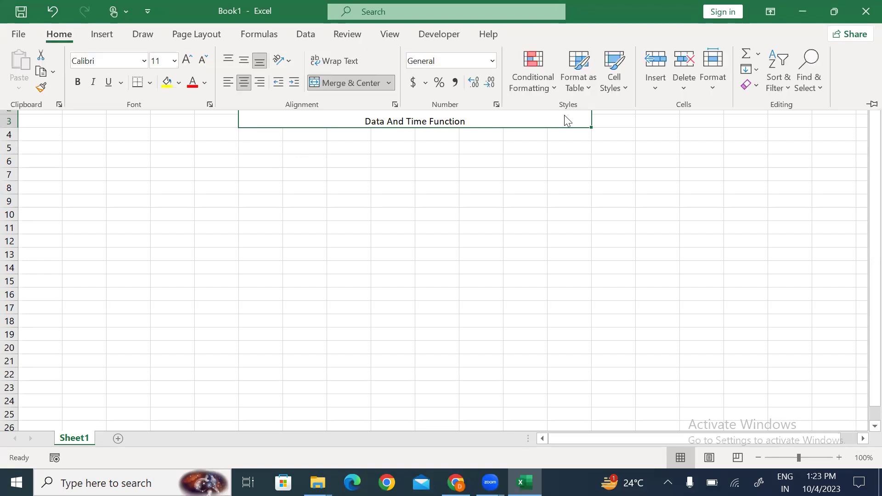
- Center the merged title Data And Time Function vertically and set its font size to 25
key("alt+h")
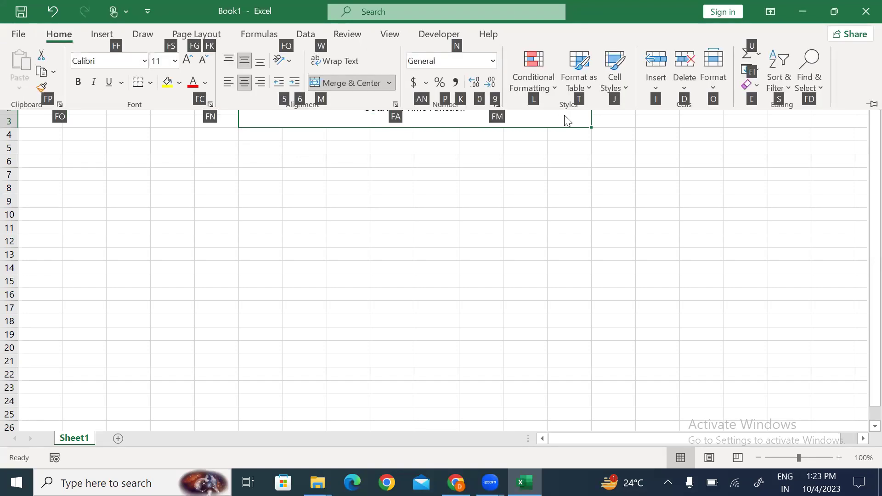
type("fs")
type("2")
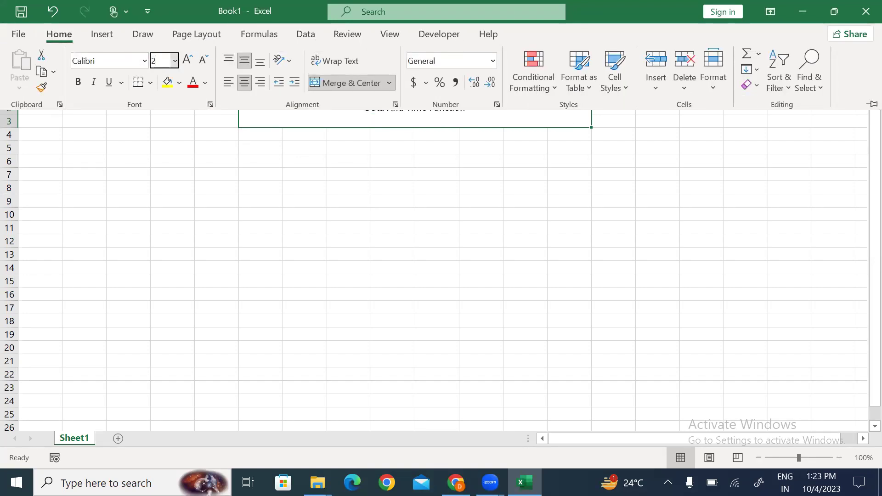
type("8")
key("Return")
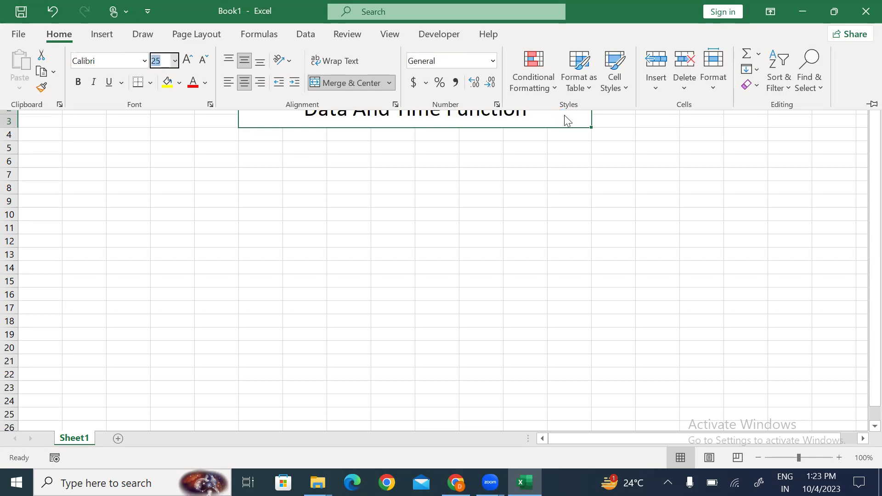
- Fill the merged title cell with the standard light green colour and make its text bold
left_click(564, 115)
key("alt+h")
key("h")
key("Down")
key("Down")
key("Down")
key("Down")
key("Down")
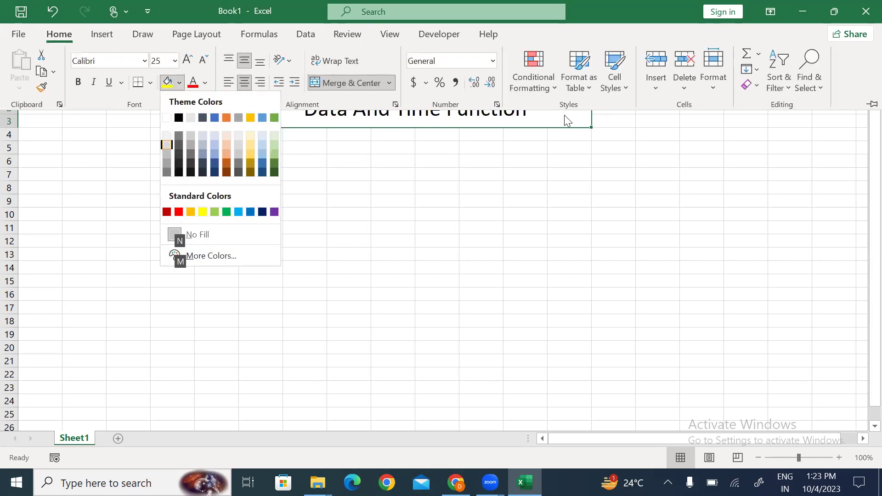
key("Down")
key("Right")
key("Right")
key("Right")
key("Right")
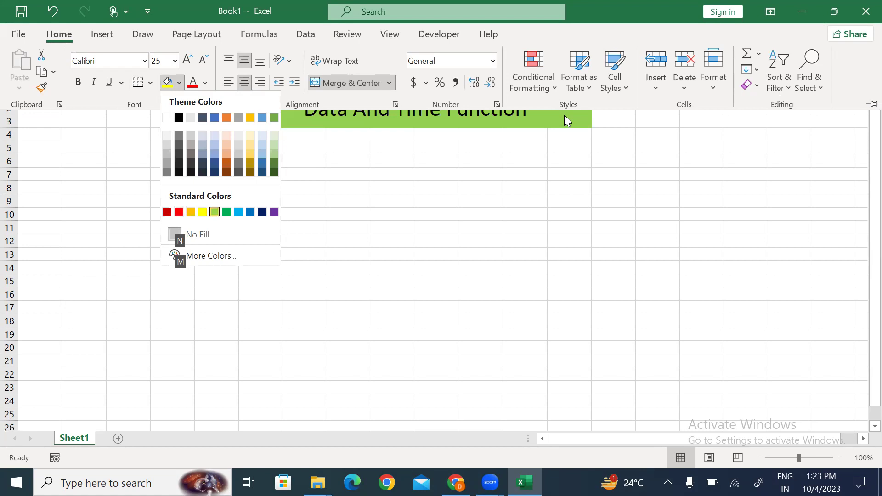
key("Return")
key("ctrl+b")
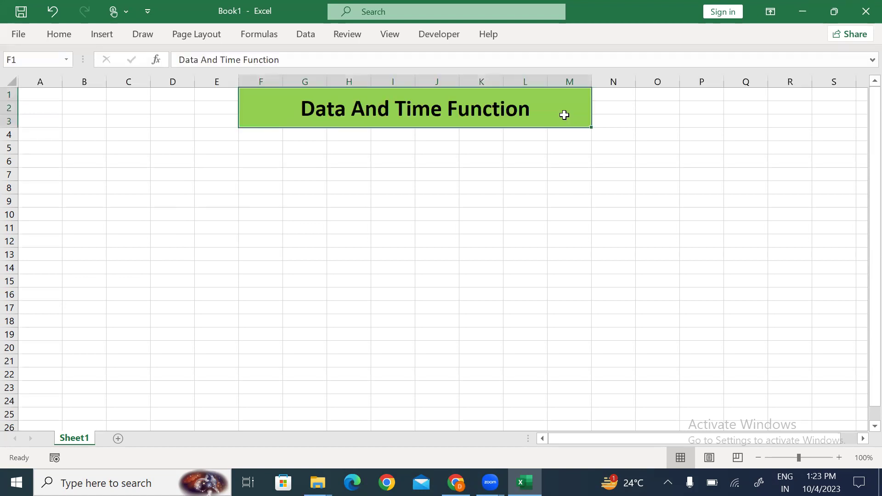
key("Down")
key("Down")
key("Up")
key("Up")
key("alt+h")
key("Escape")
key("Down")
key("Down")
key("Down")
key("Down")
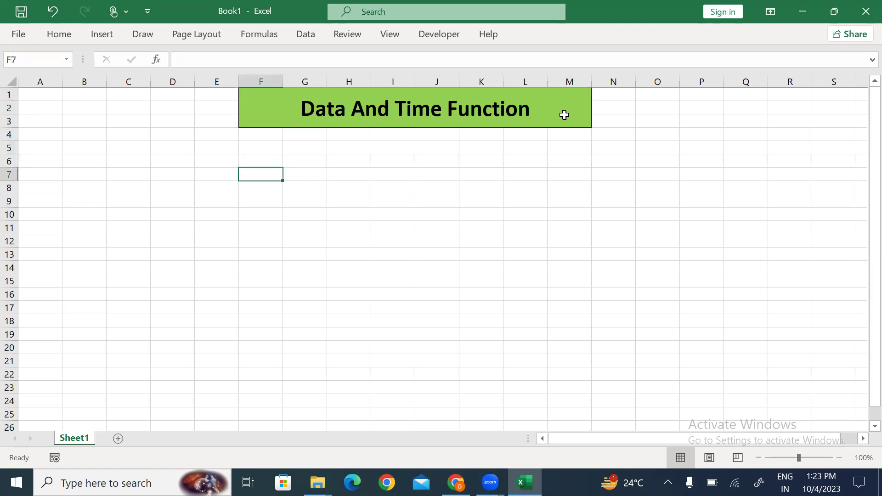
key("Up")
key("Down")
key("Right")
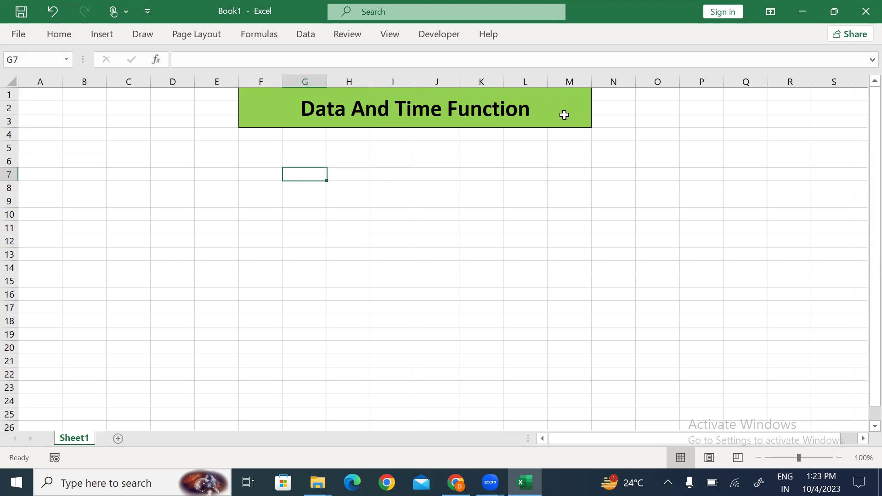
key("Right")
key("Up")
key("Down")
- Enter the table headers Sr No, Function and Status in cells G8 to I8
key("Left")
key("Left")
key("Down")
key("Right")
type("Sr No")
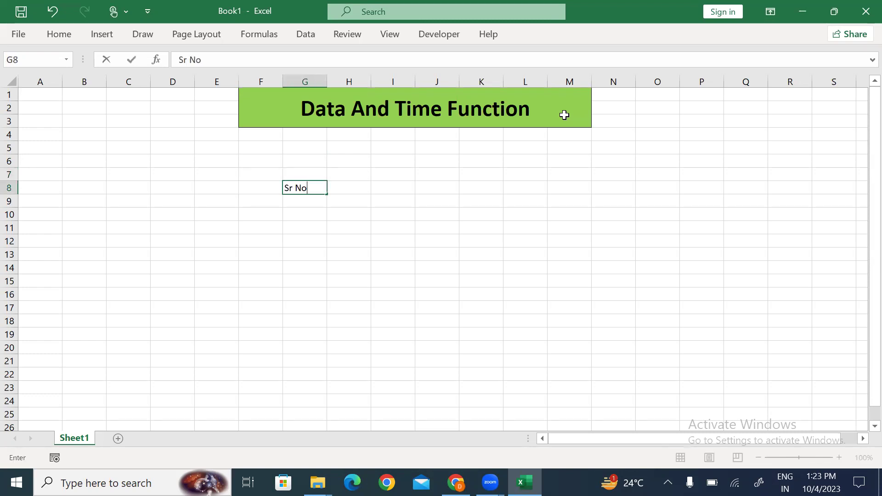
key("Right")
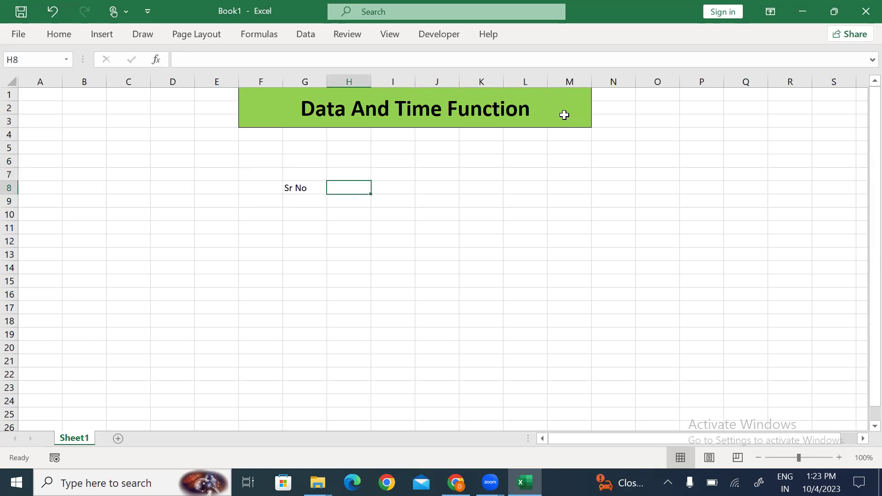
type("Function")
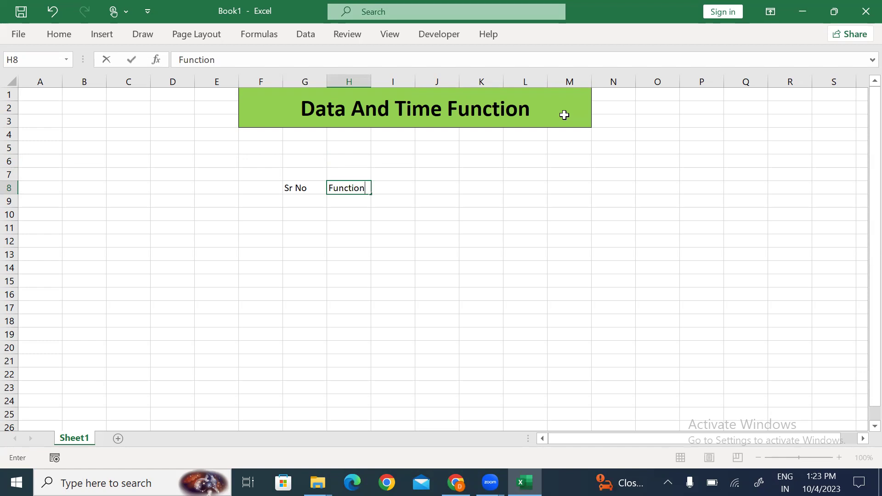
key("ctrl+Return")
key("Right")
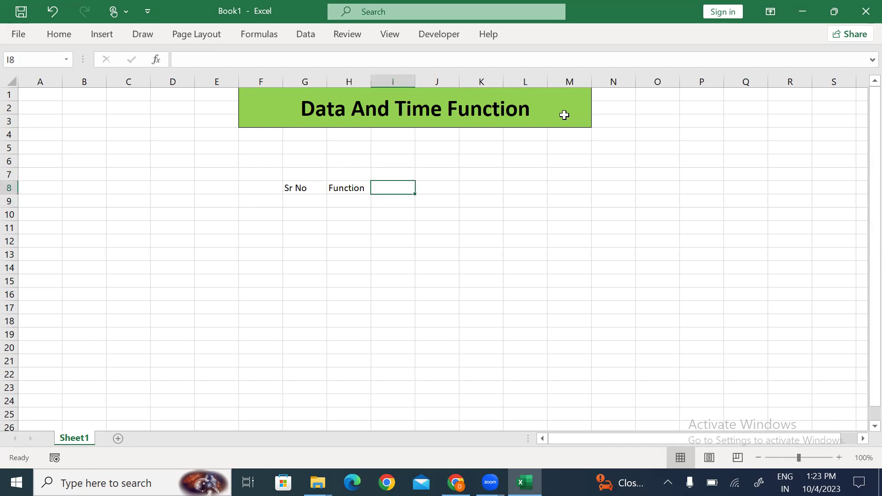
type("Status")
key("ctrl+Return")
key("Left")
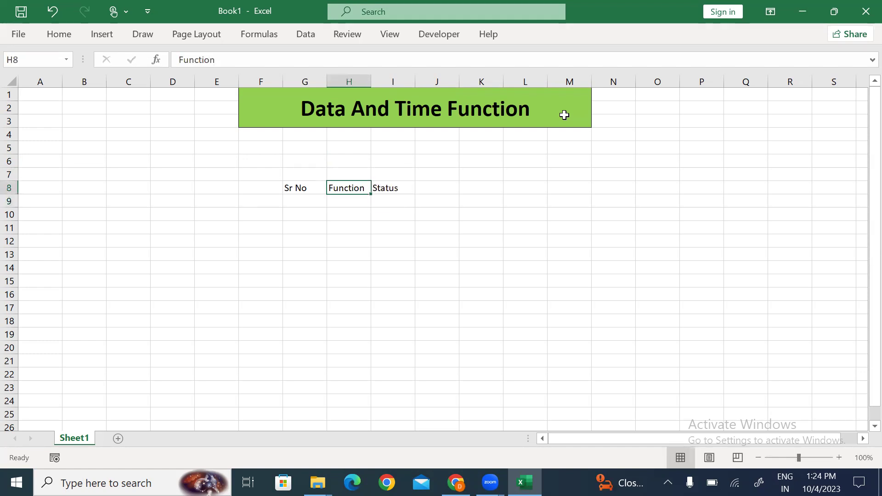
- Widen columns H and I and apply the grey-filled, bold orange cell style to the headers in G8:I8
left_click_drag(371, 81, 465, 81)
left_click_drag(302, 188, 434, 188)
key("alt+h")
key("j")
key("Return")
- Enter the first table row in row 9 with serial label A). and function Date
key("Down")
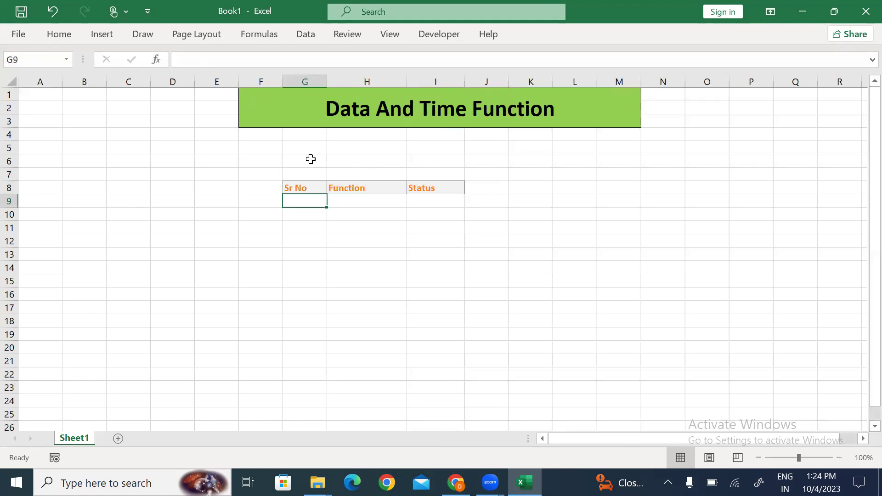
key("Right")
key("Left")
type("A).")
key("Right")
scroll(311, 159, "up", 4)
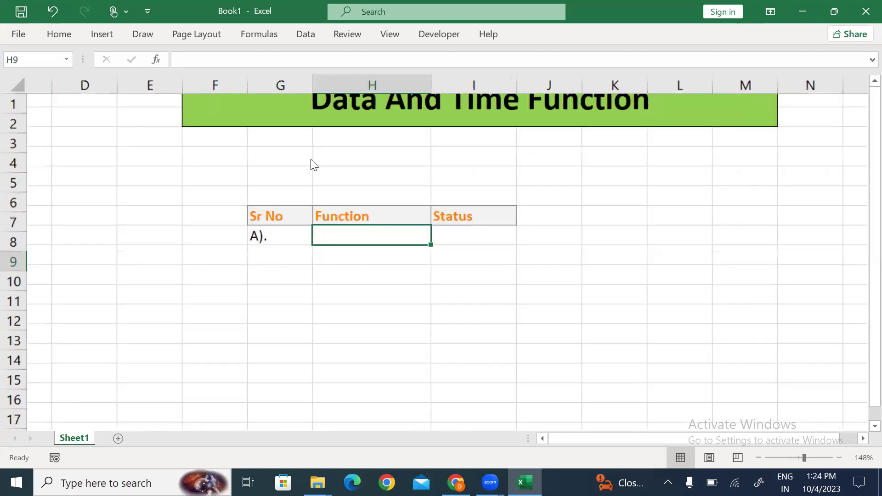
type("Date")
key("Return")
- Add the rows B). Year and C). Month in rows 10 and 11 of the table
key("Left")
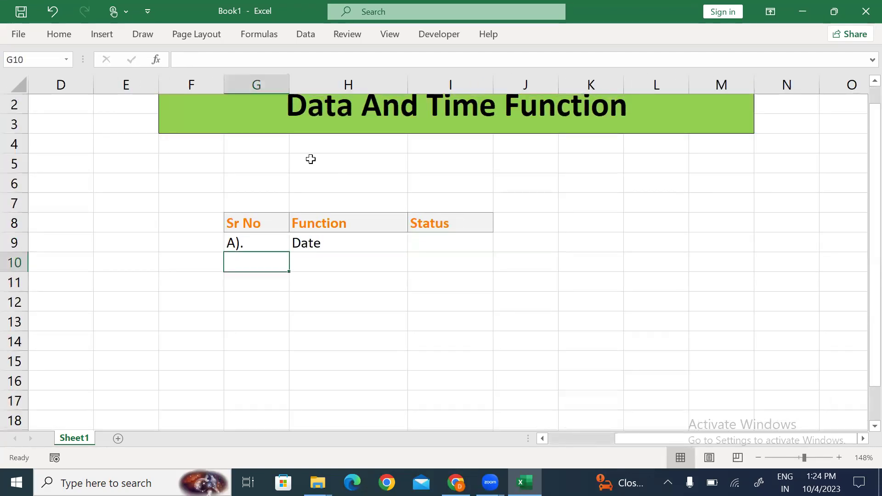
type("B).")
key("Right")
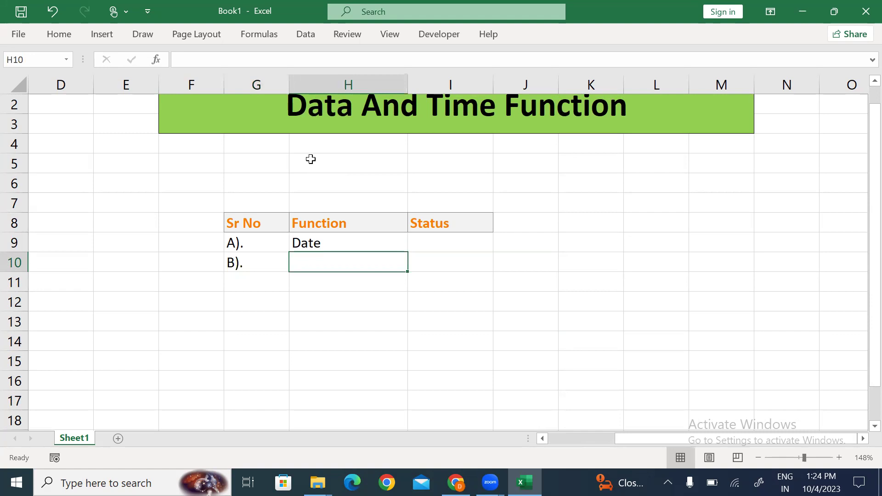
type("Year")
key("Return")
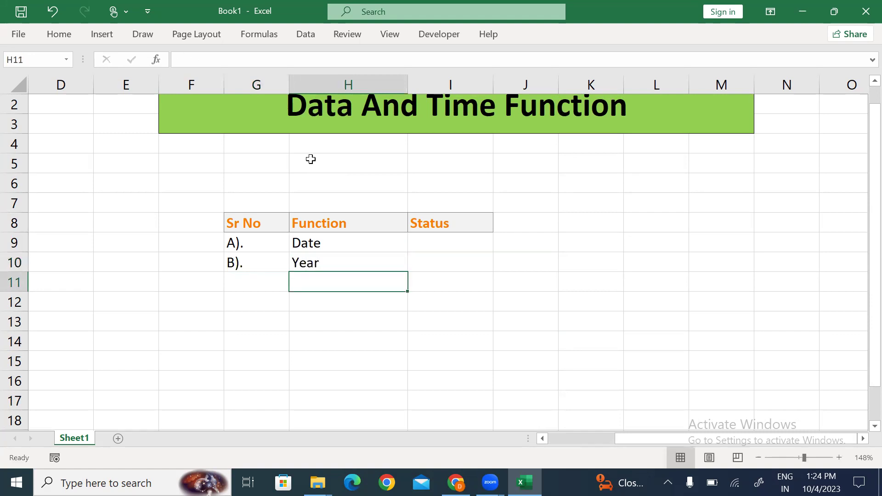
key("Left")
type("C).")
key("Right")
type("Month")
key("Return")
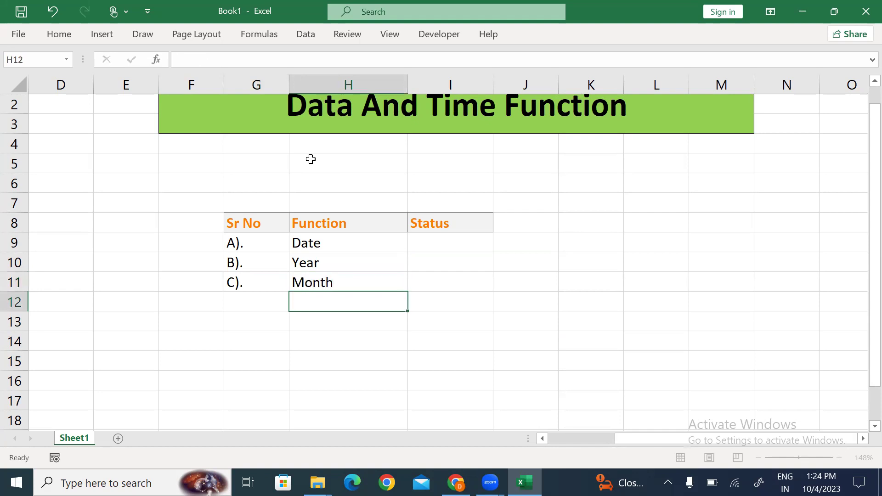
- Add the row D). Day in row 12 under the Sr No and Function headers
key("Left")
type("D).")
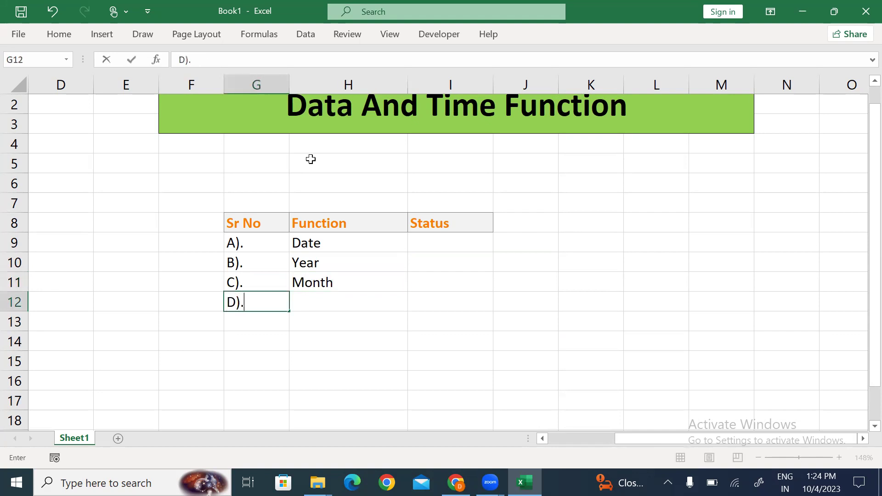
key("Right")
type("Date")
key("BackSpace")
key("BackSpace")
type("y")
key("Return")
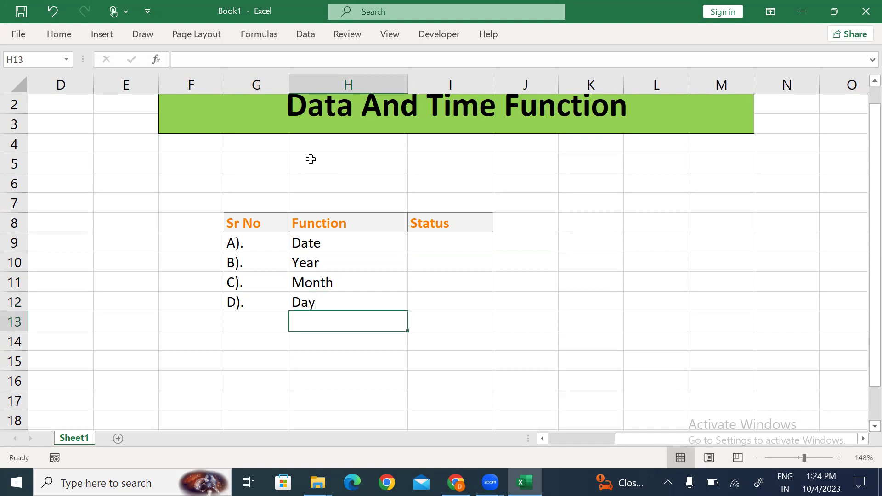
- Add the rows E). Weekday and F). WeekNum in rows 13 and 14 of the table
key("Left")
type("E).")
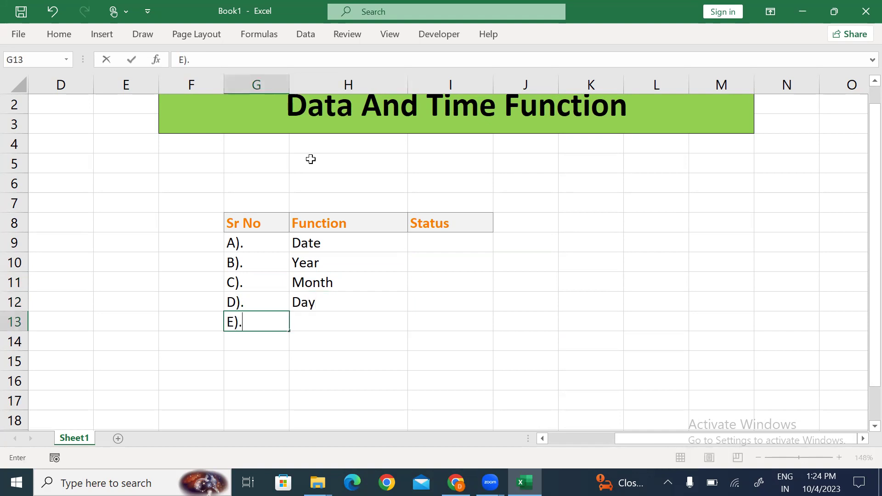
key("Right")
type("Wee")
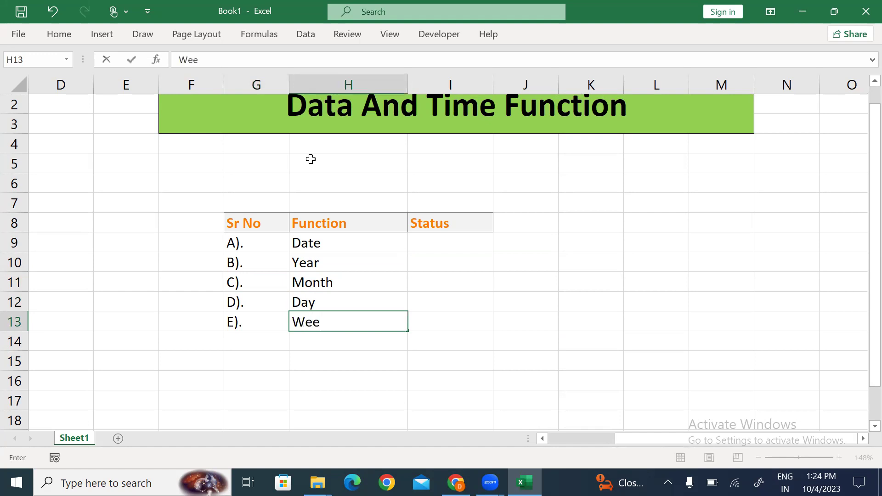
type("kday")
key("Return")
key("Left")
type("F).")
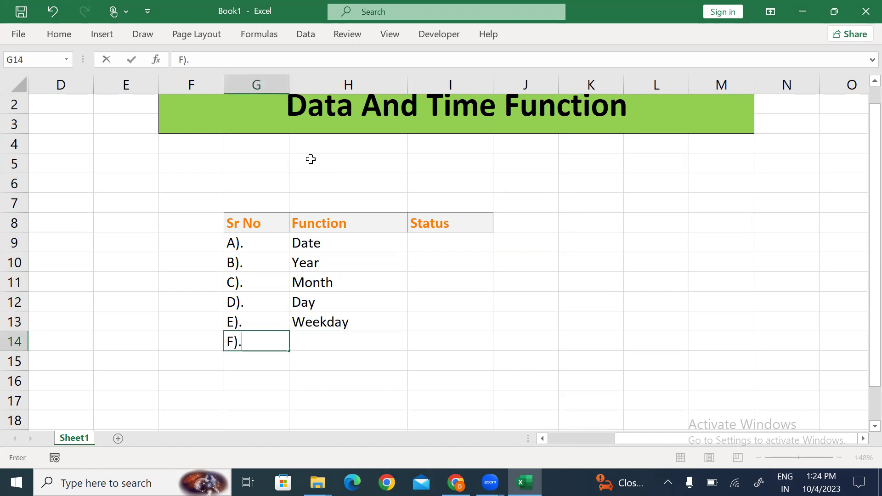
key("Tab")
type("WeekNum")
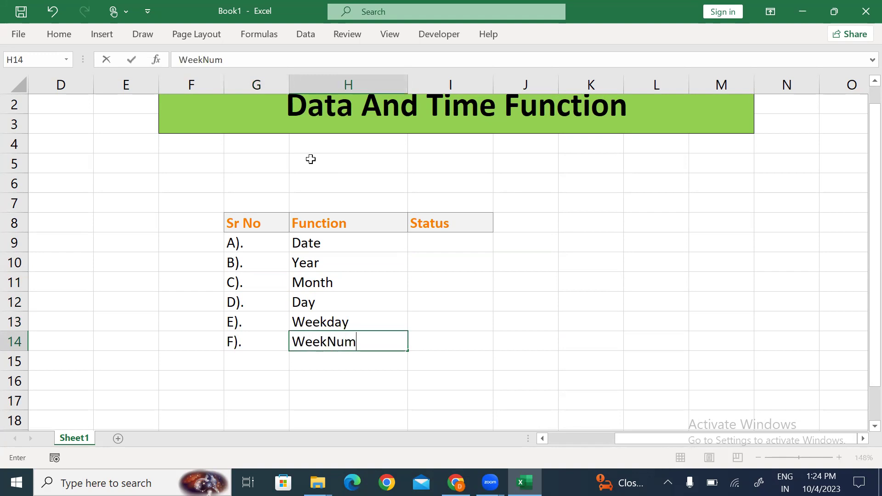
key("Return")
- Add the rows G). Time and H). Hour in rows 15 and 16 of the table
type("G).")
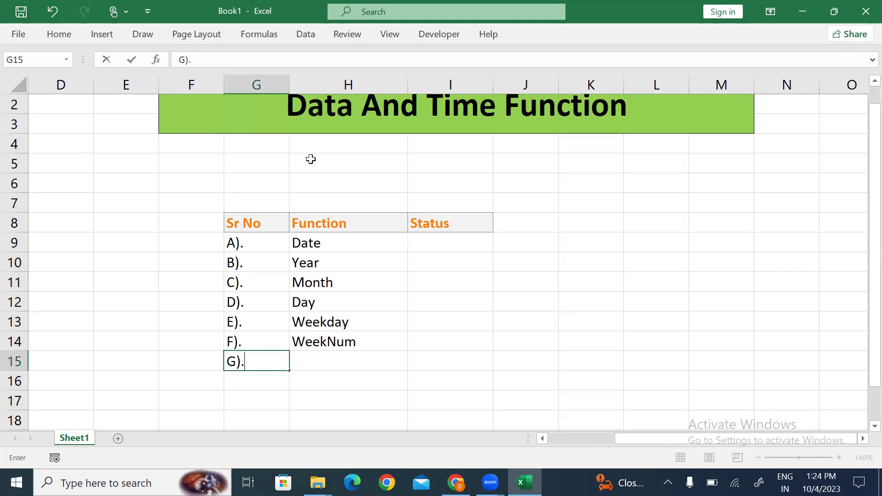
key("Tab")
type("Time")
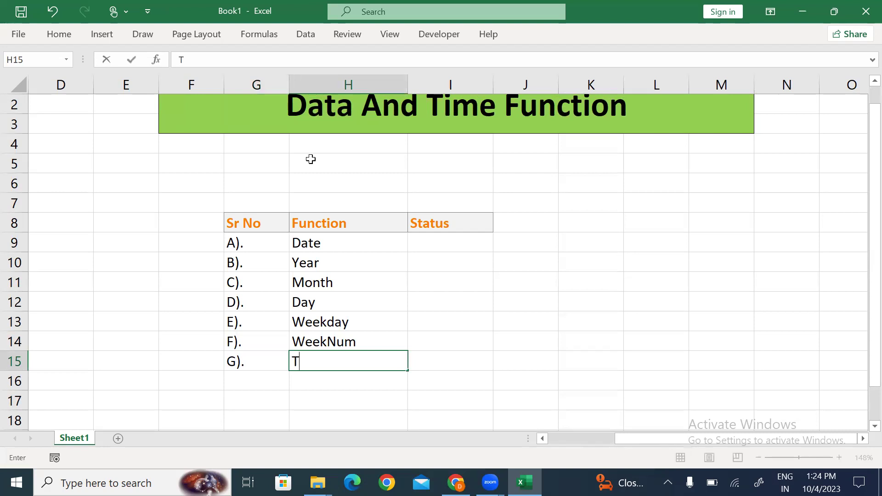
key("Return")
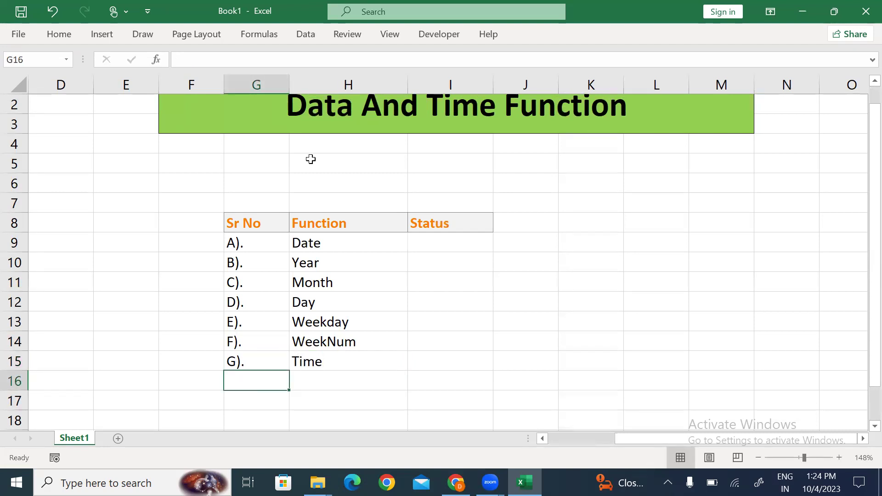
type("H).")
key("Tab")
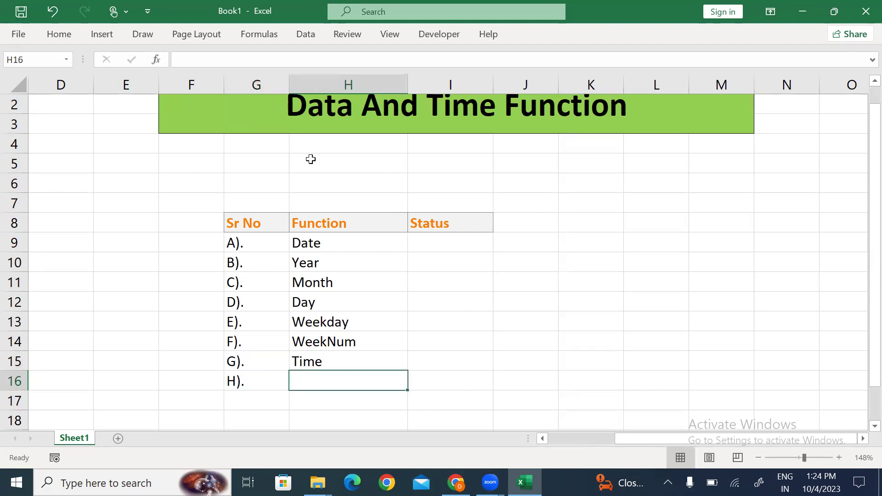
type("Hour")
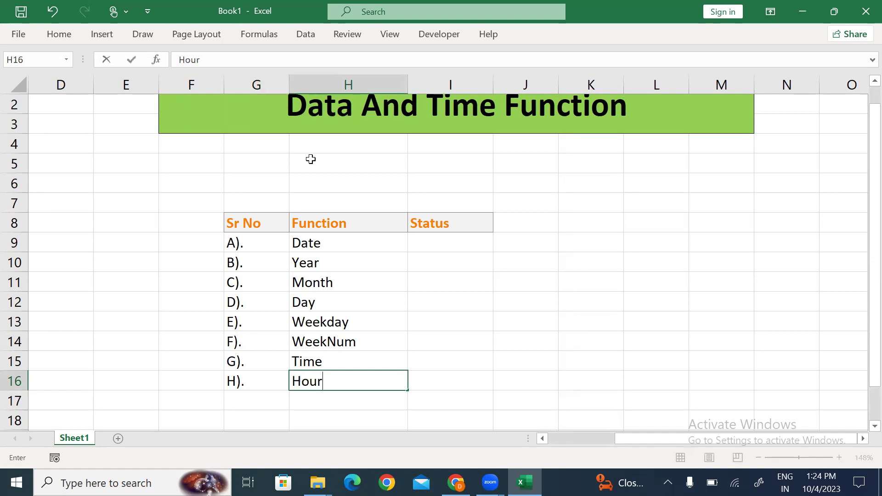
key("Return")
- Add the row I). Minutes in row 17 under the Sr No and Function headers
scroll(311, 159, "down", 1)
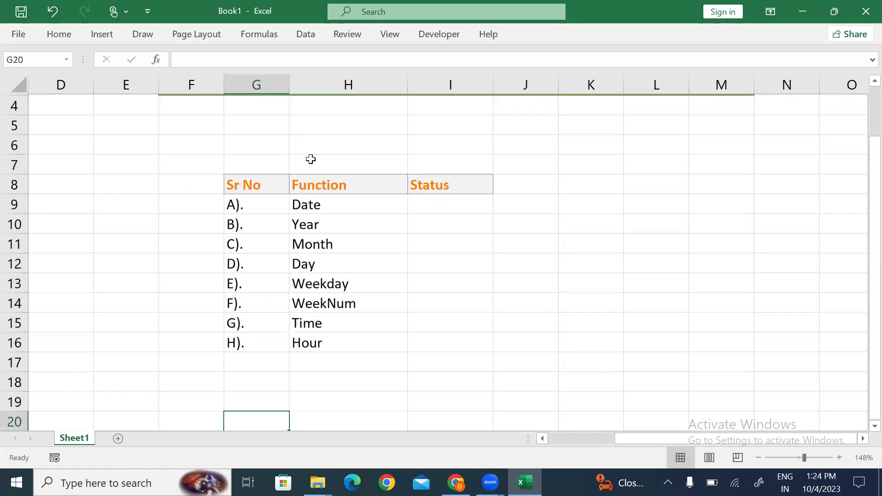
type("I).")
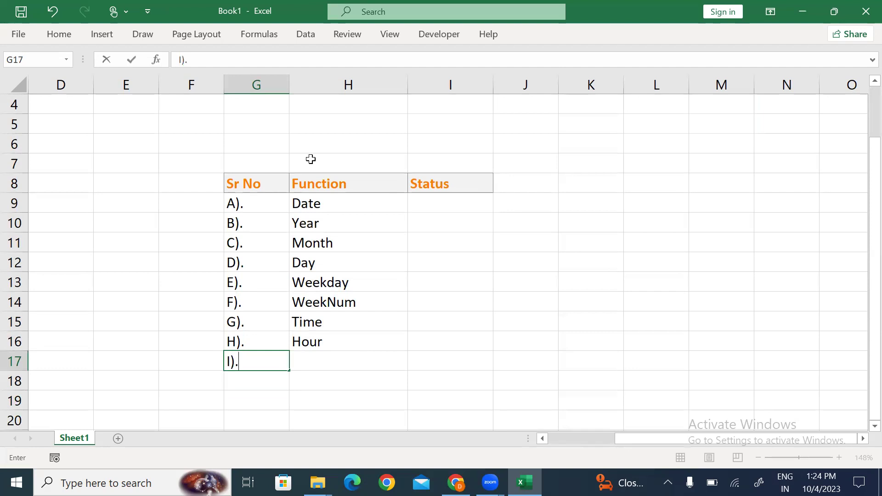
key("Tab")
type("Minutes")
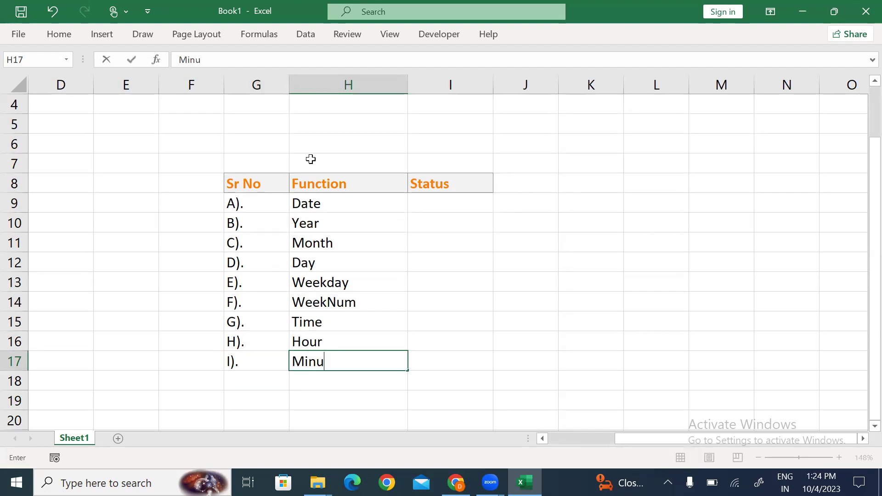
key("Return")
- Add the row J). Second in row 18 under the Sr No and Function headers
key("Left")
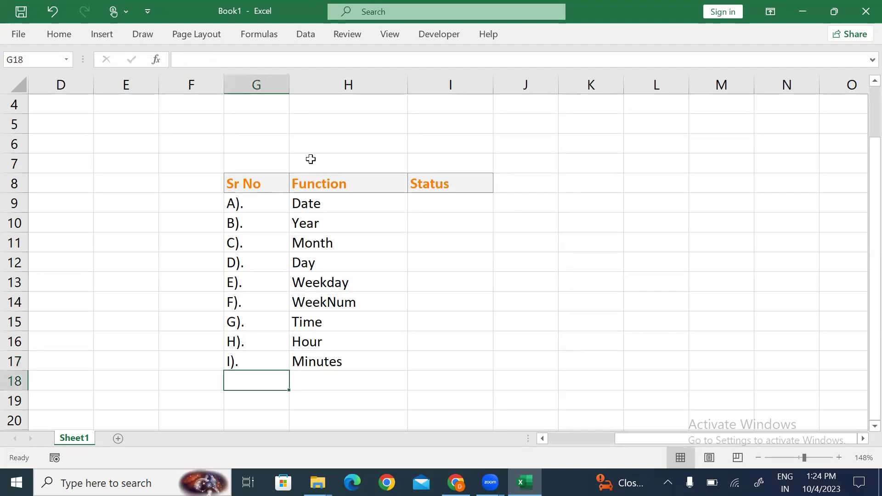
type("J).")
key("Tab")
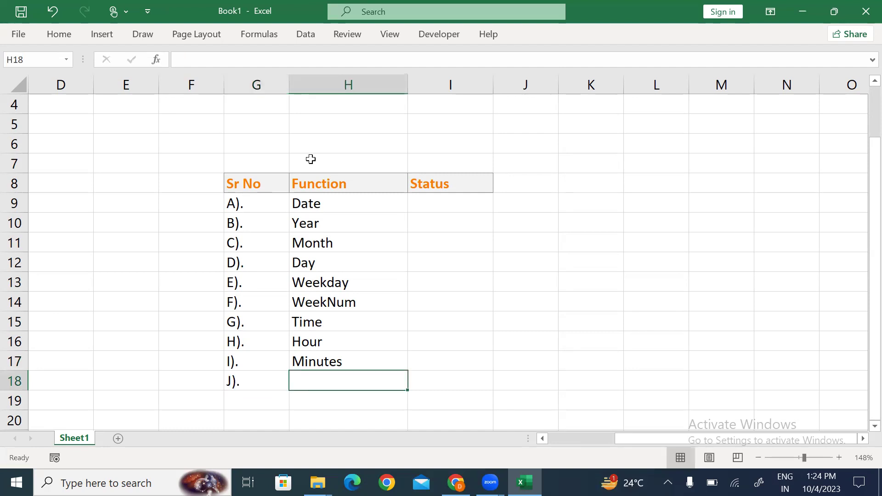
type("Second")
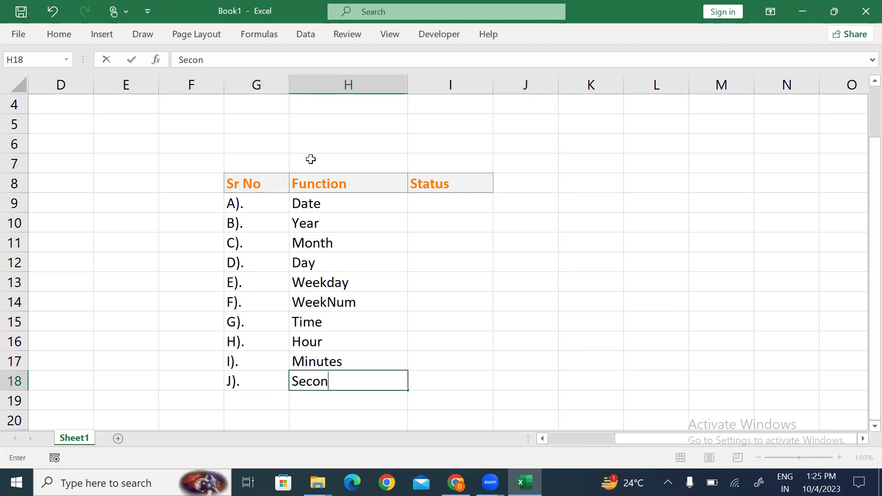
key("Return")
- Add the row K). Datevalue in row 19 under the Sr No and Function headers
key("Left")
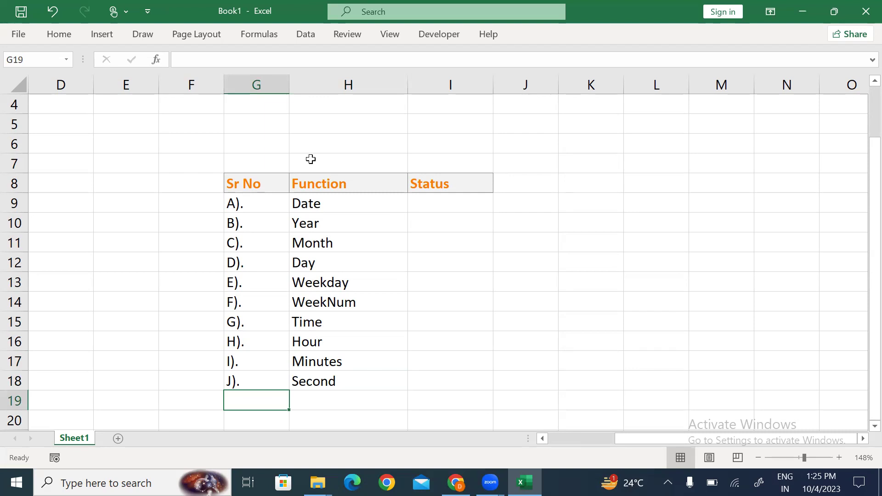
type("J")
key("BackSpace")
key("BackSpace")
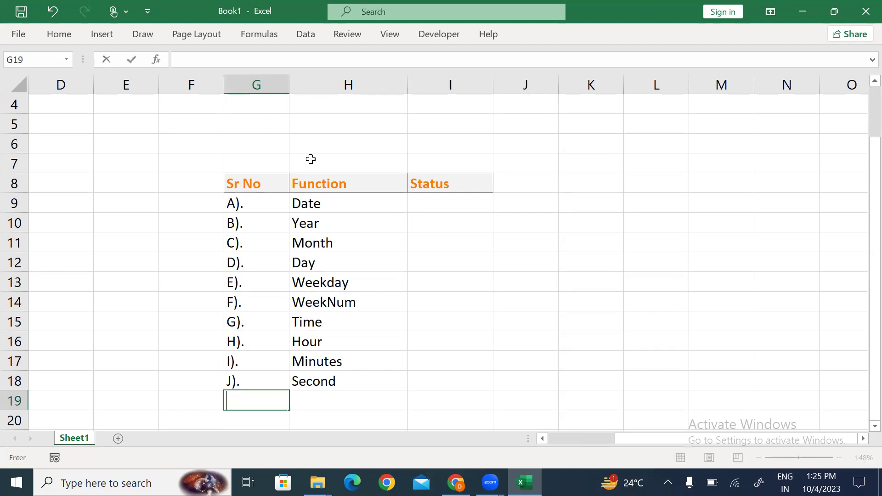
type("K).")
key("Return")
key("Return")
key("Down")
key("Down")
key("Up")
key("Up")
key("Up")
key("Up")
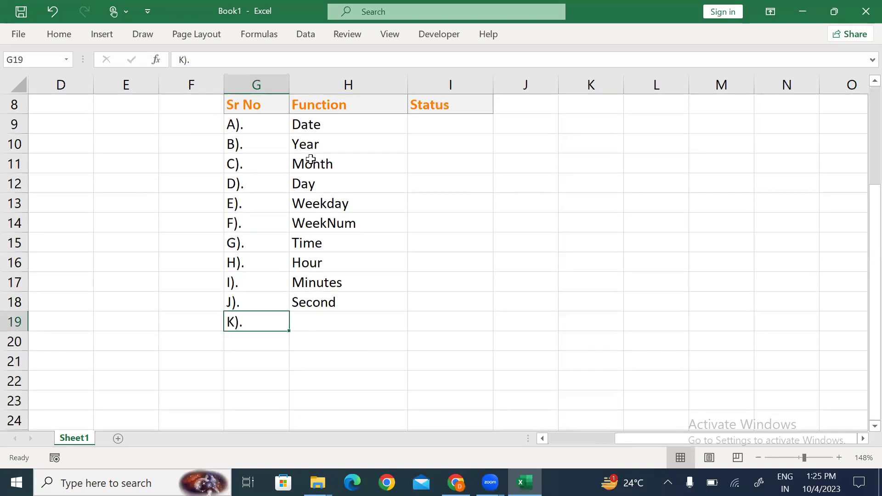
key("Right")
type("Datevalue")
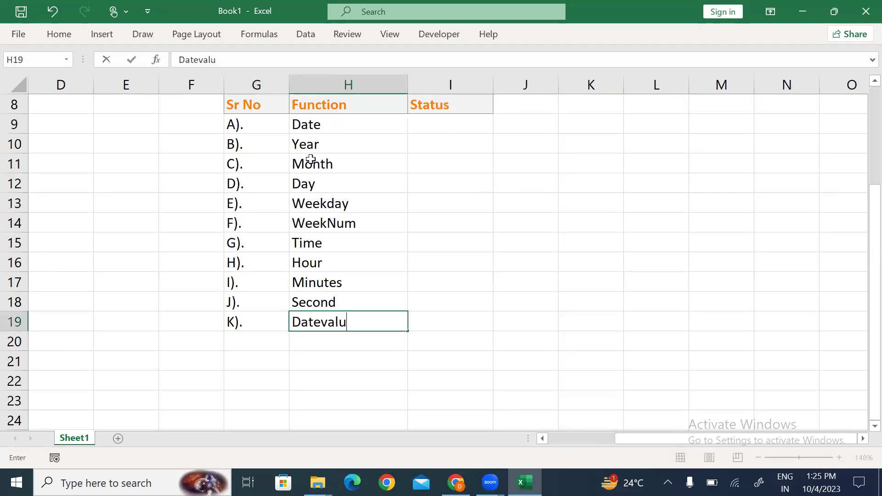
key("Return")
- Add the row L). TimeValue in row 20 under the Sr No and Function headers
key("Left")
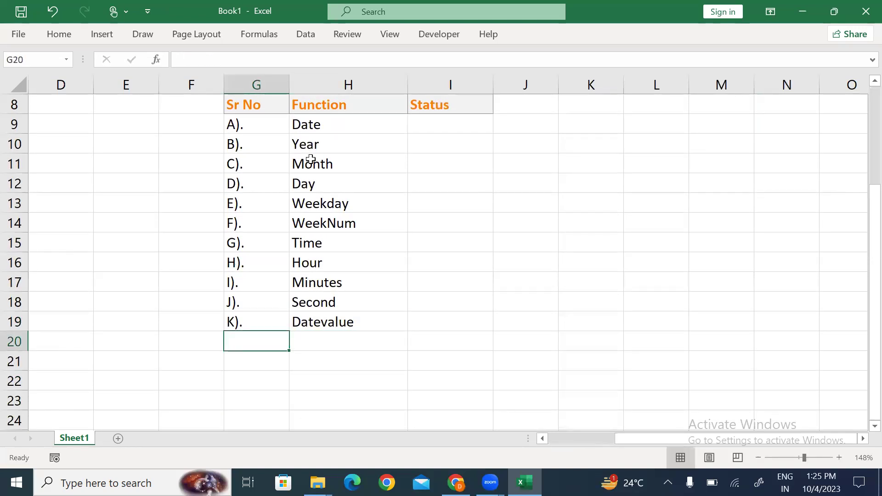
type("L).")
key("Right")
type("TimeValue")
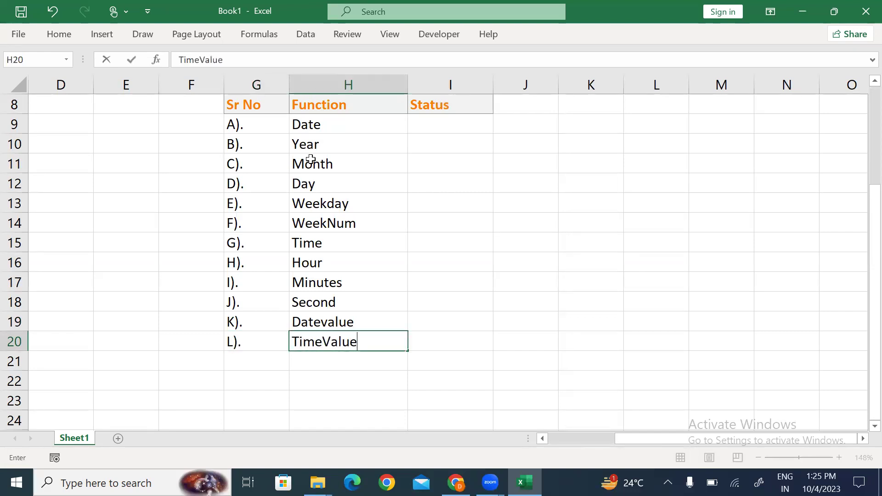
key("Return")
- Add the rows M). Eomonth and N). Edate in rows 21 and 22 of the table
type("M).")
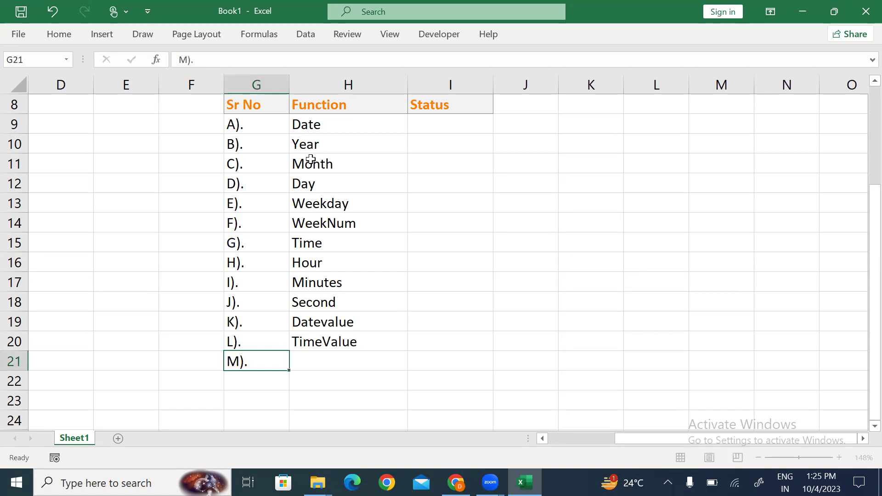
key("Right")
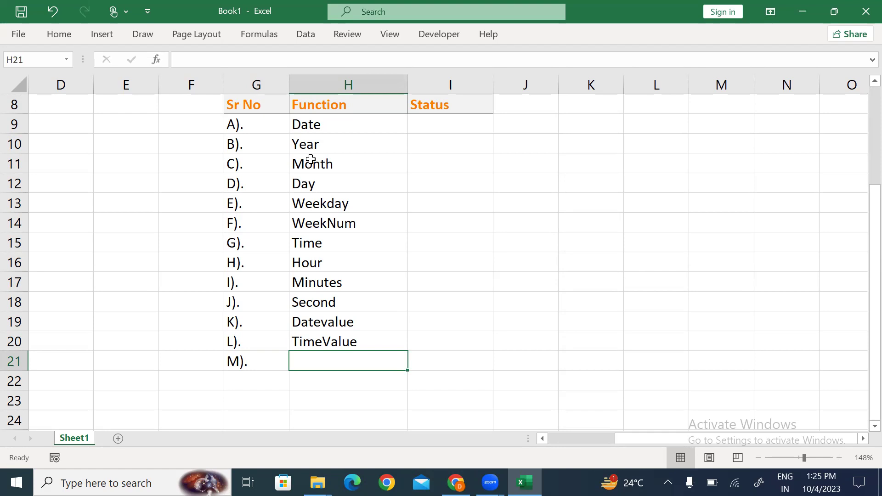
type("Eomonth")
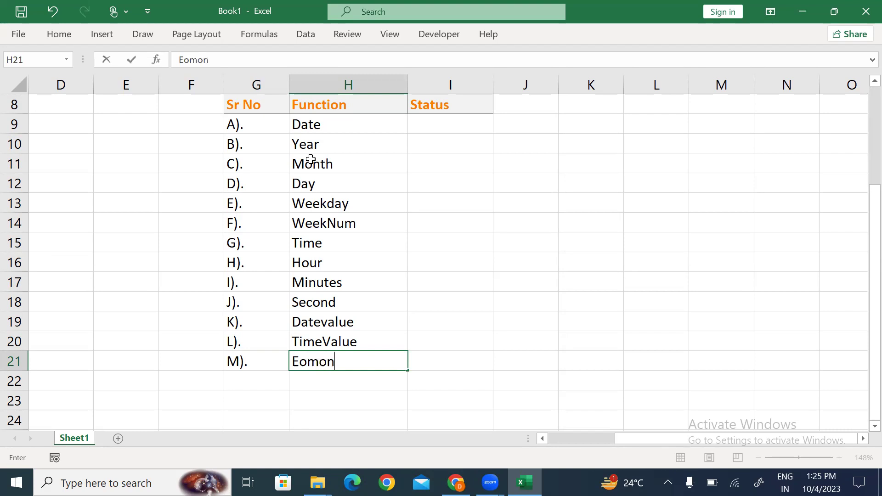
key("Return")
type("N).")
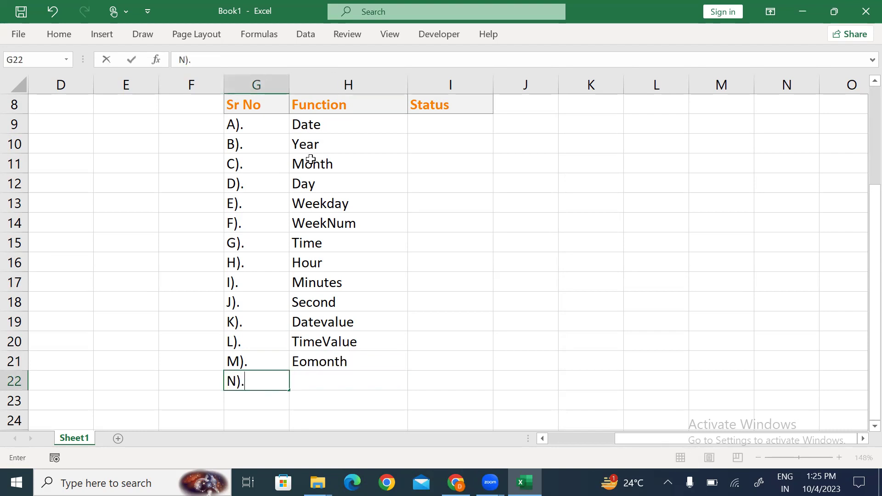
key("Tab")
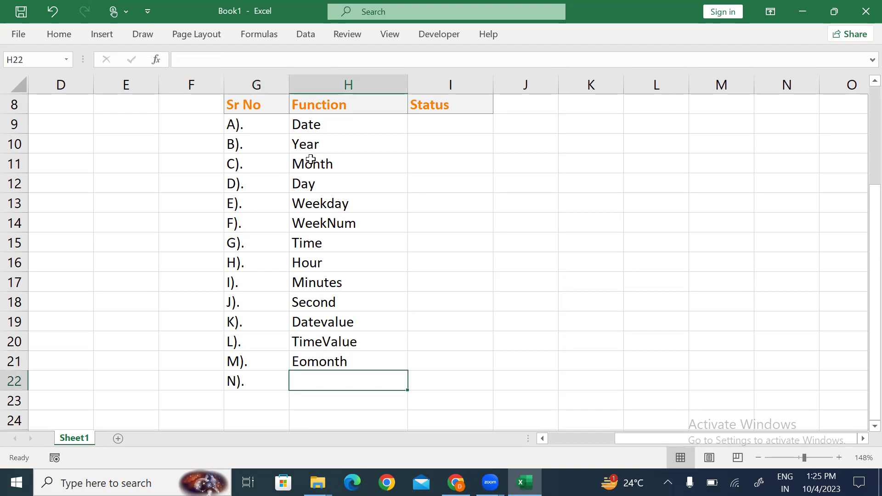
type("Edate")
key("Return")
- Apply all borders to the whole function table, from Sr No in G8 through the Status column in I22
key("Up")
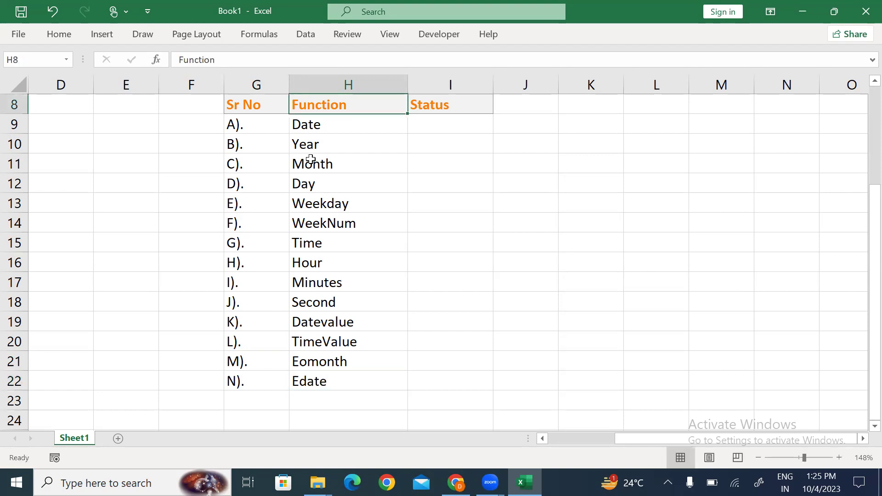
key("ctrl+Up")
key("Left")
key("ctrl+a")
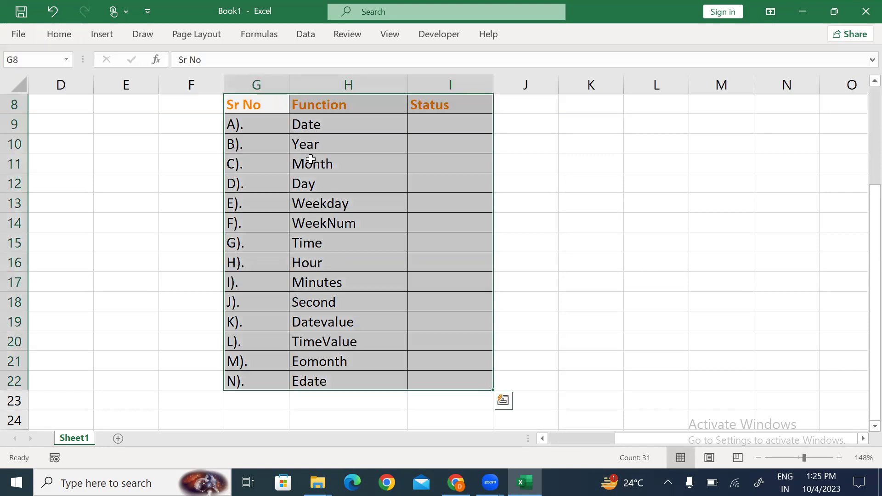
key("Down")
key("Right")
key("ctrl+shift+Down")
key("Up")
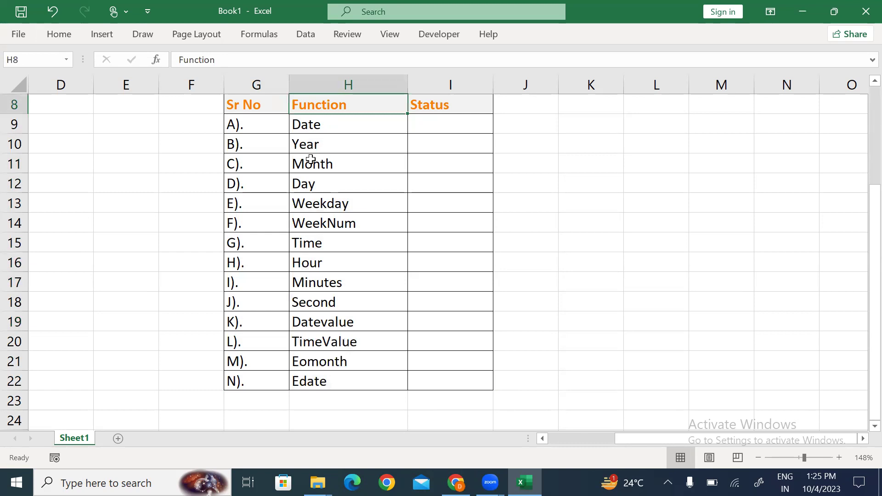
key("Right")
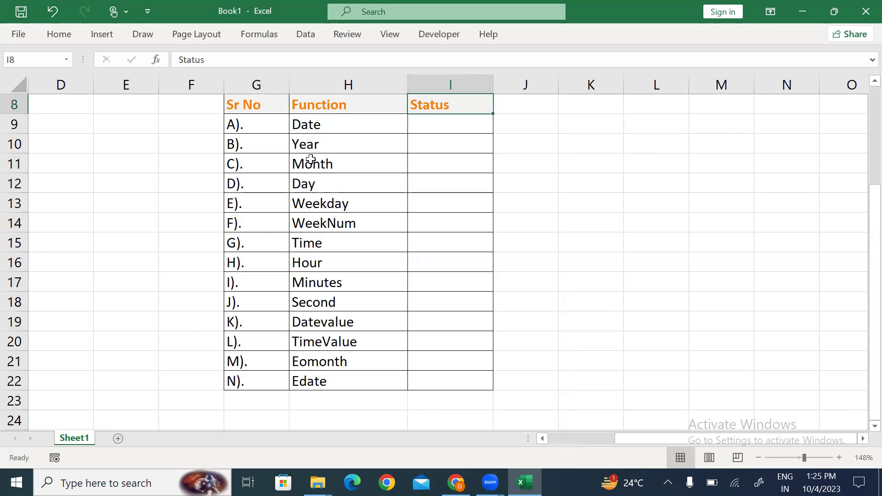
key("Down")
key("Left")
key("Left")
key("Right")
key("Right")
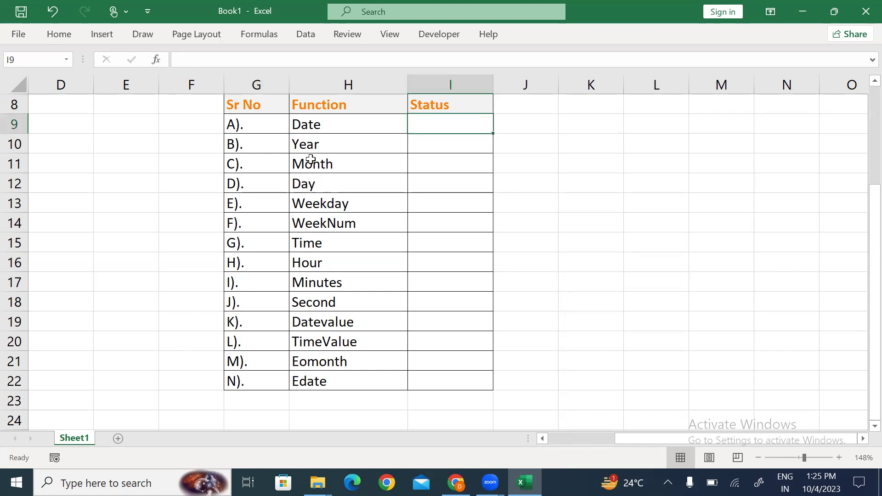
- Rename the worksheet Sheet1 as SummerySheet
key("alt+o")
type("hrSumm")
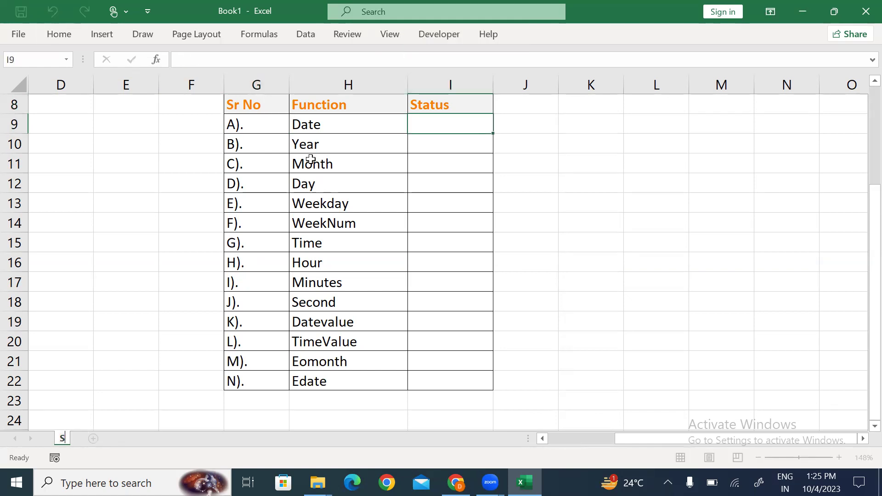
type("erySHeet")
key("BackSpace")
key("BackSpace")
key("BackSpace")
key("BackSpace")
type("heet")
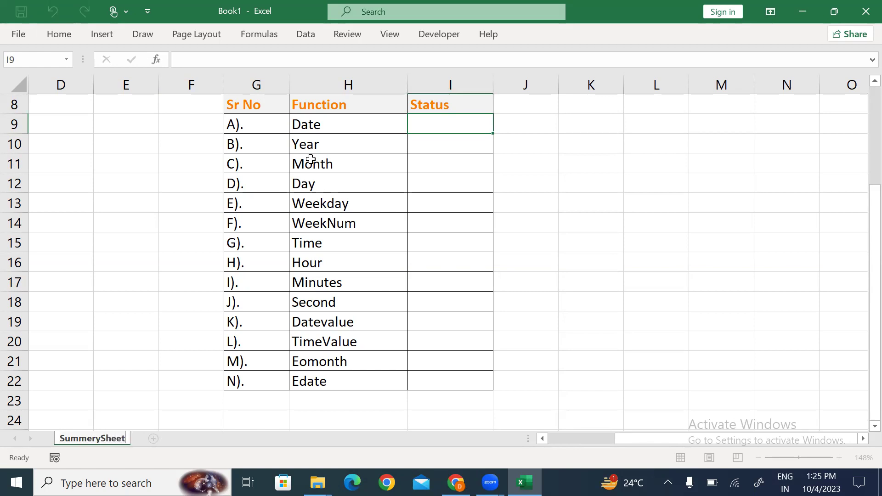
key("Return")
left_click(425, 163)
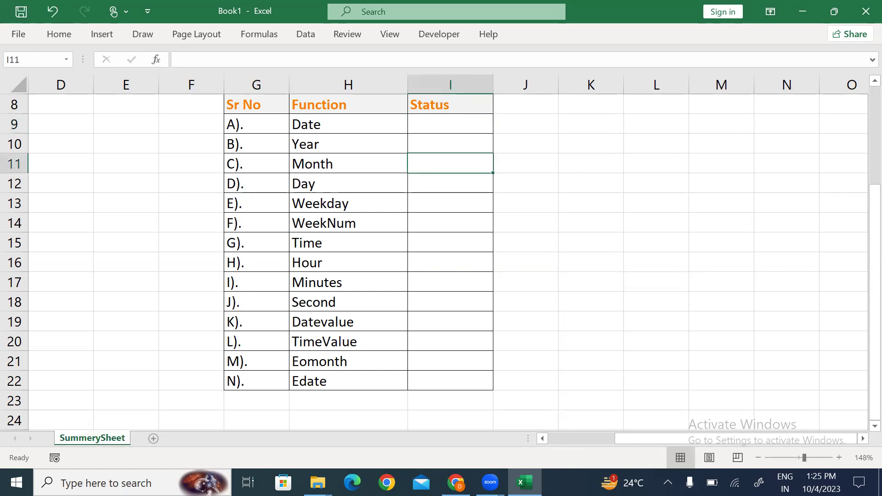
- Add a new worksheet after SummerySheet
left_click(153, 438)
left_click(252, 315)
left_click(242, 177)
scroll(241, 177, "up", 3, "ctrl")
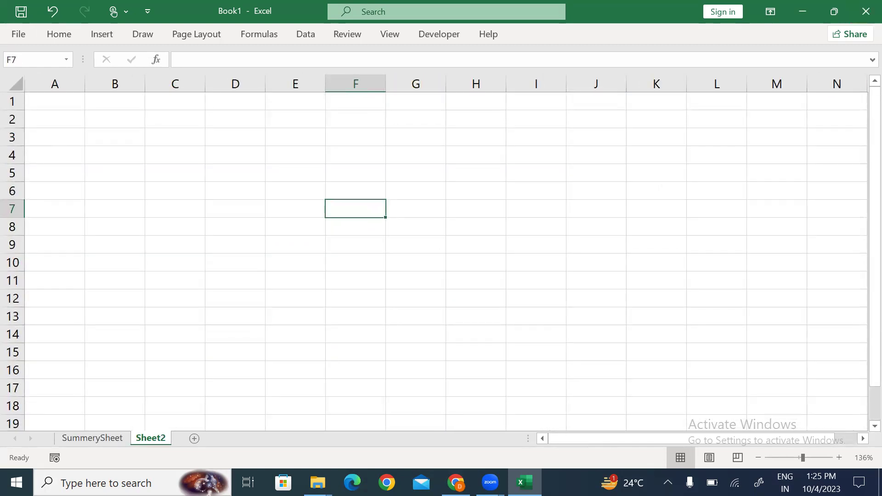
left_click(491, 482)
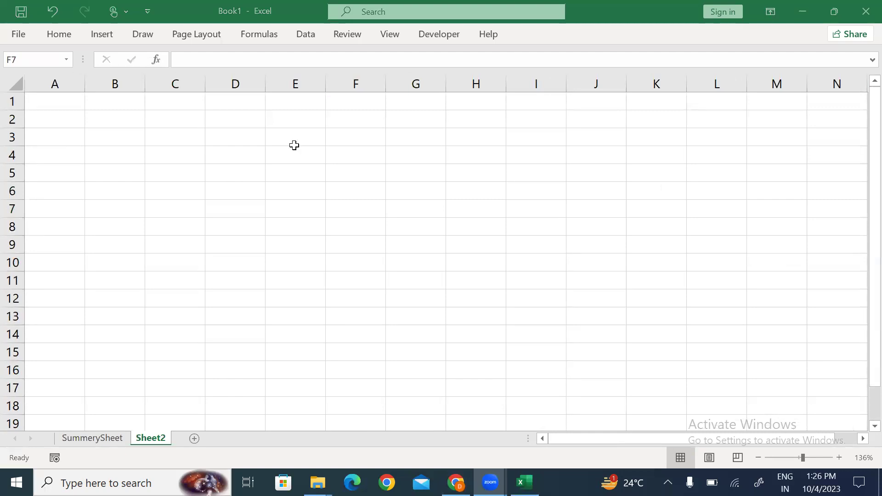
left_click(330, 133)
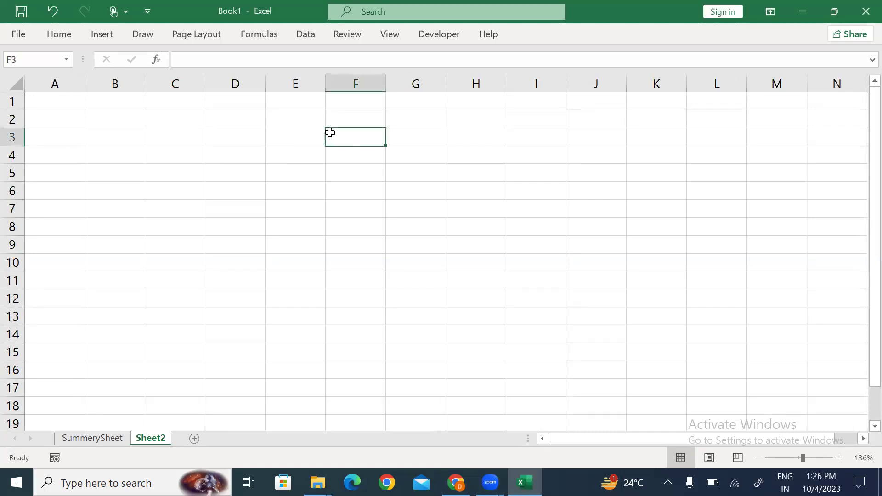
double_click(330, 132)
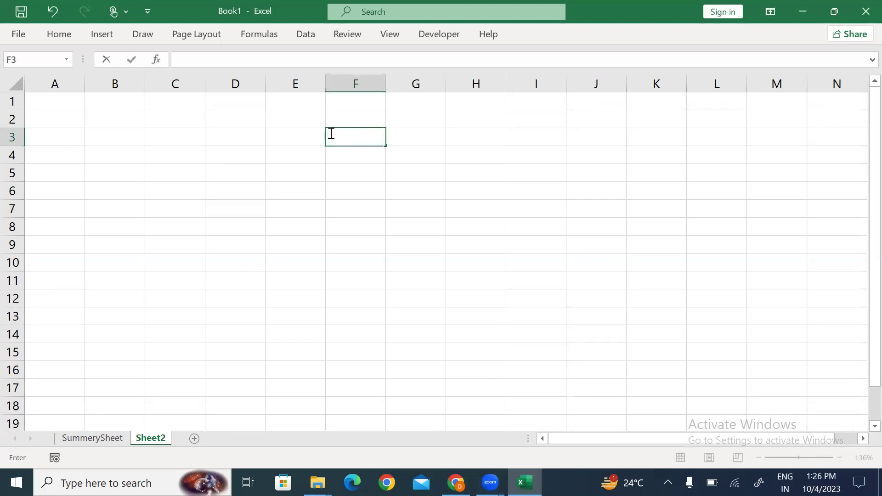
key("ctrl+shift+semicolon")
key("BackSpace")
key("BackSpace")
key("BackSpace")
key("BackSpace")
key("BackSpace")
key("BackSpace")
key("BackSpace")
key("Return")
key("Up")
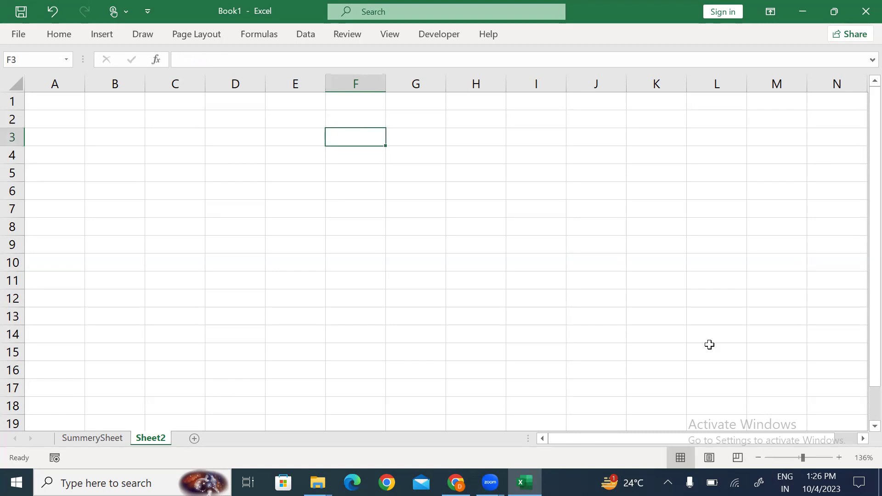
type("L")
key("Escape")
type(":")
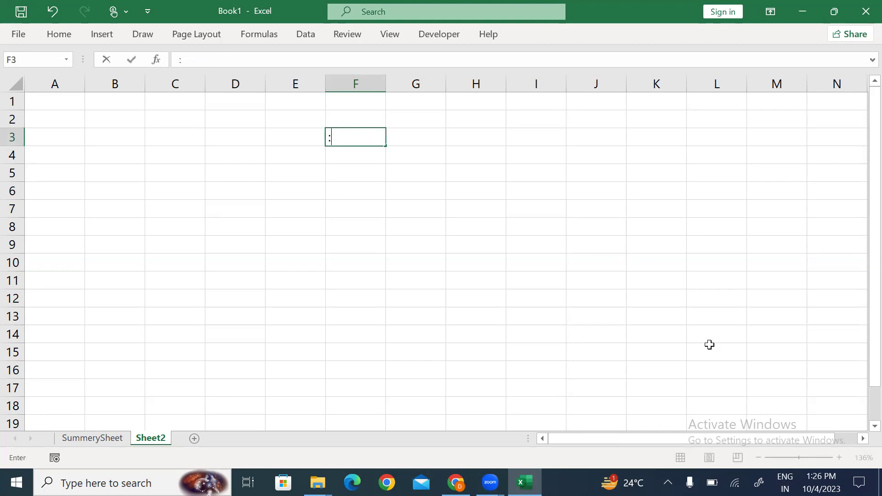
key("Escape")
key("Return")
key("Up")
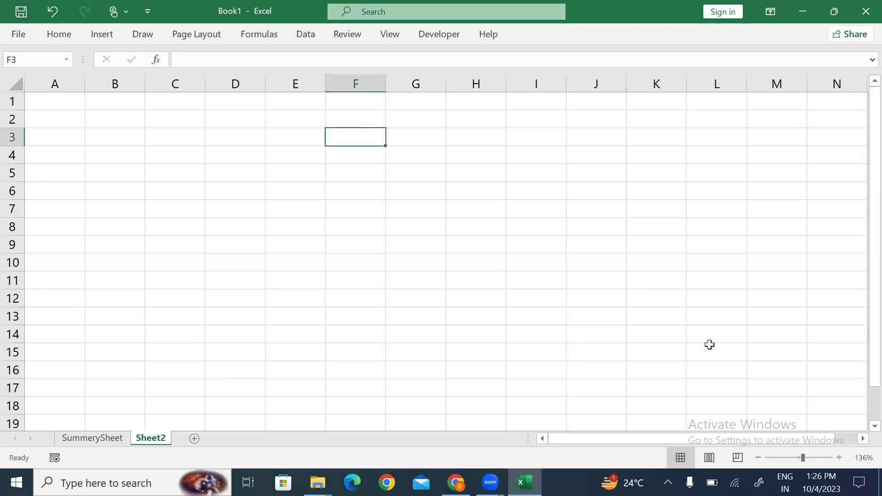
- Insert the current date, 10/4/2023, as a fixed value in cell F3 of Sheet2
key("ctrl+semicolon")
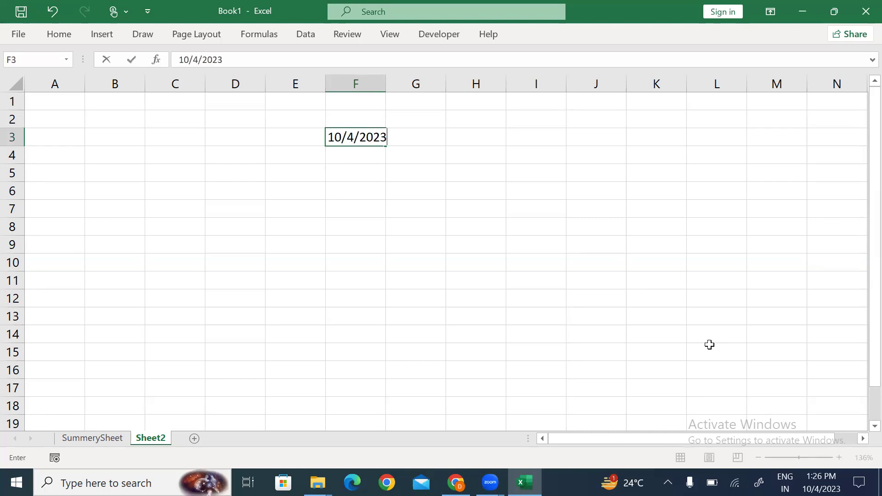
key("Return")
key("Up")
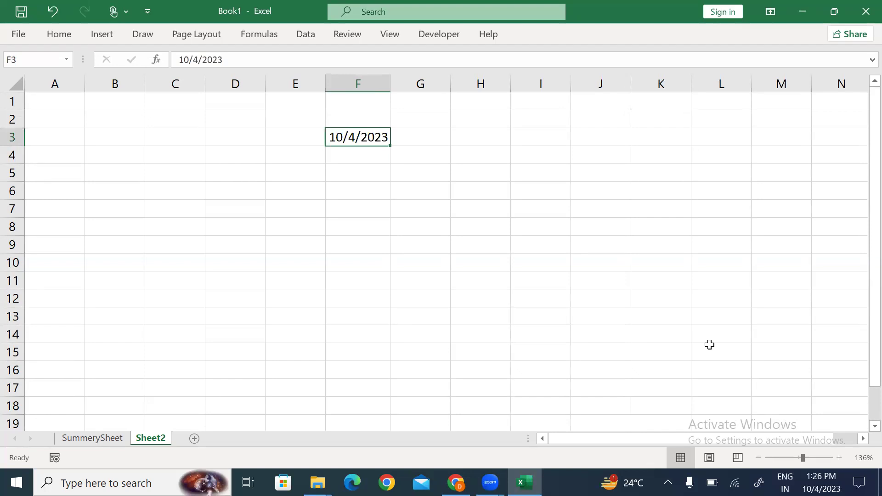
- Enter the header Year in cell E6, below and to the left of the date
key("Down")
key("Down")
key("Down")
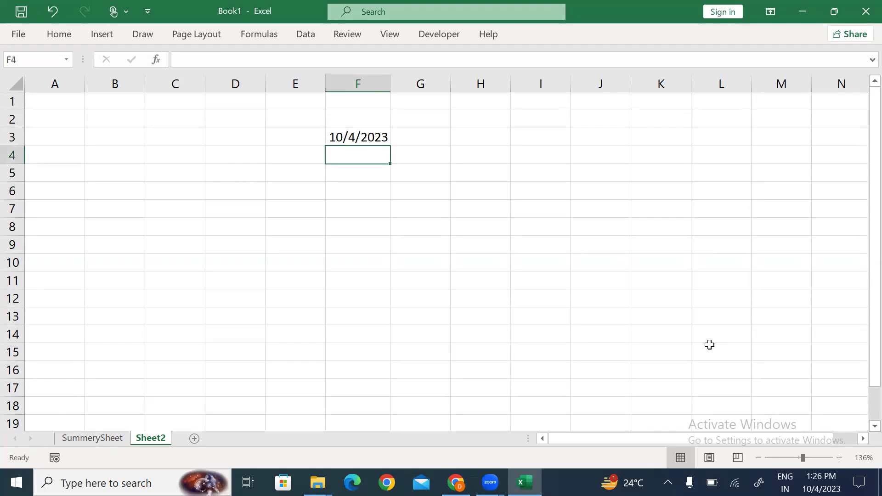
key("Left")
type("=Yer")
key("BackSpace")
type("ar")
key("Return")
key("Up")
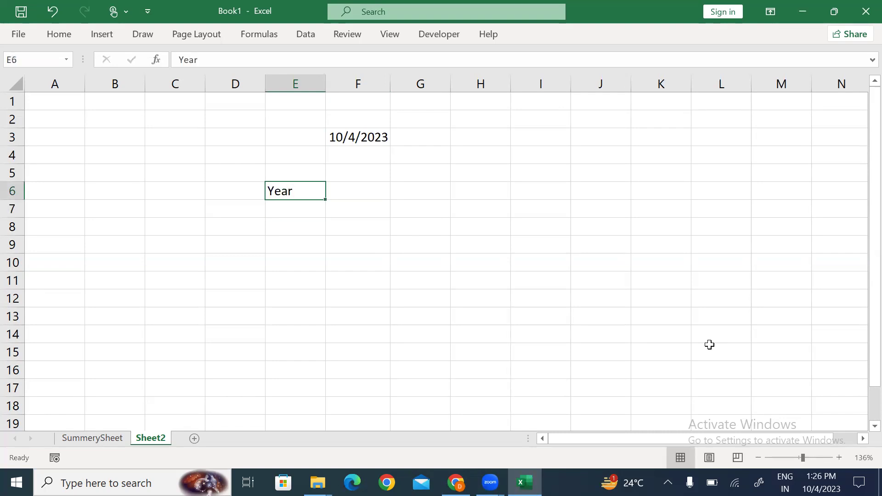
- Apply the cell style with bold orange text and light grey fill to the Year header in E6
key("alt+h")
key("j")
key("Down")
key("Return")
- Enter =YEAR(F3) in cell E7 under the Year header and put borders around the cell
key("Down")
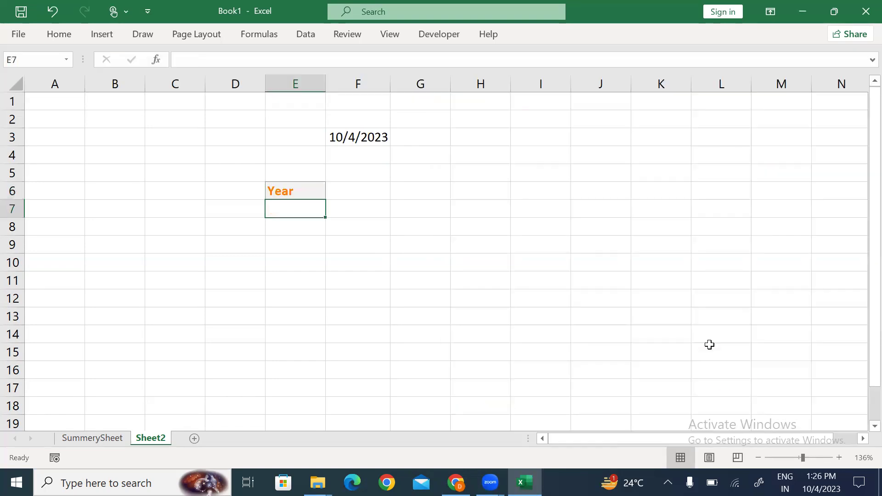
type("=year")
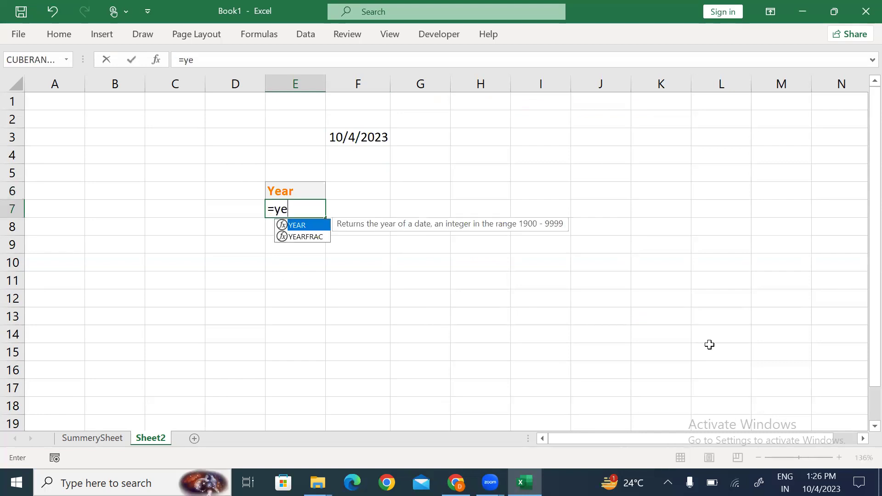
key("Tab")
key("Up")
key("Up")
key("Up")
key("Up")
key("Right")
type(")")
key("Up")
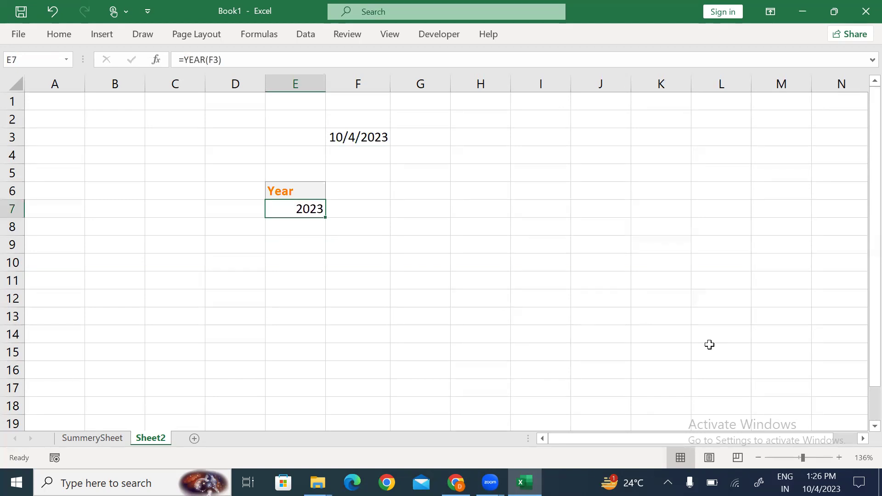
key("Down")
key("Up")
- Enter the header Month in G6 and apply the cell style with bold orange text and light grey fill
key("Right")
key("Right")
key("Up")
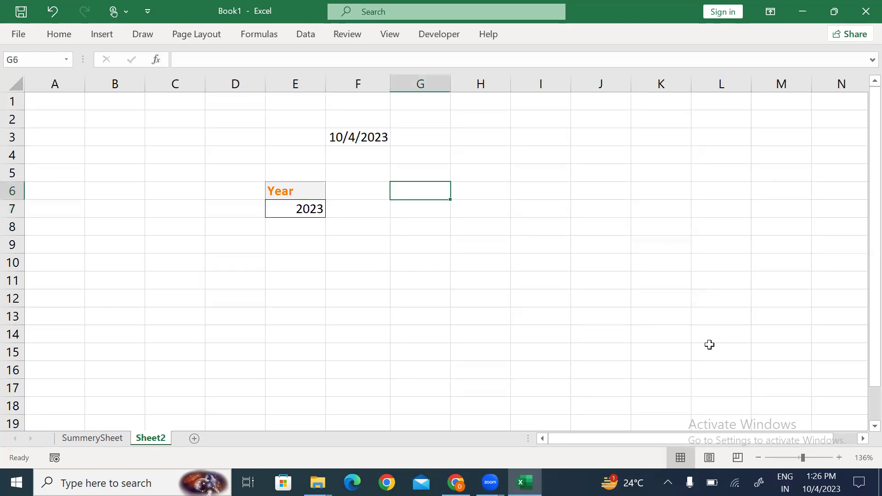
type("Month")
key("Return")
key("Up")
key("alt+h")
key("j")
key("Down")
key("Return")
- Enter a MONTH formula referencing the date in F3 in cell G7, under the Month header
key("Down")
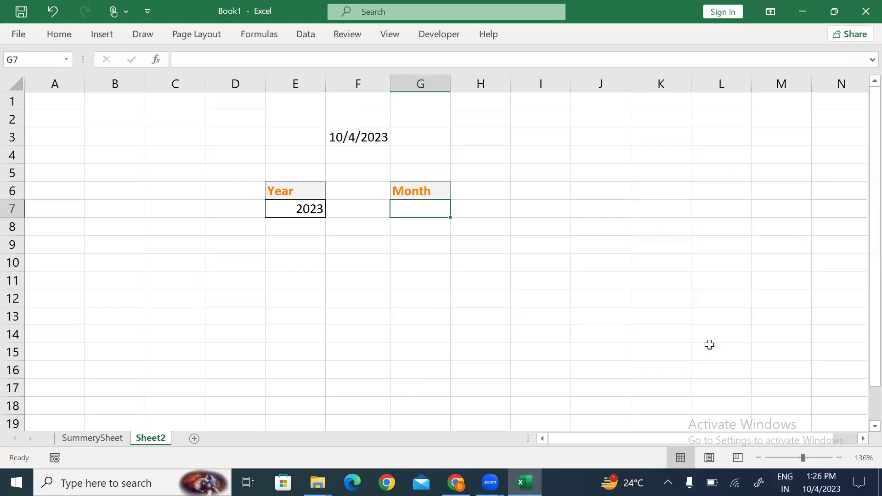
type("=")
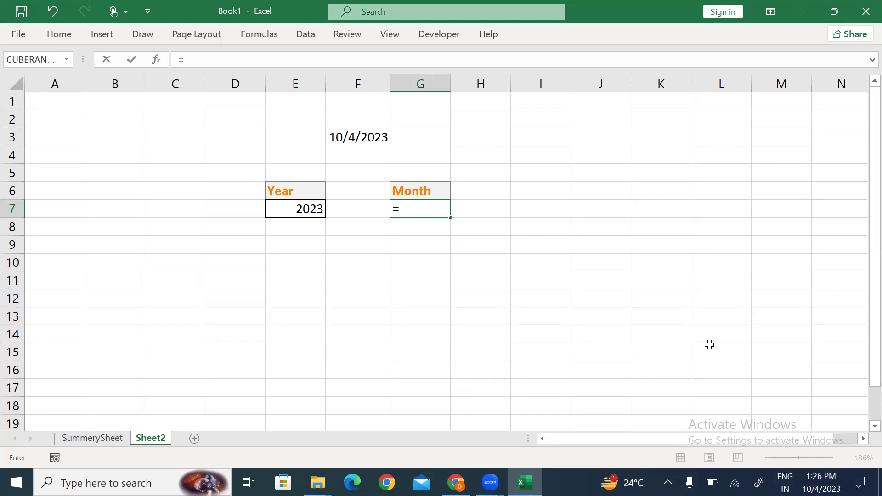
type("mon")
key("Tab")
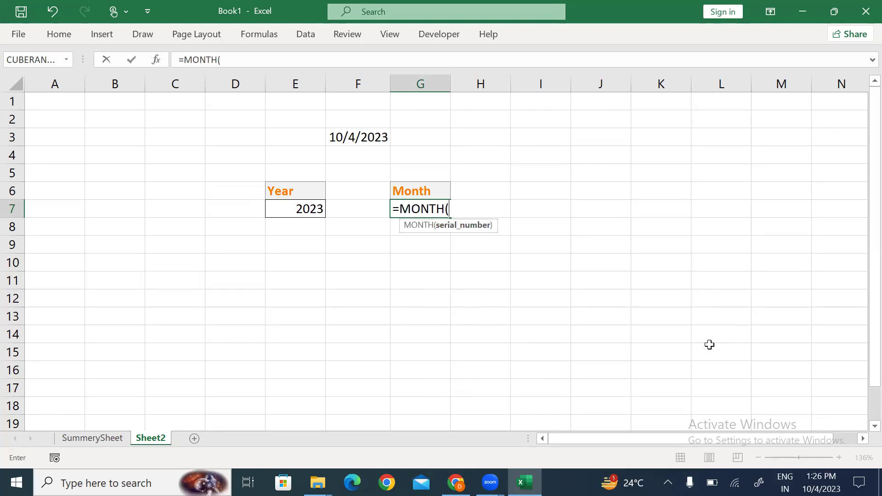
left_click(352, 136)
type(")")
key("Return")
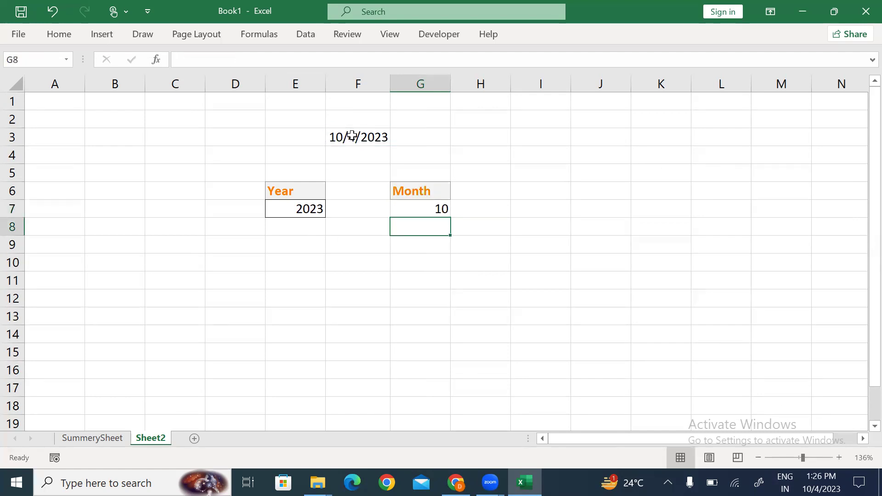
- Enter the header Day in I6 and give it the same orange-on-grey formatting as the other headers
key("Up")
key("Up")
key("Right")
key("Right")
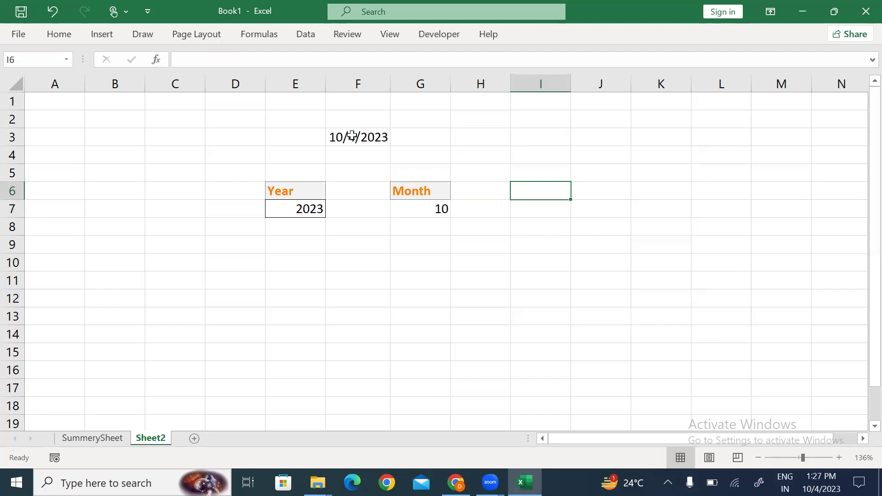
type("Day")
key("Right")
key("Left")
key("alt+h")
key("f")
key("p")
- Enter a DAY formula referencing the date in F3 in cell I7, under the Day header
key("Down")
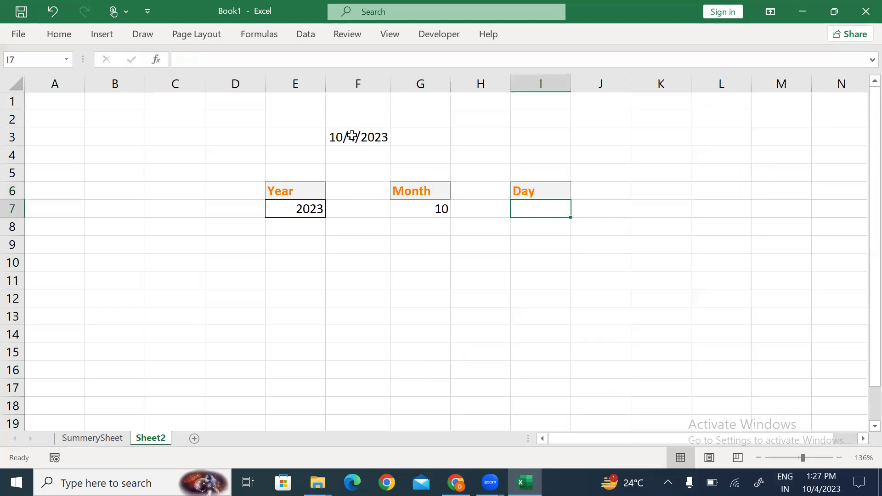
type("=day")
key("Tab")
key("Up")
key("Up")
key("Up")
key("Up")
key("Left")
key("Left")
key("Left")
type(")")
key("Return")
- Add borders around the day result in I7 and the month result in G7
key("Up")
key("Up")
key("Down")
key("Left")
key("Left")
key("alt+h")
key("Escape")
- Enter the header Date in G11 and apply the cell style with bold orange text and light grey fill
key("Down")
key("Down")
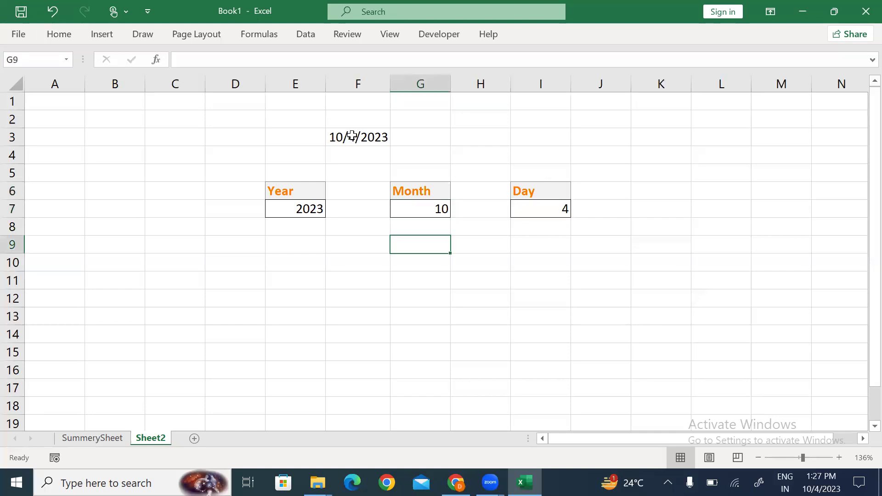
key("Down")
key("Down")
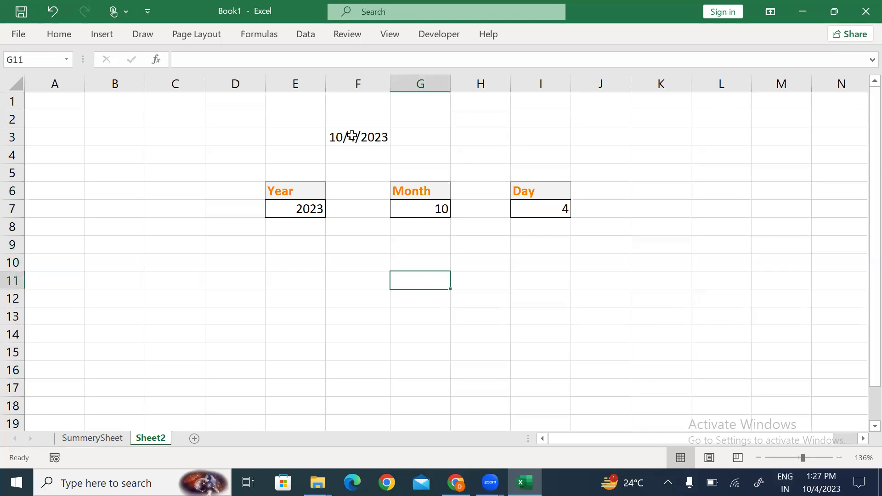
type("Date")
key("Return")
key("Up")
key("alt+h")
key("j")
key("Down")
key("Return")
- Enter =DATE(E7,G7,I7) in G12 to combine the year, month and day into a date
key("Down")
type("=date")
key("Tab")
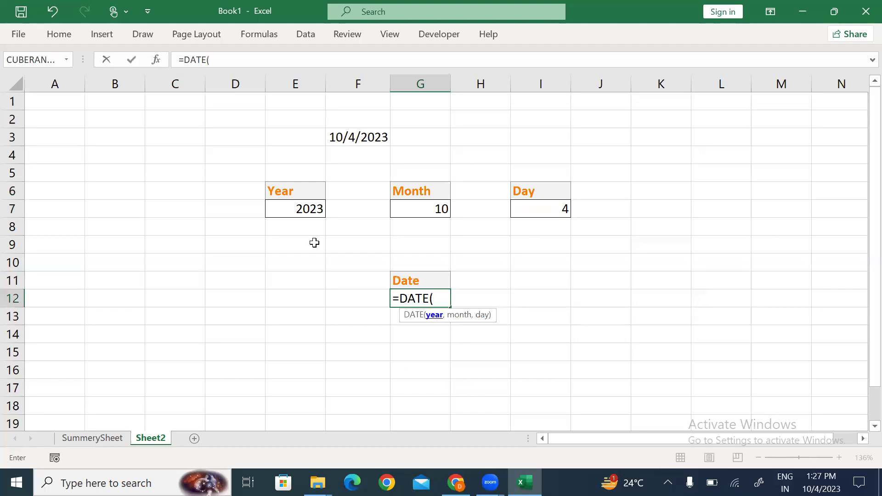
left_click(295, 209)
type(",")
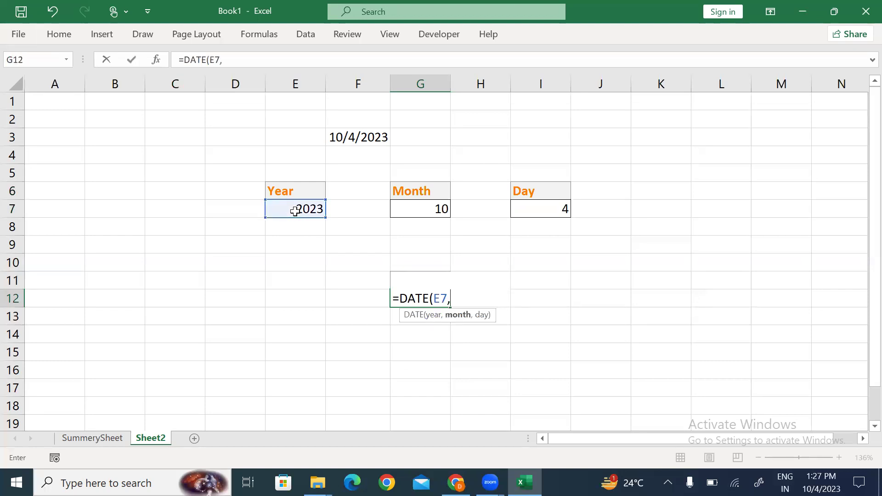
left_click(420, 209)
type(",")
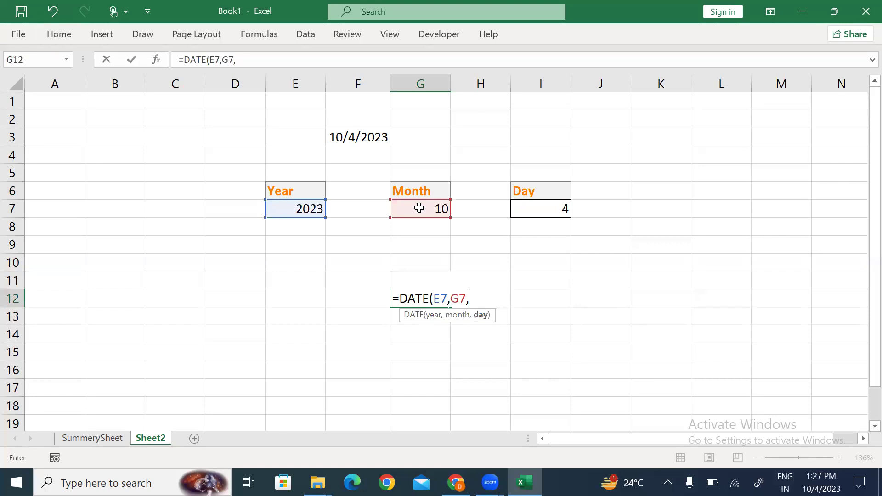
left_click(547, 213)
type(")")
key("ctrl+Return")
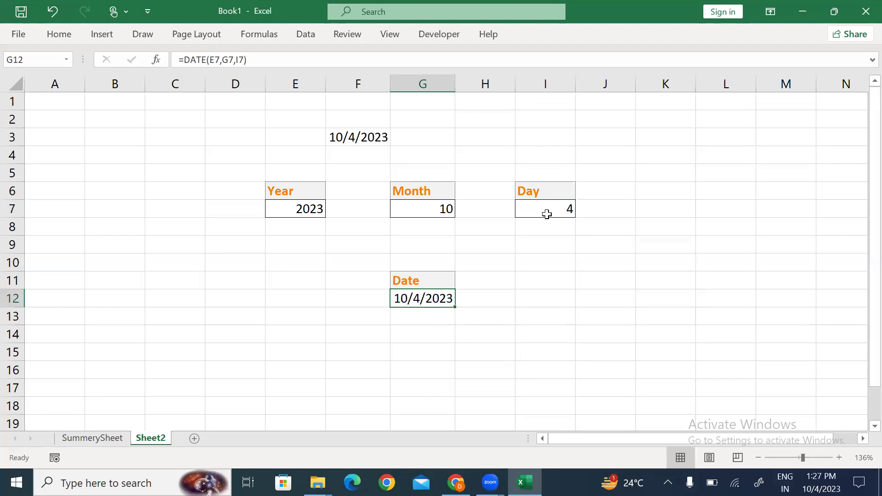
- Put borders around the DATE formula cell G12 under the Date header
key("Down")
key("Down")
key("Up")
key("Up")
key("alt+h")
key("Escape")
- Enter the shortcut note Ctrl+; in cell G2, above and beside the date in F3
key("Down")
key("Down")
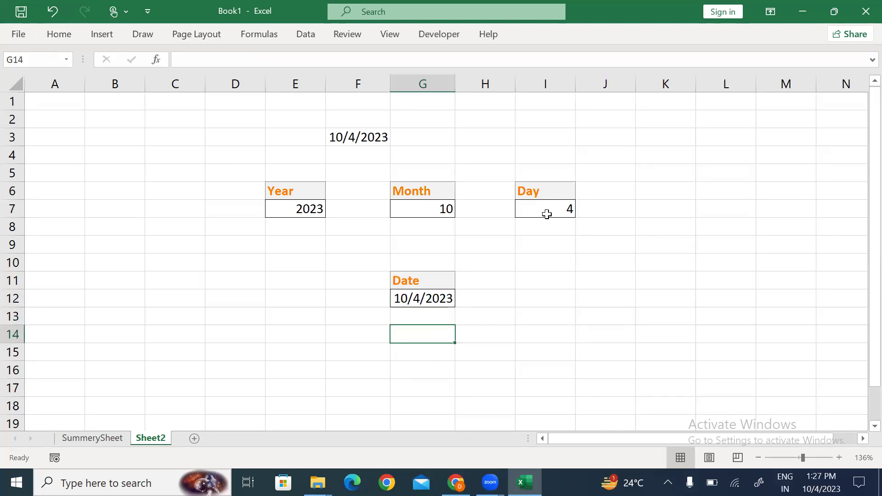
key("Up")
key("Up")
key("Up")
key("Up")
key("Up")
key("Up")
key("Up")
key("Up")
key("Up")
key("Up")
key("Up")
key("Up")
key("Up")
key("Down")
type("Ctr")
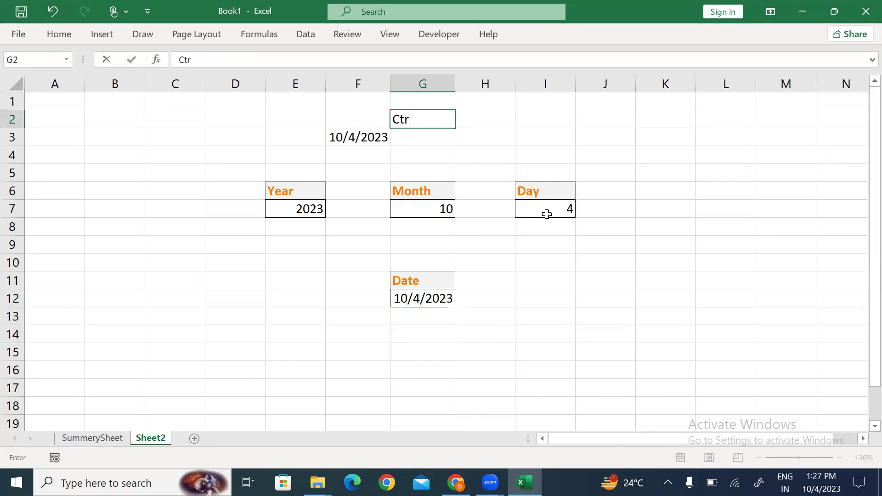
type("l+;")
key("Return")
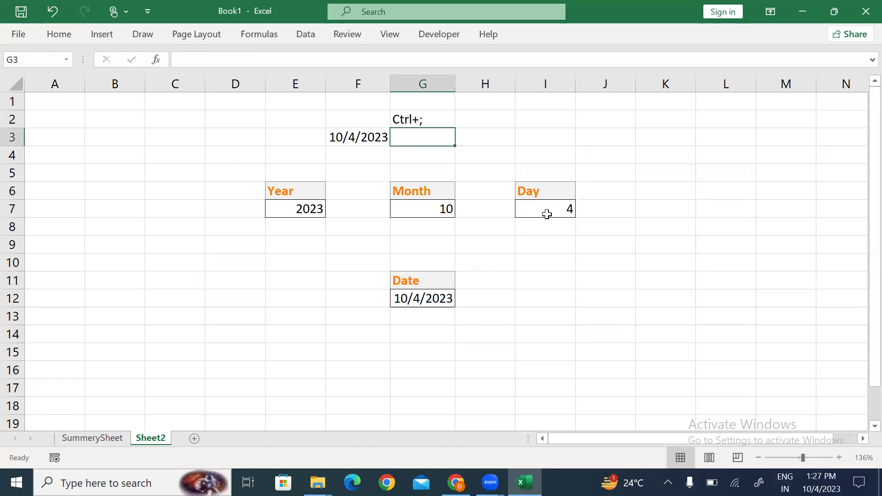
- Enter the explanation For Current Date in H2, next to the Ctrl+; note
key("Up")
key("Right")
type("For ")
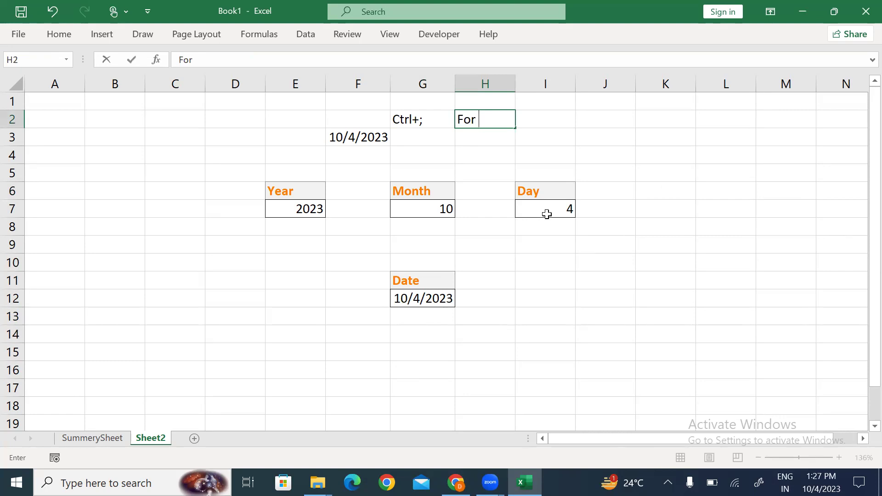
type("Current Date")
key("Return")
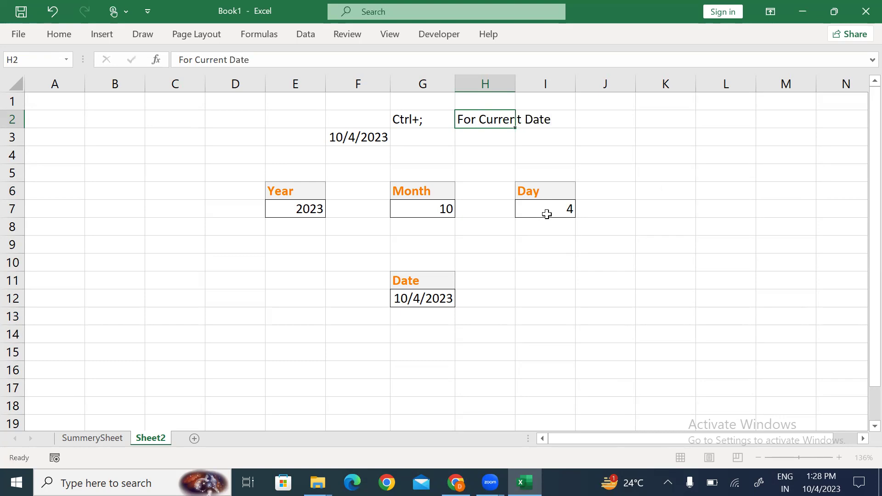
key("Up")
key("F2")
key("Return")
key("Right")
key("Right")
key("Right")
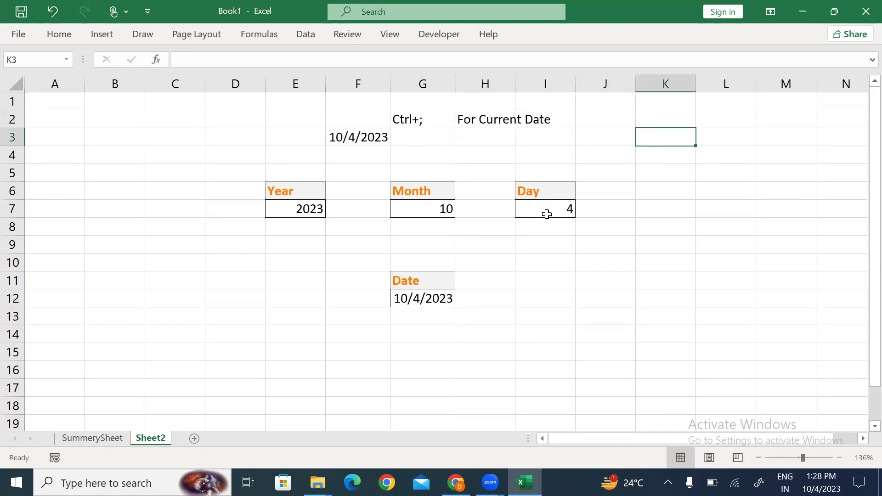
key("Right")
key("Down")
key("Left")
type("=")
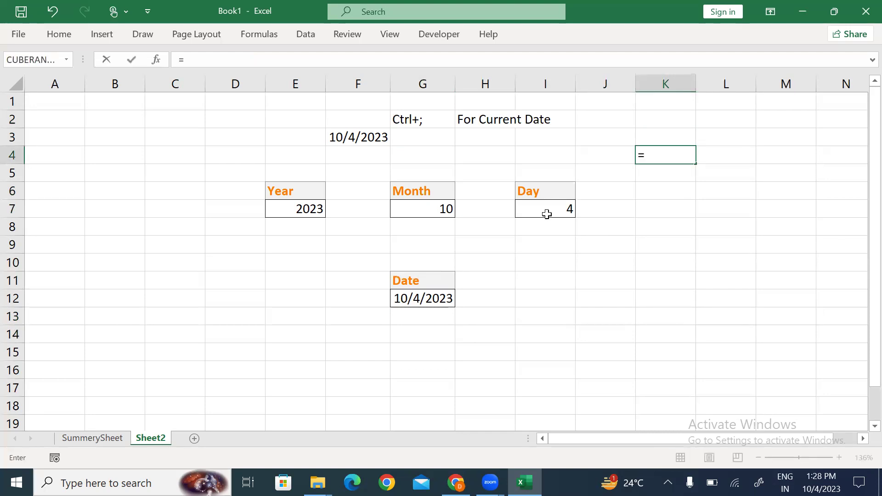
type("now")
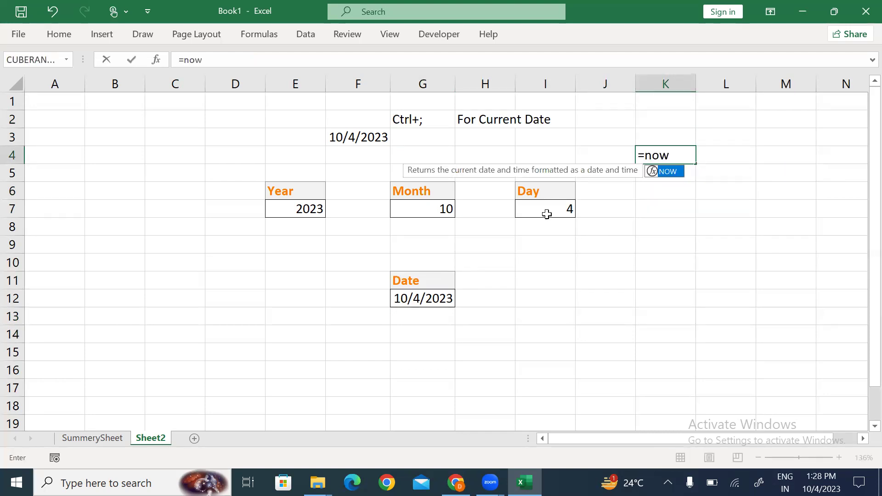
key("BackSpace")
key("BackSpace")
key("BackSpace")
type("tod")
key("BackSpace")
key("BackSpace")
key("BackSpace")
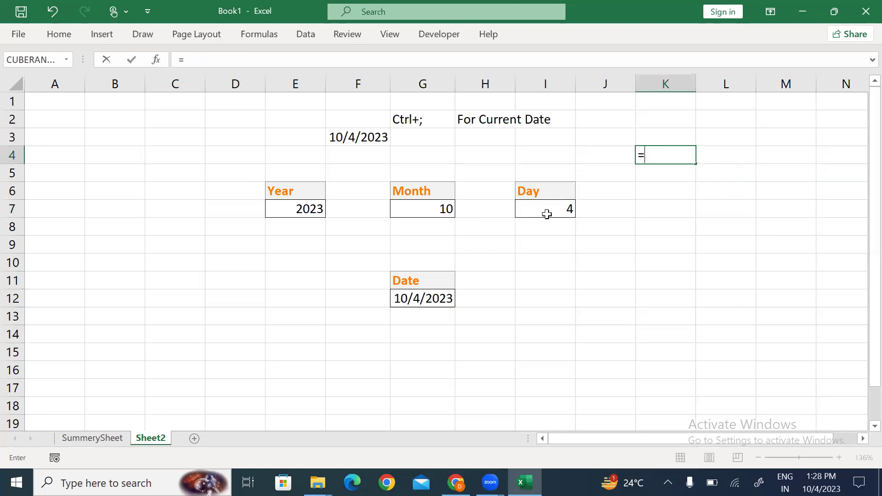
type("ut")
key("BackSpace")
key("BackSpace")
key("Left")
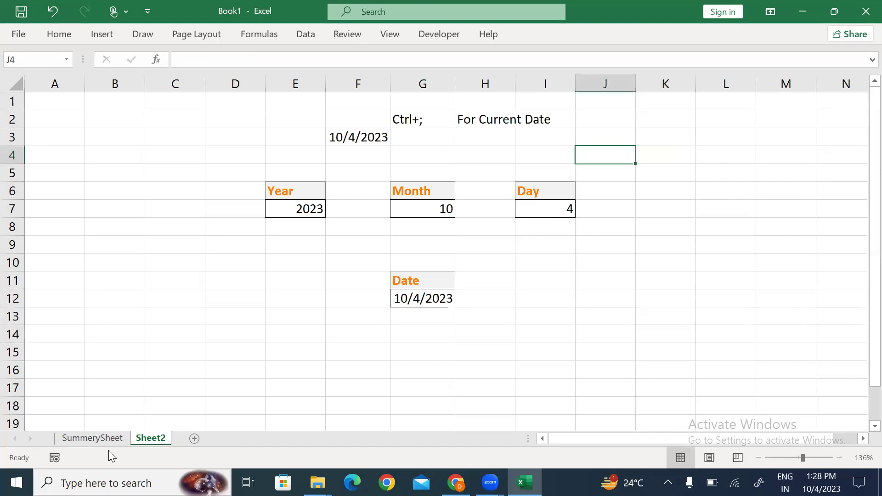
- Add the entries O). Today and P). Now below Edate in the function list on SummerySheet
left_click(105, 437)
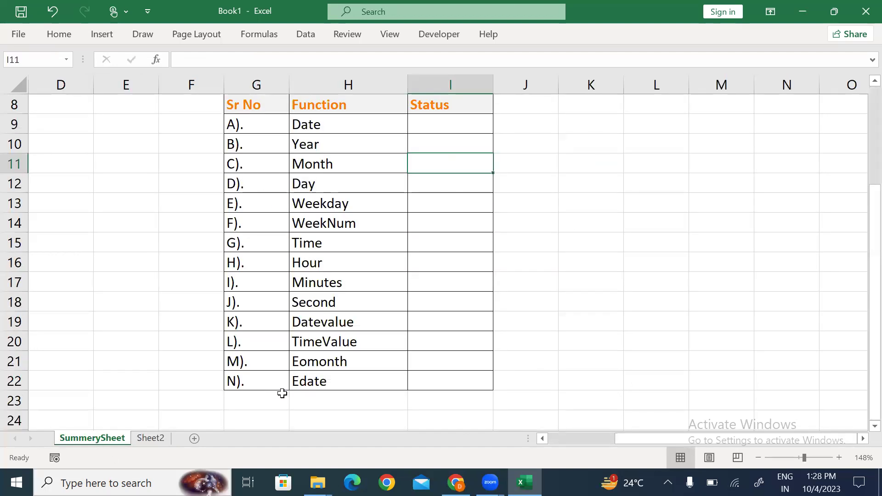
left_click(253, 396)
type("O).")
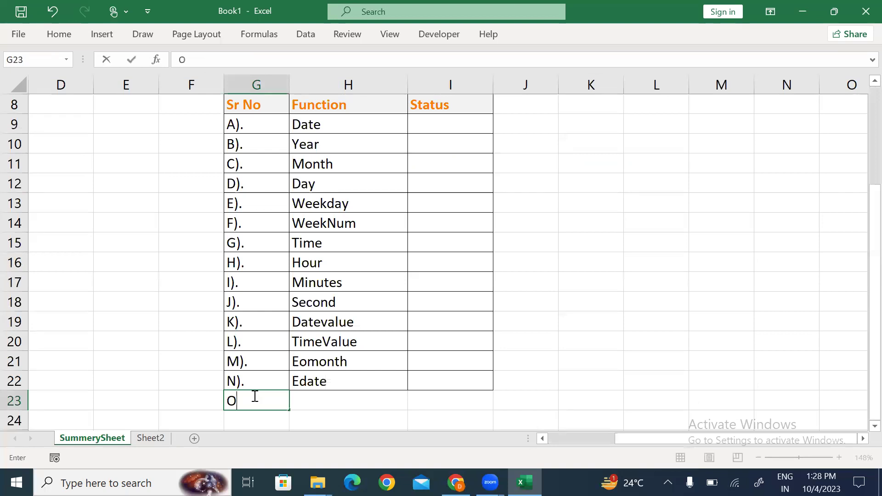
key("Tab")
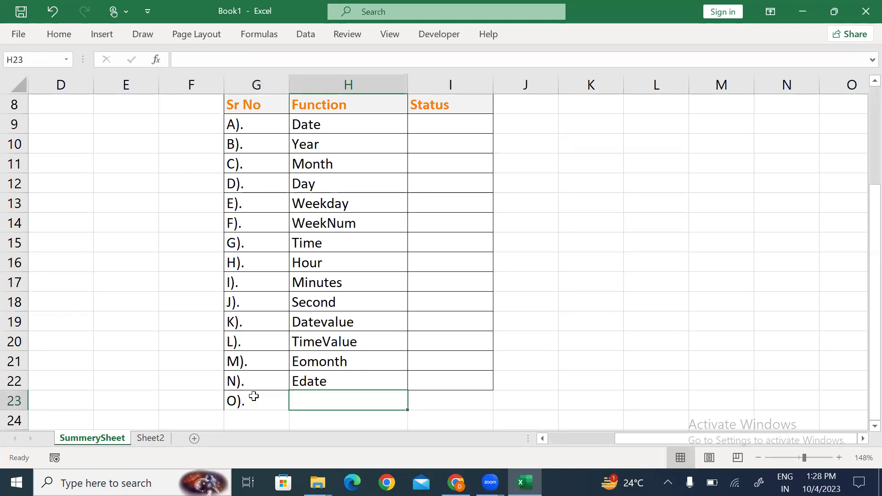
type("Today")
key("Return")
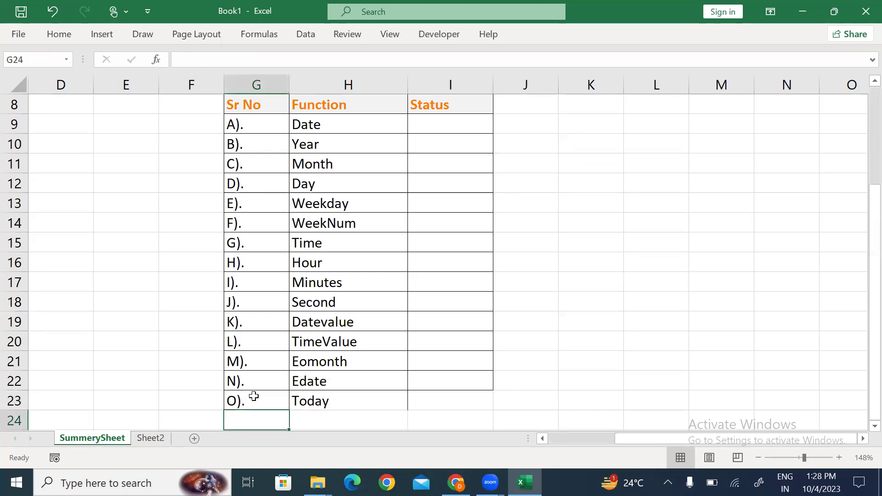
type("P).")
key("Tab")
type("Now")
key("Down")
- Apply all borders to the new Today and Now rows, including their Status cells (G23:I24)
key("Up")
key("Up")
key("Left")
key("shift+Down")
key("shift+Right")
key("shift+Right")
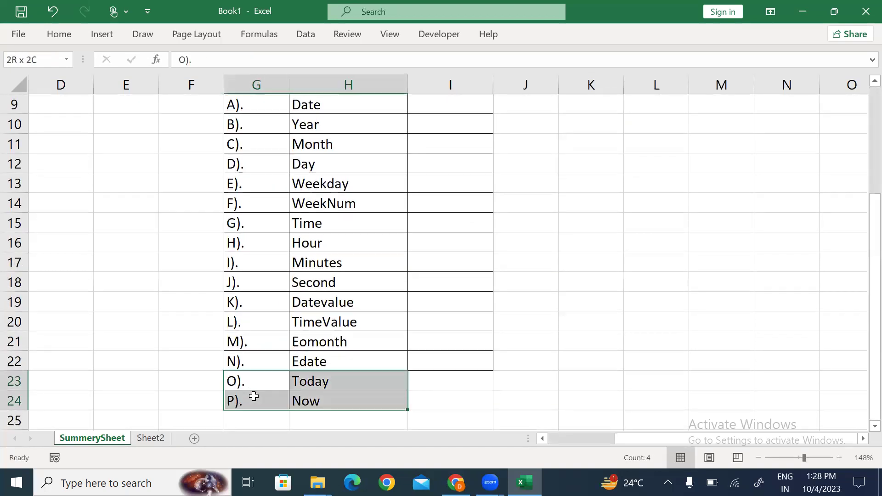
key("alt+h")
key("b")
key("a")
key("Down")
key("Up")
key("Right")
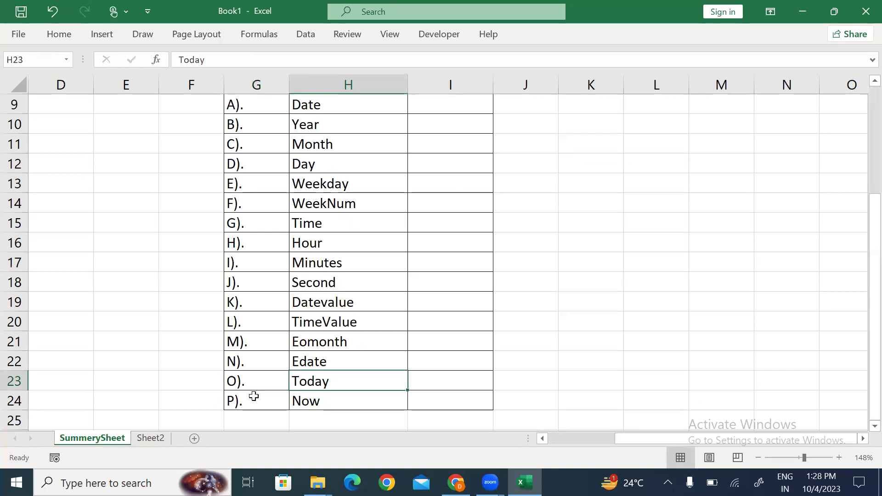
- Enter the shortcut note Ctrl+Shift+; in G1 of Sheet2 and autofit the width of column G
key("Right")
left_click(151, 439)
left_click(481, 239)
left_click(441, 298)
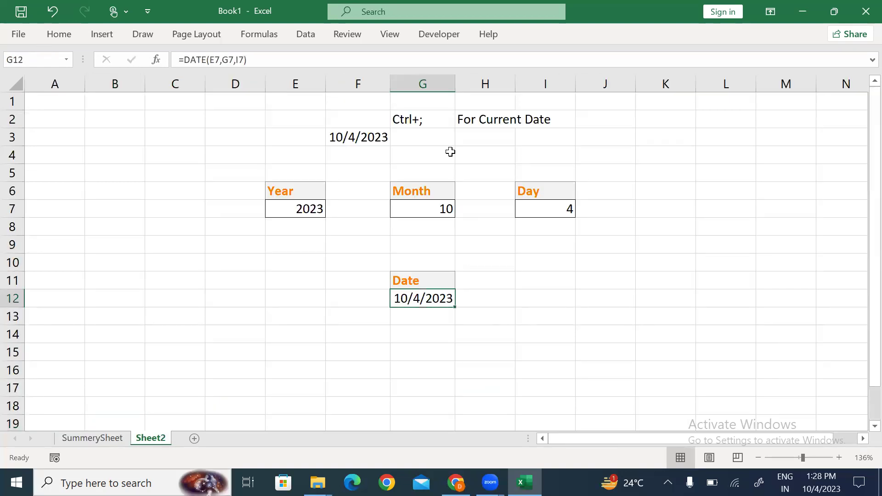
left_click(416, 104)
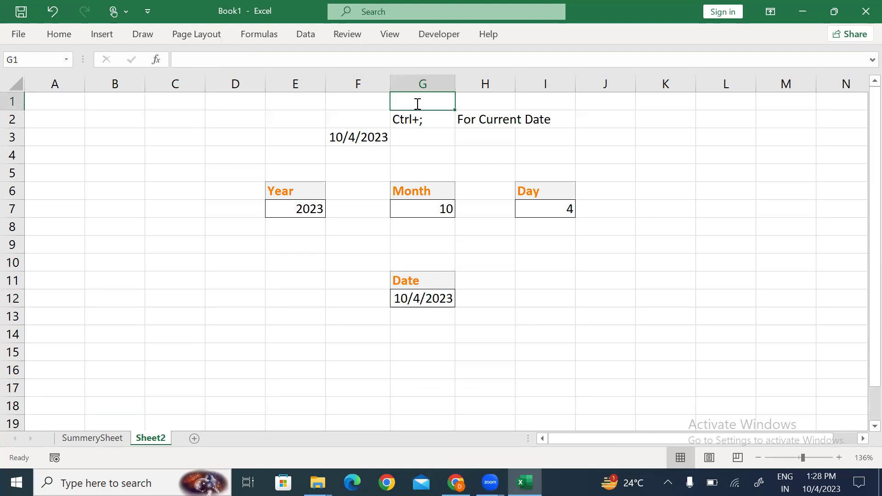
type("Shif")
key("BackSpace")
key("BackSpace")
key("BackSpace")
key("BackSpace")
type("Cyt")
key("BackSpace")
key("BackSpace")
type("trl+Shift")
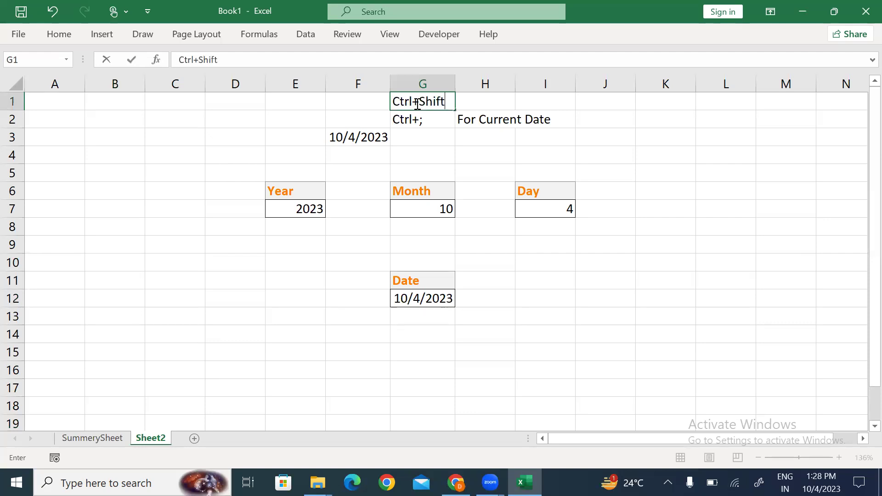
type("+;")
key("ctrl+Return")
key("alt+h")
key("o")
key("i")
- Enter the explanation For Current Time in H1 and autofit column H to the two explanations
key("Right")
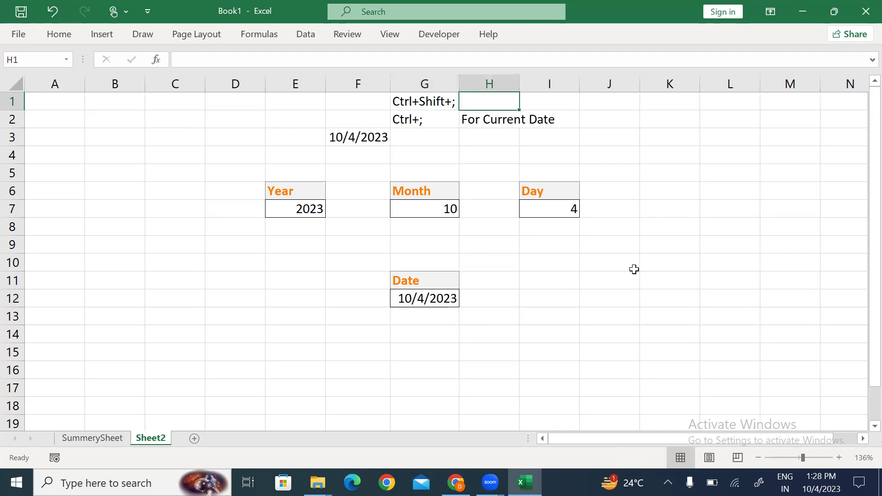
type("For Current T")
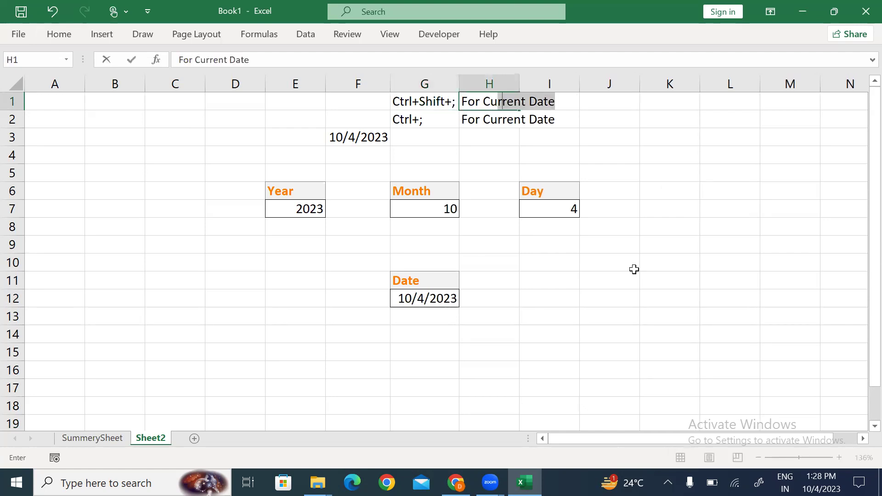
type("ime")
key("Return")
key("Up")
key("shift+Down")
key("alt+o")
key("c")
key("a")
- Apply all borders to the shortcut notes and explanations in G1:H2
key("Left")
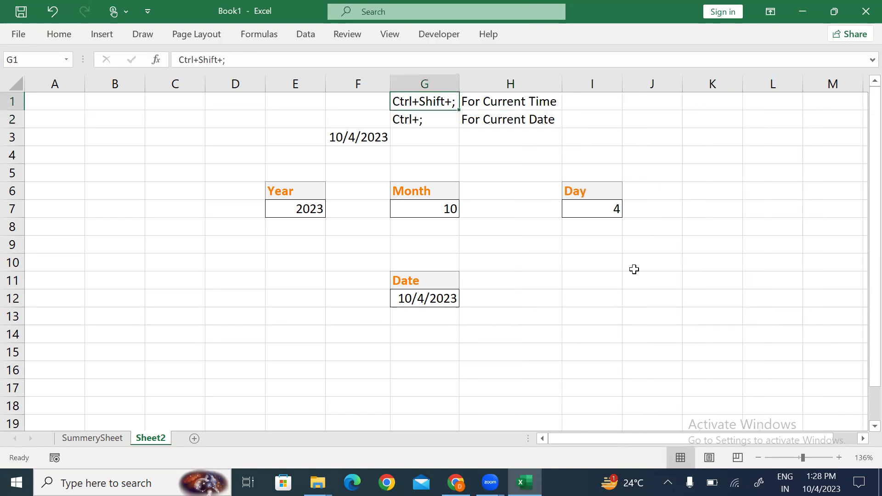
key("shift+Down")
key("shift+Right")
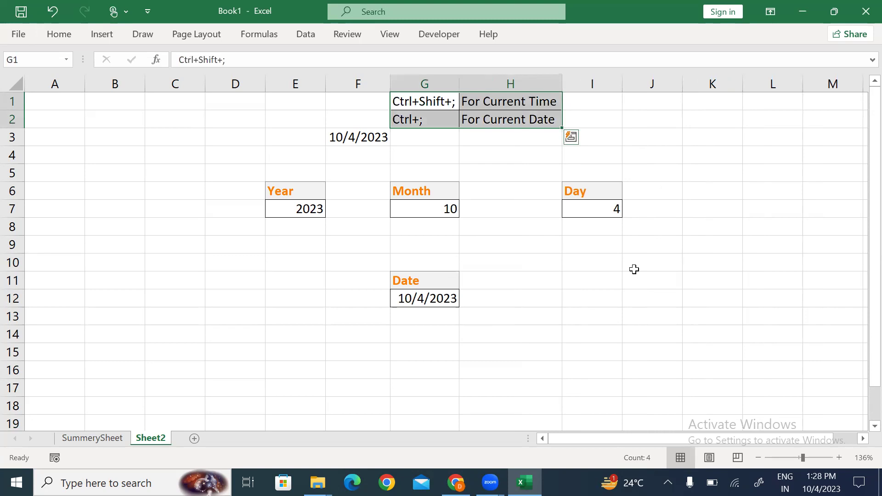
key("Left")
key("Down")
key("Down")
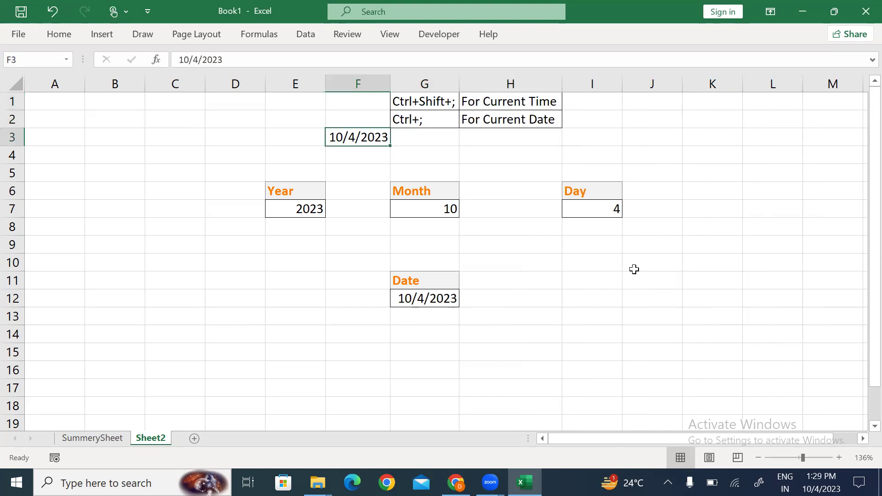
key("Right")
key("Up")
key("Up")
key("shift+Down")
key("ctrl+c")
key("Down")
key("Up")
key("Up")
key("shift+Down")
key("ctrl+v")
key("Escape")
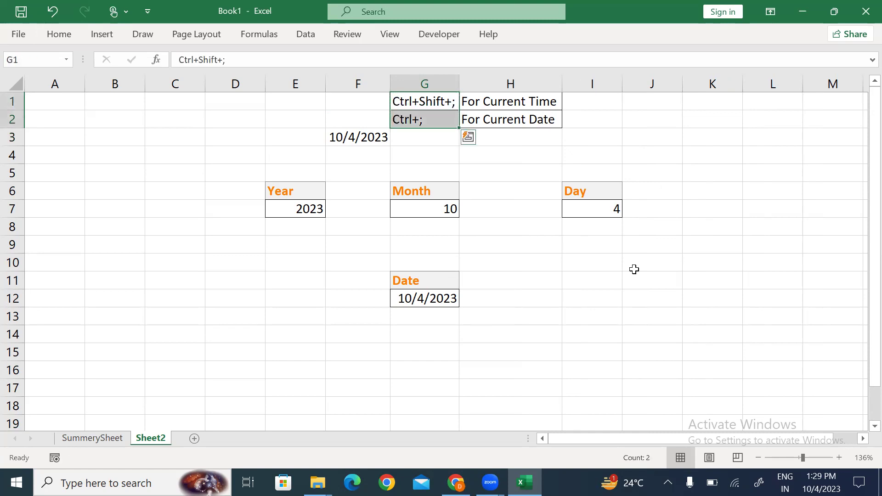
- Insert the current time, 1:29 PM, as a static value in C2
key("Left")
key("Left")
key("Left")
key("Left")
key("Down")
key("ctrl+shift+semicolon")
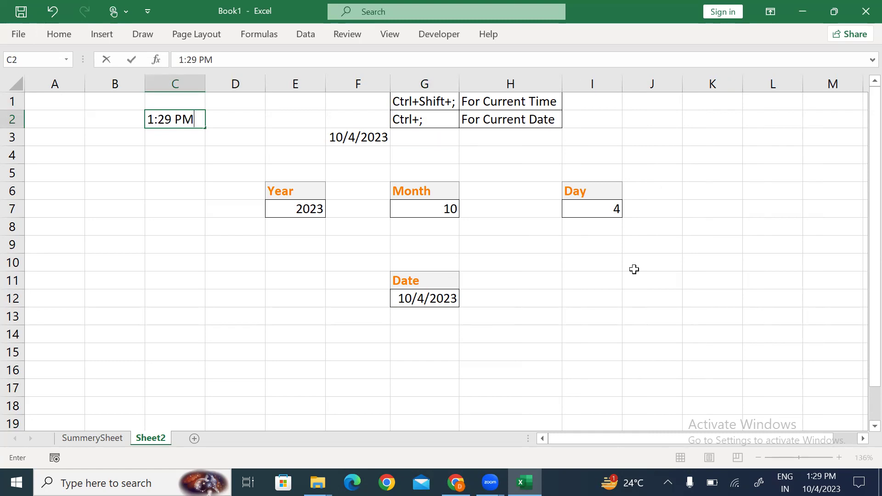
key("Return")
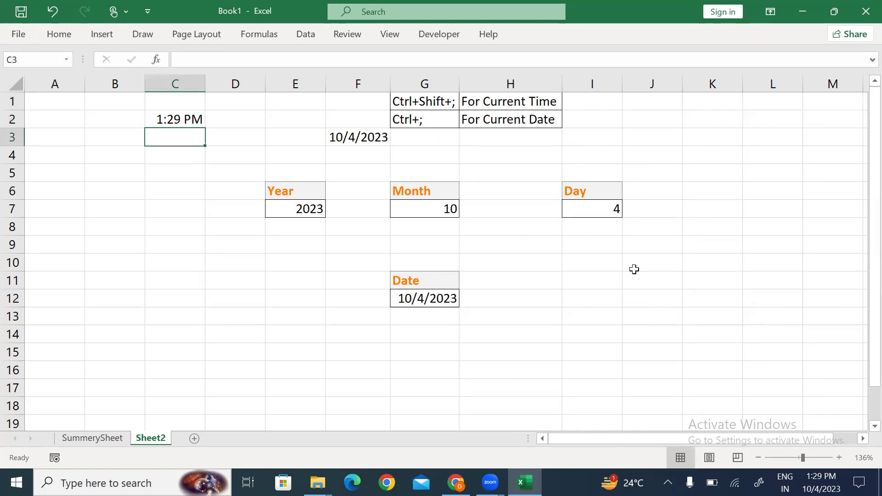
key("ctrl+semicolon")
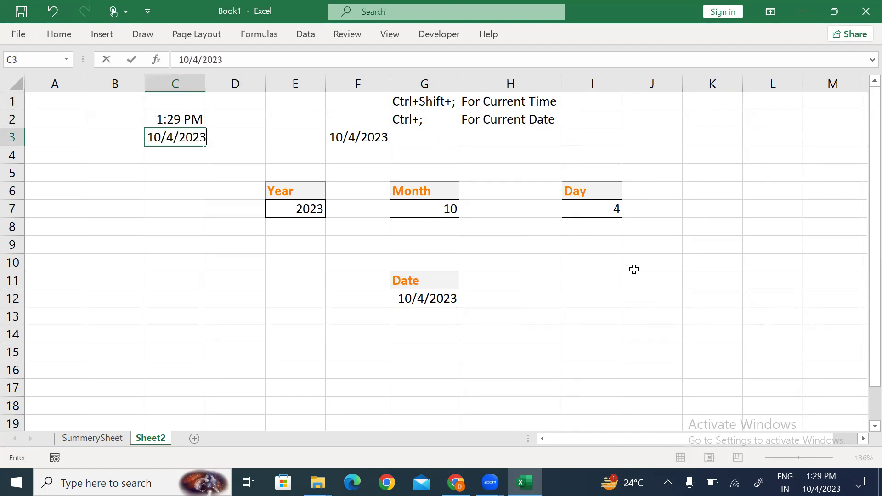
key("ctrl+shift")
key("ctrl+semicolon")
key("ctrl+semicolon")
key("ctrl+shift+semicolon")
key("Escape")
key("Left")
key("Right")
- Insert the current date 10/4/2023 immediately followed by the current time 1:29 PM in C3
key("ctrl+semicolon")
key("ctrl+shift+semicolon")
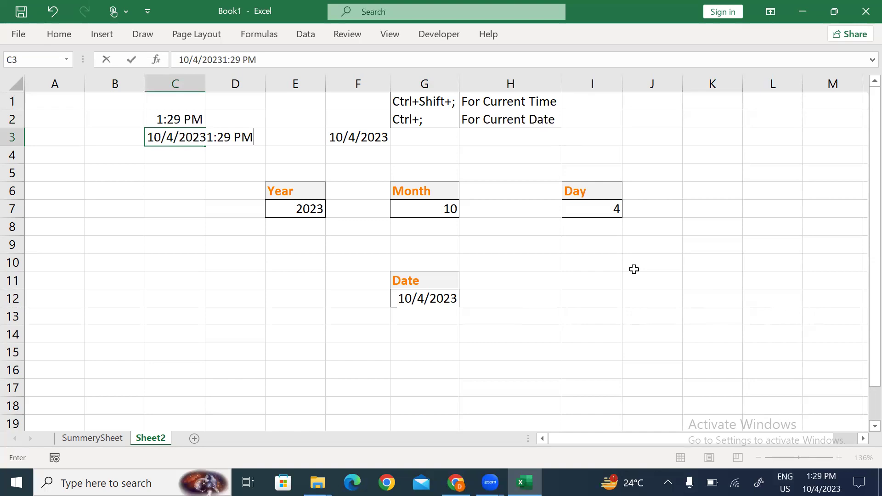
key("Return")
key("Up")
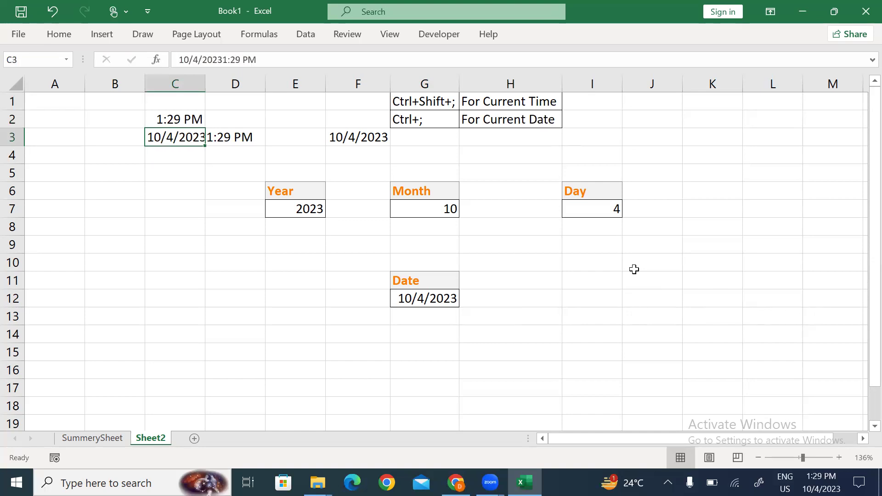
- Clear the test time and date entries from C2 and C3
key("Delete")
key("Down")
key("Right")
key("Up")
key("Up")
key("Left")
- Examine the Year, Month and Day results in E7:I7
key("Right")
key("Right")
key("Right")
key("Right")
key("Right")
key("Down")
key("Down")
key("Down")
key("Down")
key("Down")
key("Down")
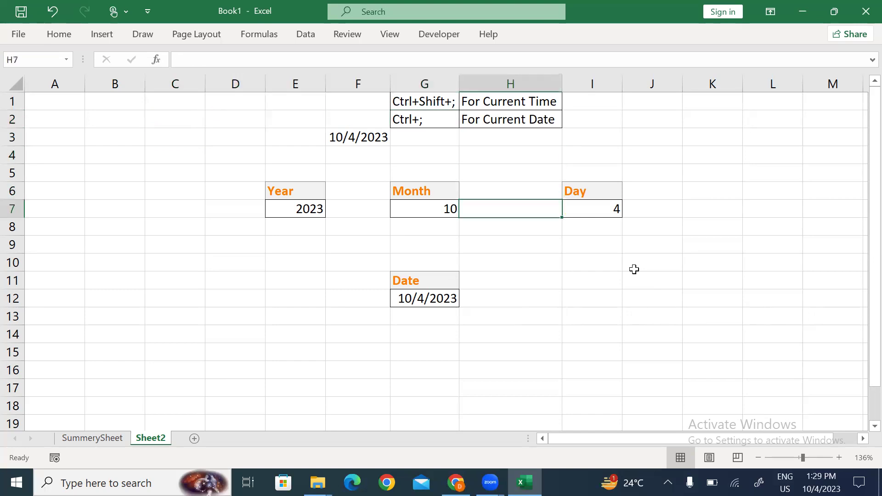
key("Left")
key("Left")
key("Left")
key("Down")
key("Down")
key("Down")
key("Up")
key("Up")
key("Up")
key("Up")
key("shift+Right")
key("shift+Right")
key("shift+Right")
key("shift+Right")
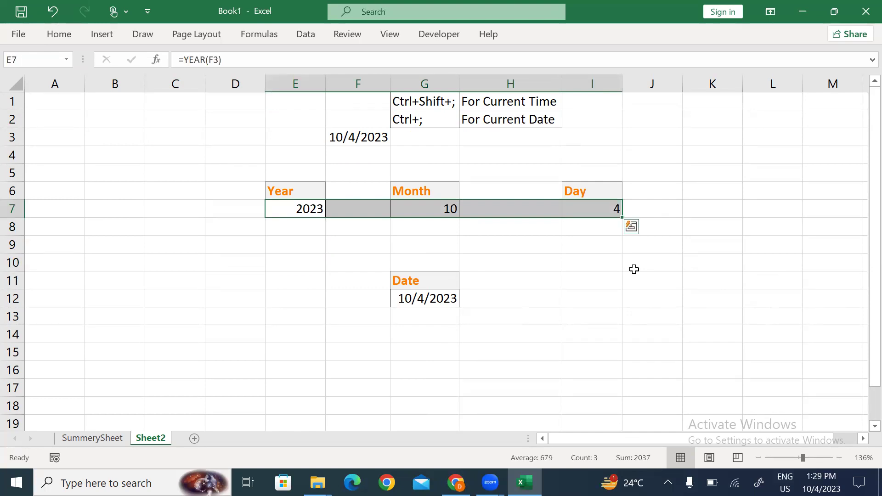
- Enter the heading Year in E15, below the Date block
key("Down")
key("Down")
key("Down")
key("Down")
key("Down")
key("Down")
key("Down")
key("Down")
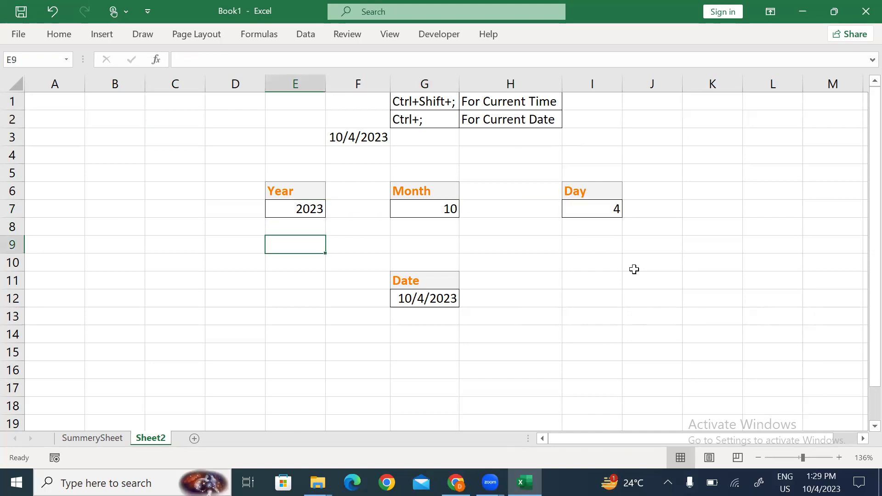
type("Year")
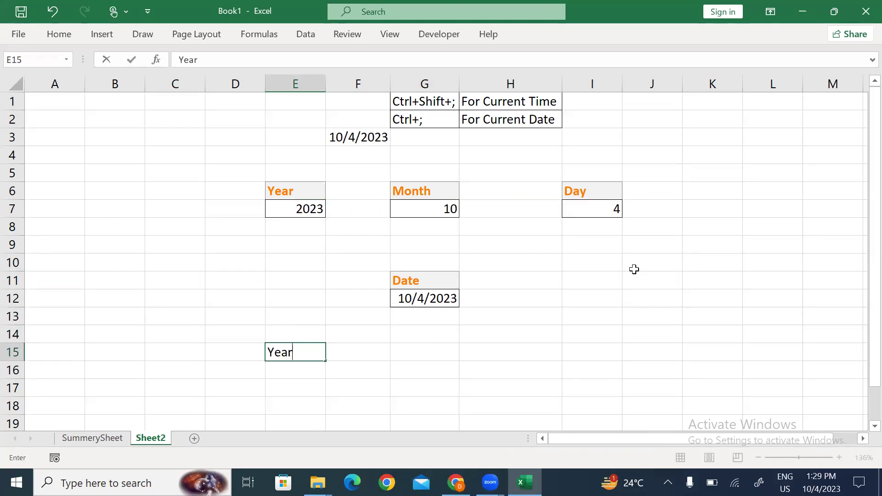
key("Return")
- Enter the heading Month in G15, leaving one empty column after the Year heading
key("Up")
key("Right")
key("Right")
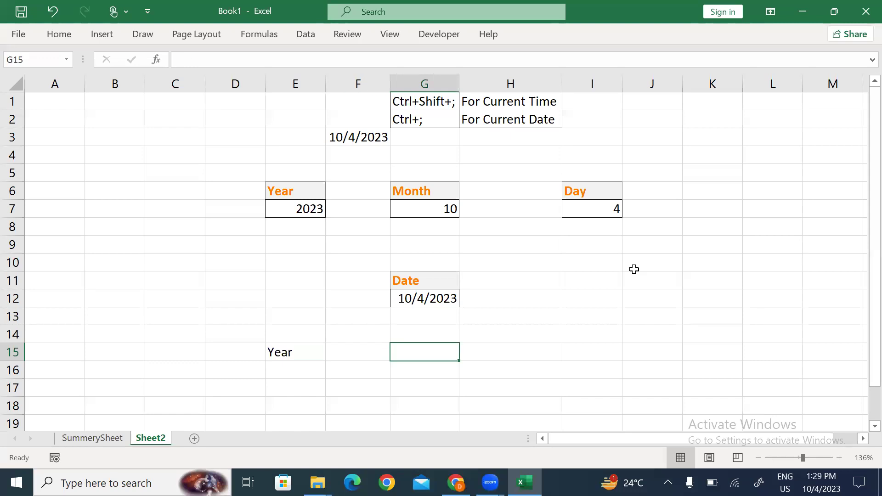
type("Monthg")
key("Right")
key("Right")
key("Right")
key("Left")
key("Left")
key("Left")
key("F2")
key("BackSpace")
key("Return")
- Enter the heading Day in I15, leaving one empty column after the Month heading
key("Right")
key("Right")
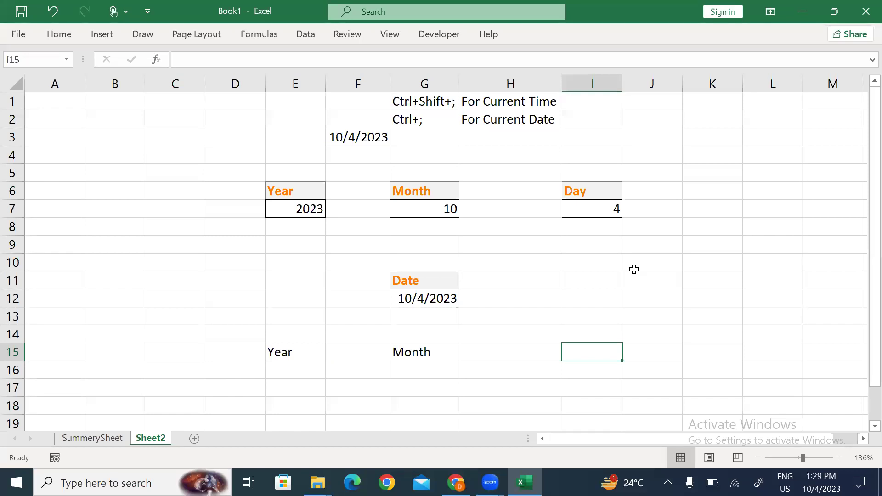
type("Day")
key("Return")
- Apply the bold orange cell style with grey fill to the Year, Month and Day headings in E15, G15 and I15
key("Up")
left_click(403, 354, "ctrl")
left_click(266, 352, "ctrl")
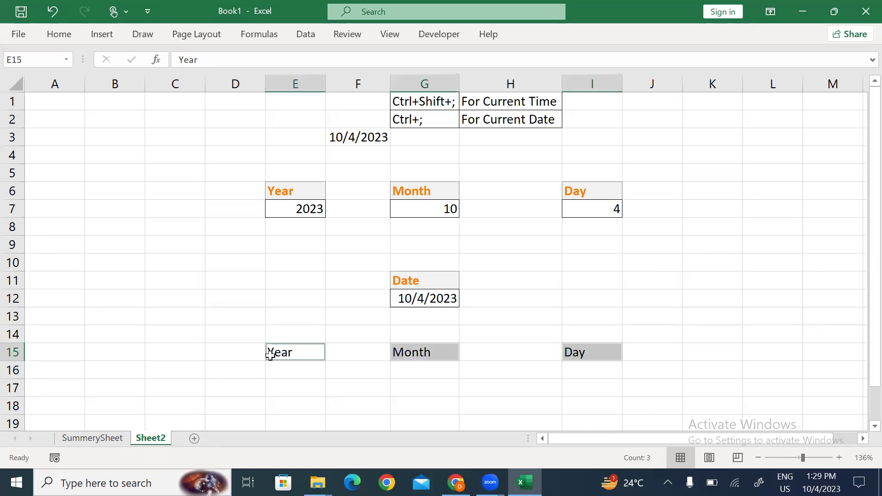
key("alt+h")
key("j")
key("Down")
key("Return")
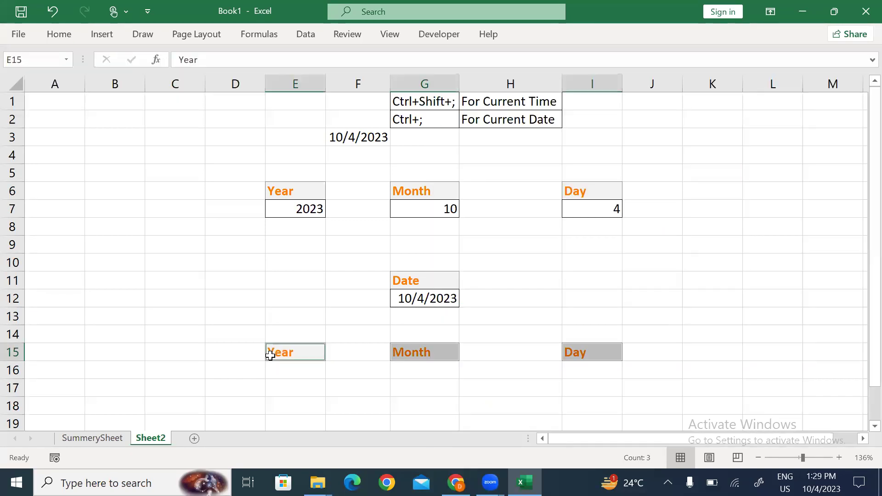
- Enter =TEXT(F3,"yyy") in E16 under the Year heading and add borders to the cell
key("Down")
type("tex")
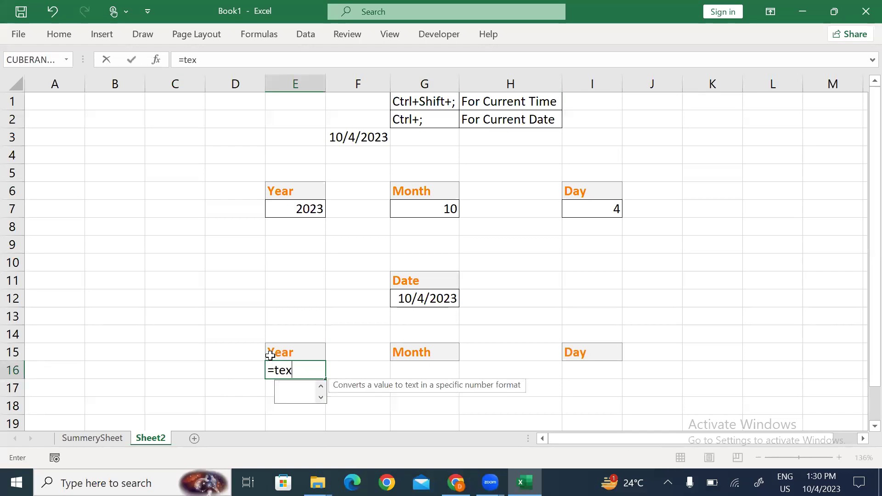
key("Tab")
left_click(355, 137)
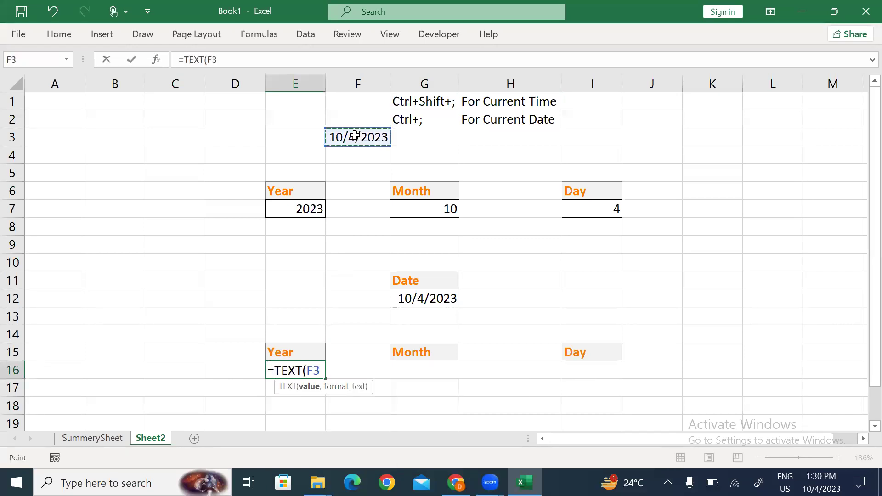
type(",")
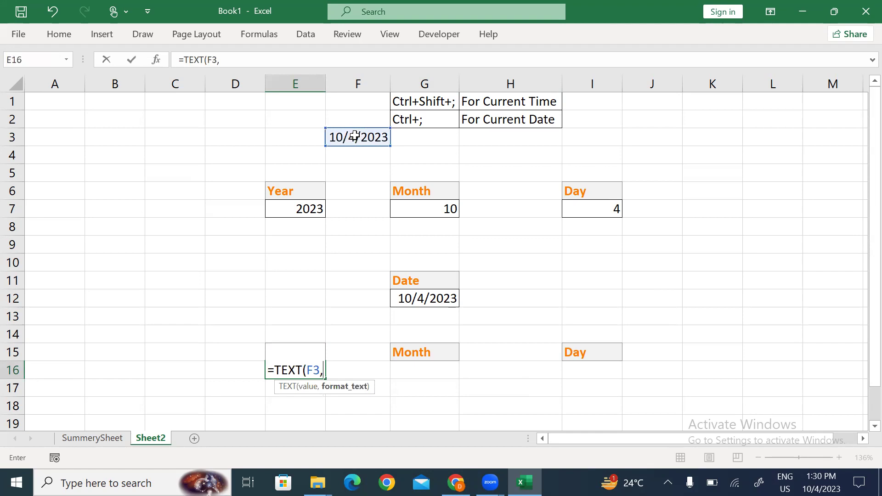
type("\"yyy")
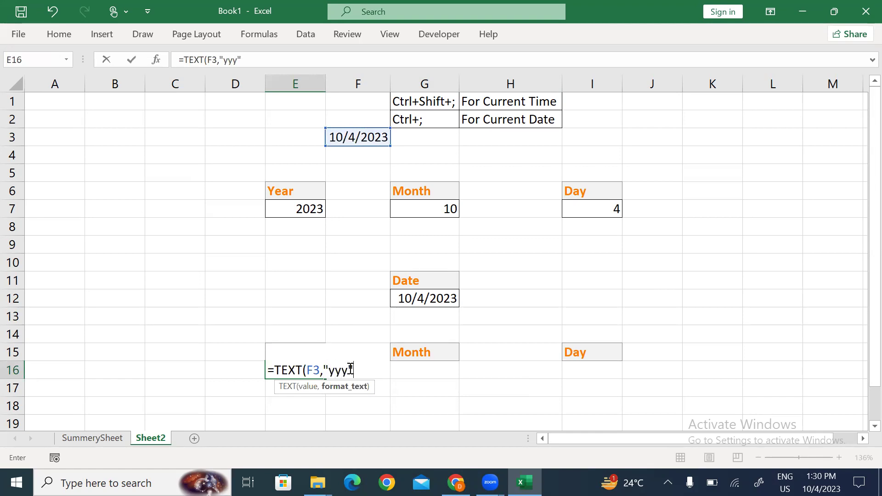
type("\"")
key("Return")
key("Up")
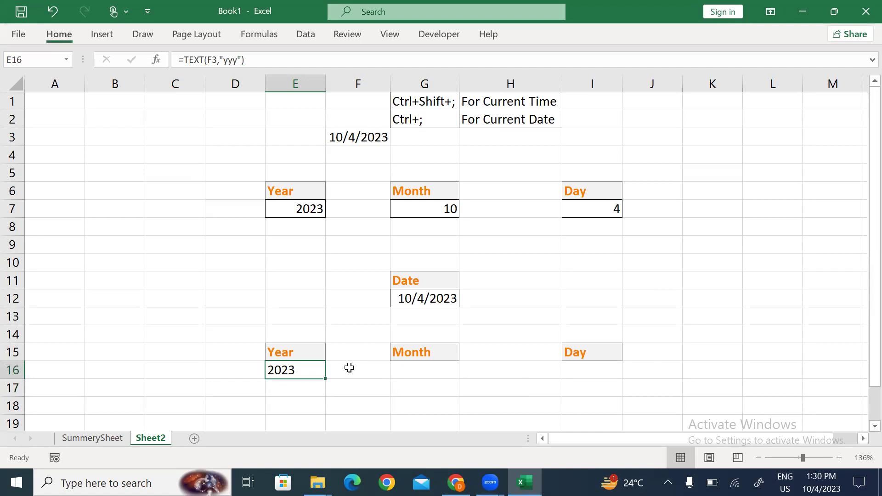
- Enter =TEXT(F3,"mmm") in G16 under the Month heading
left_click(349, 368)
key("Right")
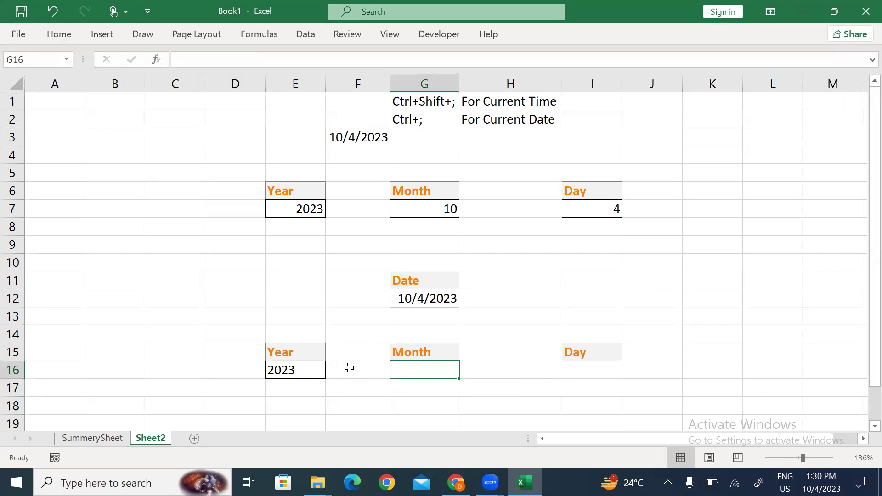
type("=te")
key("Tab")
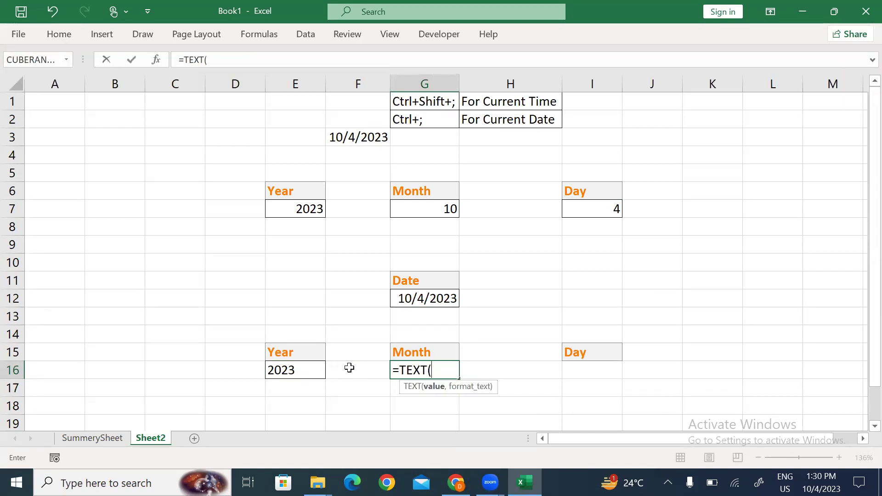
left_click(338, 135)
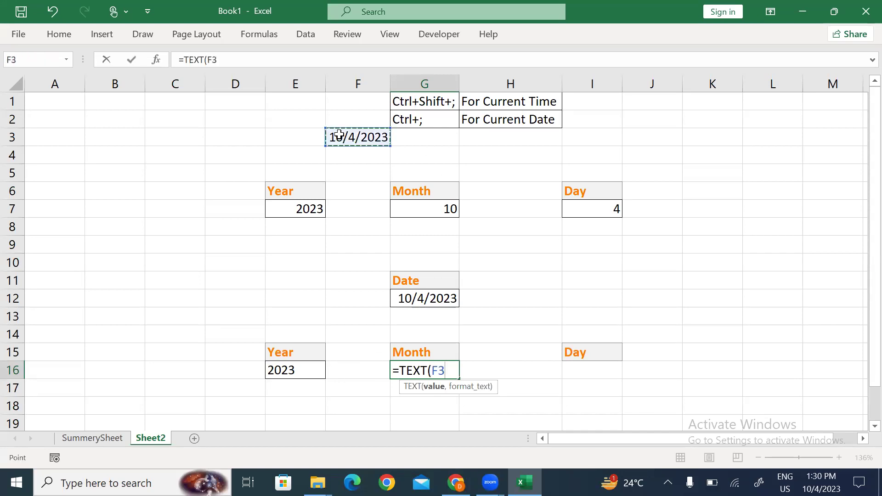
type(",\"mmm\")")
key("Return")
key("Up")
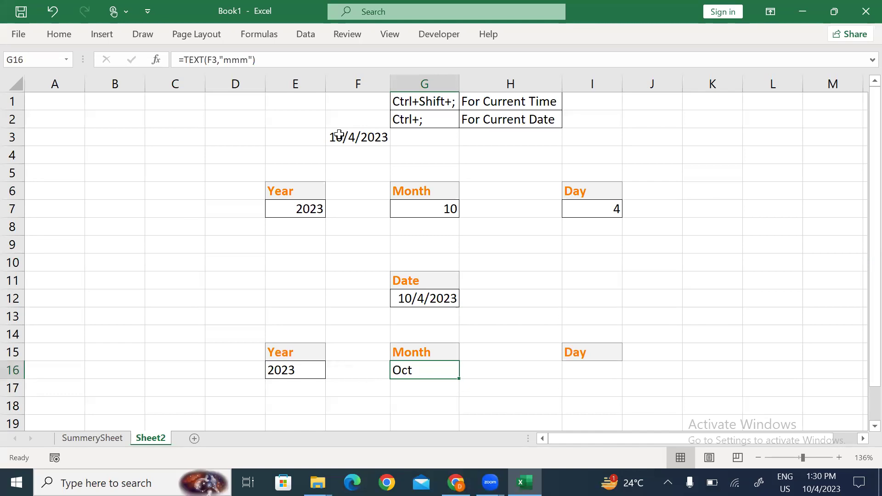
- Shorten the format code in G16's TEXT formula to "mm" and give the cell borders
key("Right")
key("Left")
key("F2")
key("Left")
key("Left")
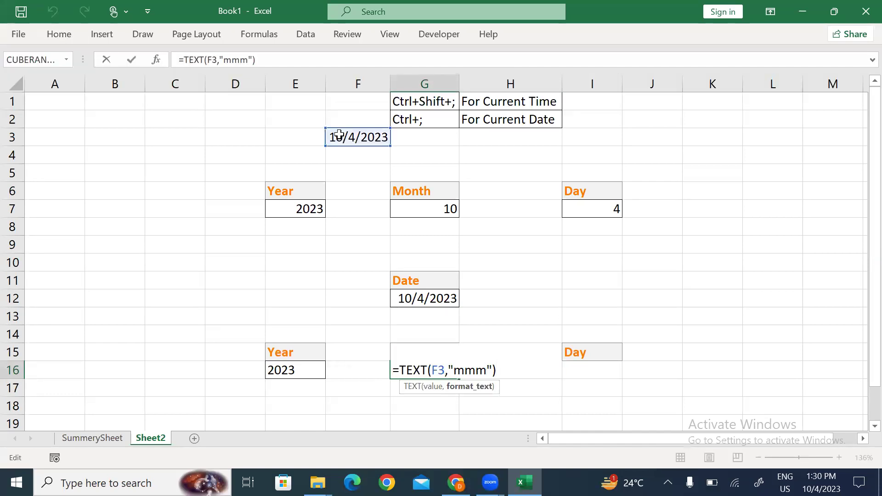
key("BackSpace")
key("Return")
key("Up")
- Enter =TEXT(F3,"dd") in I16 under the Day heading
key("Right")
key("Right")
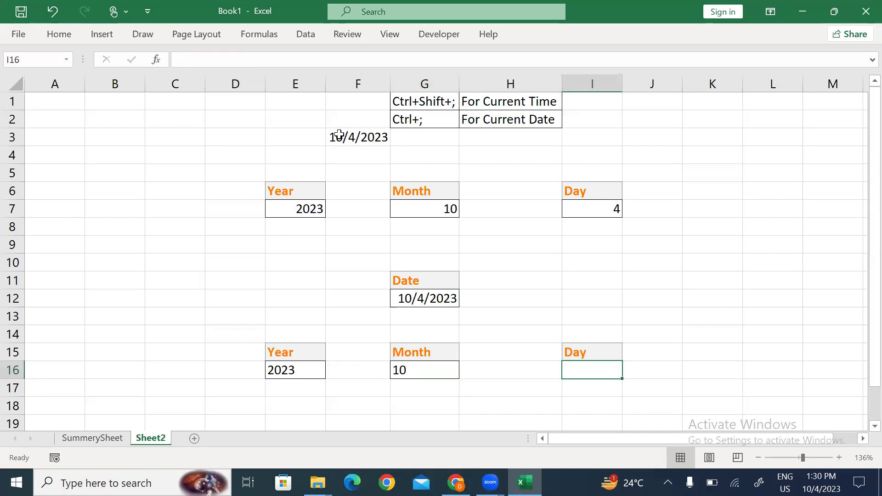
type("=for")
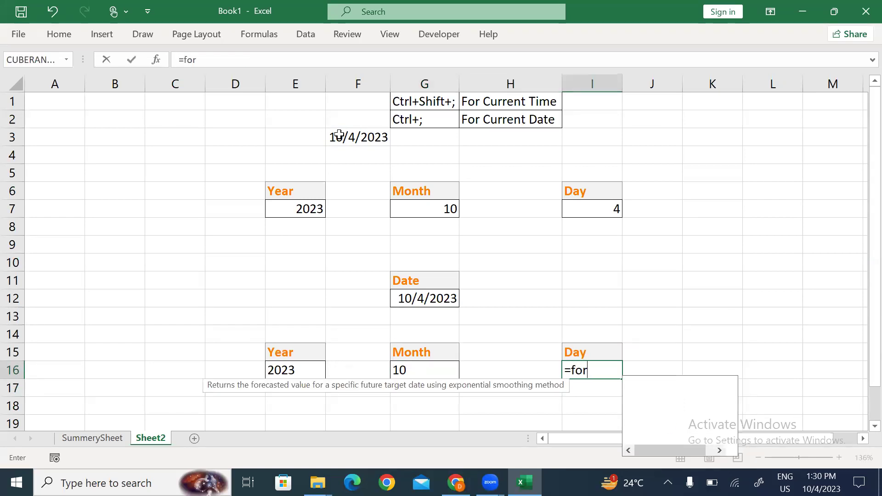
key("BackSpace")
key("BackSpace")
key("BackSpace")
type("te")
key("Tab")
left_click(360, 136)
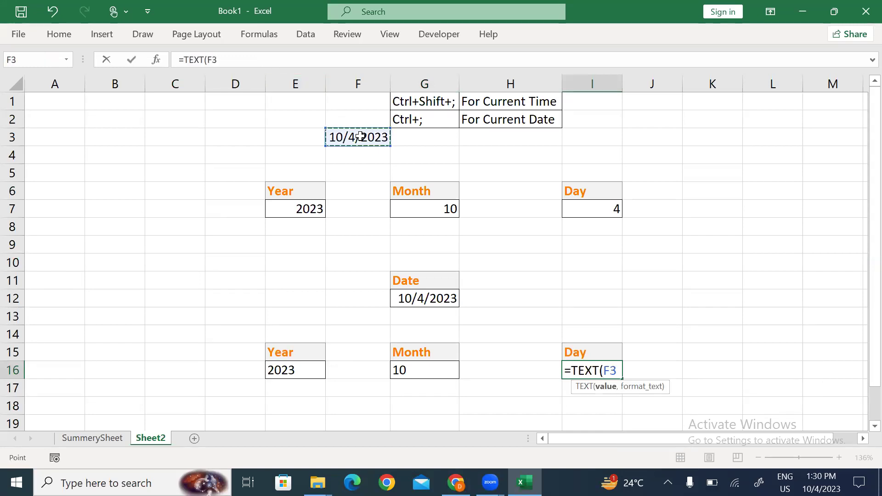
type(",\"dd\")")
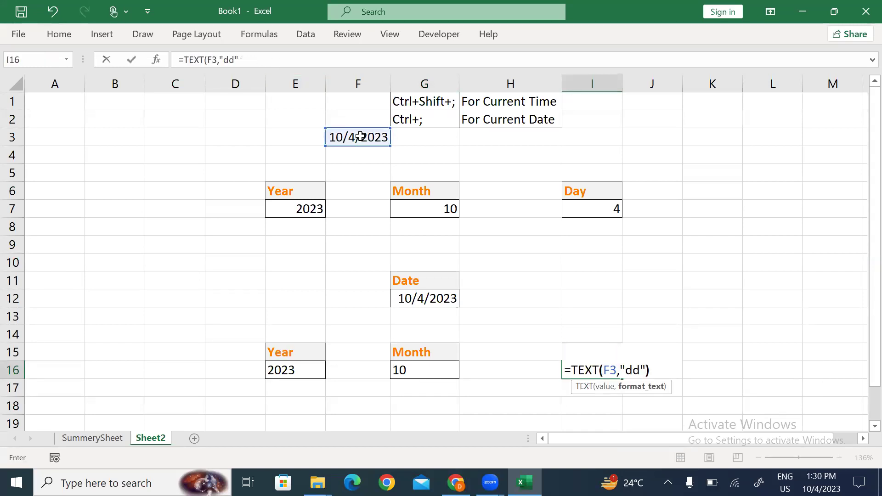
key("Return")
- Shorten the format code in I16's TEXT formula to "d"
key("Up")
key("F2")
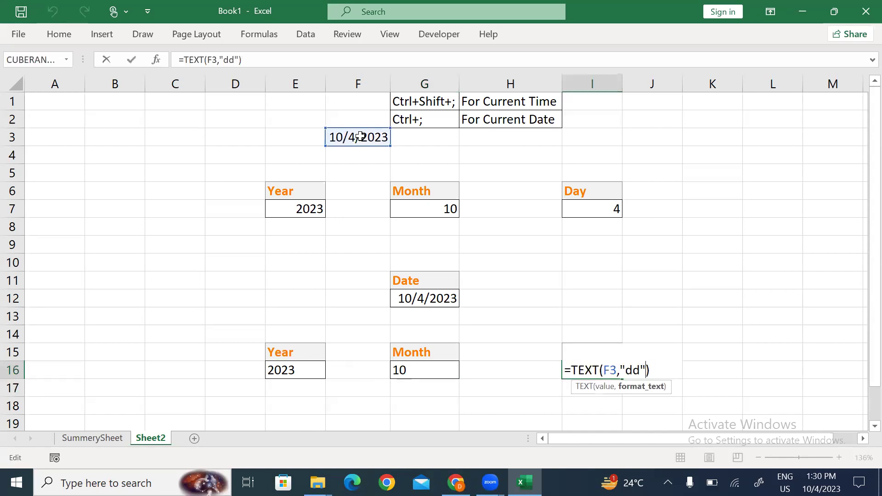
key("BackSpace")
key("Return")
key("Up")
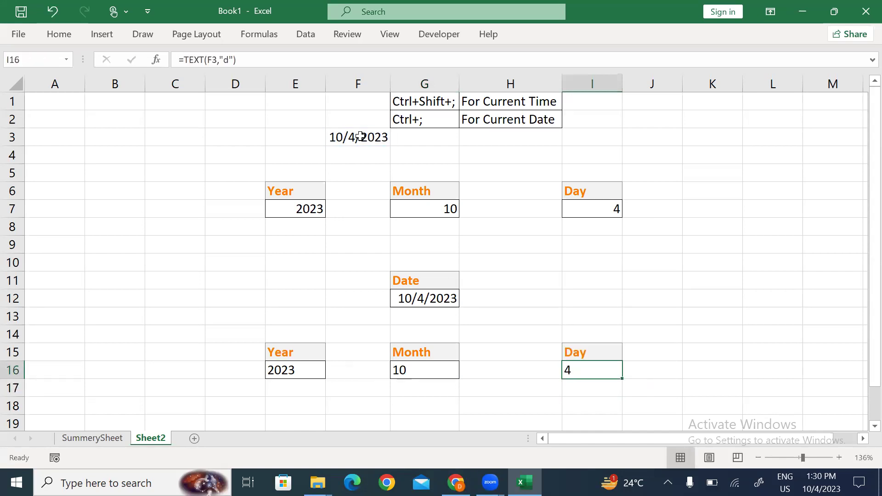
type("a")
key("Return")
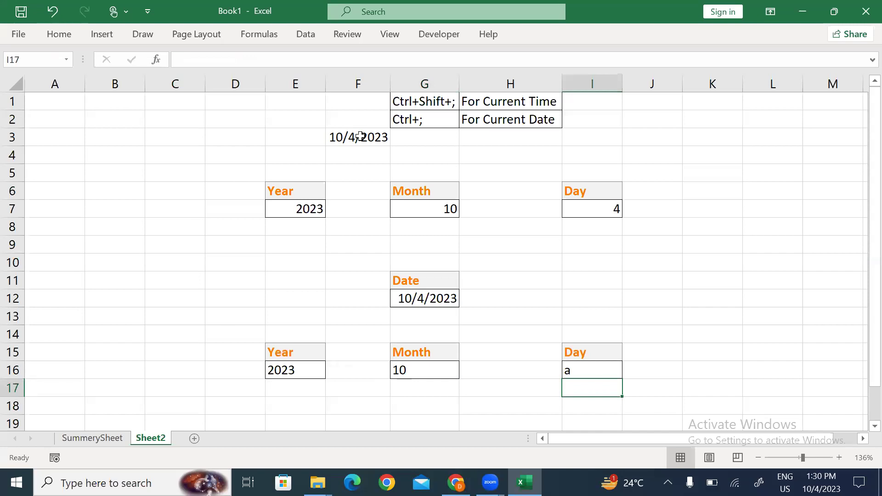
key("ctrl+z")
key("Return")
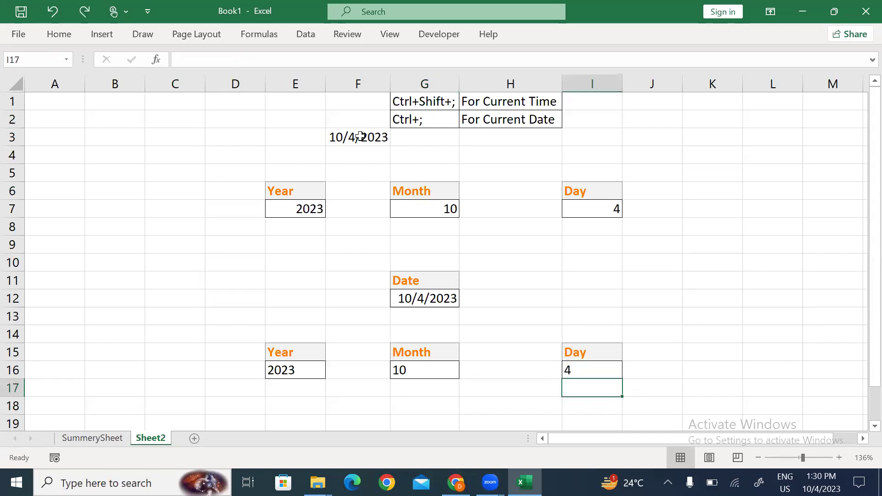
- Compare the YEAR, MONTH and DAY results in row 7 with the TEXT-based results in row 16
key("Down")
key("Left")
key("Left")
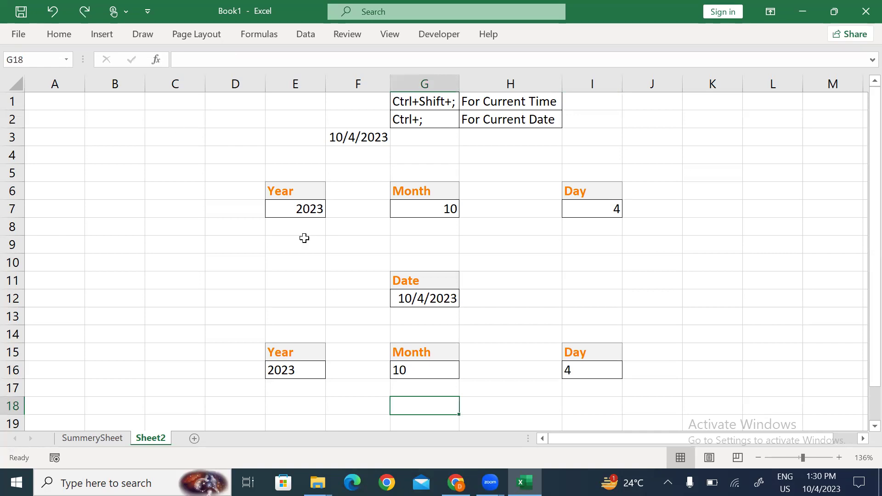
left_click_drag(298, 207, 611, 217)
left_click_drag(291, 370, 590, 370)
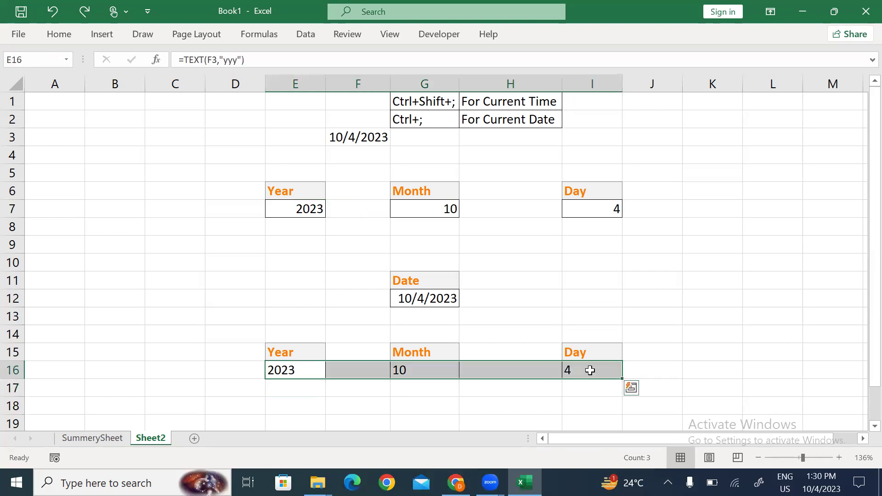
left_click(417, 374)
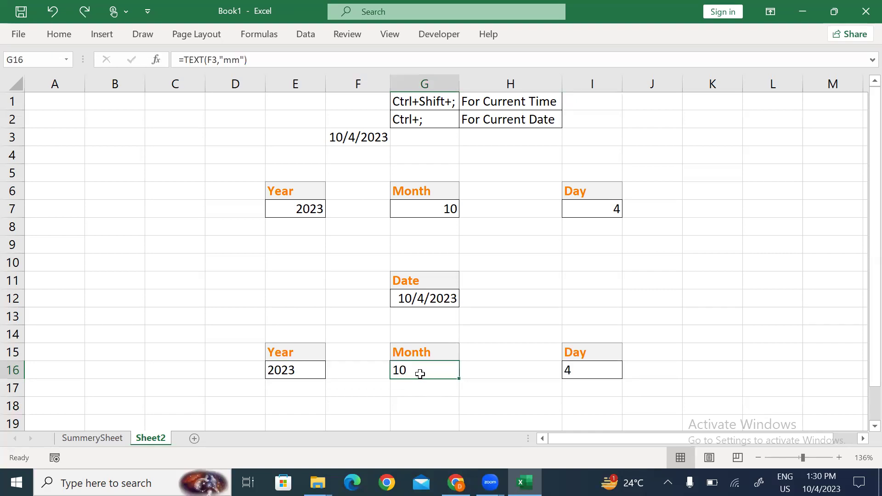
left_click(432, 209)
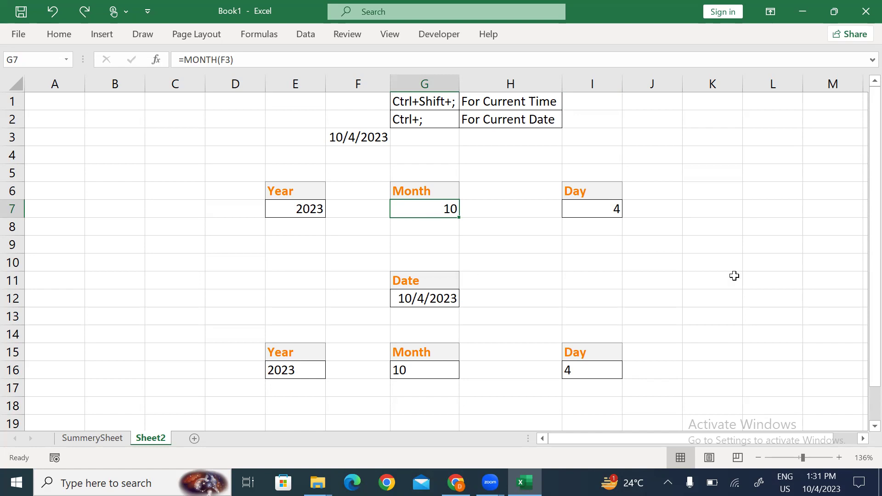
left_click(653, 263)
left_click(594, 263)
type("=")
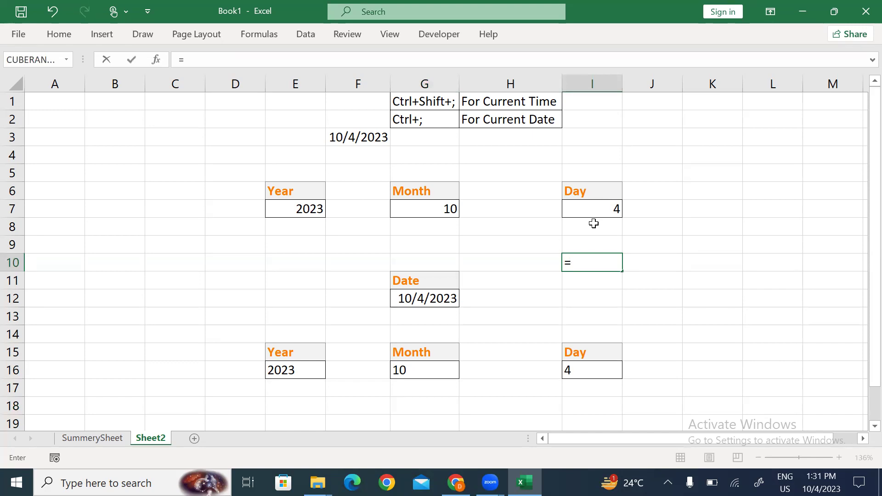
key("Escape")
key("Left")
key("Left")
key("Down")
key("Down")
key("Down")
key("Down")
key("Down")
key("Down")
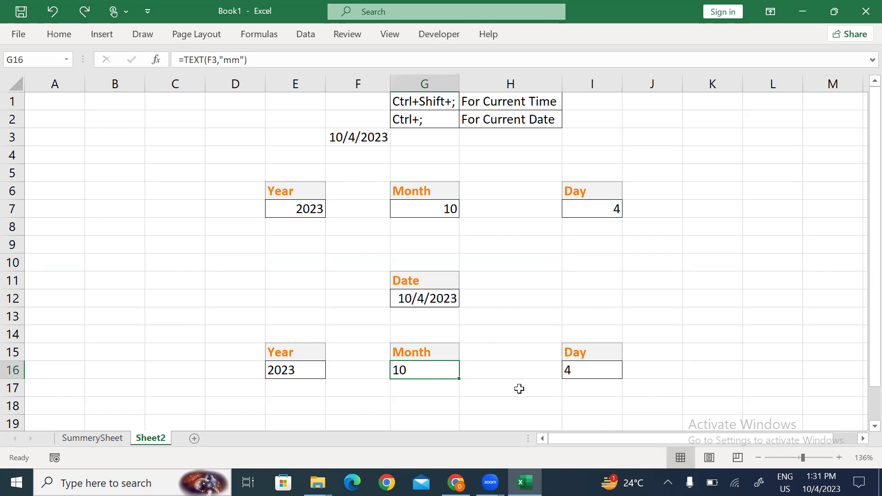
- Rename Sheet2 as "Date Function"
left_click(518, 373)
key("alt+h")
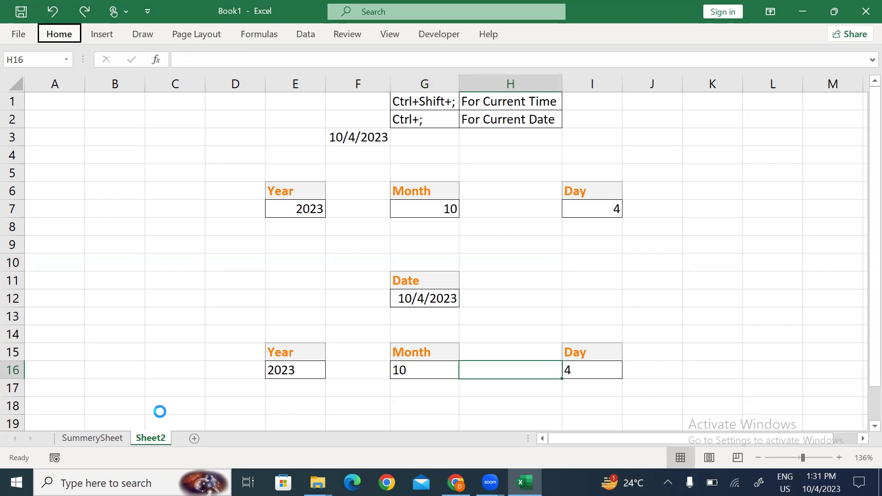
type("orDate F8un")
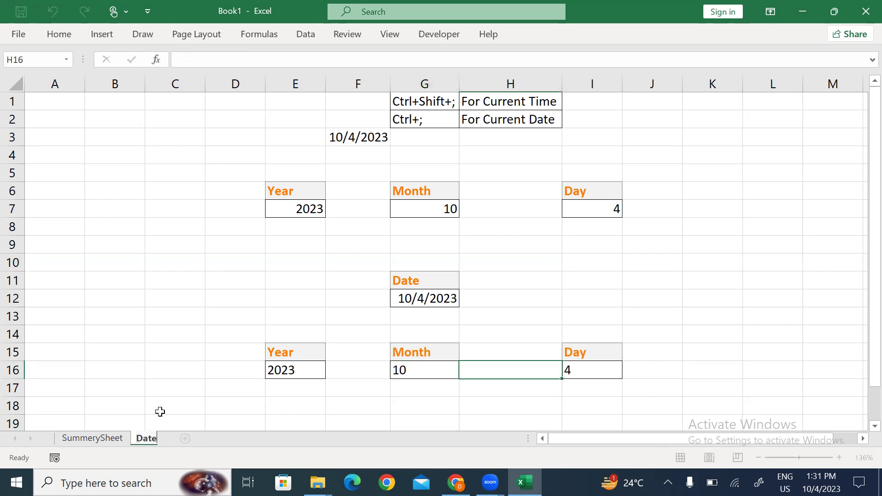
key("BackSpace")
key("BackSpace")
key("BackSpace")
type("unction")
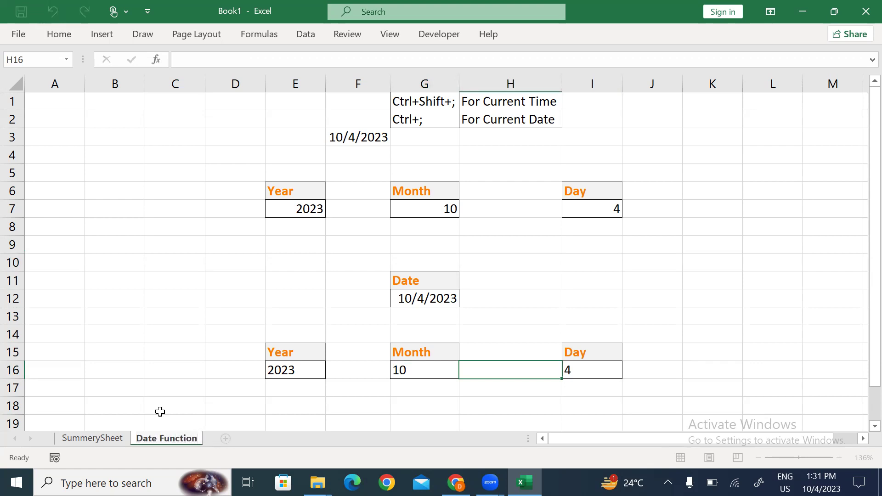
left_click(230, 283)
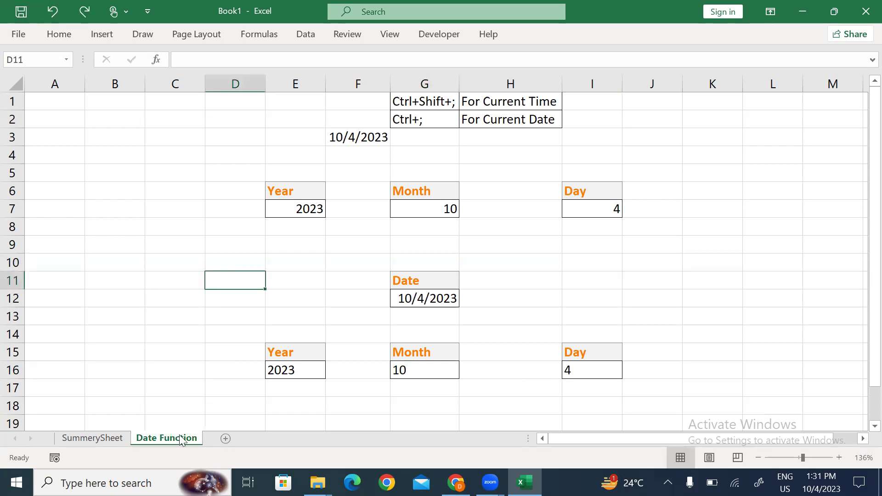
- Add a new worksheet after Date Function and enter the heading "Date" in A1
left_click(225, 438)
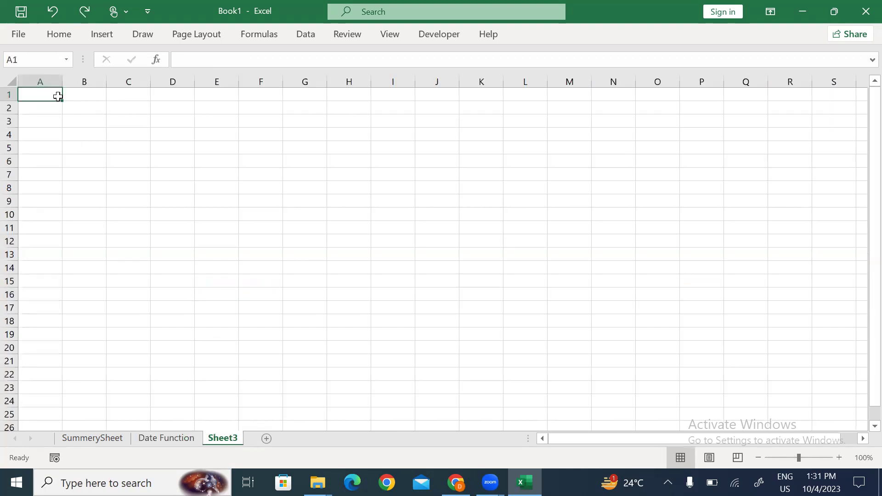
type("Date")
key("Return")
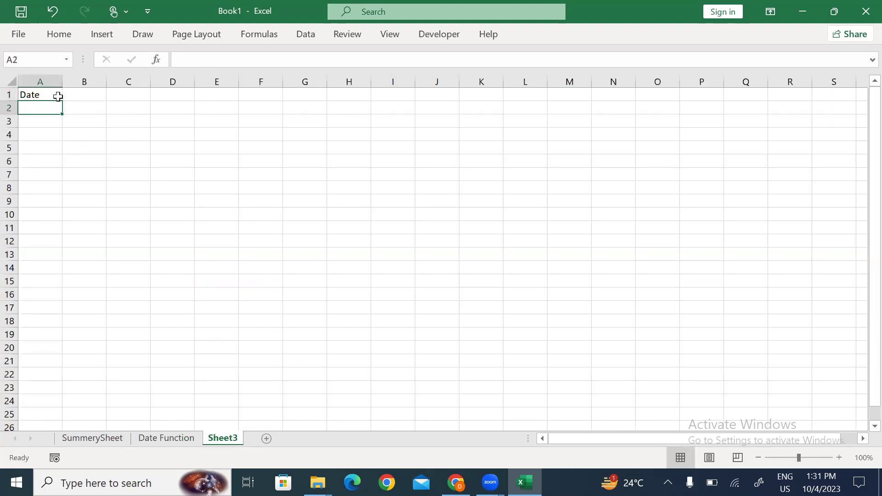
type("=rand")
key("Escape")
key("Escape")
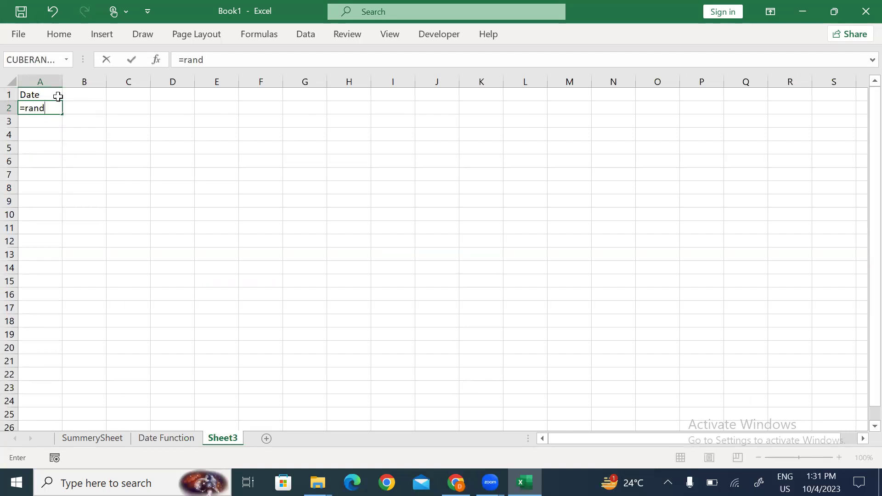
- Change the heading in A1 to "Date of Birth"
key("Up")
key("Down")
key("Up")
double_click(58, 97)
key("BackSpace")
key("BackSpace")
key("BackSpace")
type("ate of Birth")
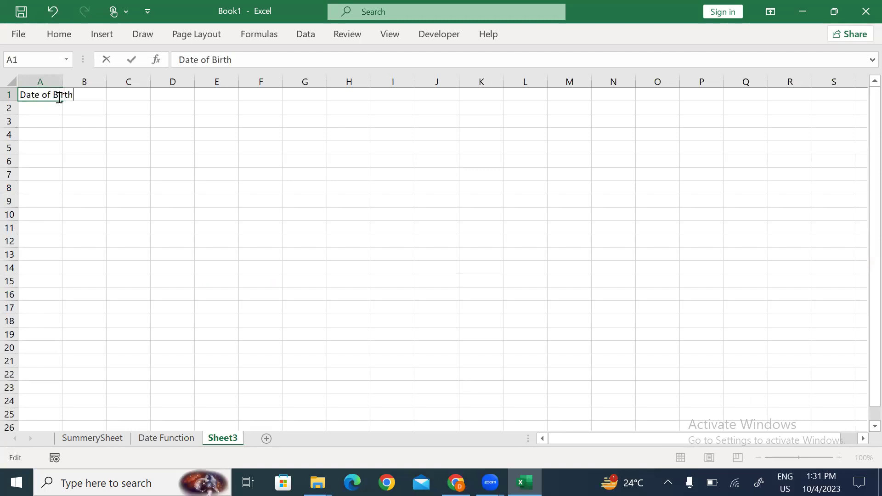
key("Return")
- AutoFit column A to the width of its Date of Birth heading
left_click(55, 95)
key("alt")
key("o")
key("c")
key("a")
- Enter =RANDBETWEEN("1/1/1985","12/31/2004") in A2 to generate a random birth date
scroll(434, 252, "up", 3)
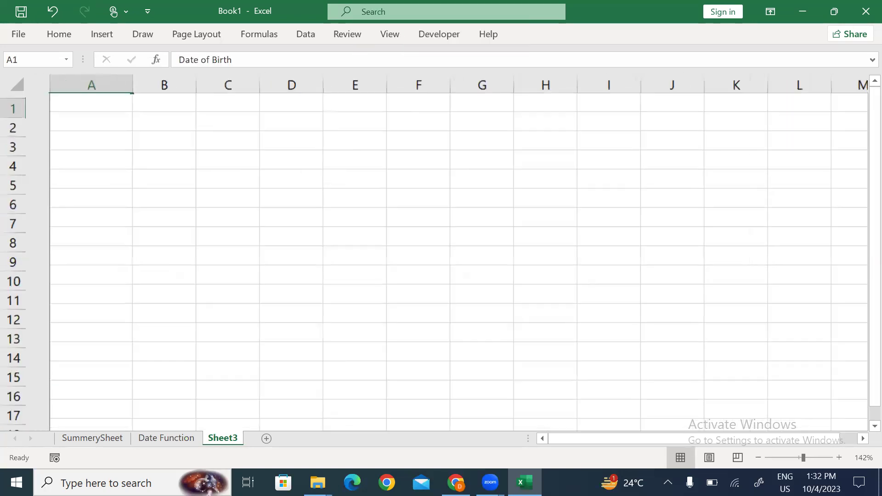
key("Down")
type("=rand")
key("Down")
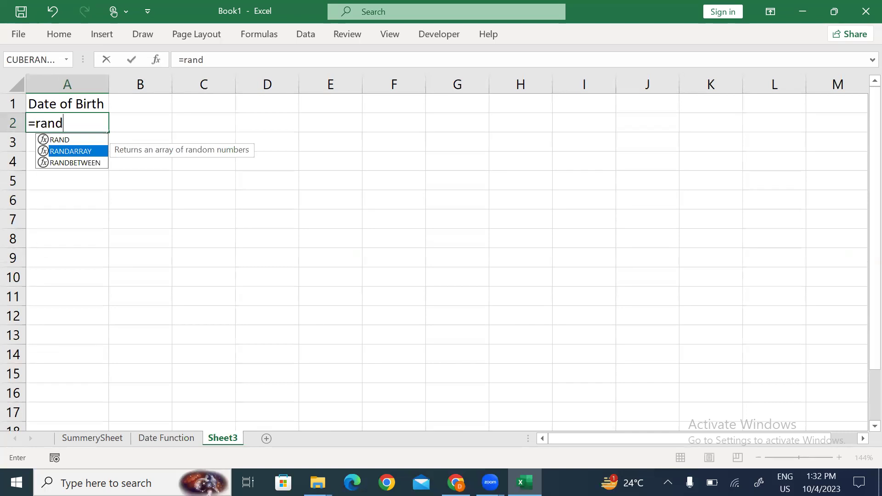
key("Down")
key("Tab")
type("\"1")
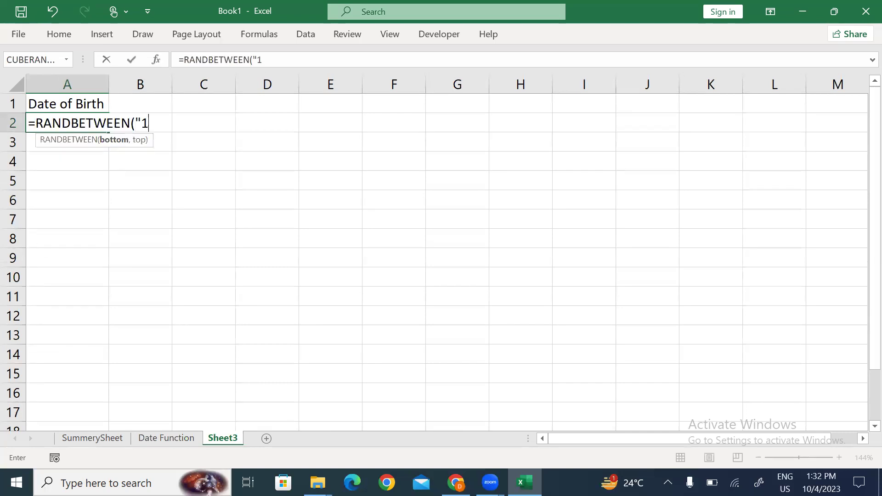
type("/1/1985\",\"12/")
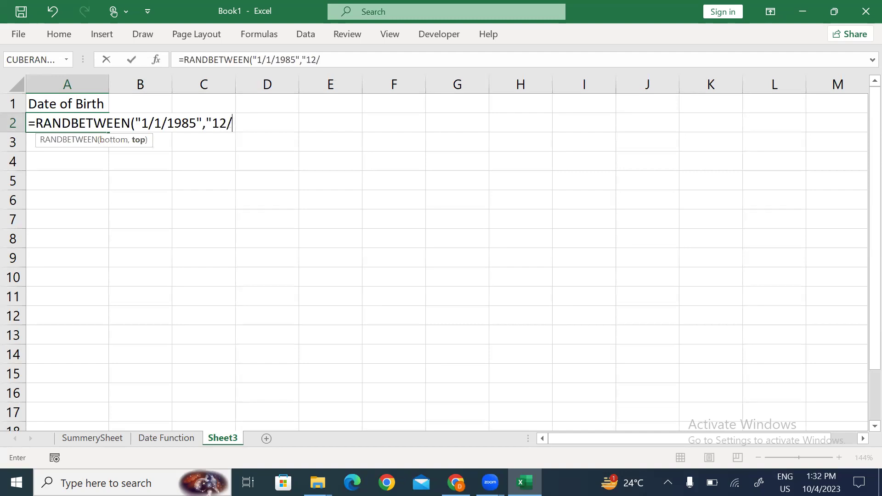
type("31/2000")
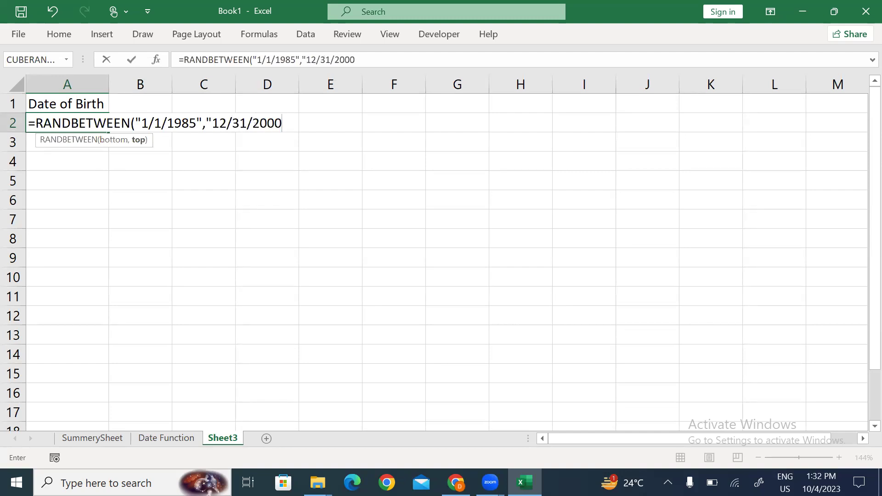
key("BackSpace")
key("BackSpace")
type("04\")")
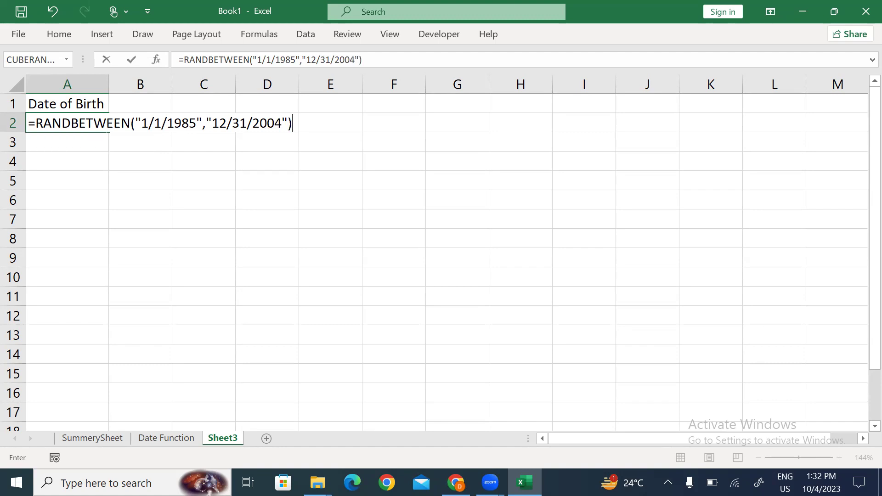
key("Return")
key("Up")
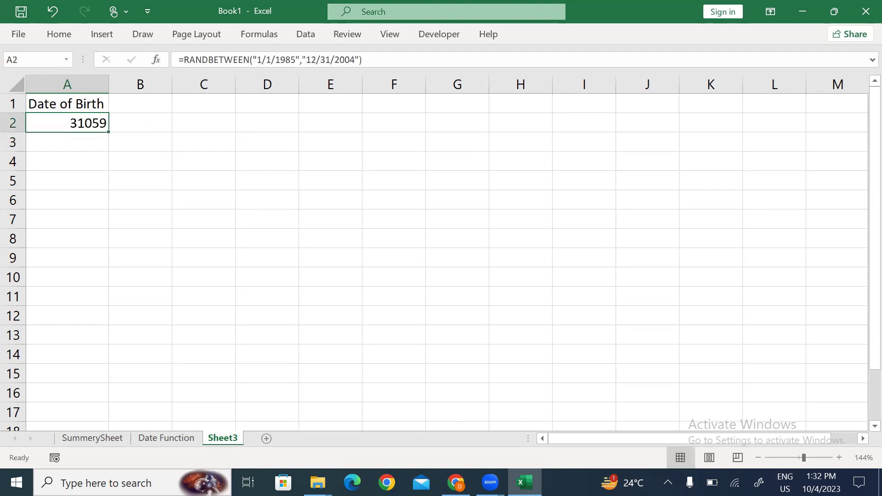
- Fill the RANDBETWEEN formula from A2 down to A300
key("Down")
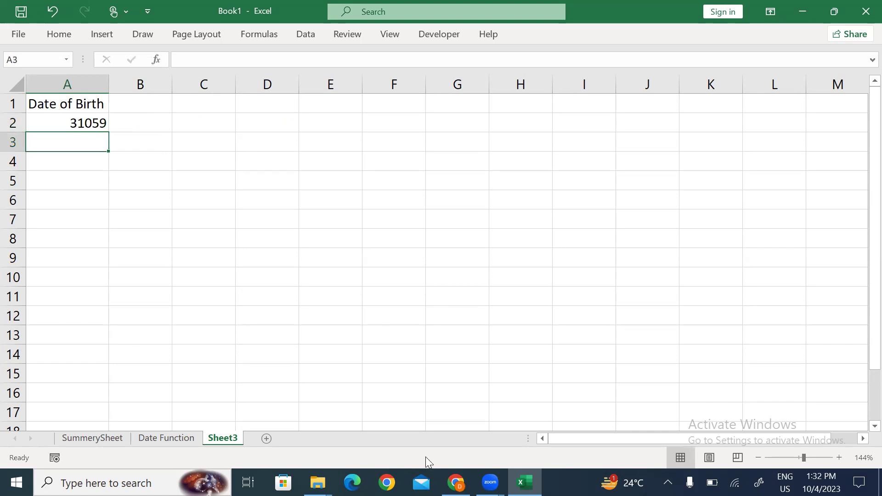
left_click(37, 59)
type("00")
key("Return")
key("ctrl+shift+Up")
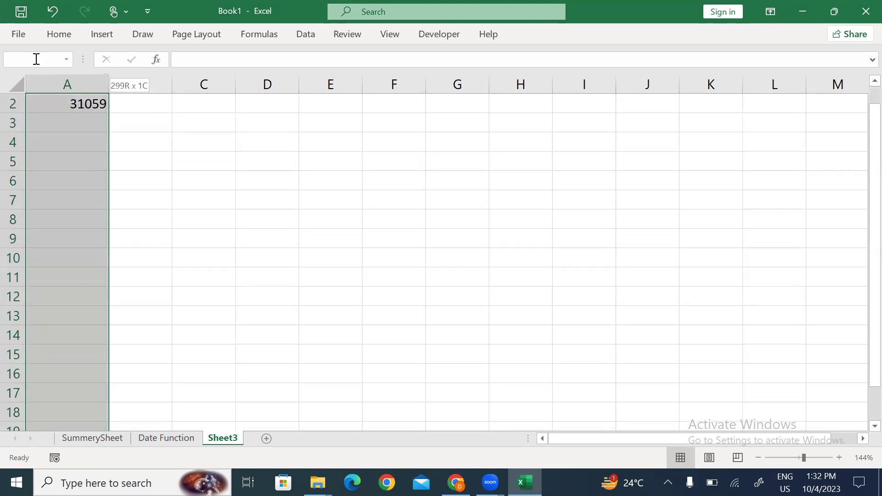
key("ctrl+d")
- Replace the random formulas in A2:A300 with their values using Paste Special
key("ctrl+c")
key("ctrl+alt+v")
key("v")
key("Return")
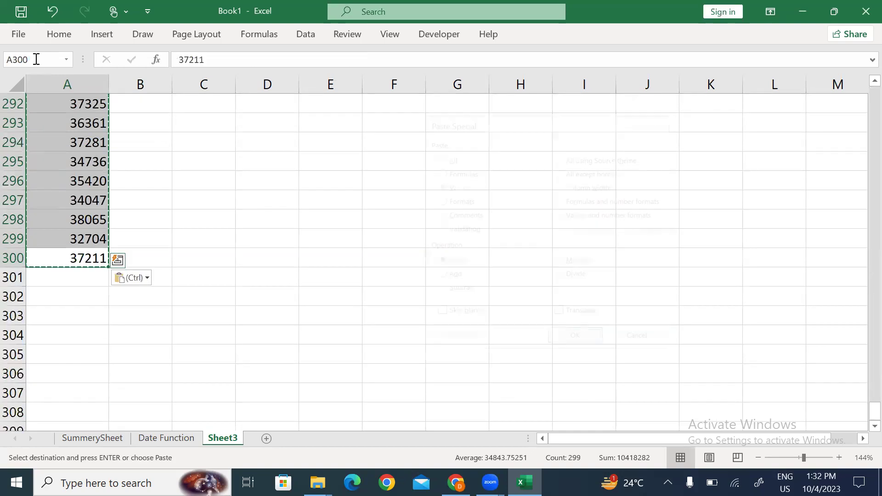
- Add borders to A2:A300 and format the numbers as dates in d-mmm-yy style
key("ctrl+Home")
key("Down")
key("ctrl+shift+Down")
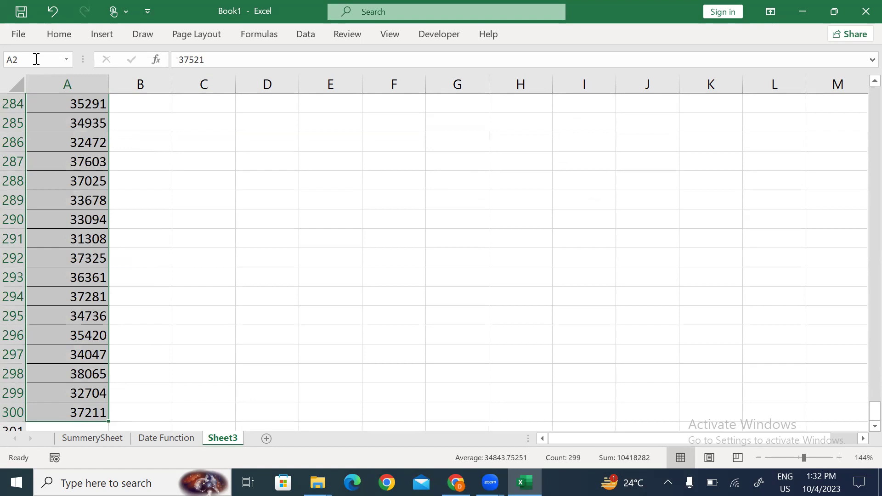
key("ctrl+shift+3")
- Enter the heading Date of Joining in B1 and autofit the width of column B
key("Up")
key("Right")
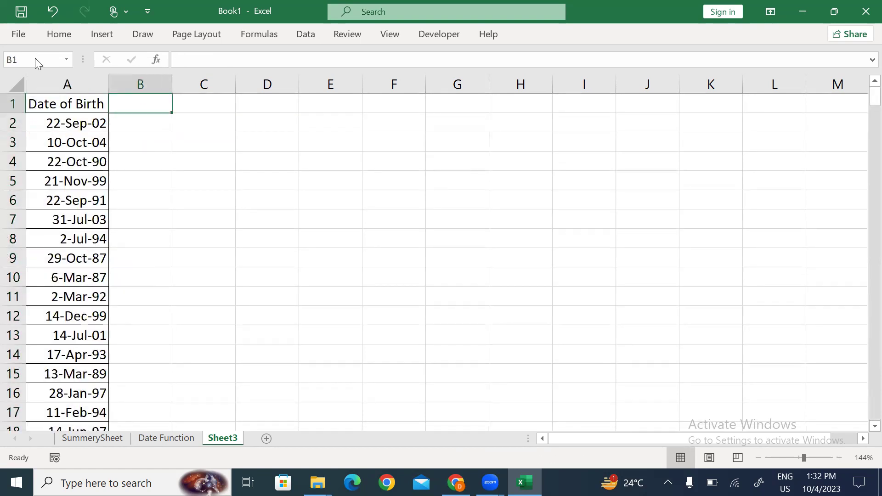
type("Date of Joining")
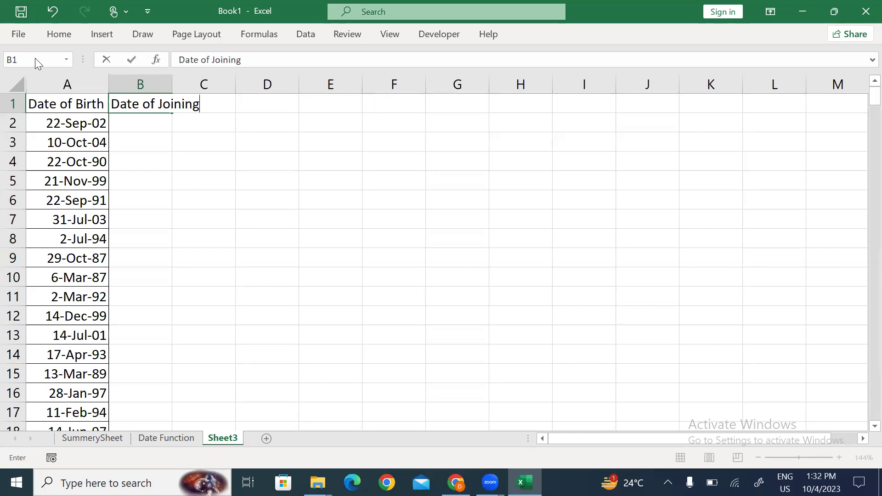
key("Return")
key("Up")
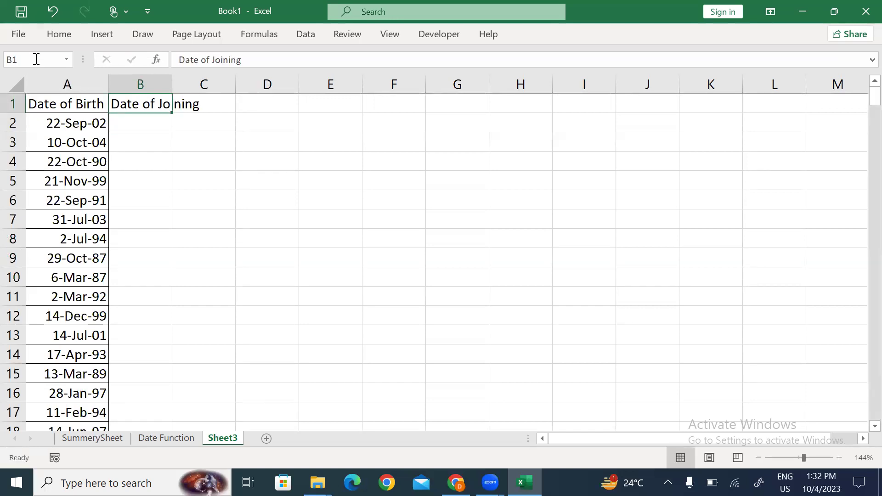
key("alt+h")
key("o")
key("i")
- Enter =RANDBETWEEN("1/1/2014","12/31/2022") in B2 to generate a random joining date
key("Down")
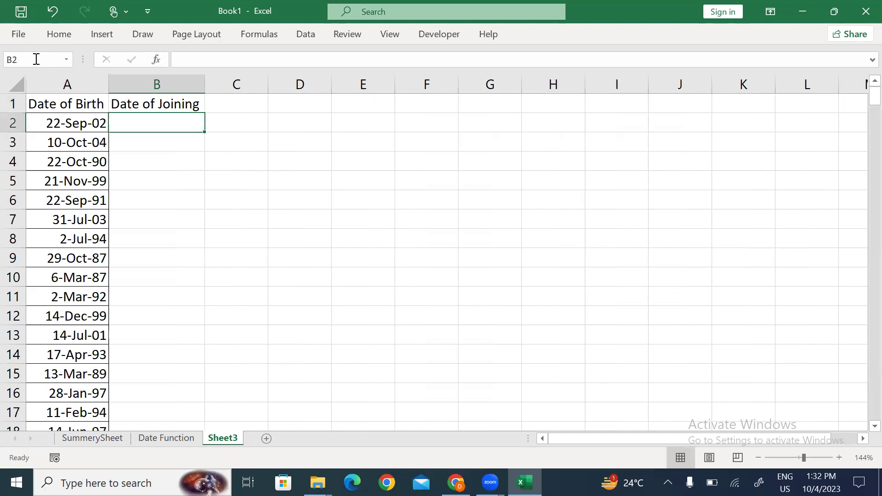
type("=rand")
key("Down")
key("Down")
key("Tab")
type("\"1/1/20")
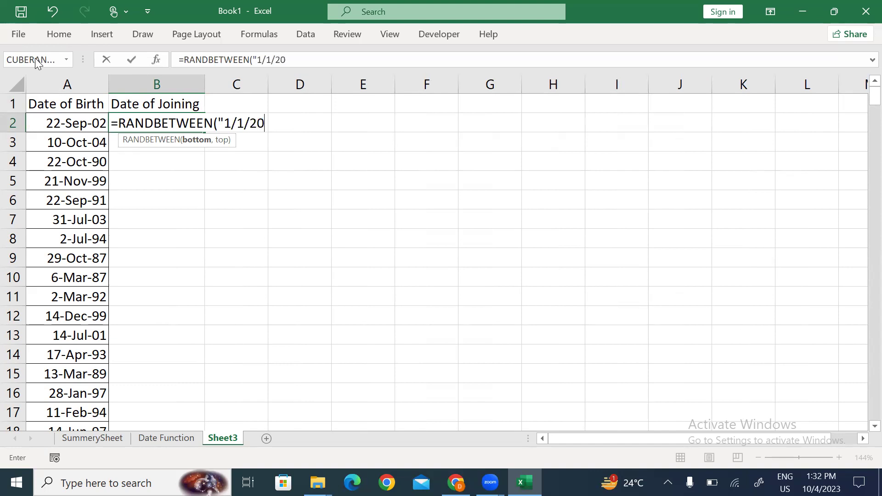
type("14\",\"12/31")
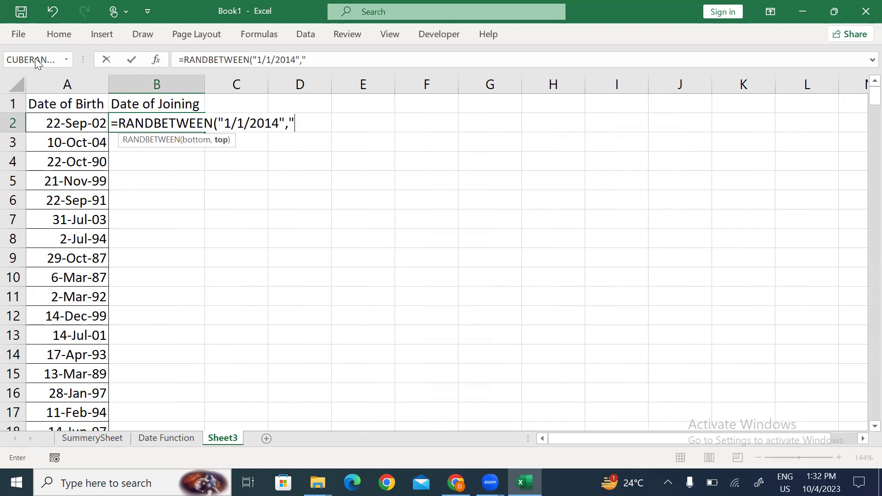
type("/2023\")")
key("BackSpace")
key("BackSpace")
key("BackSpace")
type("2\")")
key("Return")
- Fill the RANDBETWEEN formula from B2 down to B300
key("Left")
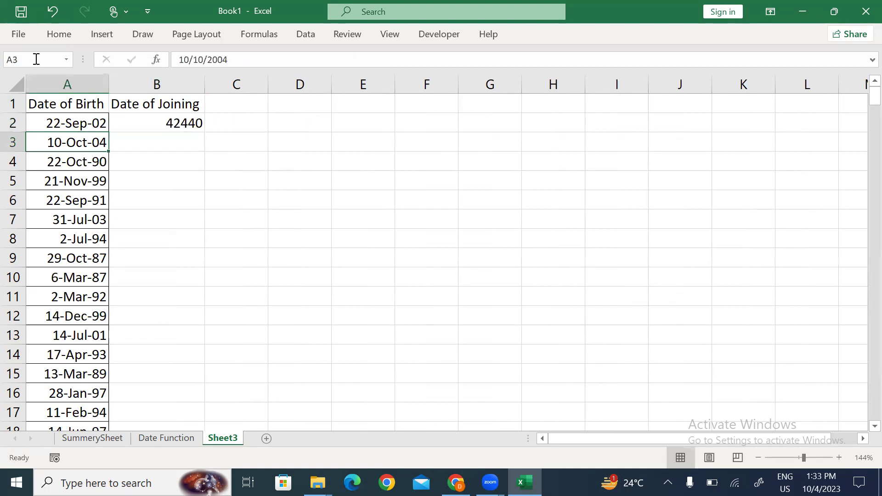
key("ctrl+Down")
key("Right")
key("ctrl+shift+Up")
key("ctrl+d")
- Replace the random formulas in B2:B300 with their values
key("ctrl+c")
key("alt+h")
key("v")
key("v")
- Format B2:B300 as dates in d-mmm-yy style and add borders to the birth and joining date table
key("ctrl+shift+2")
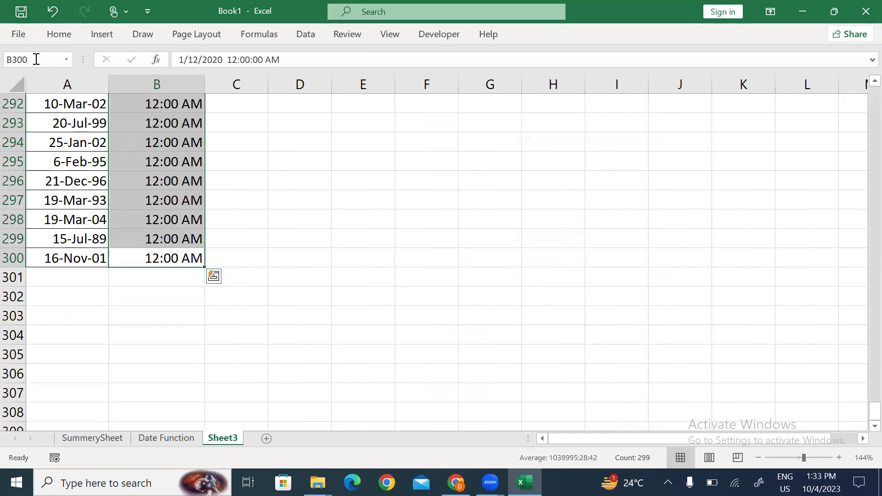
key("ctrl+shift+3")
key("ctrl+Home")
key("shift+Right")
key("ctrl+shift+Down")
key("ctrl+BackSpace")
key("ctrl+Home")
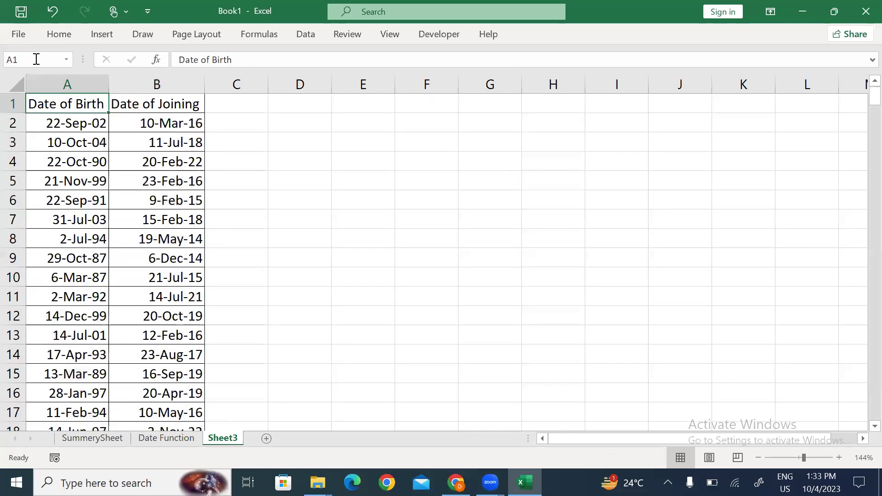
key("Right")
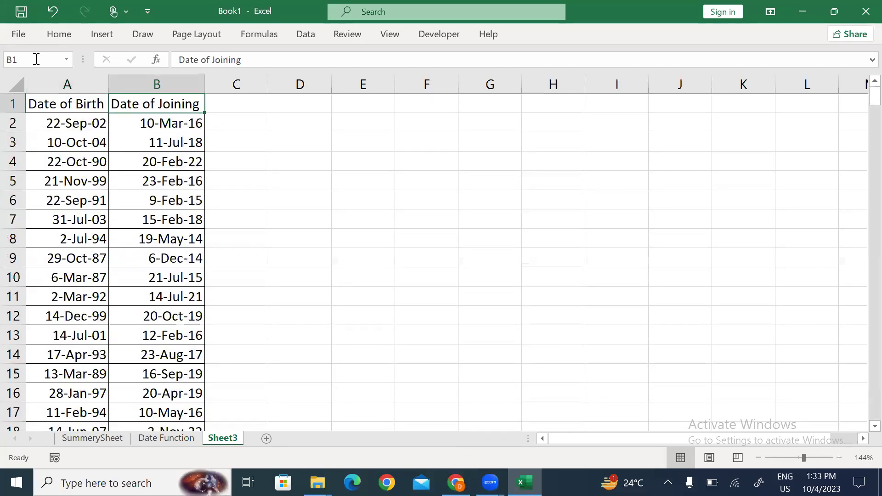
- On SummerySheet, add row 25 to the function list with Q). in G25 and DateDif in H25
left_click(110, 438)
key("Down")
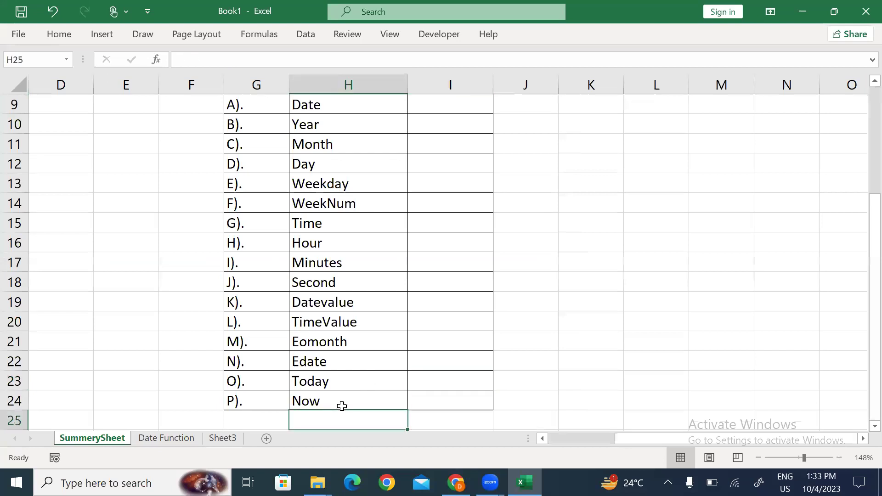
key("Down")
key("Down")
key("Down")
key("Up")
key("Up")
key("Up")
key("Left")
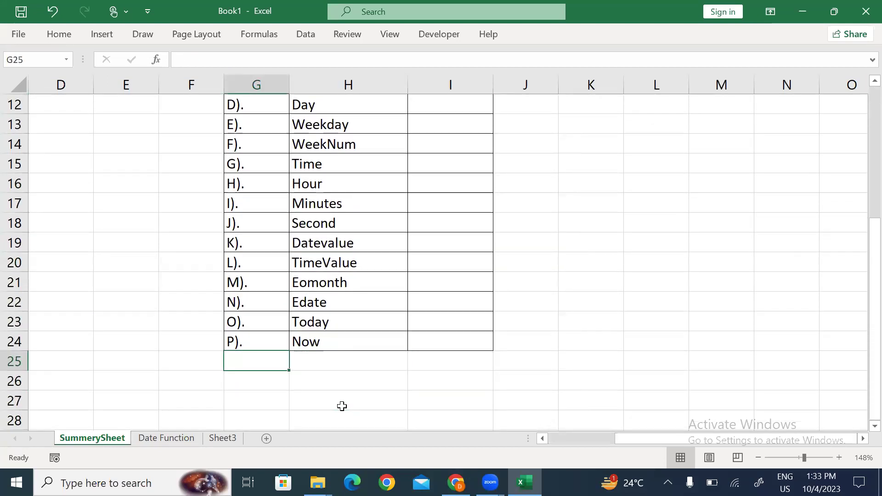
type("Q).")
key("Tab")
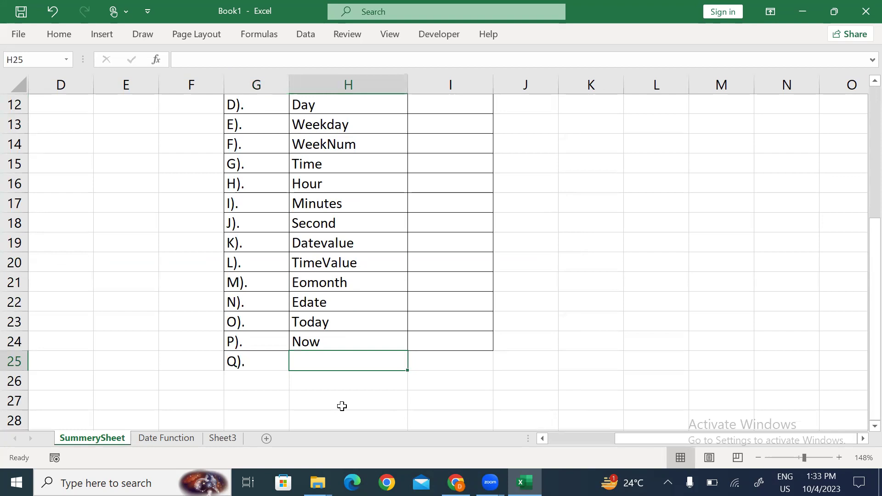
type("DateDif")
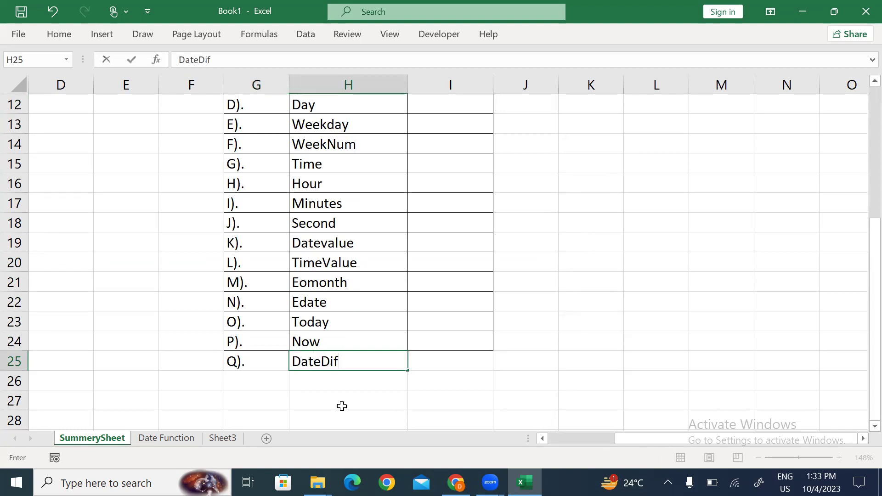
key("ctrl+Return")
- Apply all borders to the DateDif row, G25:I25
key("Left")
key("shift+Right")
key("shift+Right")
key("alt")
key("h")
key("b")
key("a")
- Add the next list entry with R). in G26 and Yearfrac in H26
key("Down")
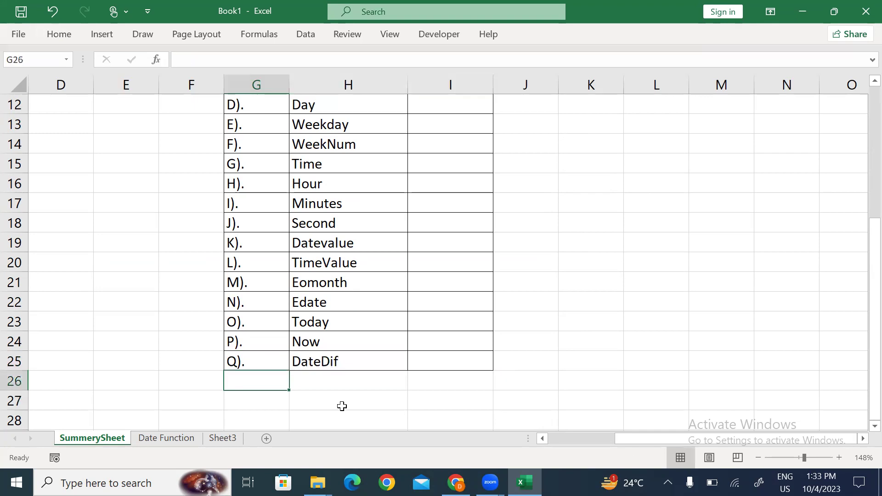
type("R")
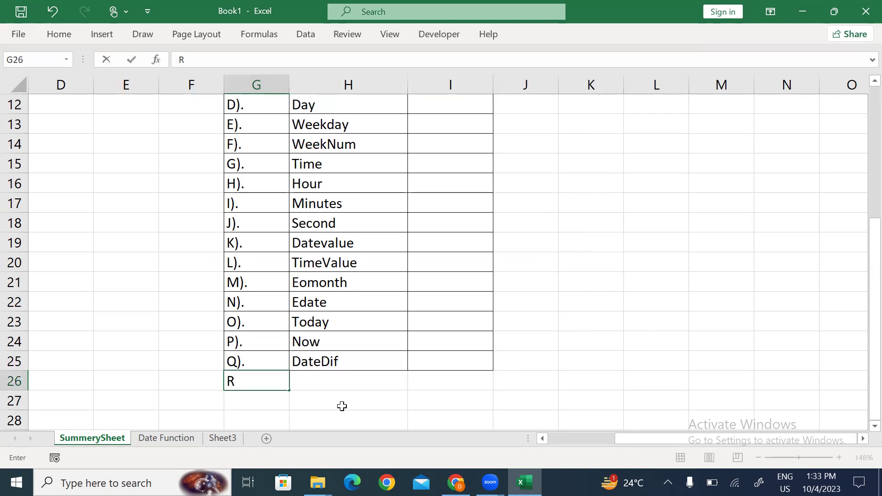
type(").")
key("Tab")
type("Yearfrac")
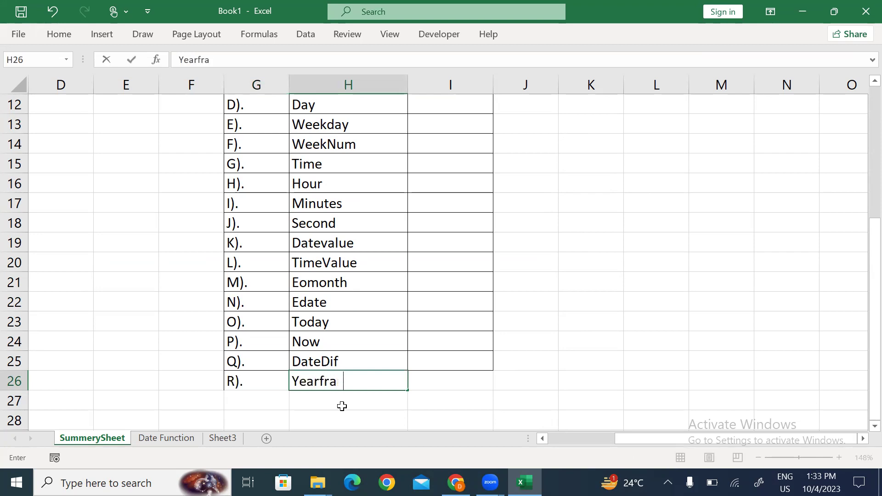
key("Return")
- Apply all borders to the Yearfrac row, G26:I26
key("Up")
key("Left")
key("shift+Right")
key("shift+Right")
key("alt")
key("h")
key("b")
key("a")
- Return to Sheet3 with the birth and joining dates
key("Down")
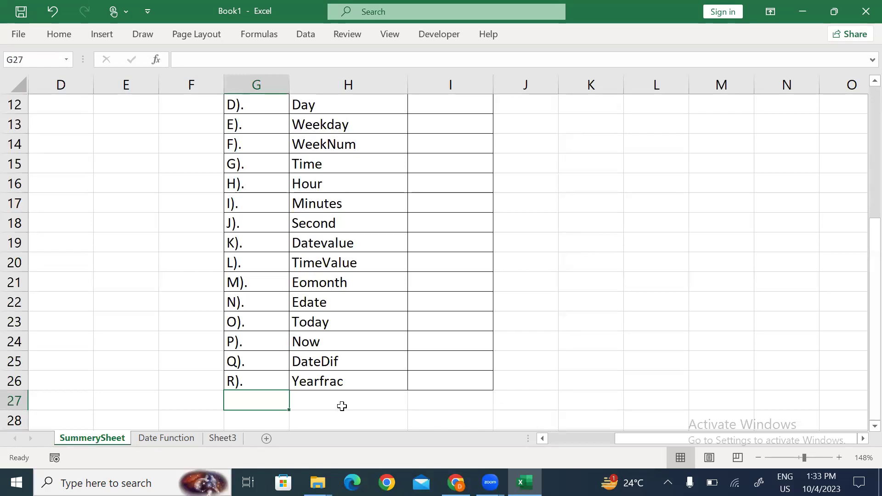
left_click(357, 381)
left_click(223, 439)
left_click(221, 199)
left_click(241, 104)
type("Date")
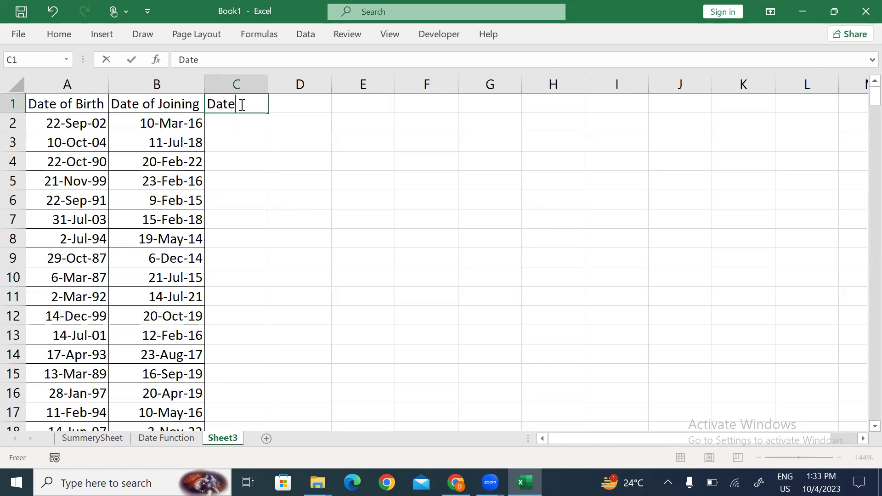
key("Escape")
- Enter the heading Year in D1, leaving column C empty
key("Right")
key("Right")
key("Left")
type("Date")
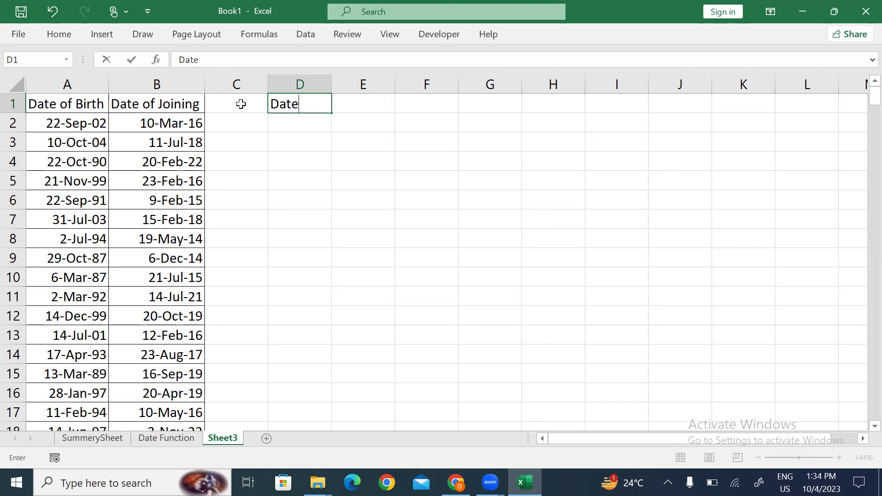
type("di")
key("BackSpace")
key("BackSpace")
key("BackSpace")
key("BackSpace")
type("e")
key("BackSpace")
key("BackSpace")
key("BackSpace")
key("BackSpace")
type("Year")
key("Return")
key("Up")
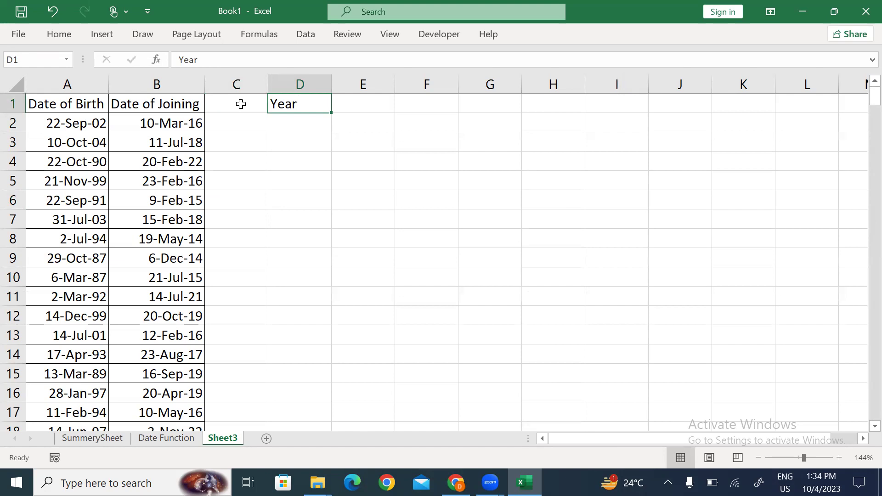
- Examine the first rows of the Date of Birth and Date of Joining columns beside the Year heading
key("Down")
key("Left")
key("Left")
key("Left")
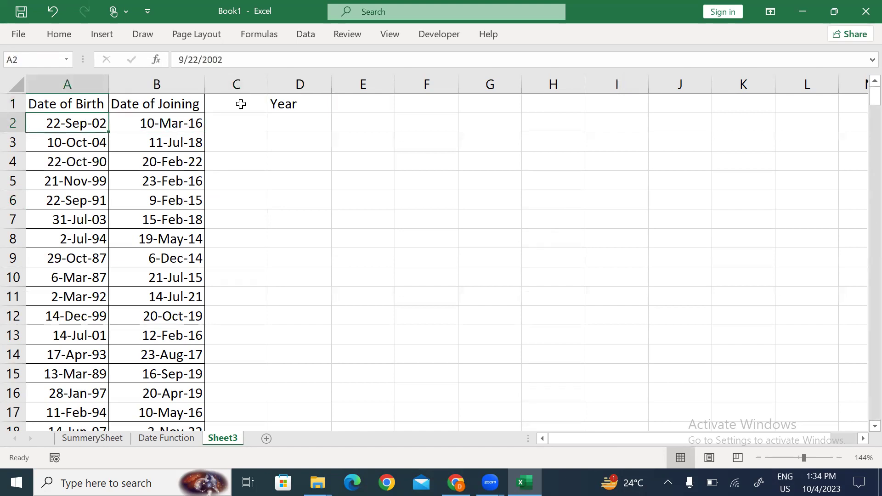
key("Right")
key("Right")
key("Right")
key("Left")
key("Left")
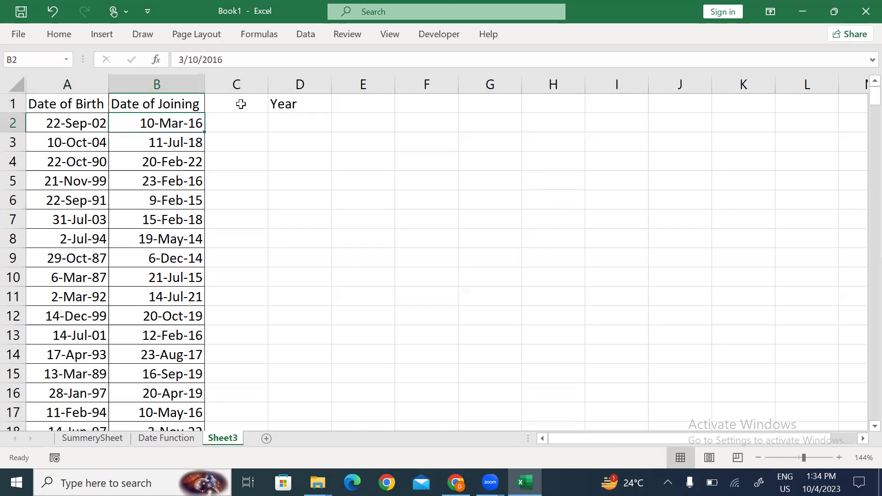
key("Down")
key("Up")
key("shift+Down")
key("shift+Down")
key("shift+Down")
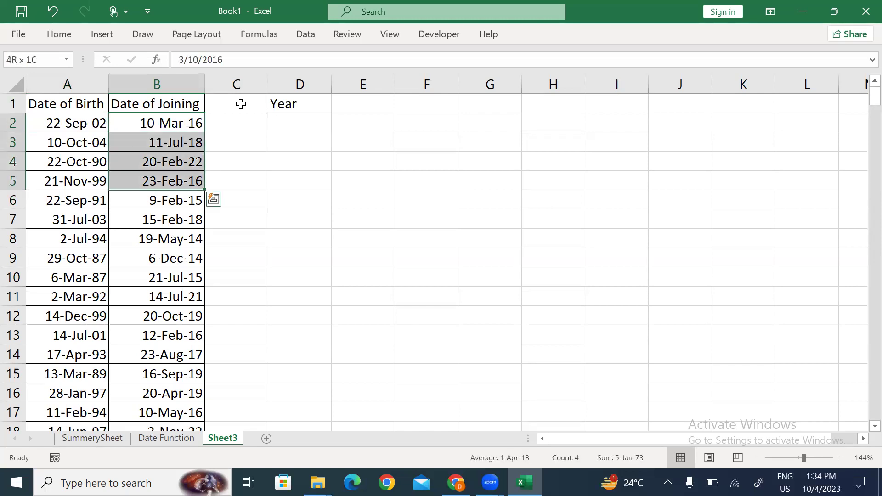
key("Up")
key("Right")
key("Right")
- Try a plain subtraction between the birth and joining dates in D2, and clear the cell again
key("Down")
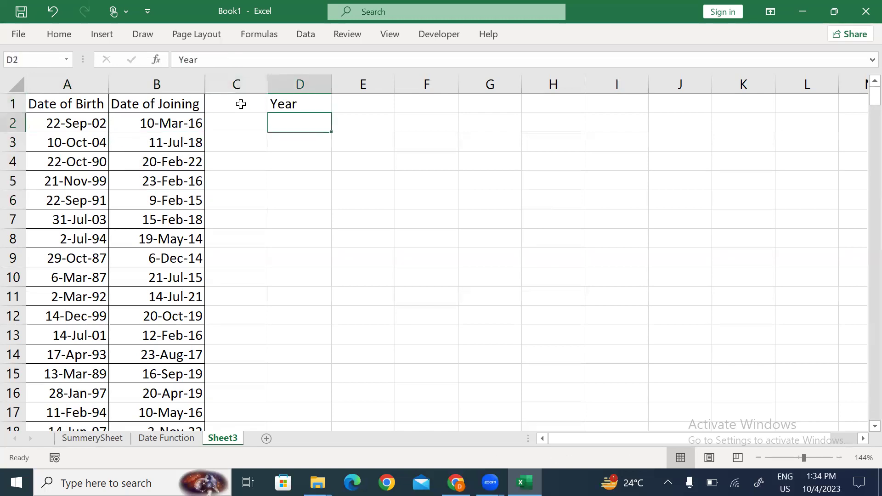
type("=")
key("Left")
key("Left")
key("Left")
type("-")
key("Left")
key("Left")
key("Return")
key("Up")
key("Delete")
type("Date")
key("BackSpace")
key("BackSpace")
key("BackSpace")
key("BackSpace")
- Enter =Datedif(A2,B2,"y") in D2 to calculate the full years between birth and joining
type("=Datedif(")
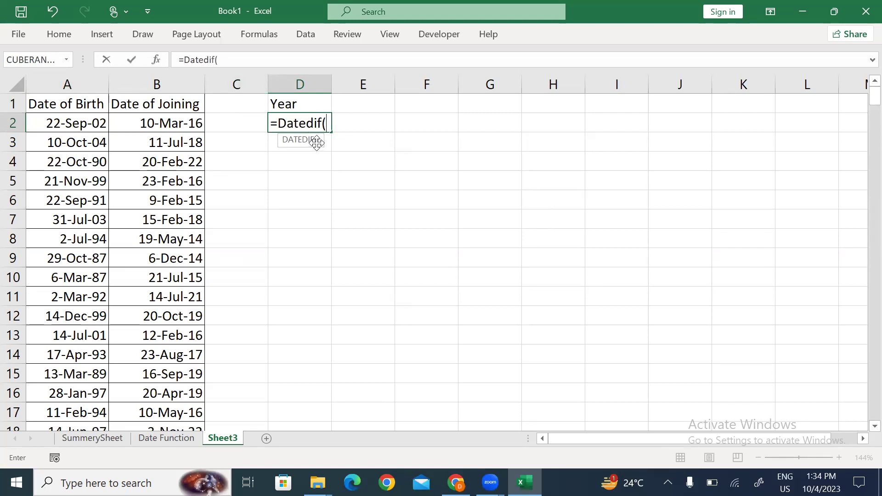
left_click(69, 124)
type(",")
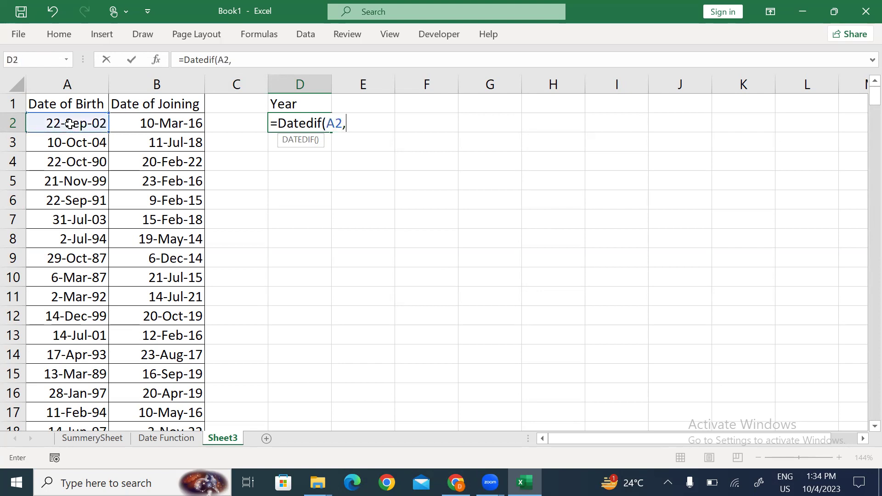
left_click(164, 123)
type(",")
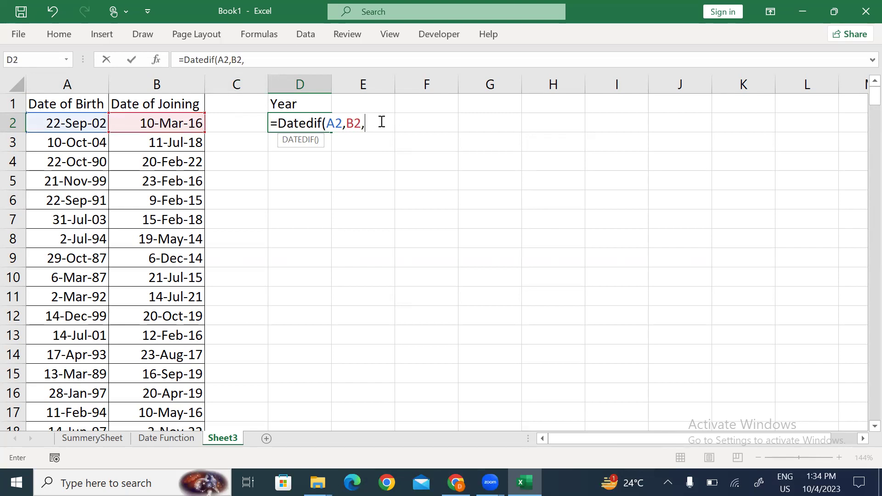
type("y\")")
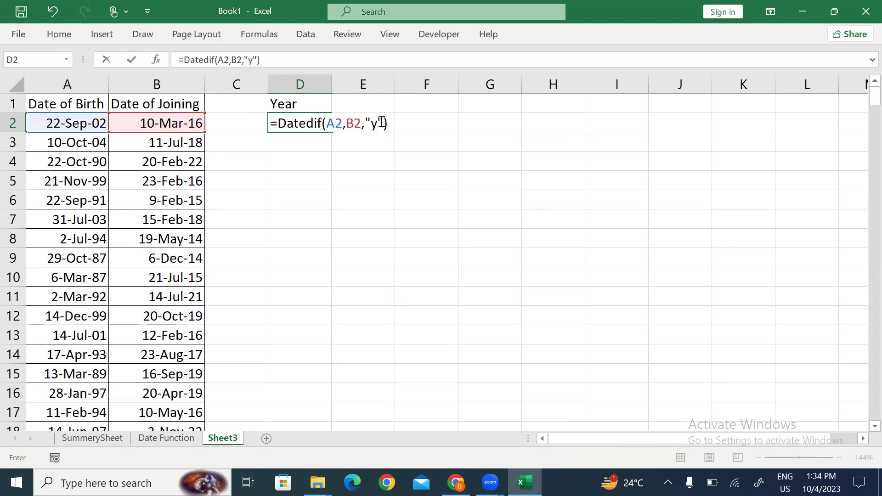
key("Return")
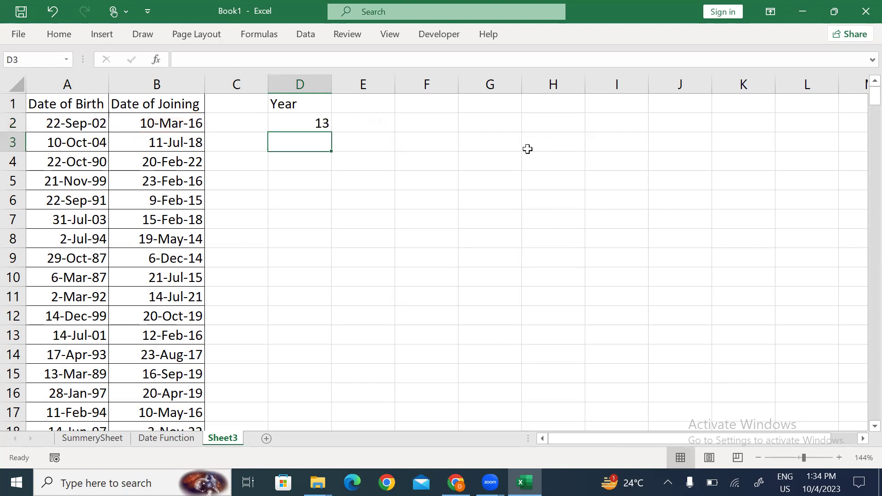
- Fill the DATEDIF formula from D2 down to D300
key("Left")
key("Left")
key("ctrl+Down")
key("Right")
key("Right")
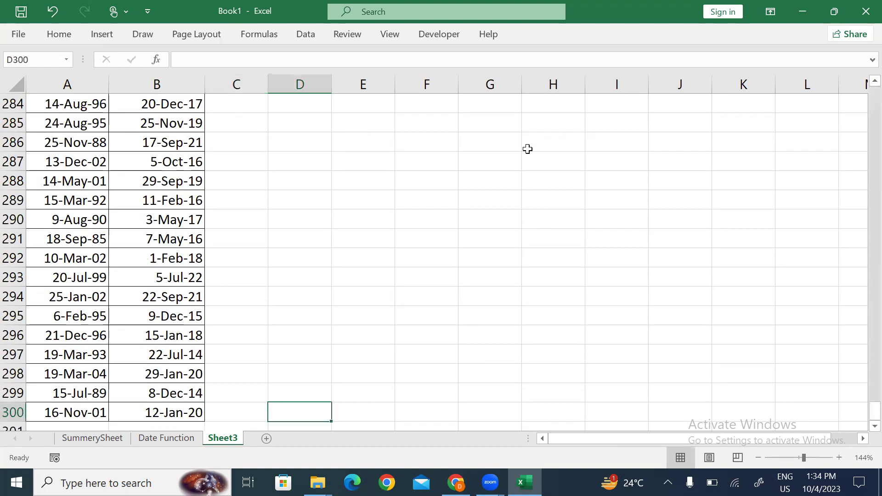
key("ctrl+shift+Up")
key("ctrl+d")
- Replace the DATEDIF formulas in D2:D300 with their values using Paste Special, and border the Year column
key("ctrl+c")
key("ctrl+alt+v")
key("v")
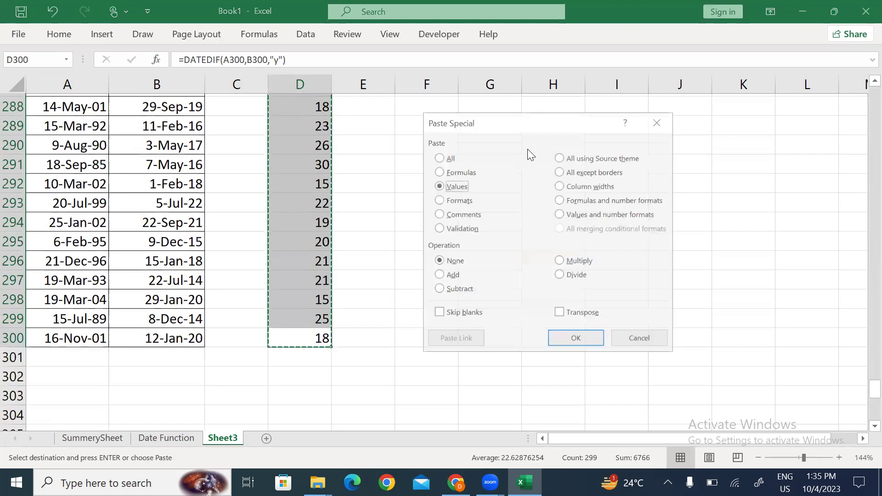
key("Return")
key("Escape")
key("ctrl+Up")
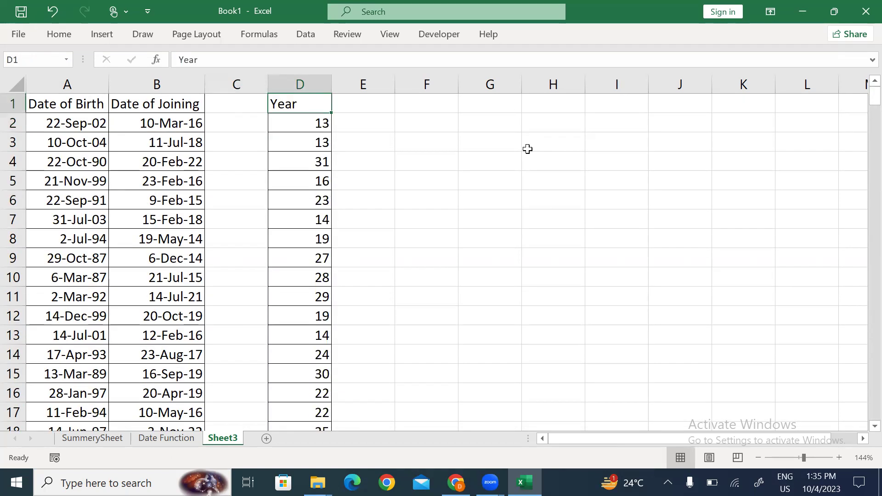
- Filter the Year column to show only 9, check the matching birth and joining dates, and remove the filter
key("Right")
key("Left")
key("ctrl+shift+l")
key("alt+Down")
key("Down")
key("Down")
key("Down")
key("Down")
key("Down")
key("Down")
key("Down")
key("Down")
key("Down")
key("Up")
key("space")
key("Down")
key("space")
key("Return")
key("Down")
key("Left")
key("shift+Left")
key("shift+Left")
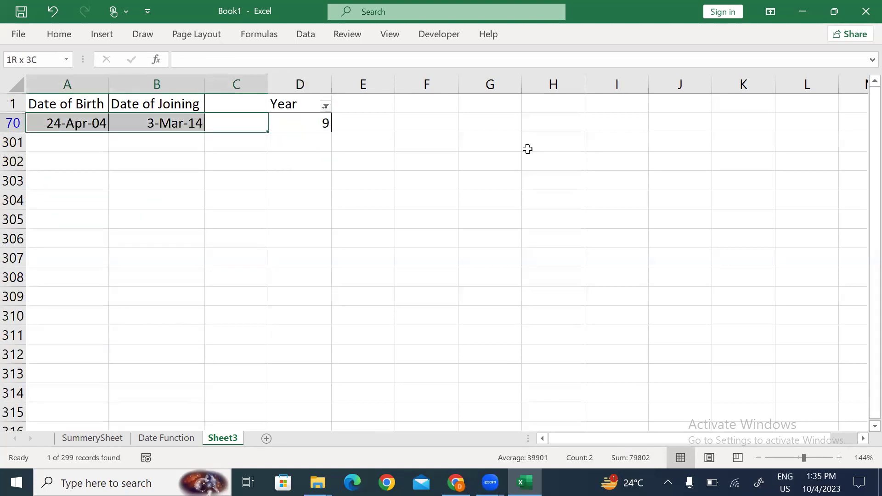
key("Right")
key("Up")
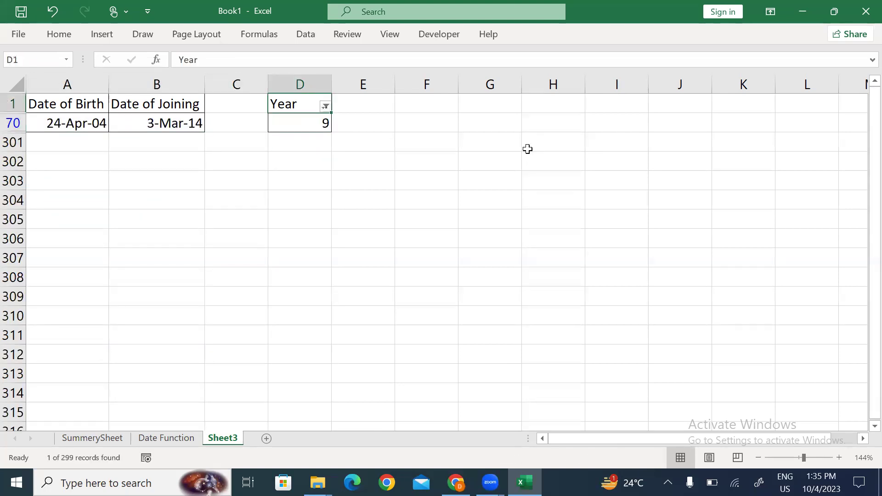
key("ctrl+shift+l")
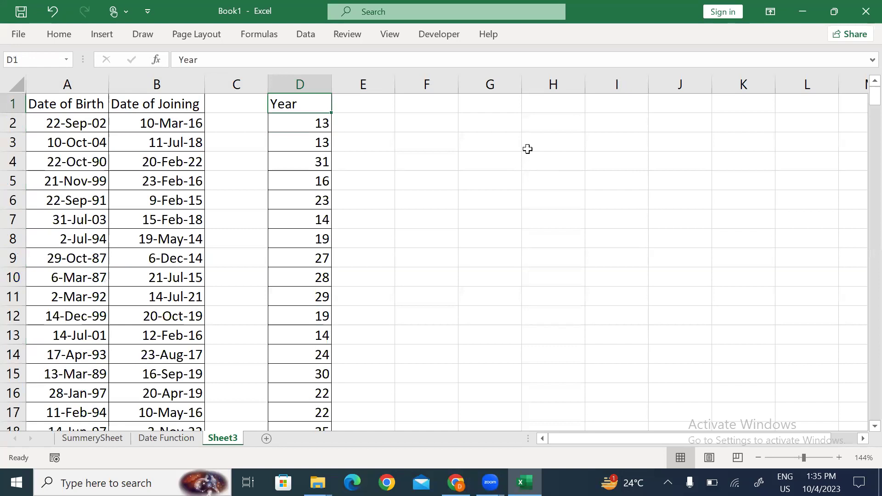
- Add the heading Month in E1, beside the Year heading
key("Down")
key("Right")
key("Up")
type("Month")
key("Return")
- Enter =Datedif(A2,B2,"m") in E2 to calculate the full months between birth and joining
type("=")
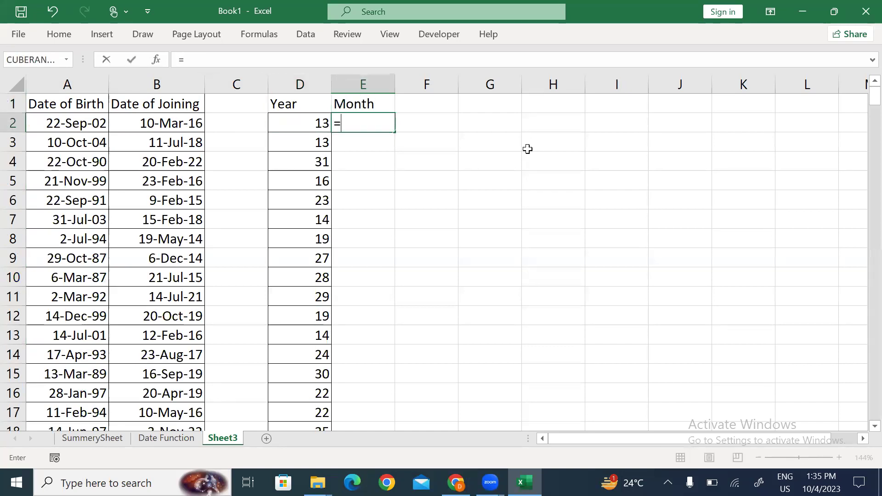
type("Date")
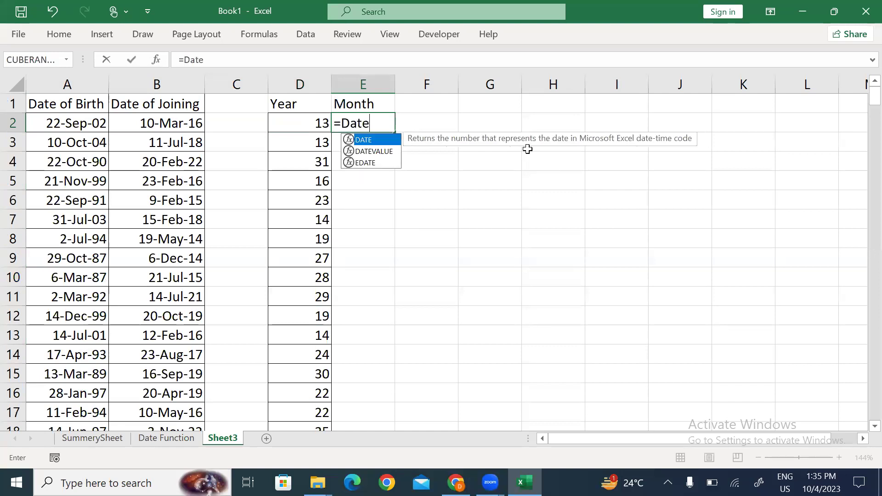
type("dif(")
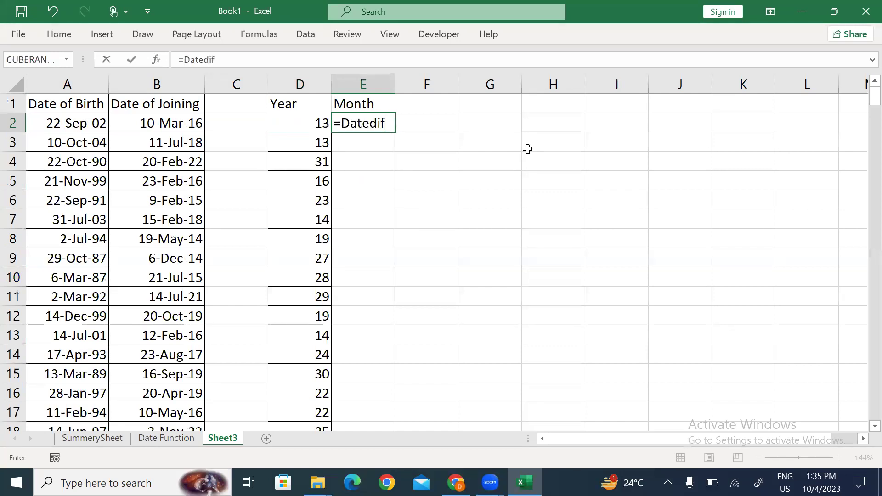
left_click(59, 124)
type(",")
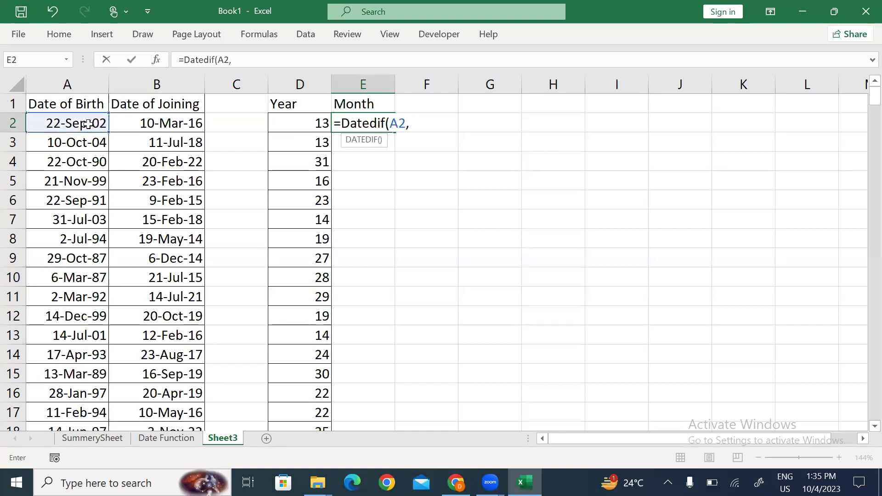
left_click(171, 124)
type(",\"")
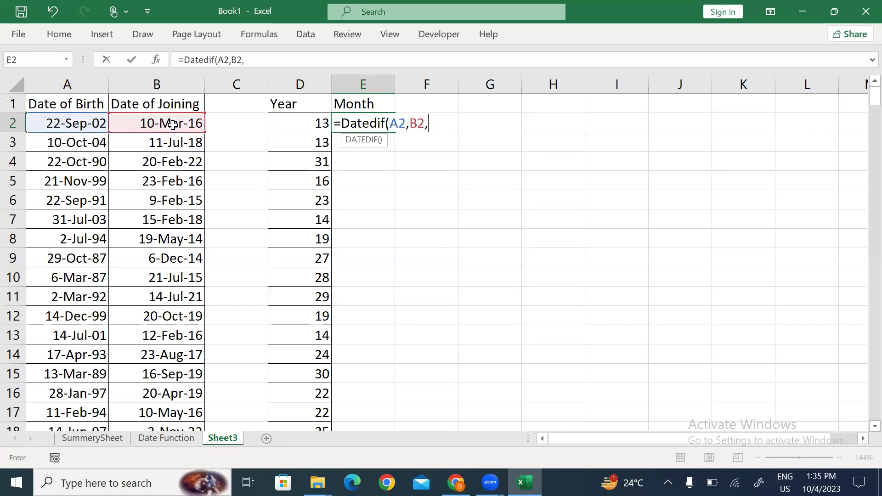
type("m\")")
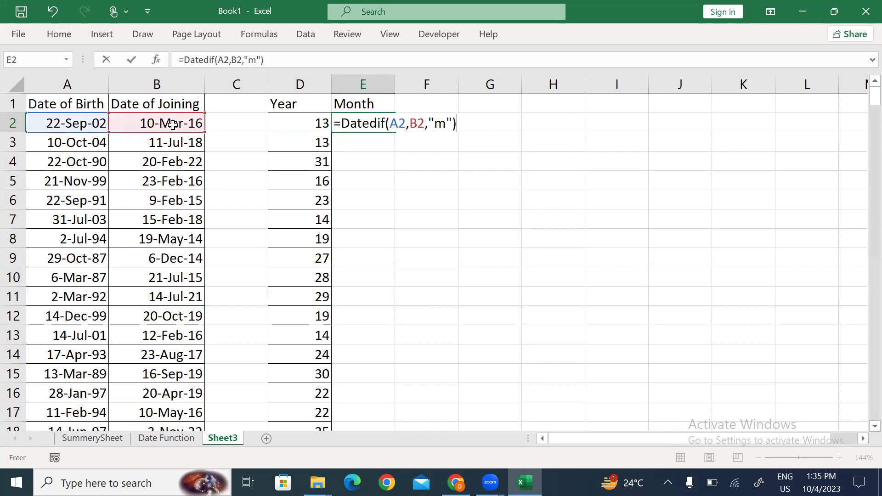
key("Return")
- Fill the month DATEDIF formula from E2 down to E300
key("ctrl+Down")
key("Right")
key("ctrl+shift+Up")
key("ctrl+d")
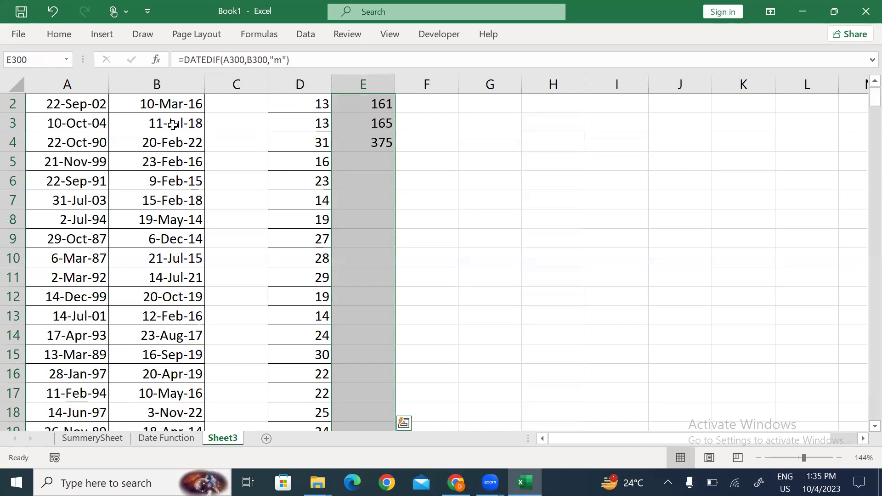
- Apply all borders to the Year and Month columns, D1:E300
key("ctrl+Up")
key("Left")
key("shift+Right")
key("ctrl+shift+Down")
key("alt+h")
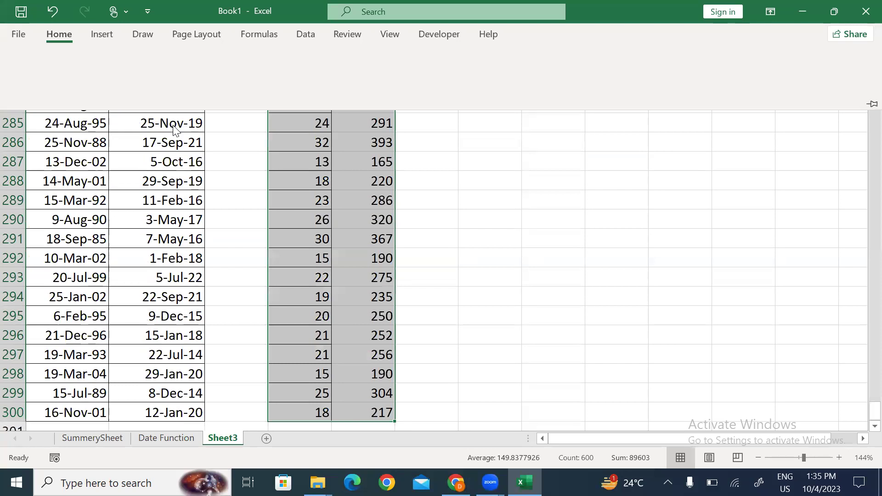
key("b")
key("a")
key("ctrl+Up")
key("Down")
key("Right")
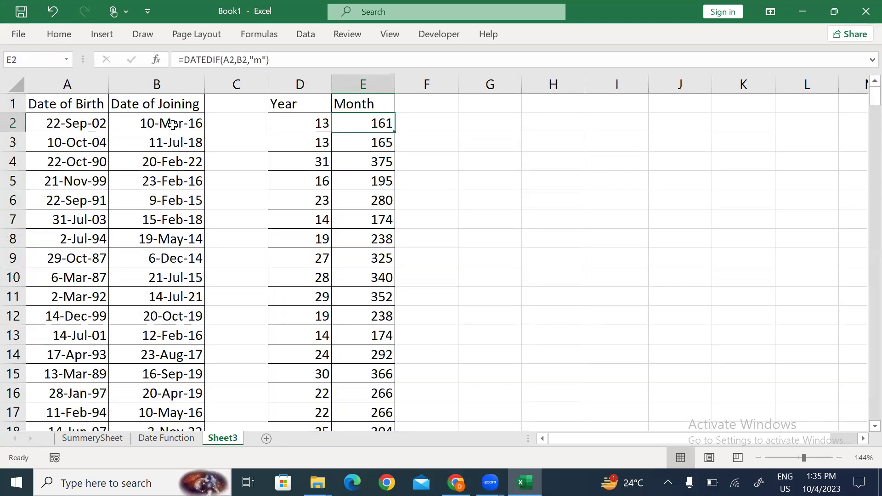
key("Up")
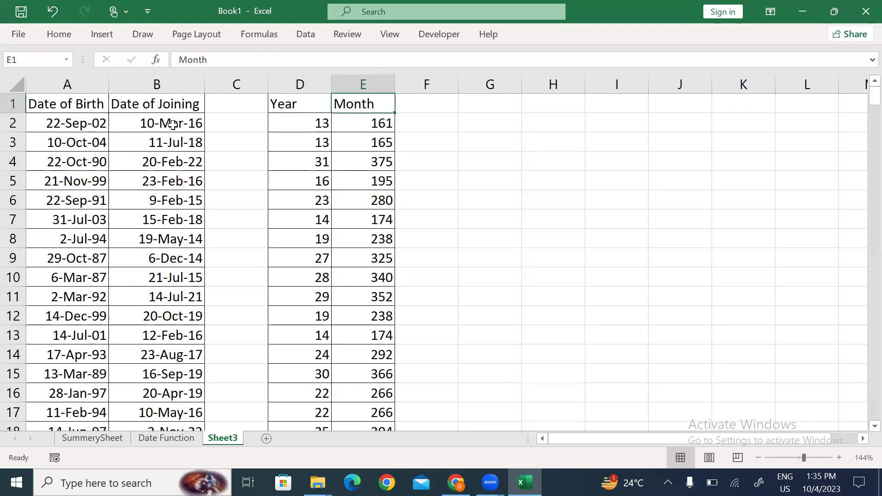
key("Left")
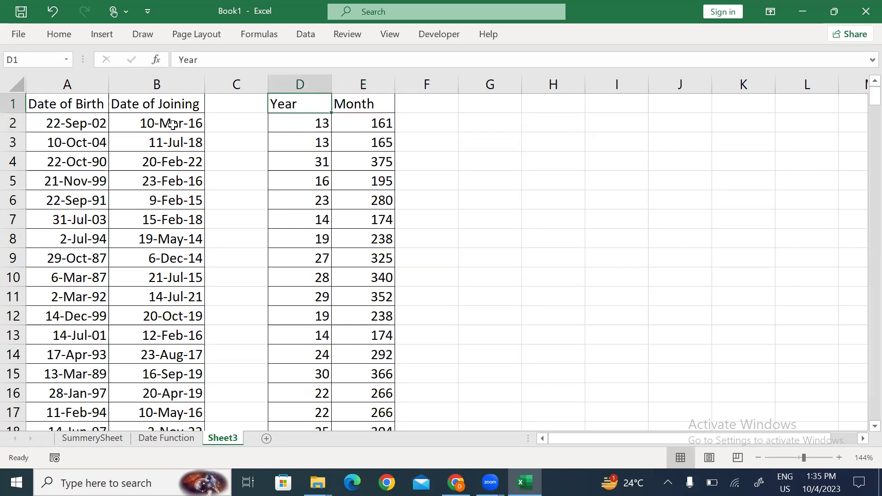
- Clear the month formulas below E2, in E3:E300
key("Down")
key("Right")
key("Down")
key("ctrl+shift+Down")
key("Delete")
- Refill the Month column by extending the DATEDIF formula in E2 through E300
key("Up")
key("Left")
key("Right")
key("Left")
key("ctrl+Down")
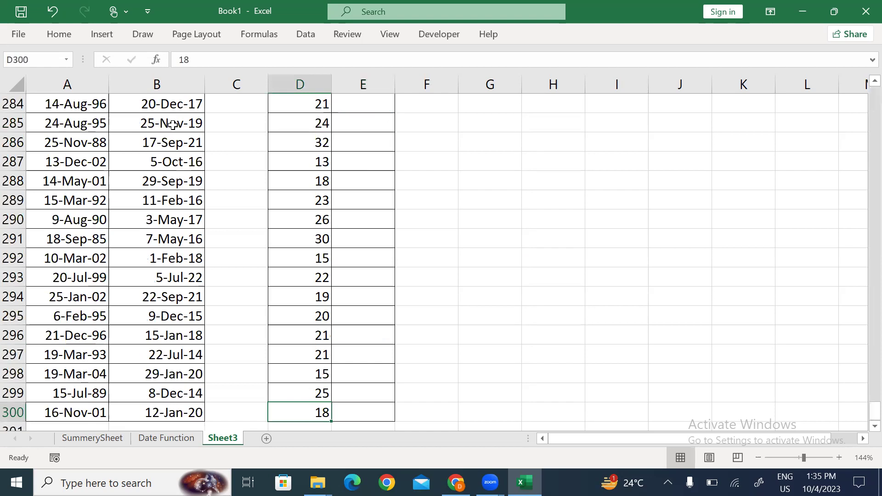
key("Right")
left_click(172, 124)
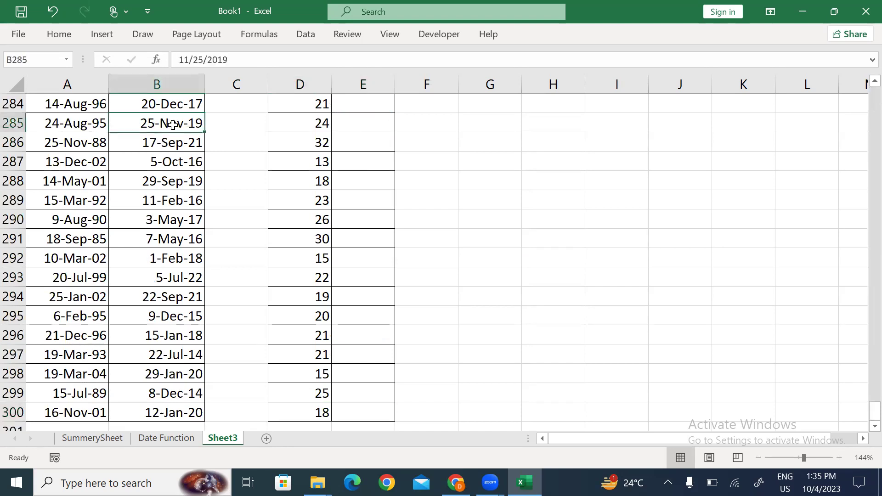
key("ctrl+shift+Up")
key("Right")
key("Right")
key("Right")
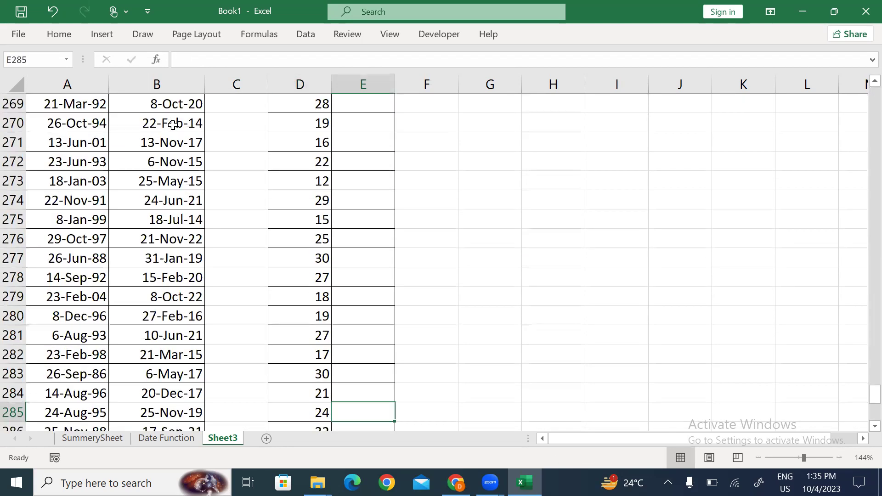
key("Down")
key("Down")
key("Down")
key("Down")
key("Down")
key("Down")
key("Down")
key("Down")
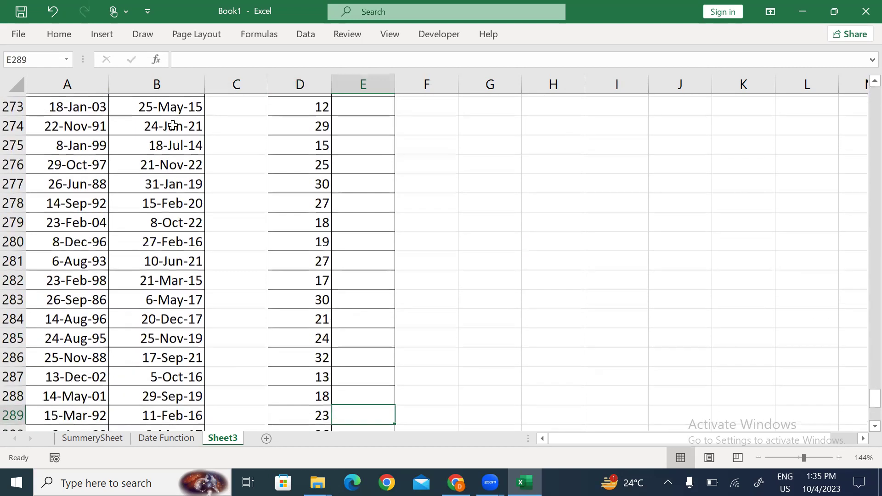
key("Left")
key("ctrl+Down")
key("Right")
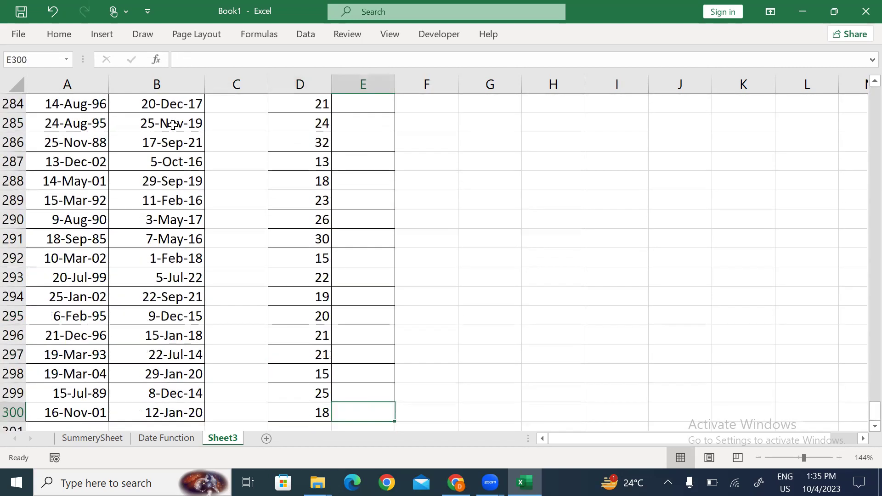
key("ctrl+shift+Up")
key("ctrl+d")
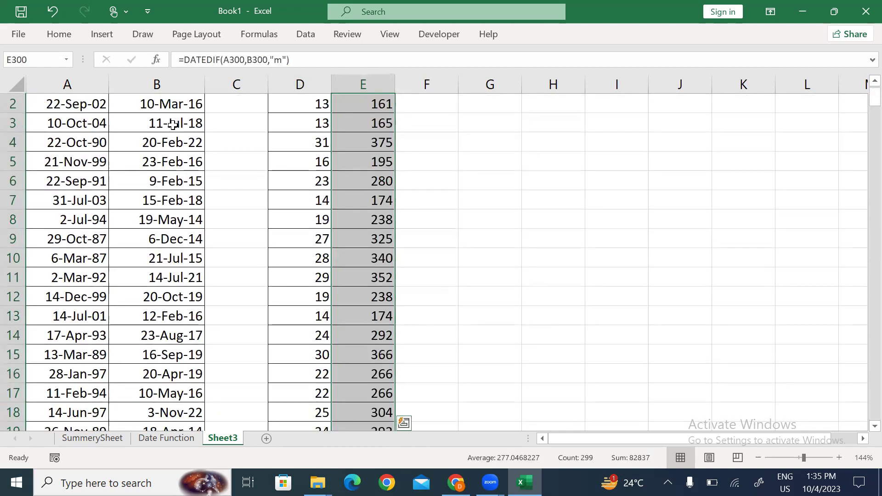
key("ctrl+Up")
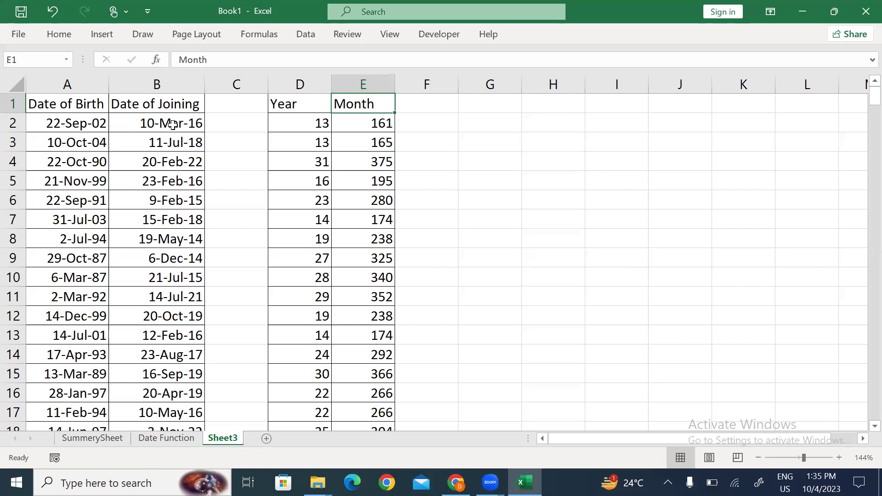
- Add the heading Day in F1, beside the Month heading
key("Right")
type("Dayt")
key("BackSpace")
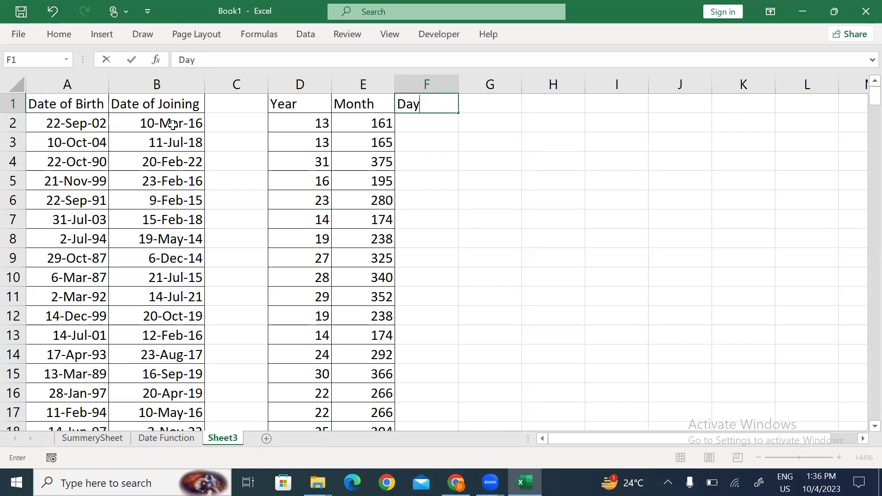
key("Return")
- Enter =datedif(A2,B2,"d") in F2 to calculate the days between birth and joining
type("=")
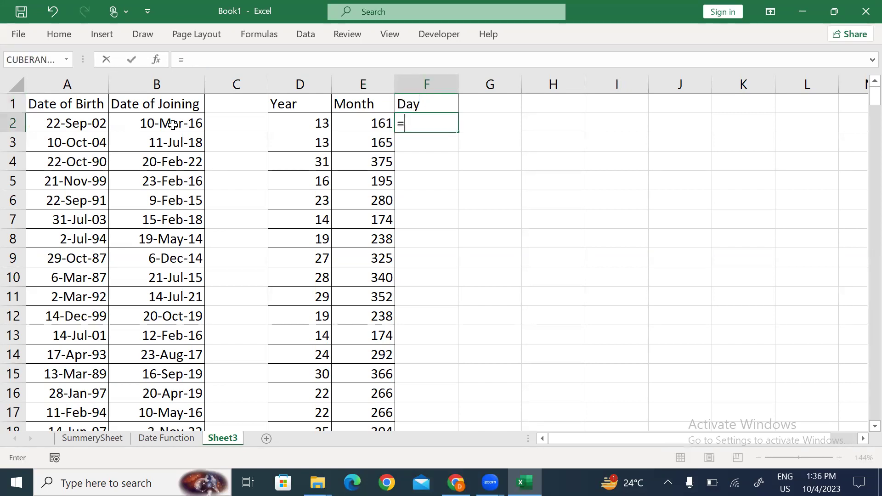
type("datedif")
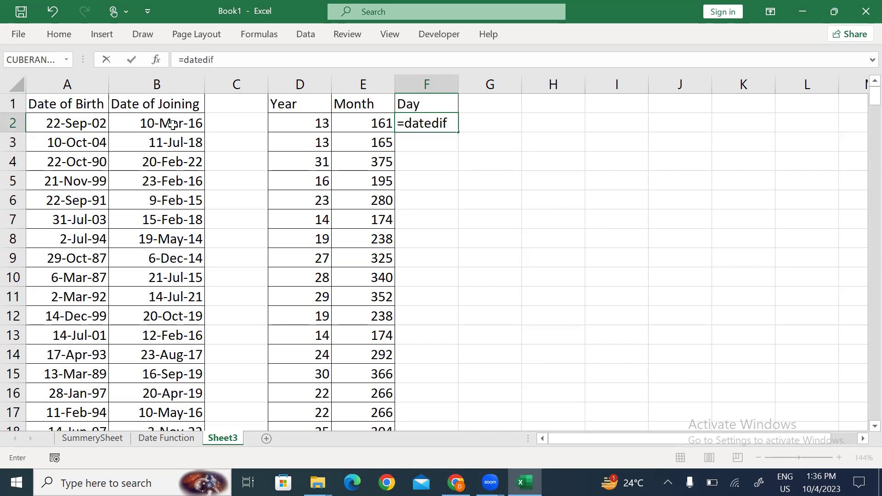
type("(")
key("Left")
key("Left")
key("Left")
key("Left")
key("Left")
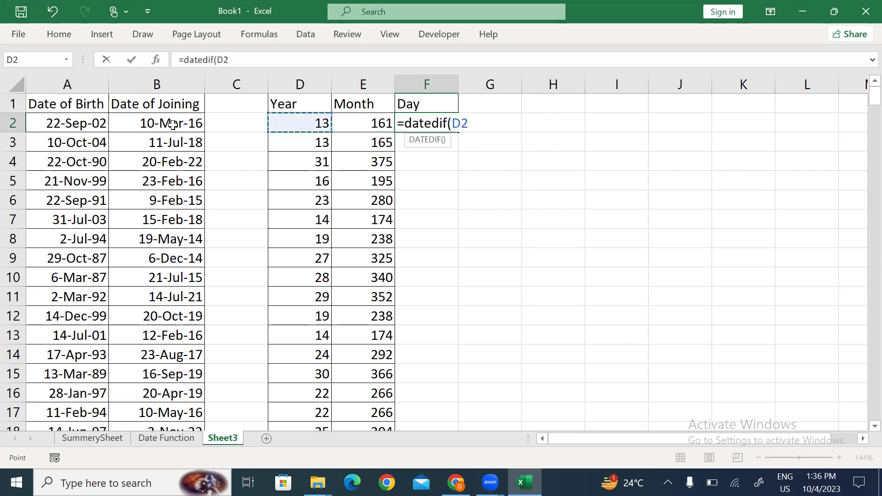
type(",")
key("Left")
key("Left")
key("Left")
key("Left")
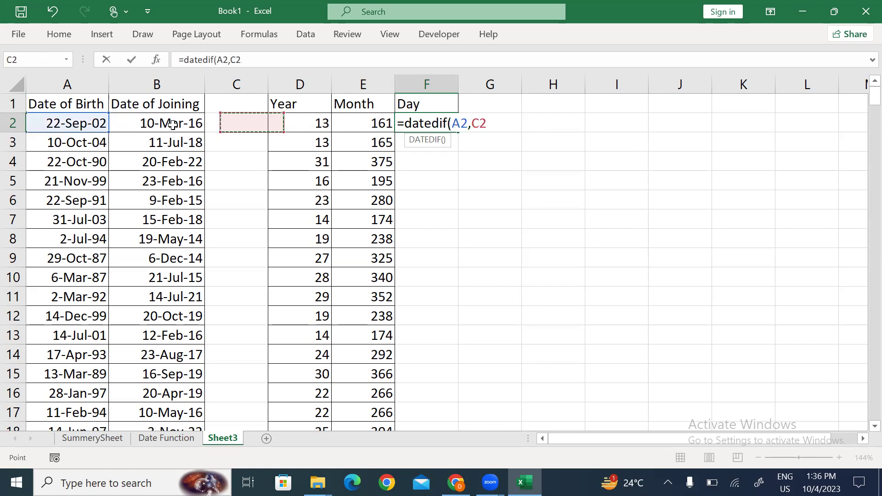
type(",\"")
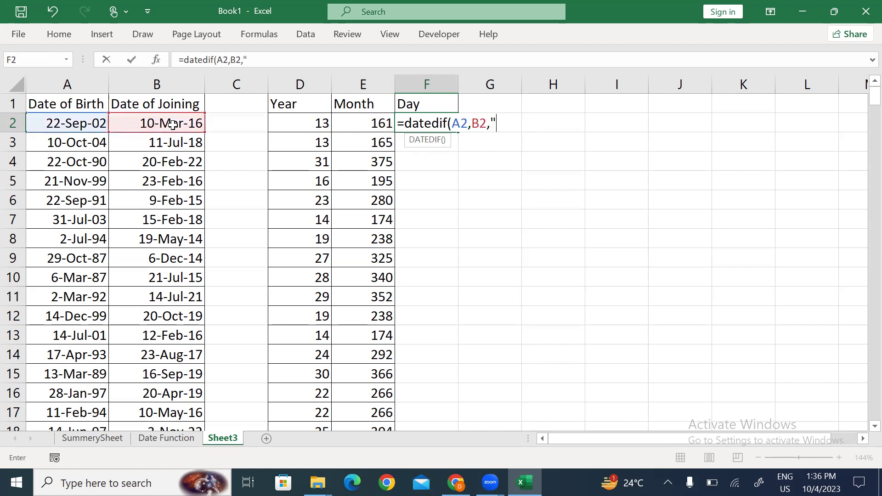
type("d\")")
key("Return")
- Fill the day DATEDIF formula from F2 down to F300
key("Up")
key("Left")
key("ctrl+Down")
key("Right")
key("ctrl+shift+Up")
key("ctrl+d")
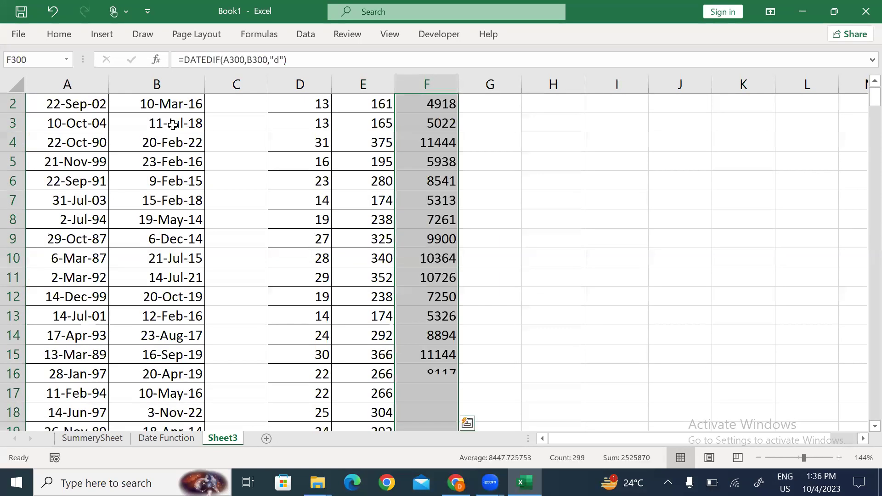
- Apply all borders to the Year, Month and Day columns, D1:F300
key("ctrl+Up")
key("Left")
key("Left")
key("shift+Right")
key("shift+Right")
key("ctrl+shift+Down")
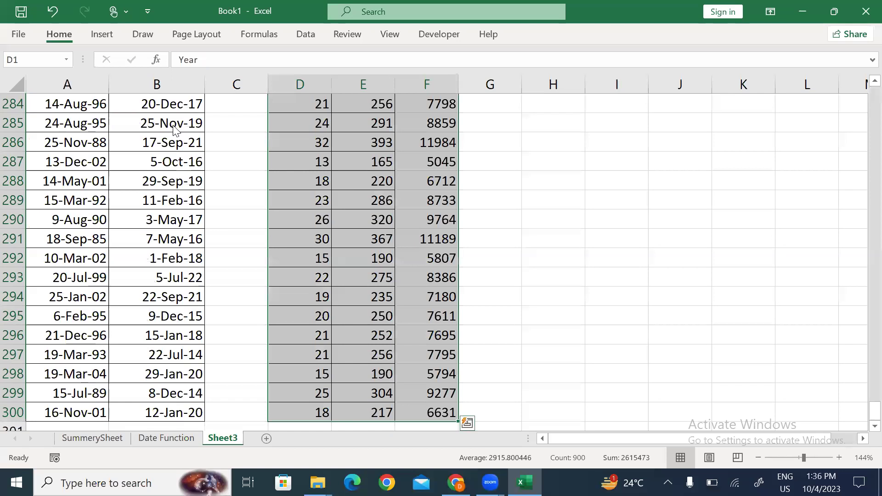
- Apply the cell style with bold orange text and light grey fill to the headings in D1:F1
key("ctrl+Up")
key("shift+Right")
key("shift+Right")
key("alt")
key("h")
key("j")
key("Down")
key("Return")
key("Down")
- Review the year, month and day results in D2:F2 and compare their DATEDIF formulas
key("Left")
key("Right")
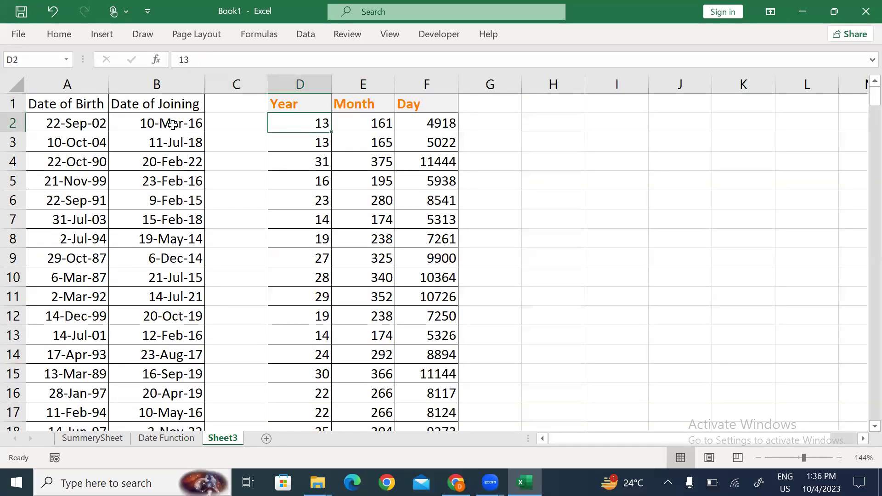
key("Right")
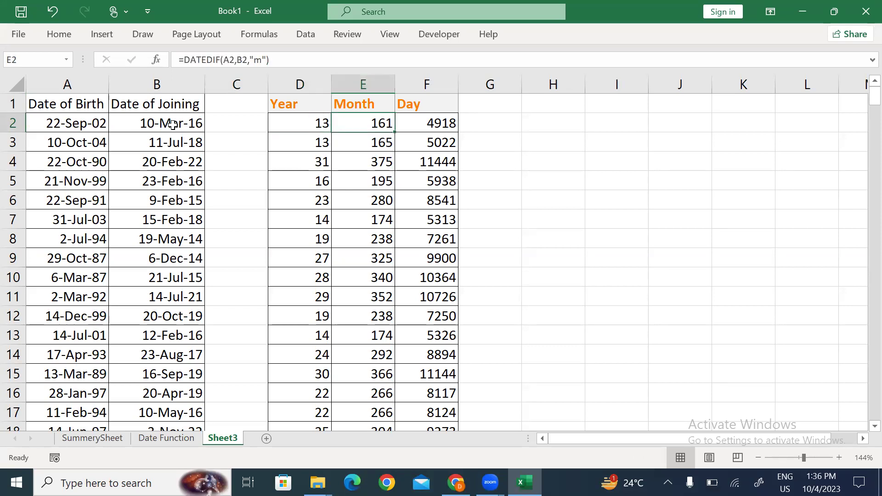
key("Right")
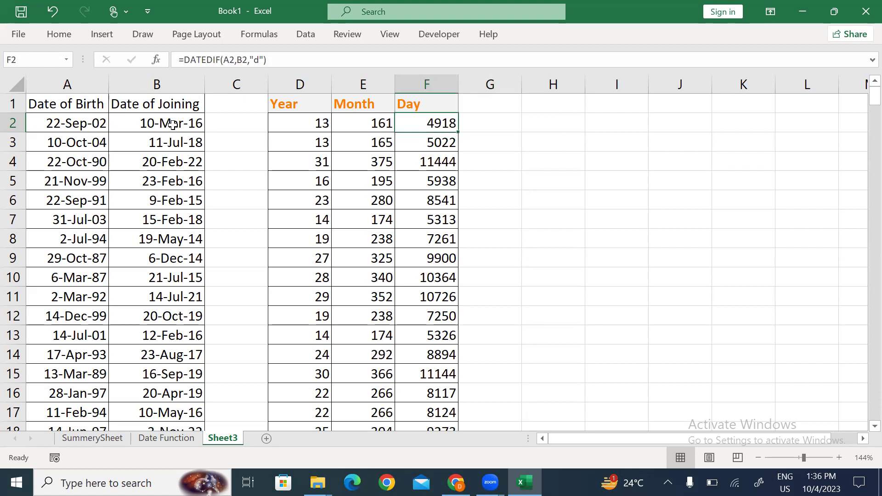
key("Left")
key("Left")
key("shift+Down")
key("ctrl+d")
key("Up")
key("Down")
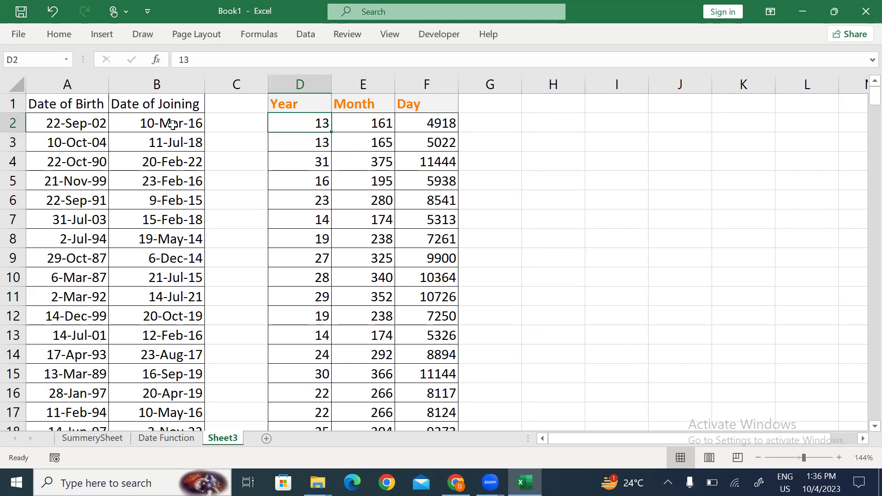
key("Right")
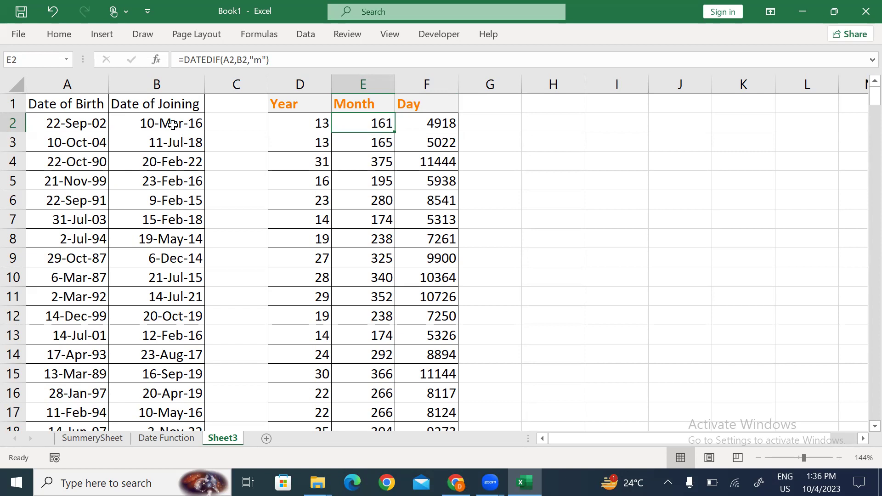
left_click(441, 122)
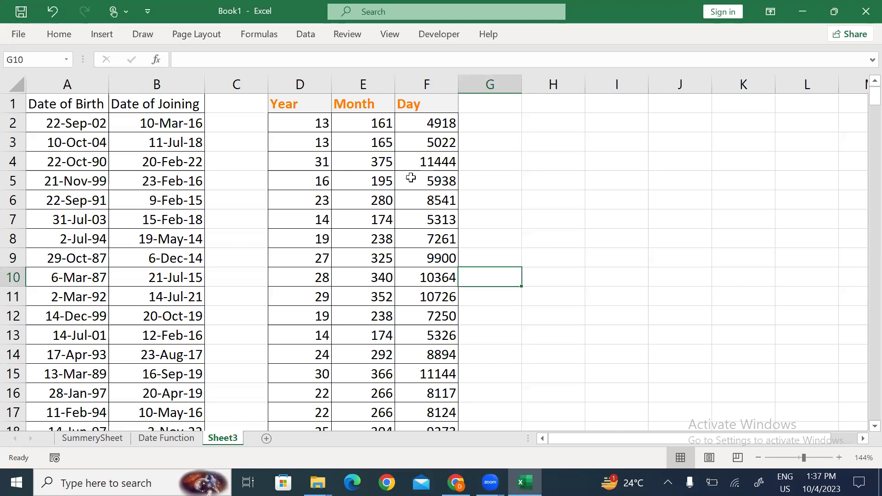
- Examine the year, month and day values of the first record in D2:F2, cell by cell
left_click_drag(294, 120, 434, 122)
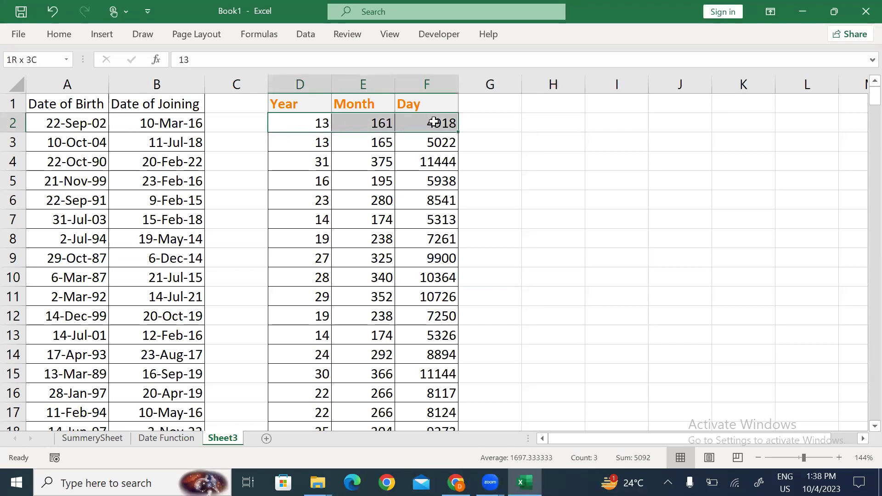
left_click(292, 122)
left_click_drag(310, 123, 449, 121)
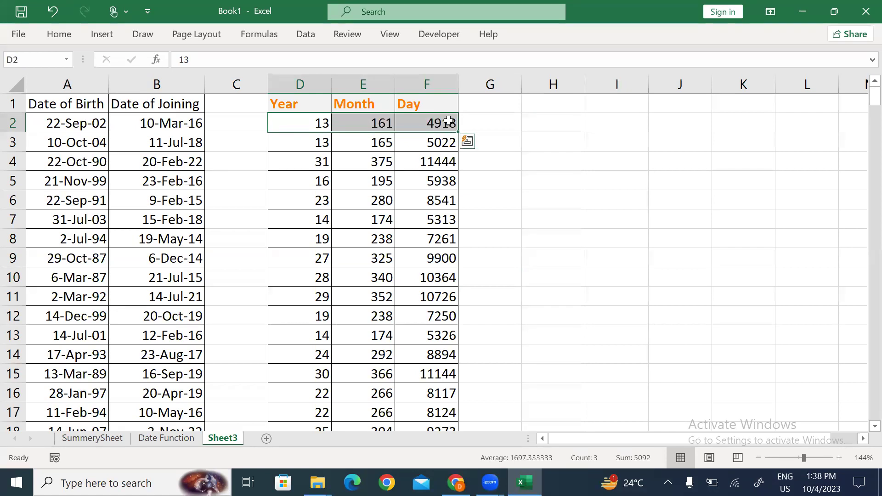
left_click(290, 122)
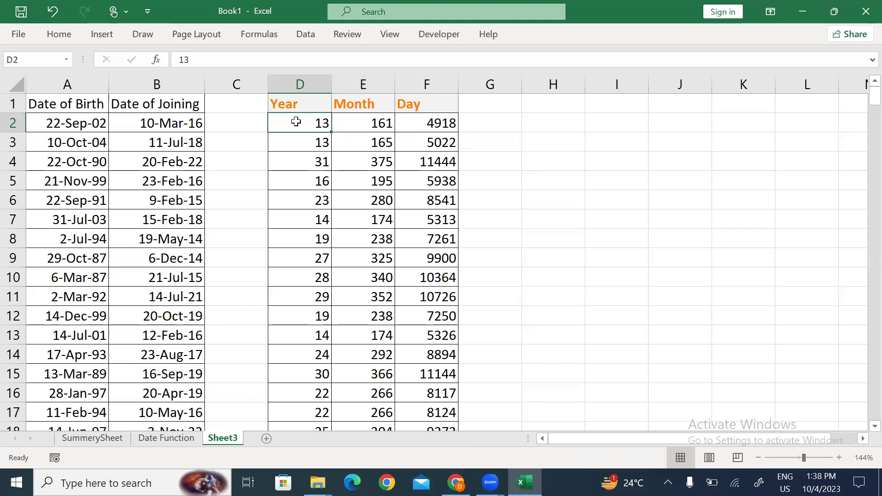
left_click(365, 121)
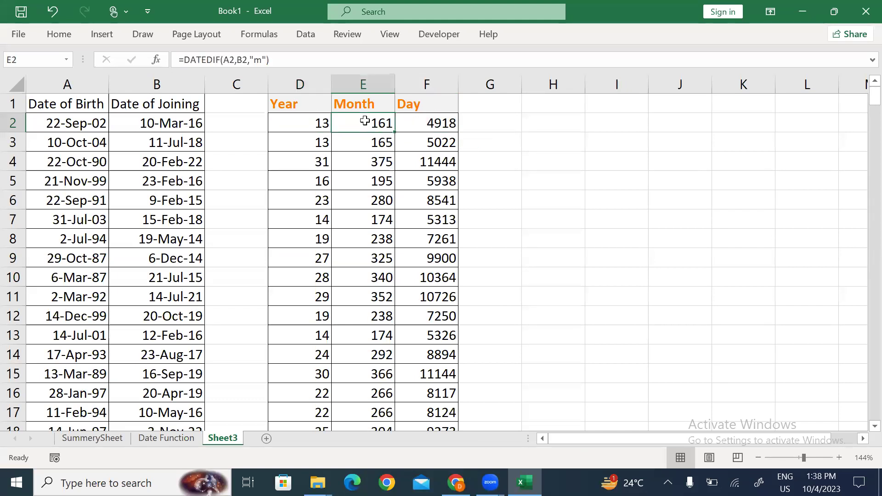
left_click(433, 124)
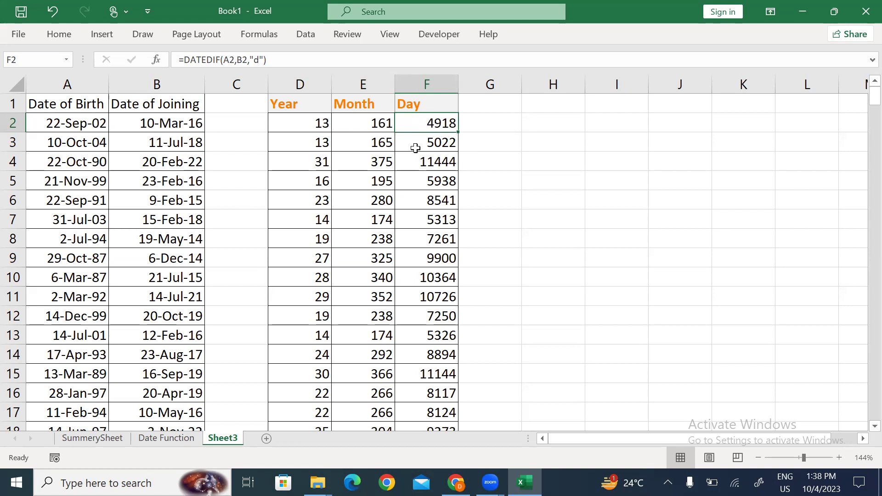
left_click(317, 129)
left_click(363, 127)
left_click(426, 123)
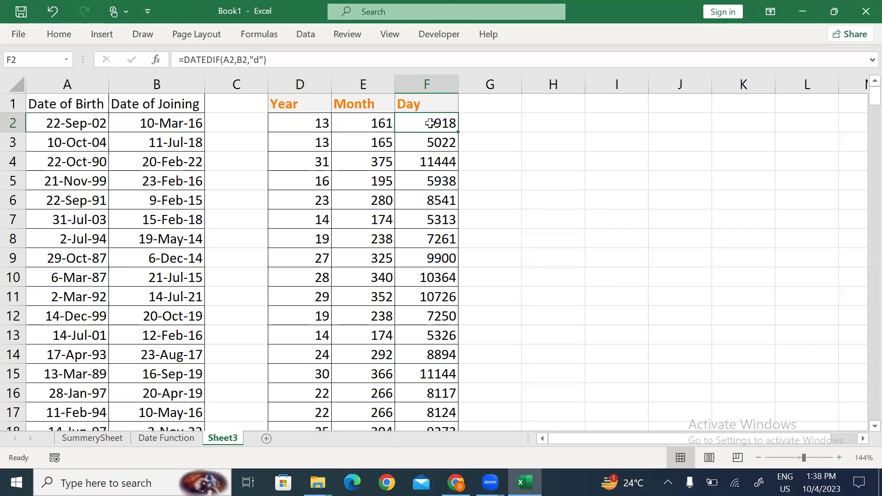
- Enter the heading Year in H1
left_click(558, 109)
type("Year")
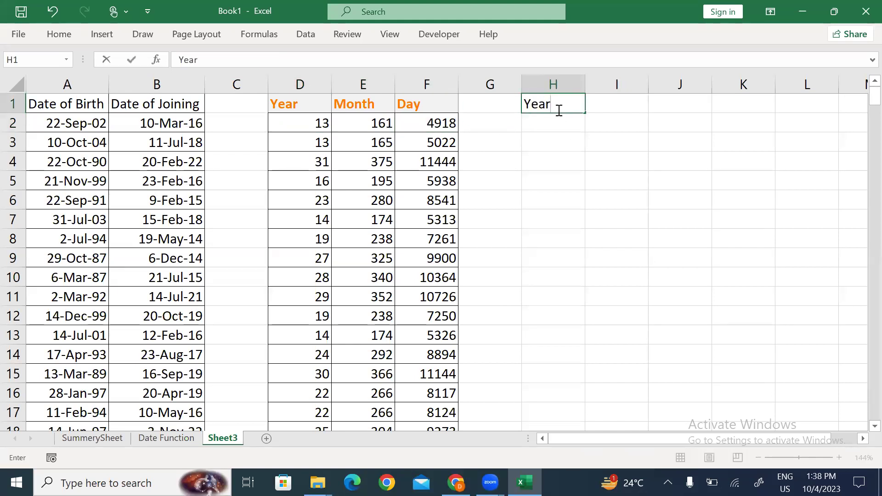
key("Return")
- Calculate the completed years between birth and joining dates in H2 with =DATEDIF(A2,B2,"y")
type("=yea")
key("BackSpace")
key("BackSpace")
key("BackSpace")
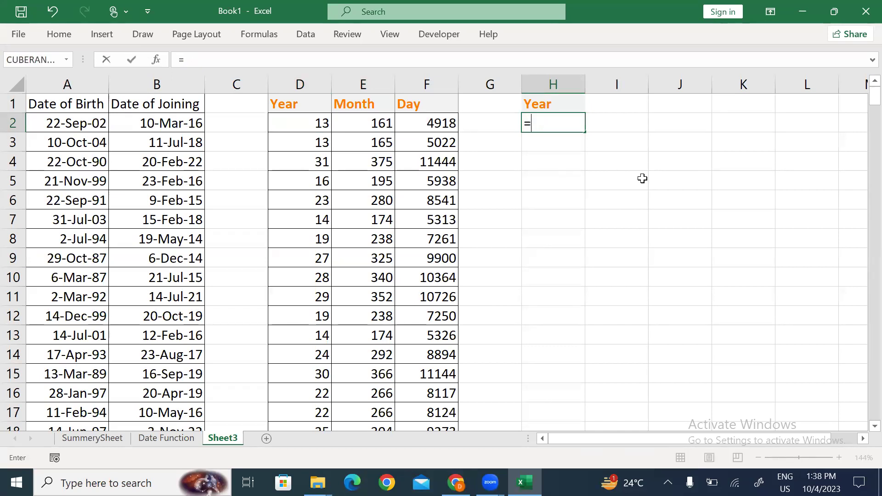
type("datedi")
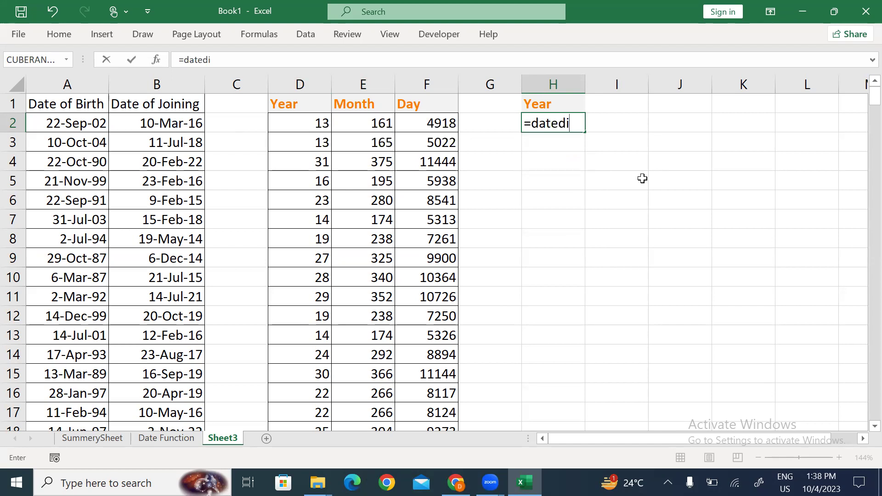
type("f(")
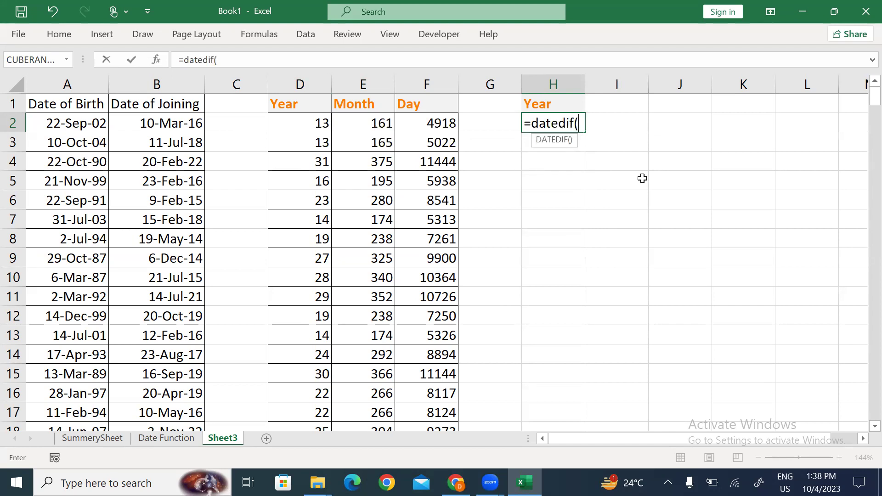
left_click(53, 121)
type(",")
left_click(153, 120)
type(",\"")
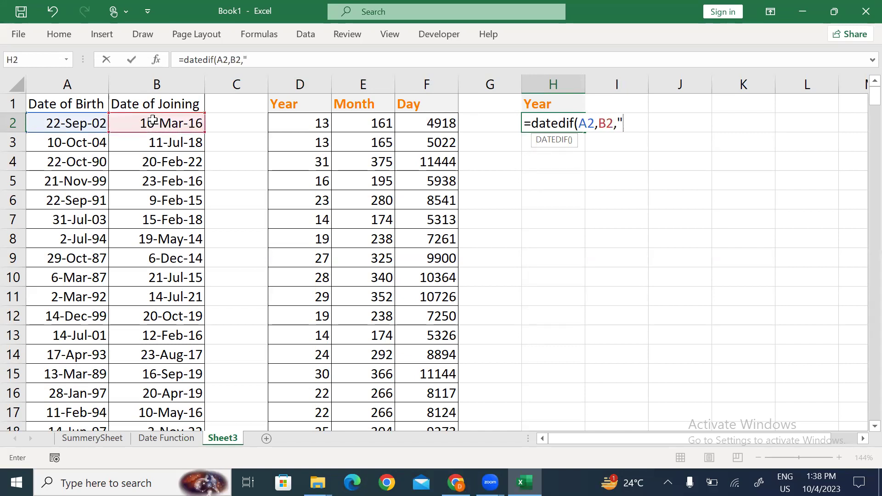
type("y\")")
key("Return")
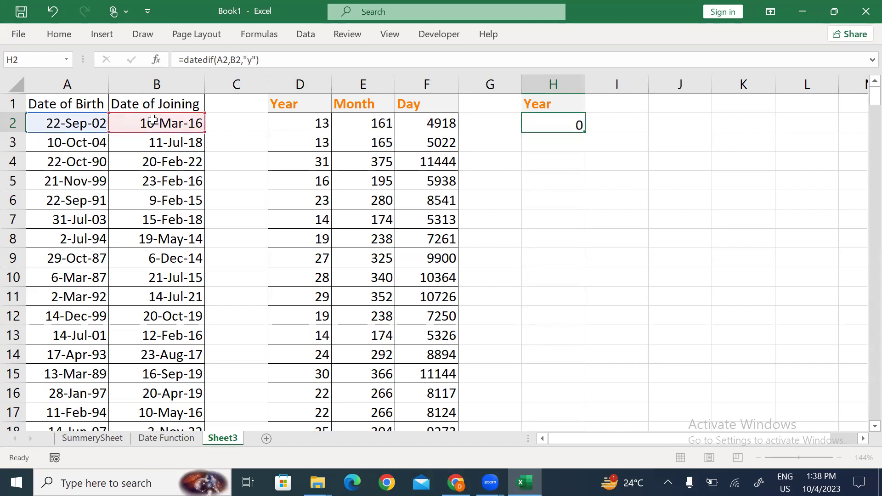
- Fill the year DATEDIF formula from H2 down to H300
key("Left")
key("Left")
key("ctrl+Down")
key("Right")
key("Right")
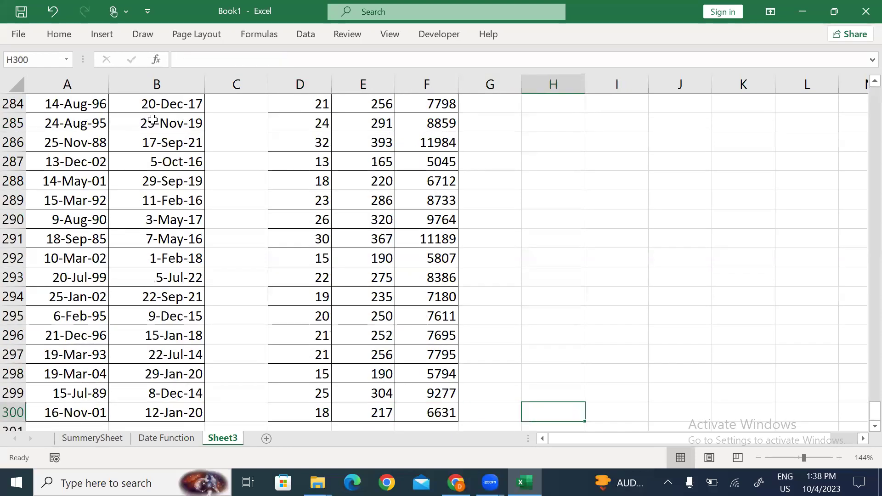
key("ctrl+shift+Up")
key("ctrl+d")
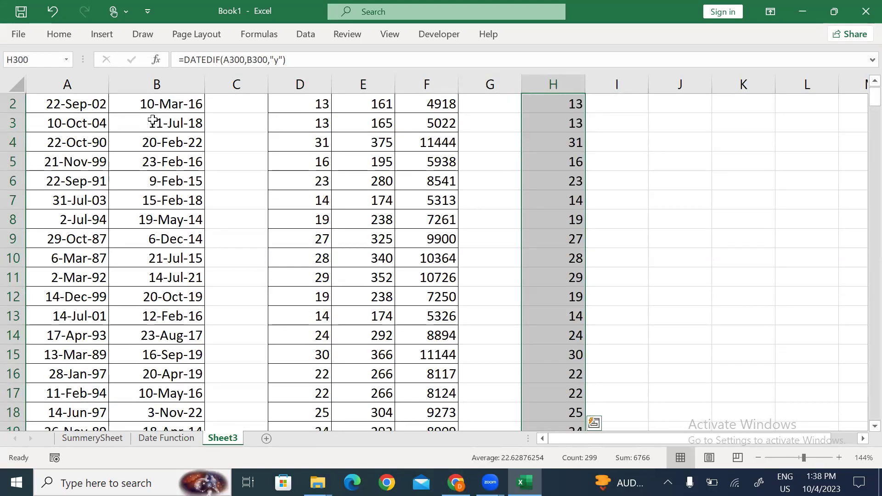
scroll(153, 120, "down", 5)
key("ctrl+Up")
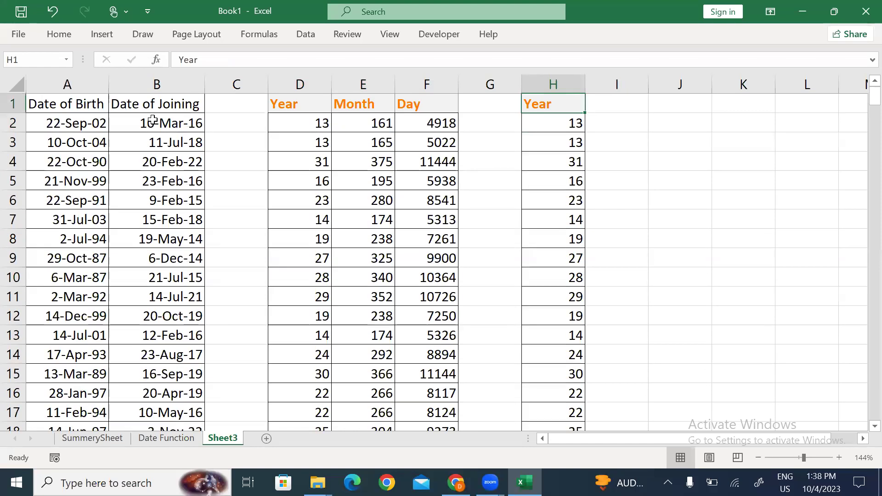
- Enter the heading Year wise Month in I1 and autofit the width of column I
key("Right")
type("Mo")
key("BackSpace")
key("BackSpace")
type("M")
key("BackSpace")
type("Year wise Month")
key("Return")
key("Up")
key("alt")
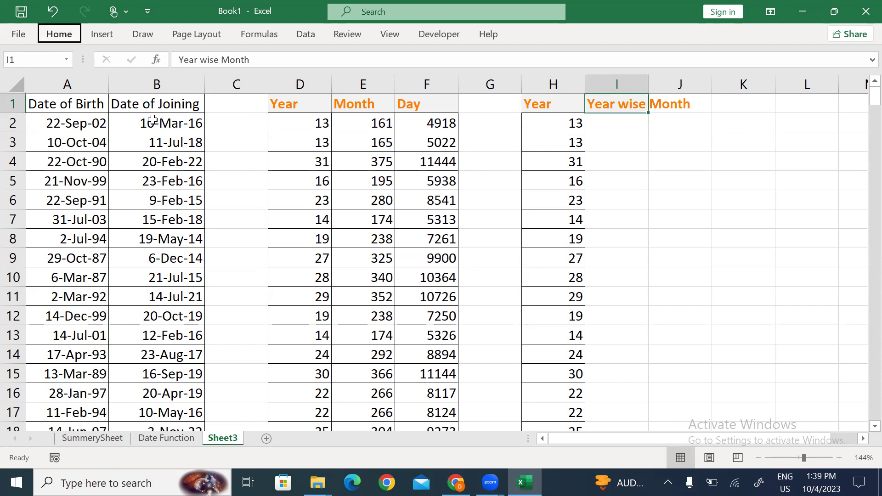
key("h")
key("o")
key("i")
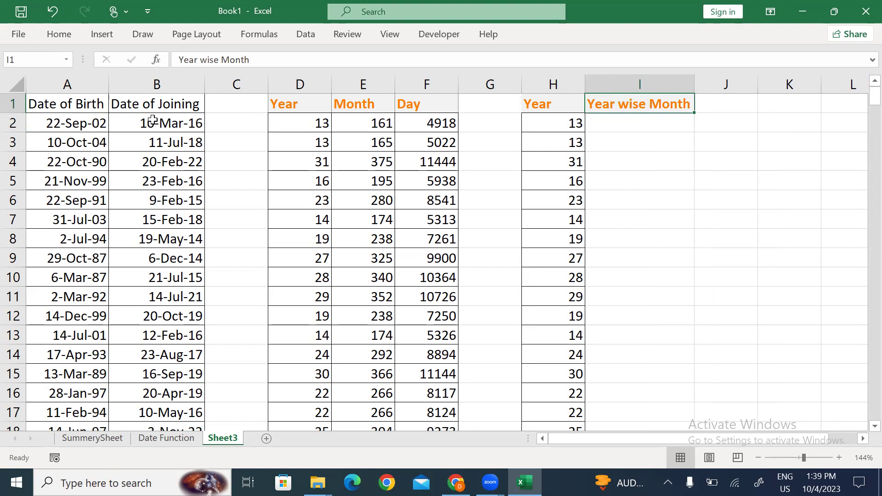
- Calculate the months remaining after complete years in I2 with =DATEDIF(A2,B2,"ym")
key("Down")
key("Left")
key("Right")
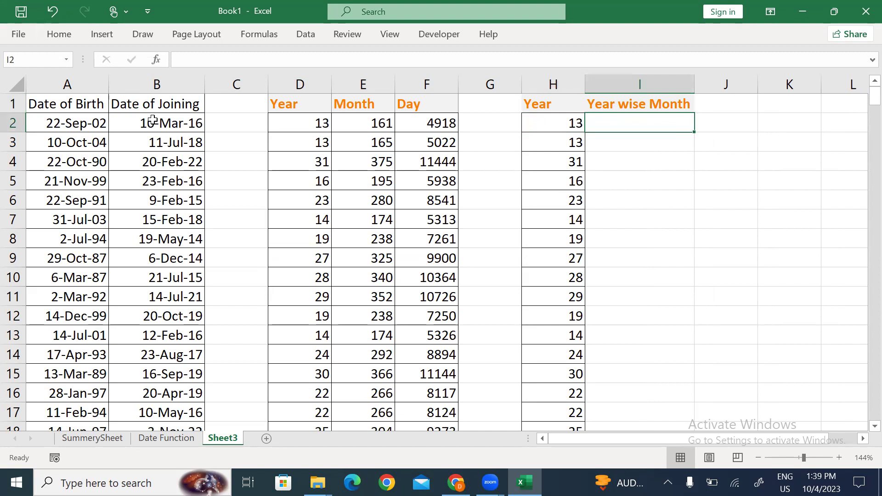
type("=")
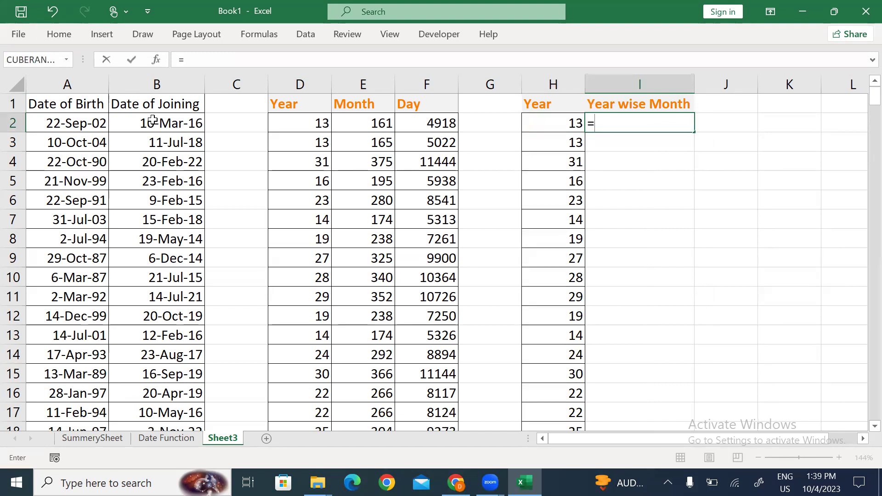
type("datedif(")
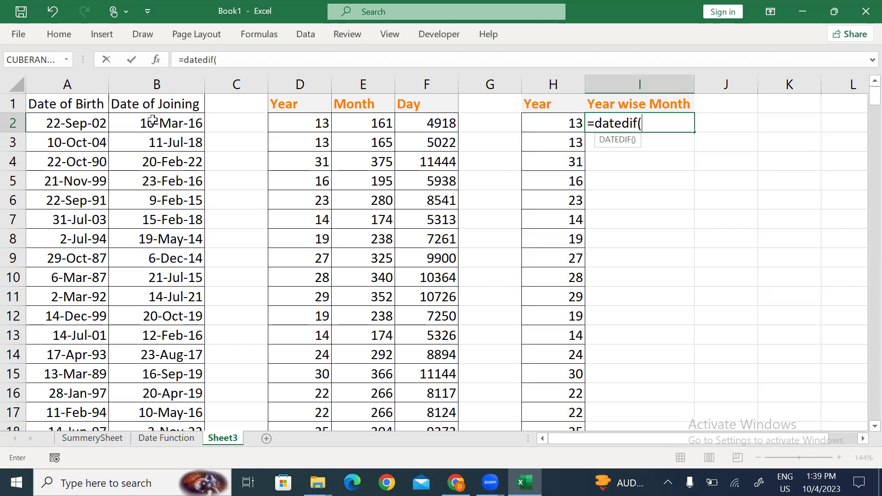
left_click(71, 123)
type(",")
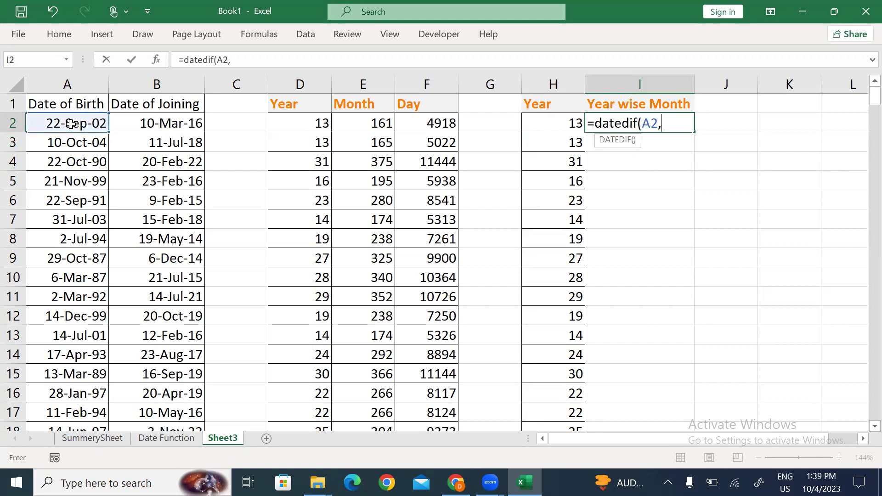
left_click(160, 122)
type(",")
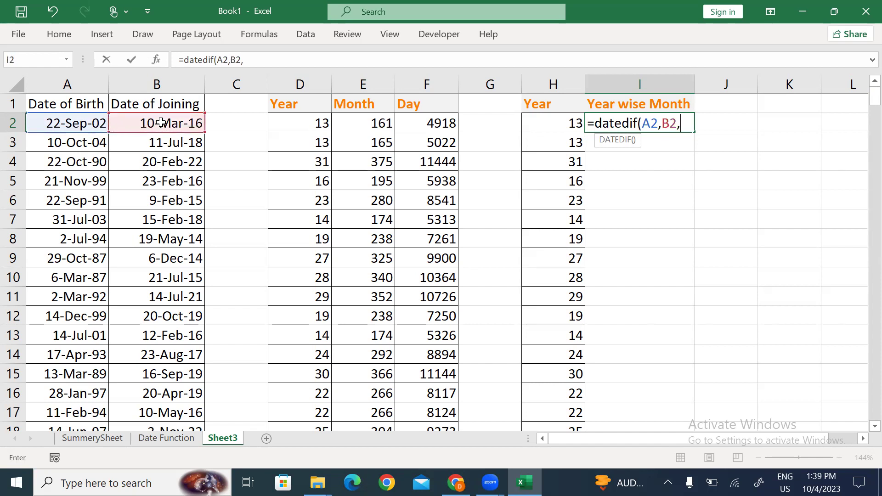
type("\"ym\")")
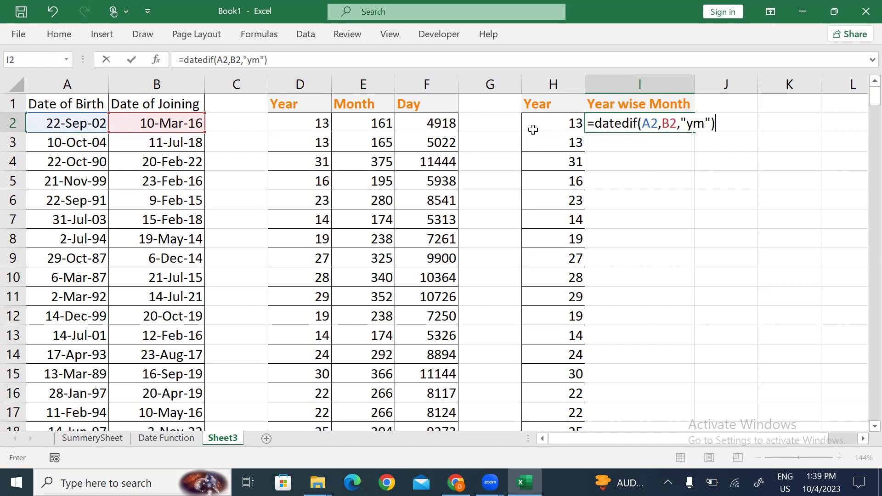
key("Return")
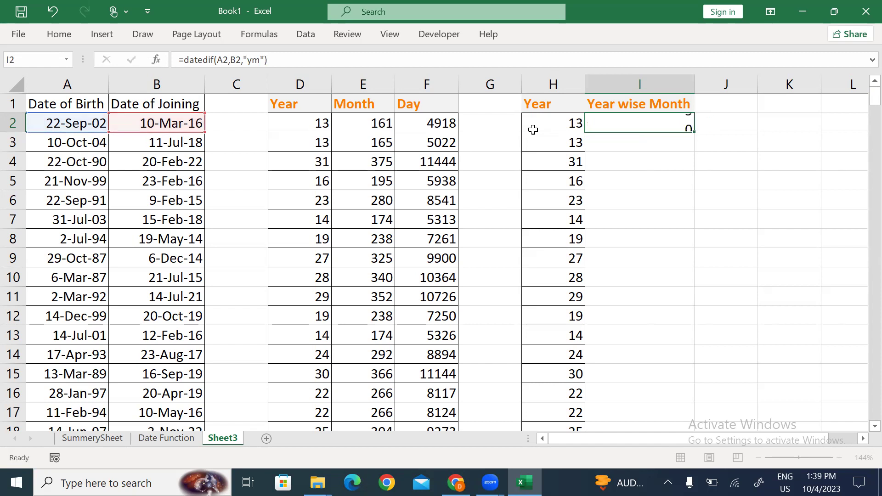
- Fill the year-wise month formula from I2 down to I300
left_click(533, 130)
key("ctrl+Down")
key("Right")
key("ctrl+shift+Up")
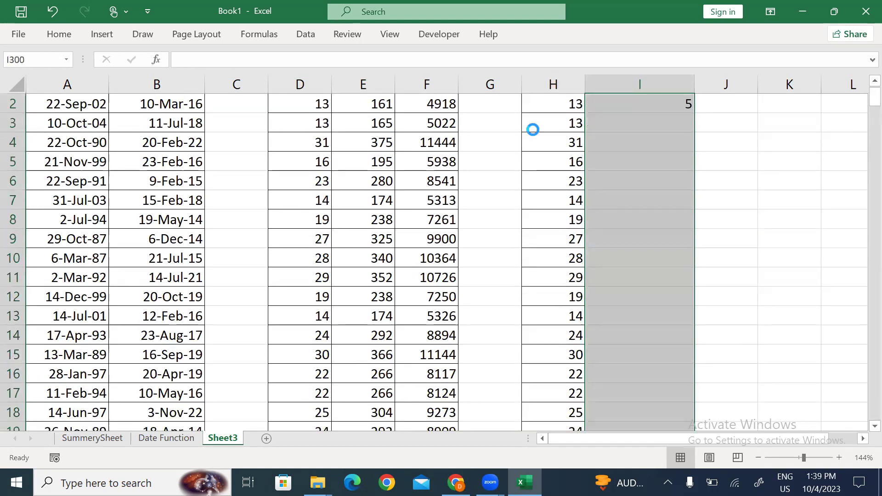
key("ctrl+d")
key("ctrl+BackSpace")
scroll(533, 130, "up", 3)
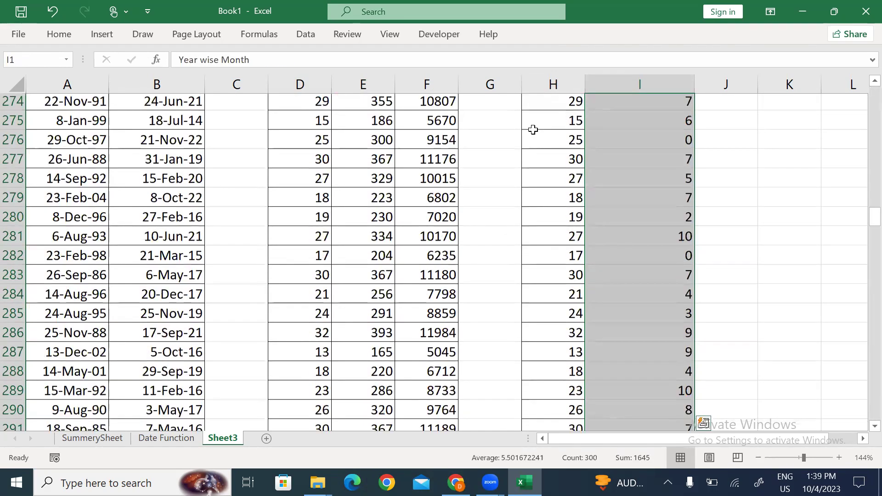
key("Down")
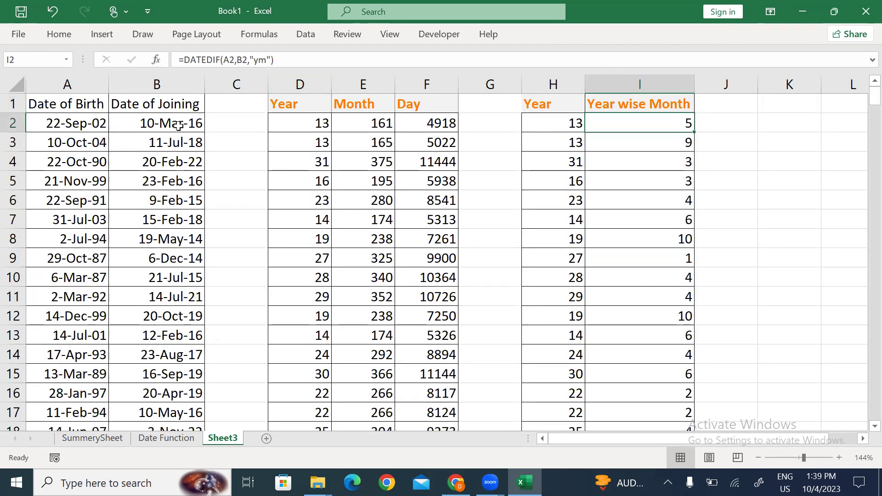
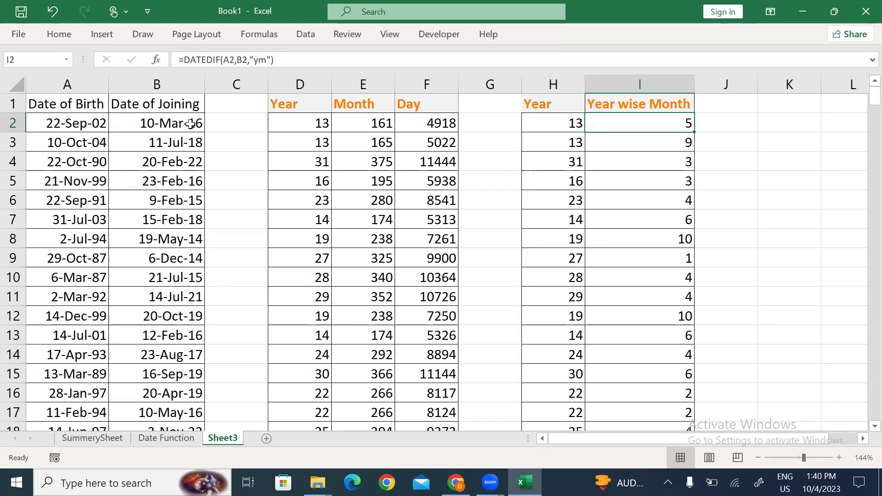
- Change the month of the first Date of Birth entry, in A2, to 10
left_click(71, 127)
key("F2")
key("Left")
key("Left")
key("Left")
key("Left")
key("Left")
key("Left")
key("Left")
key("Left")
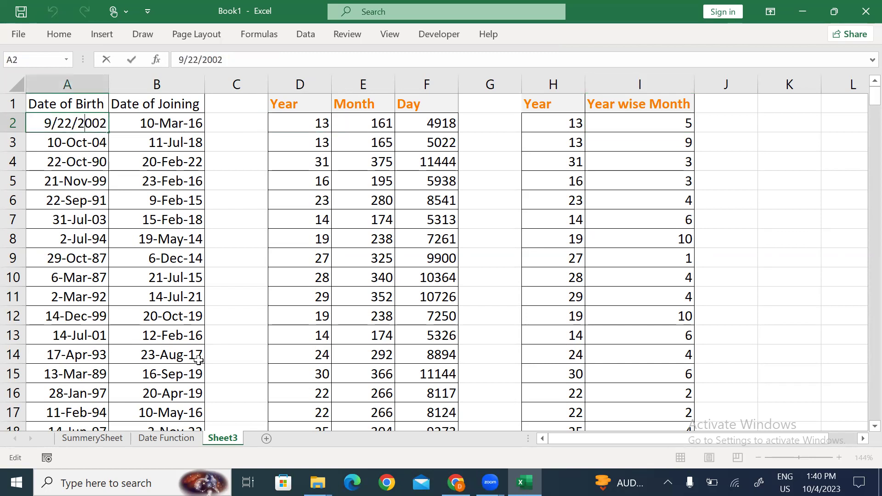
key("BackSpace")
type("10")
key("Return")
key("Up")
key("Right")
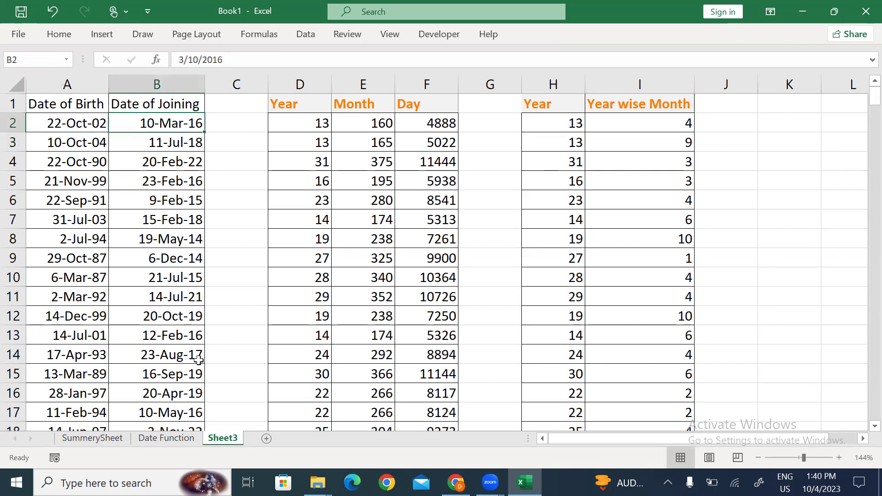
key("F2")
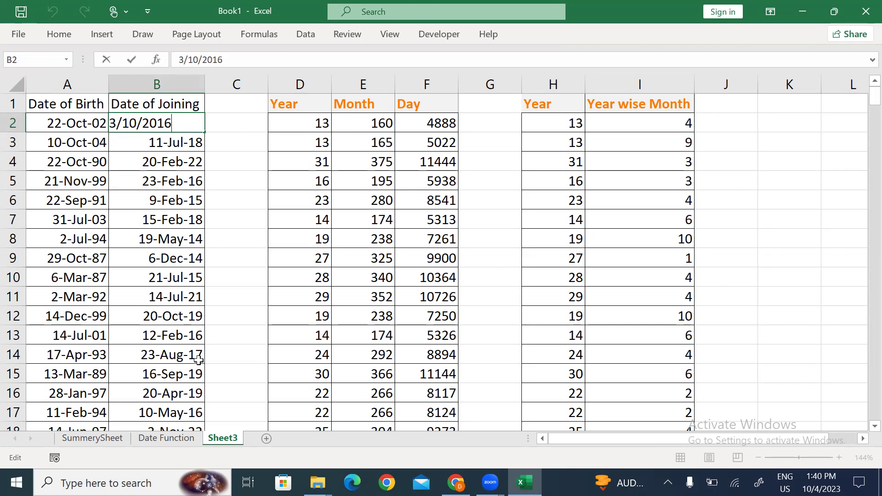
left_click(119, 1)
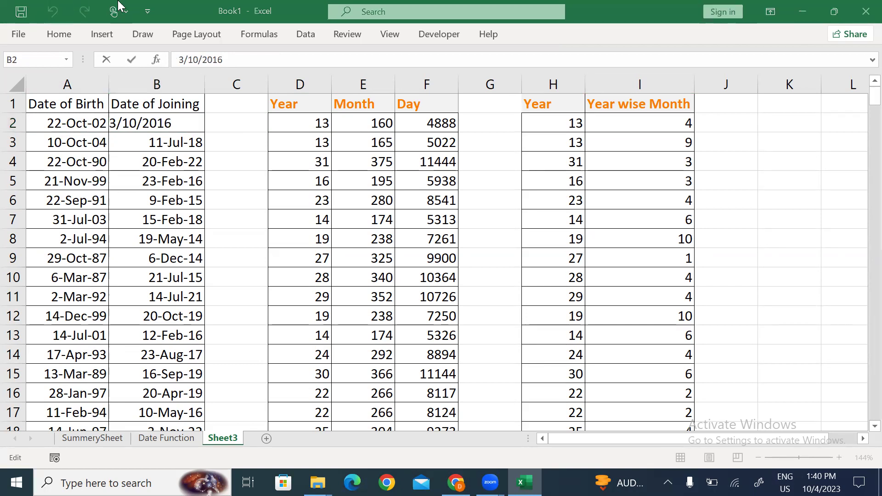
left_click(640, 119)
- Change the month of the first Date of Joining entry, in B2, to 10
left_click(159, 123)
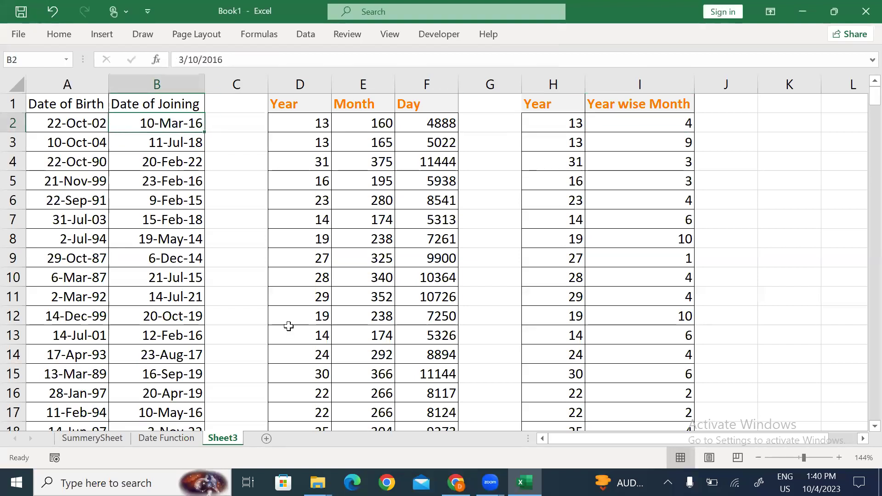
key("F2")
key("Left")
key("Left")
key("Left")
key("Left")
key("Left")
key("Left")
key("Left")
key("Left")
key("Left")
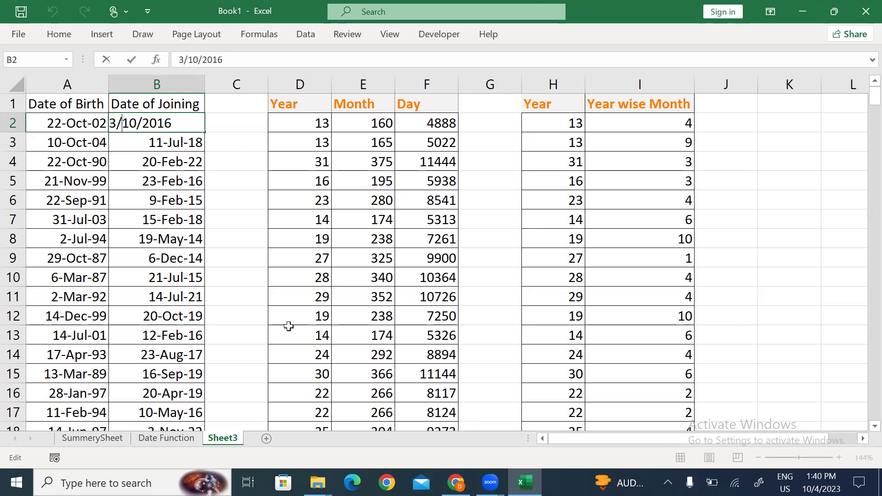
key("BackSpace")
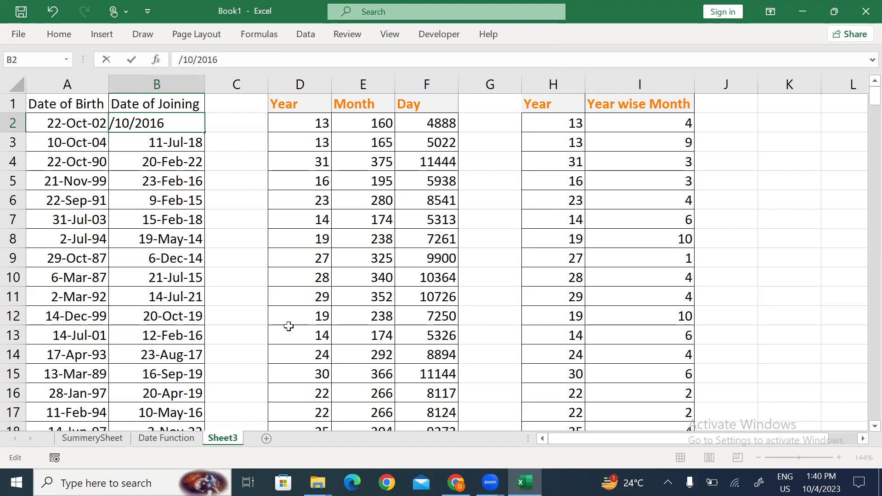
type("10")
key("Return")
key("Up")
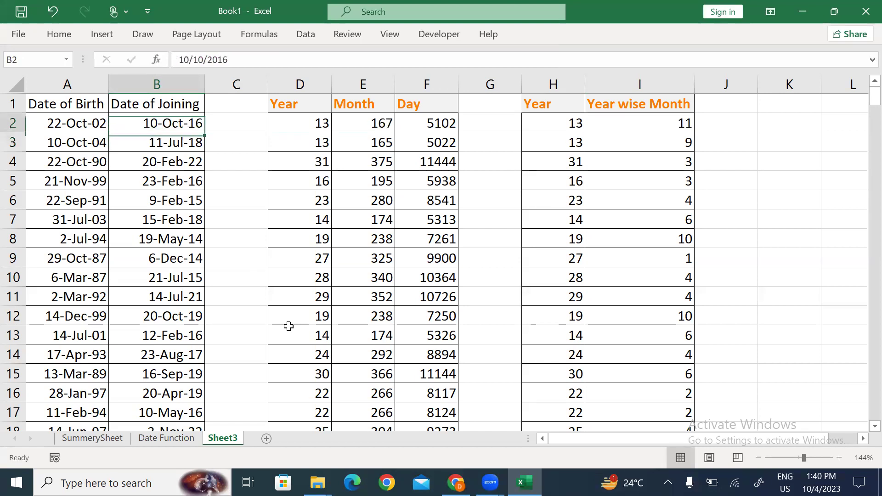
key("Left")
key("Right")
key("Right")
key("Right")
key("Right")
key("Right")
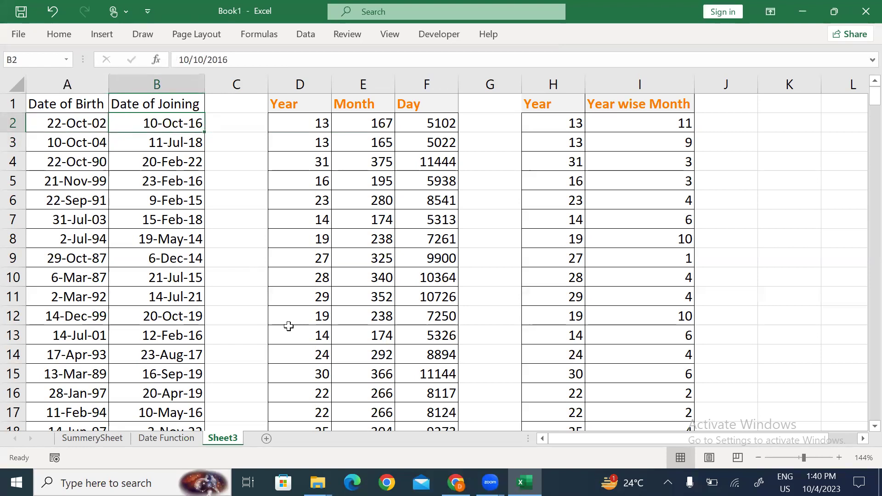
key("Left")
key("Left")
key("Left")
key("Left")
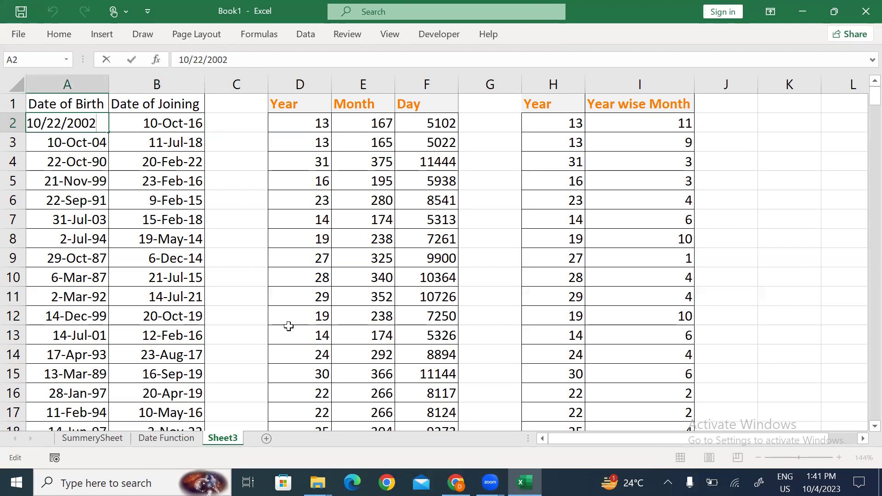
key("BackSpace")
key("BackSpace")
key("BackSpace")
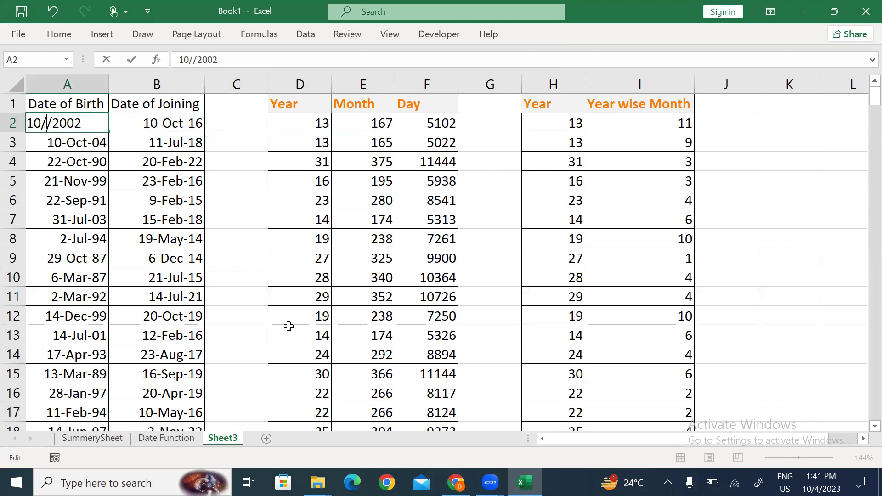
key("Escape")
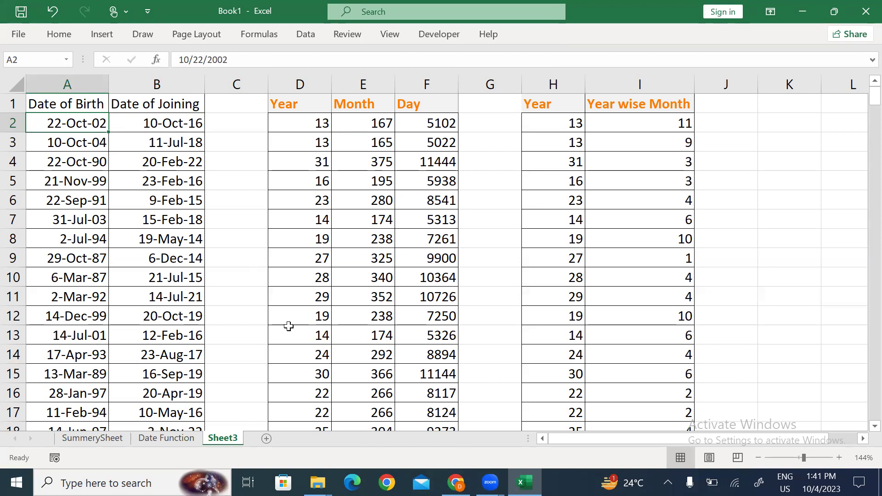
- Change the day of the first Date of Birth entry, in A2, to 10
key("F2")
key("Left")
key("BackSpace")
key("BackSpace")
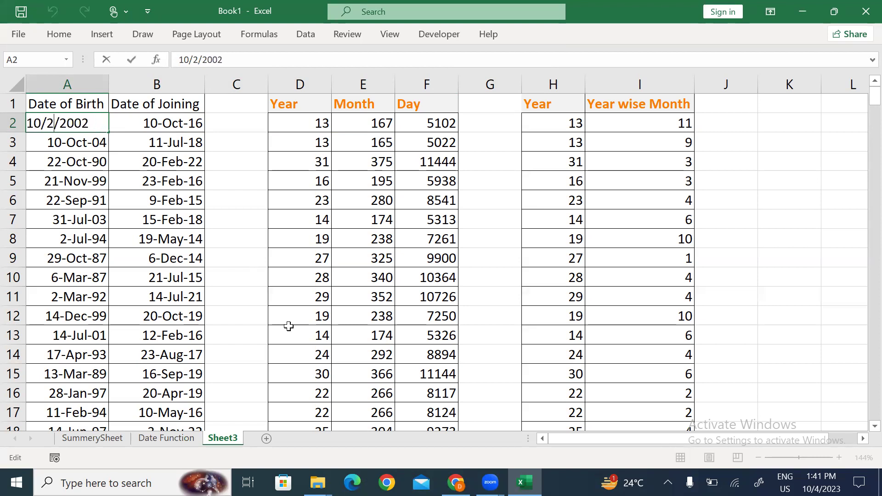
type("10")
key("Return")
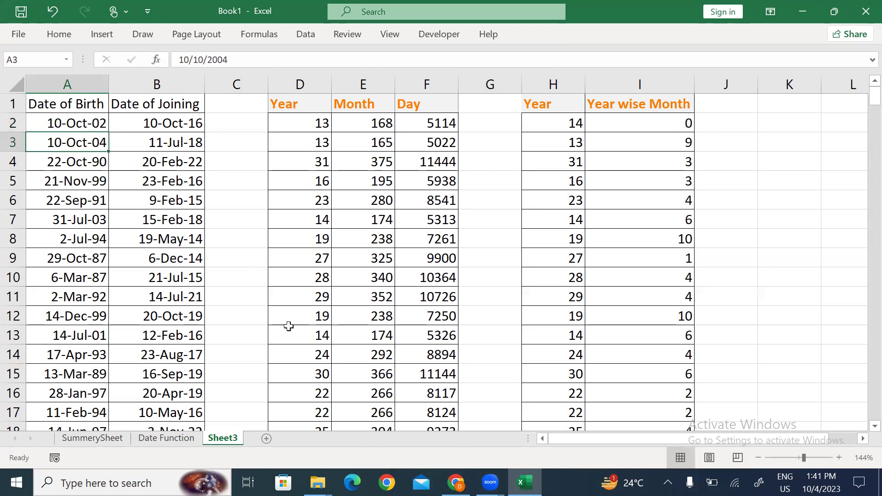
- Examine the results across row 2, from the dates to the year-wise month formula in I2
key("Up")
key("Right")
key("Right")
key("Right")
key("Right")
key("Right")
key("Right")
key("Right")
key("Right")
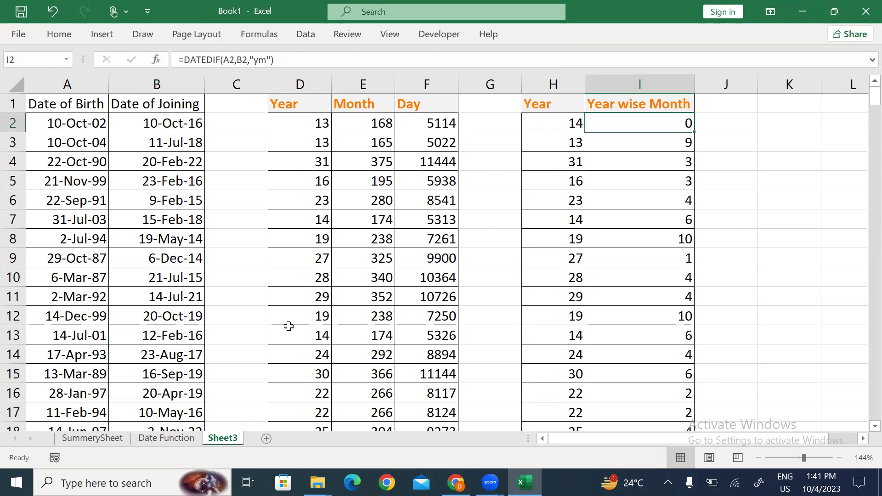
- Change the month of the Date of Joining in B2 to 11
key("Left")
key("Left")
key("Left")
key("Left")
key("Left")
key("Left")
key("Left")
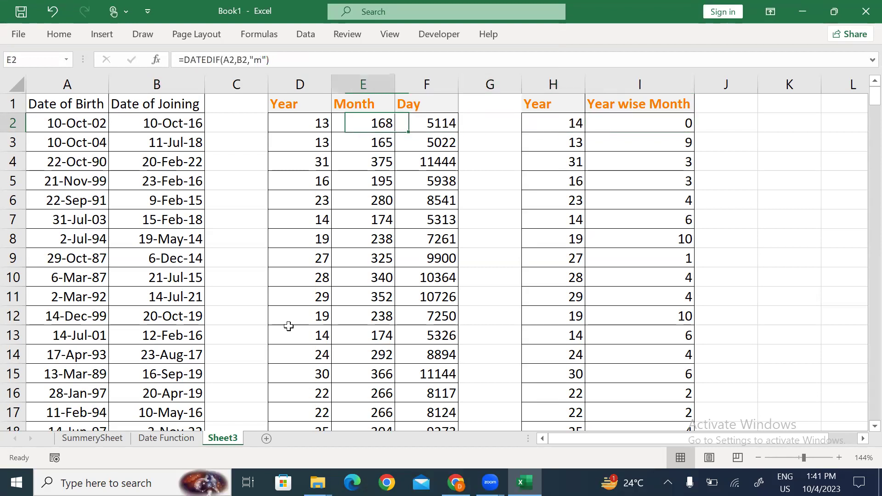
key("F2")
key("Left")
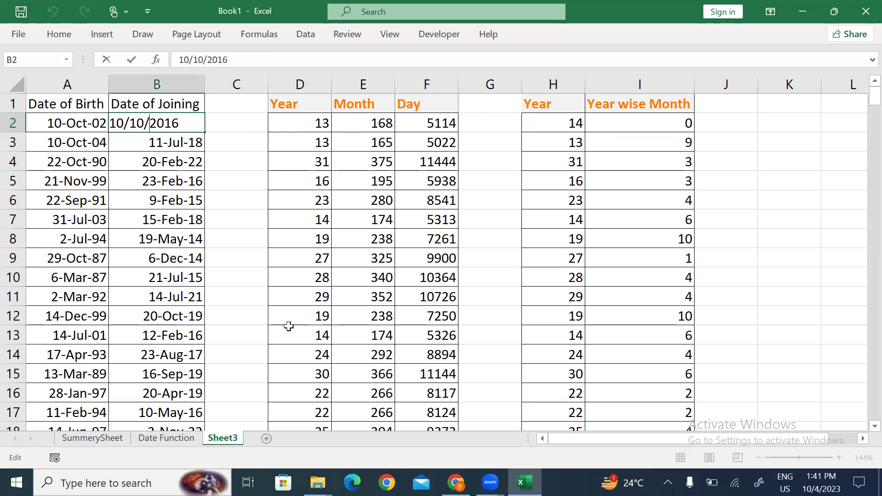
key("Left")
key("BackSpace")
type("1")
key("Return")
key("Up")
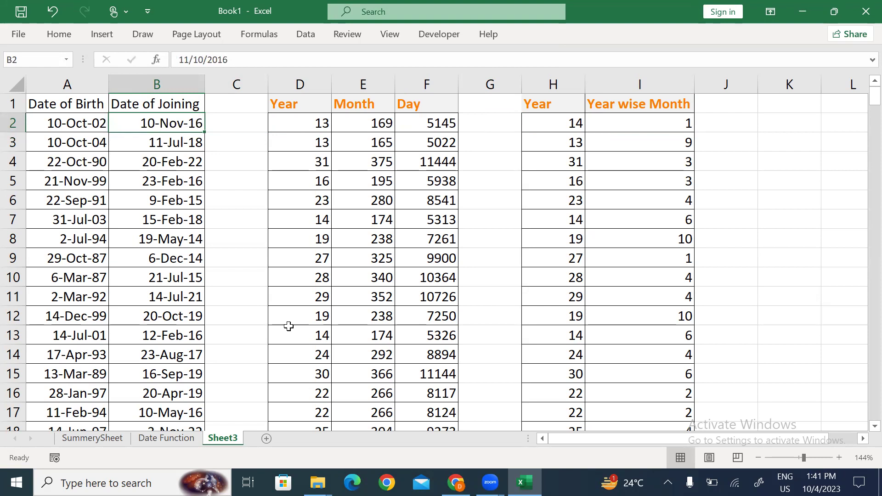
- Change the month of the Date of Joining in B2 to 12
key("F2")
key("Left")
key("Left")
key("BackSpace")
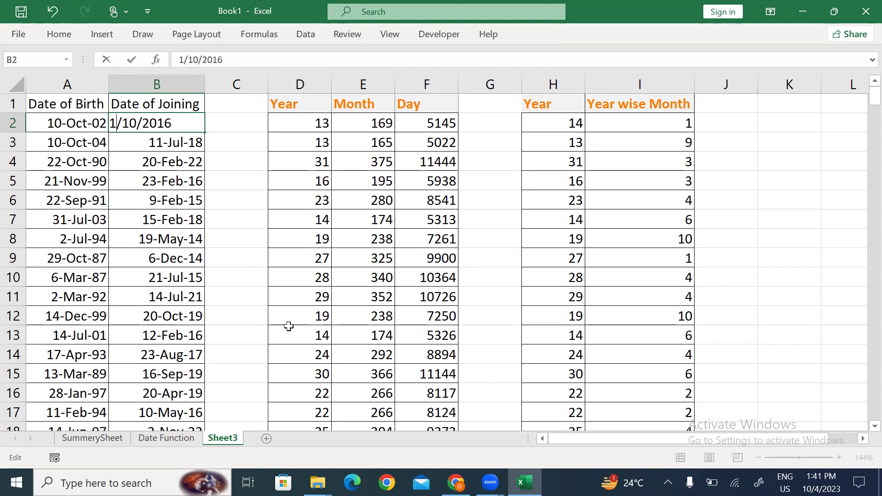
type("2")
key("Return")
key("Up")
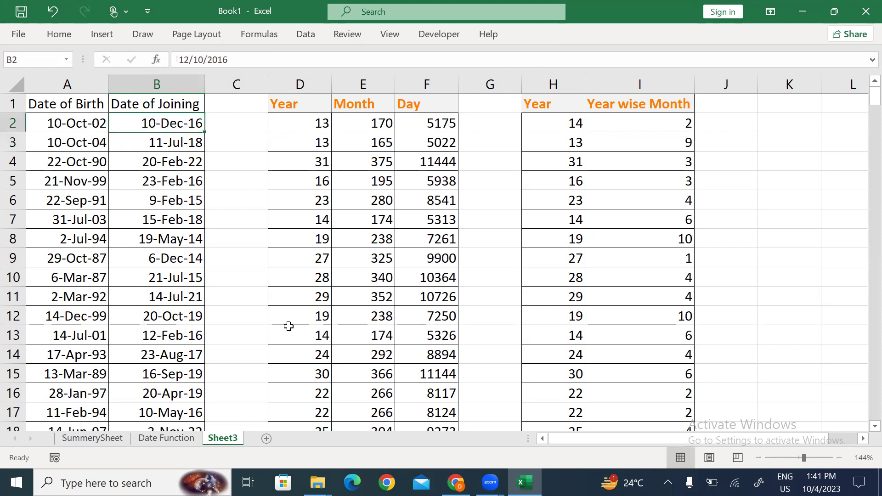
- Change the month of the Date of Joining in B2 to 1
key("F2")
key("Left")
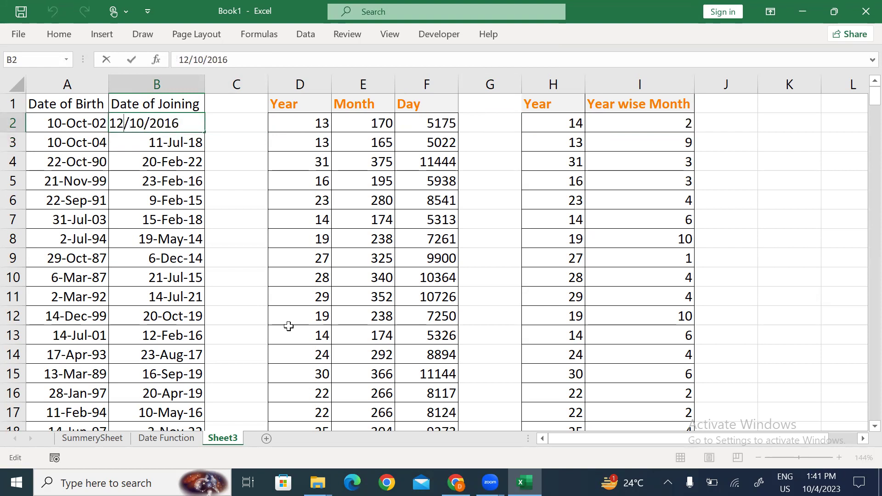
key("BackSpace")
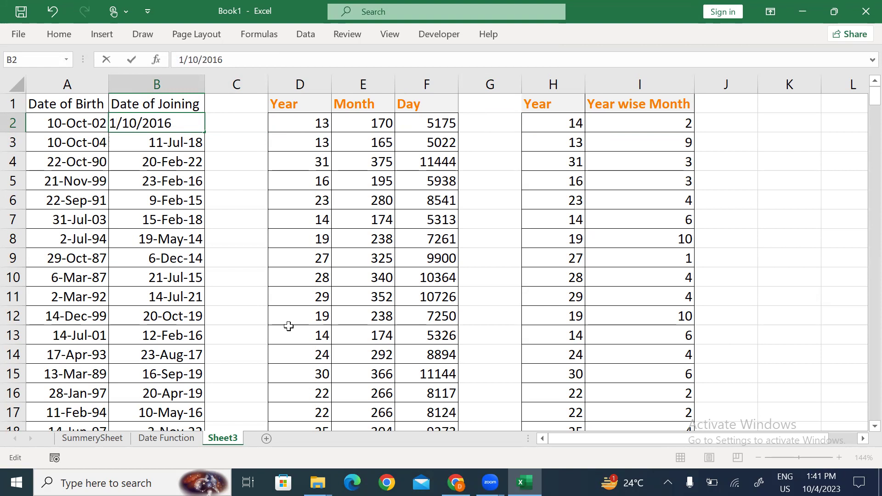
key("Return")
key("Up")
key("F2")
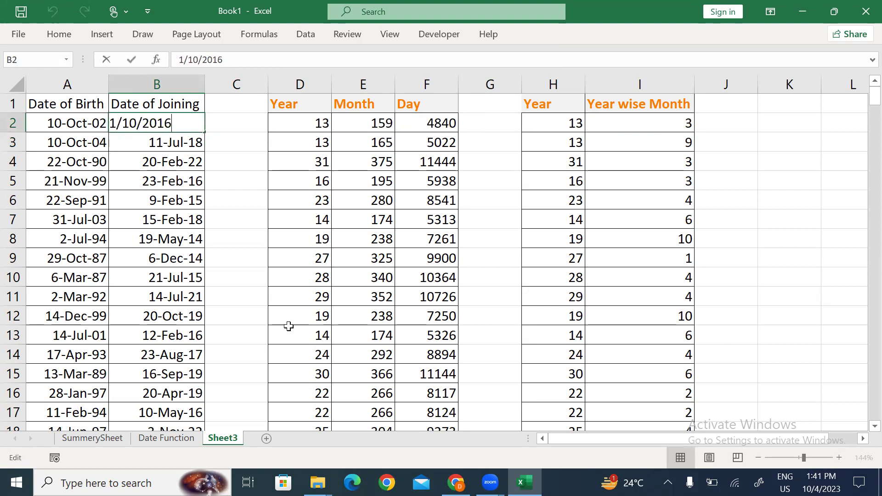
key("Return")
key("Up")
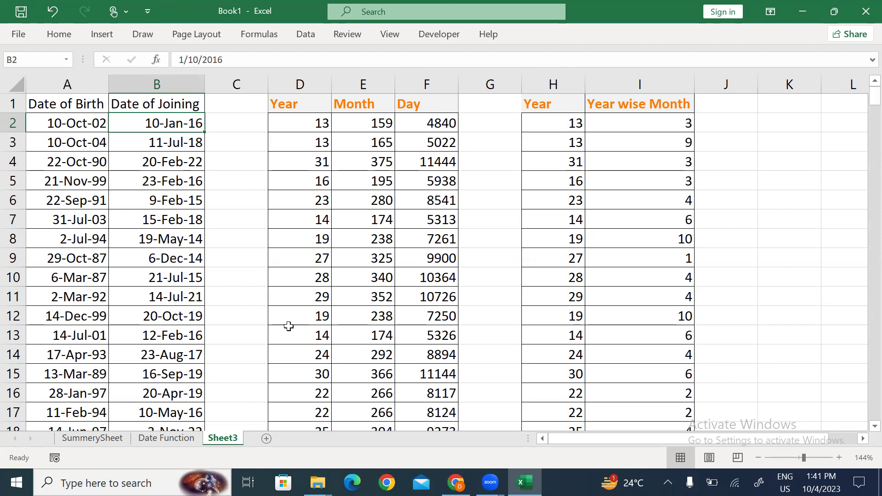
- Change the day of the Date of Joining in B2 to 22
key("Left")
key("Right")
key("F2")
key("Left")
key("Left")
key("Left")
key("Left")
key("Left")
key("BackSpace")
key("BackSpace")
type("22")
key("Return")
key("Up")
- Set the day of the Date of Joining in B2 to 30
key("F2")
key("Left")
key("Left")
key("Left")
key("Left")
key("Left")
key("BackSpace")
key("BackSpace")
type("30")
key("Return")
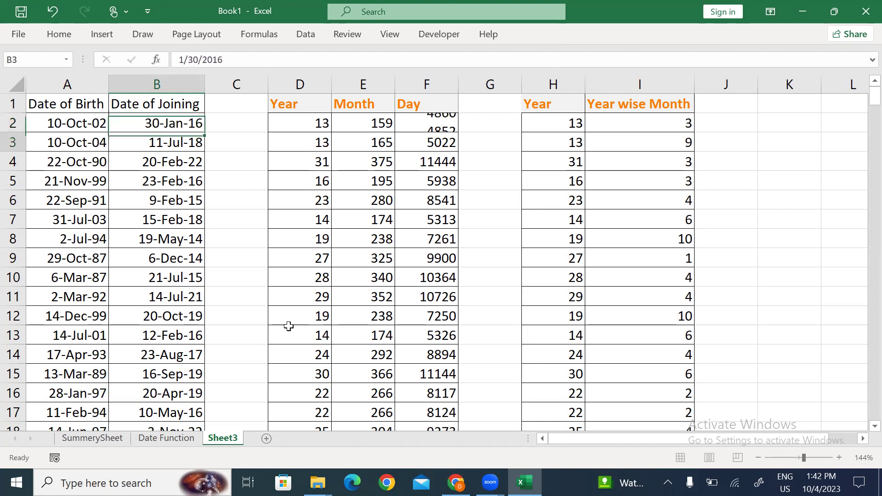
- Review the year and year-wise month results for the first record, ending at I2
key("Up")
key("Right")
key("Right")
key("Right")
key("Right")
key("Right")
key("Right")
key("Right")
key("Right")
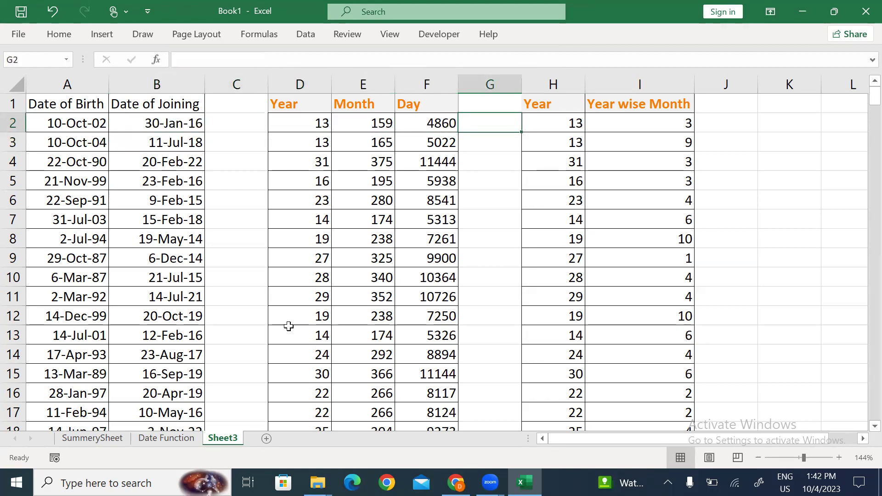
key("Left")
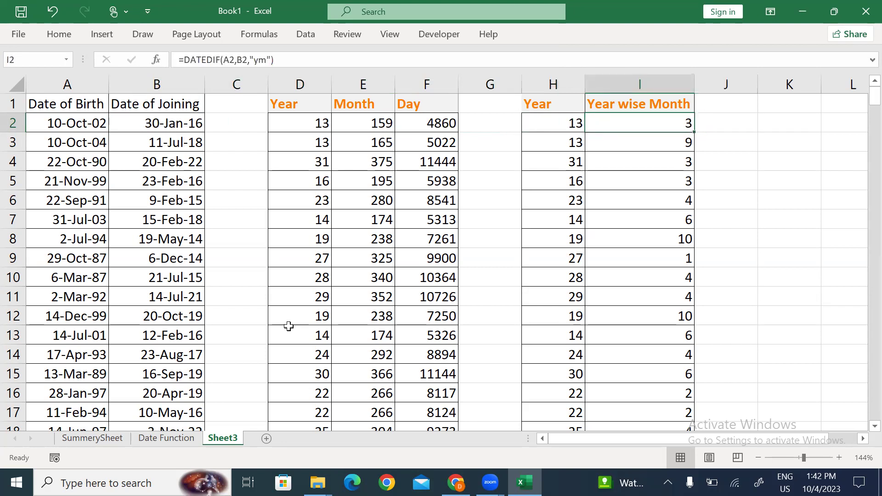
- Compare the birth and joining dates in row 3 with the year-wise months in I3:I8
key("Down")
key("Left")
key("Left")
key("Left")
key("Left")
key("Left")
key("Left")
key("Left")
key("Left")
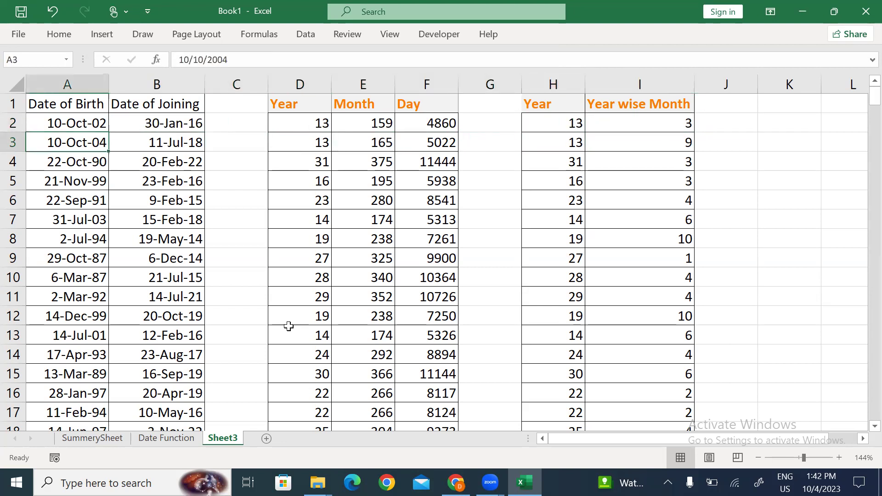
key("Right")
key("Left")
key("Right")
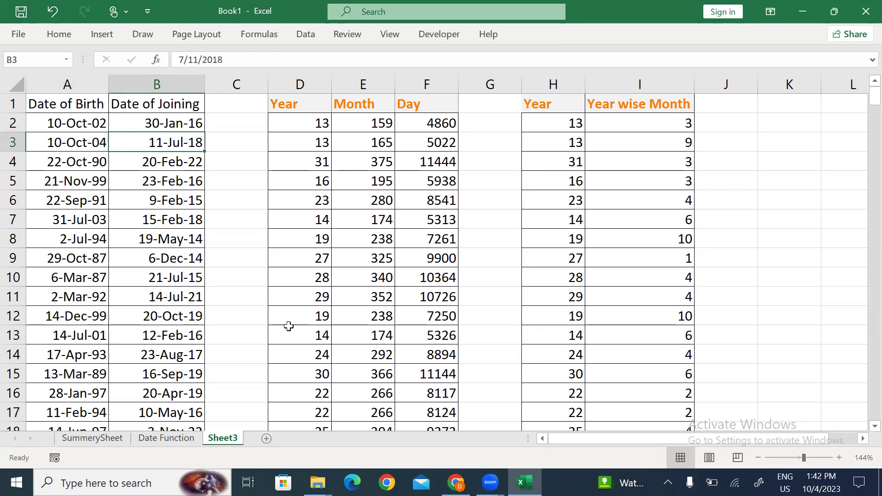
left_click_drag(663, 138, 671, 251)
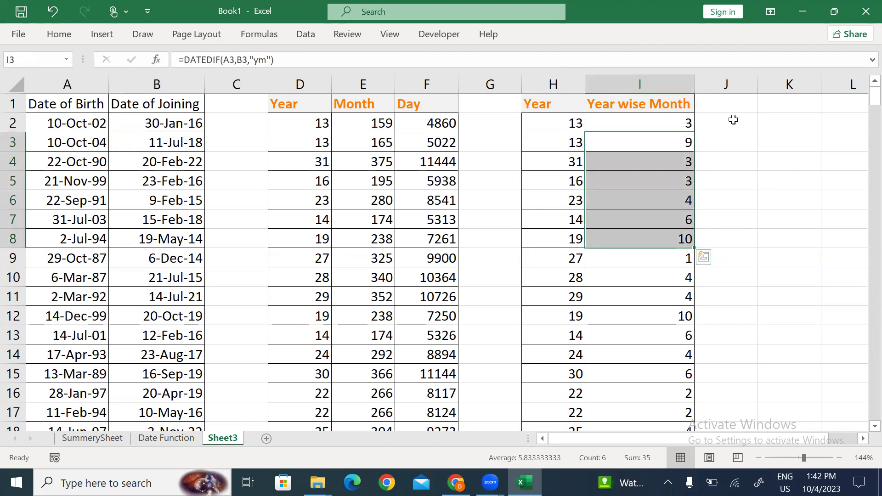
- Enter the heading Day in J1
left_click(729, 98)
type("Day")
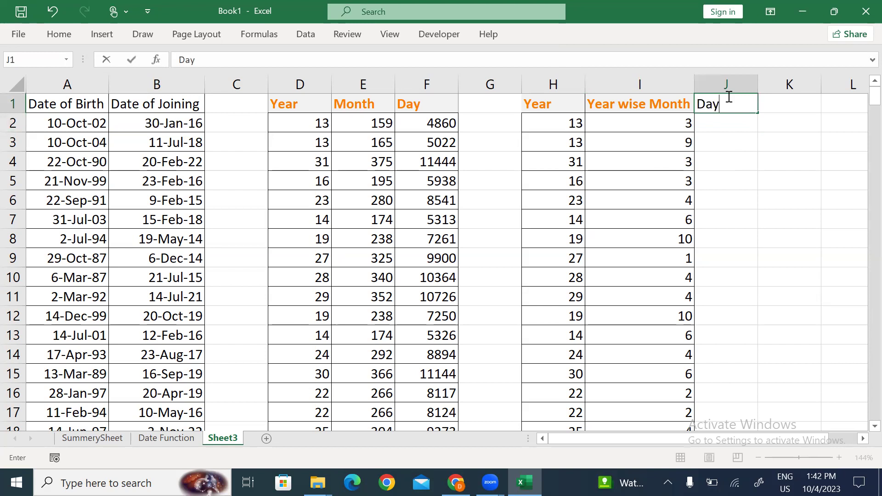
key("Return")
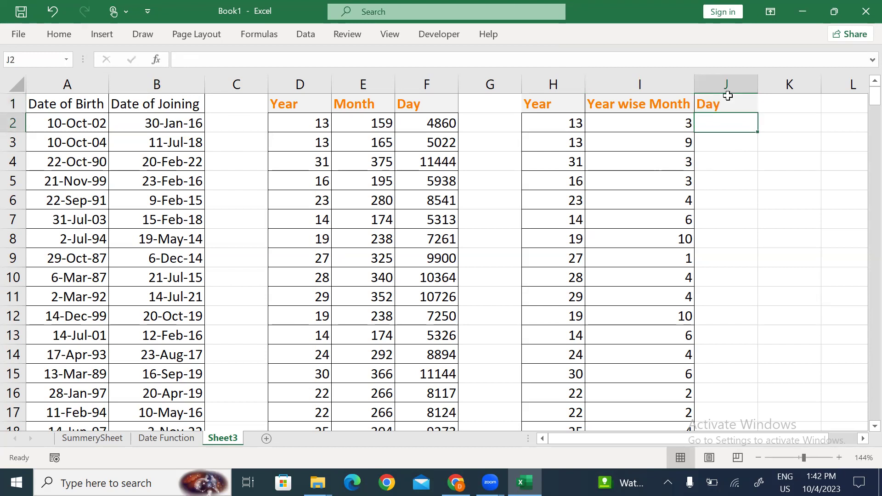
type("date")
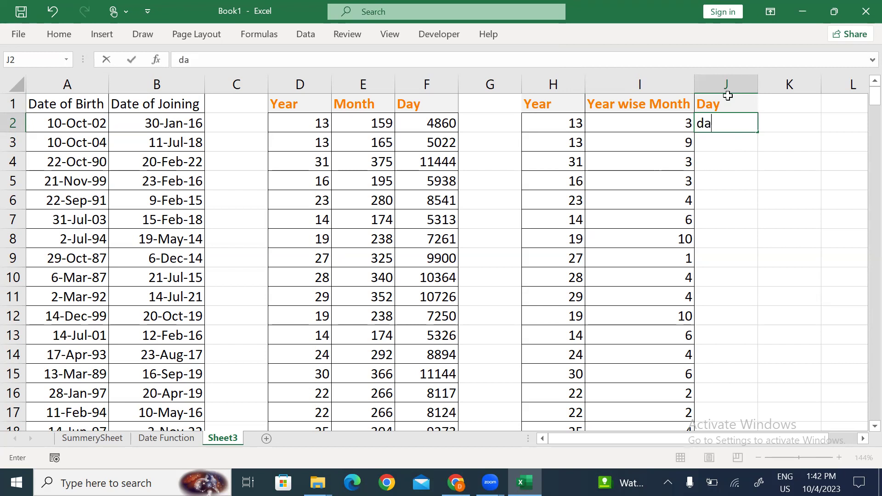
key("BackSpace")
key("BackSpace")
key("BackSpace")
key("BackSpace")
- Calculate the days remaining after complete months in J2 with =DATEDIF(A2,B2,"md")
type("=datedif(")
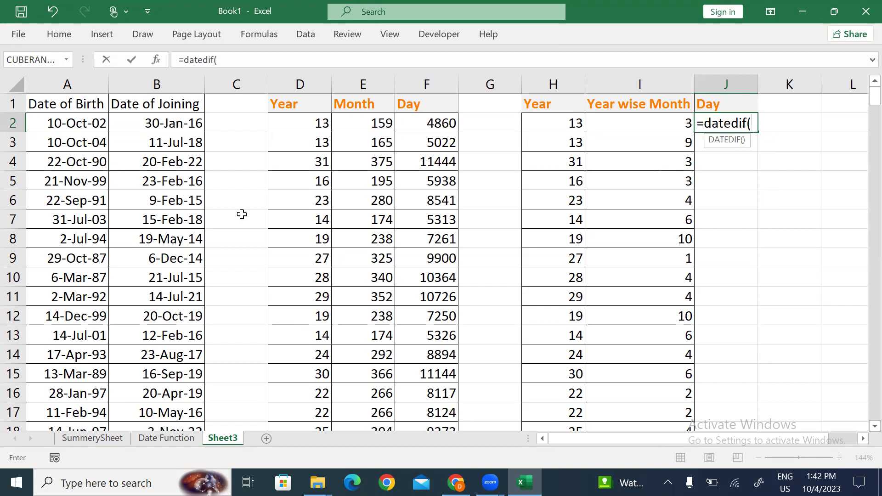
left_click(85, 124)
type(",")
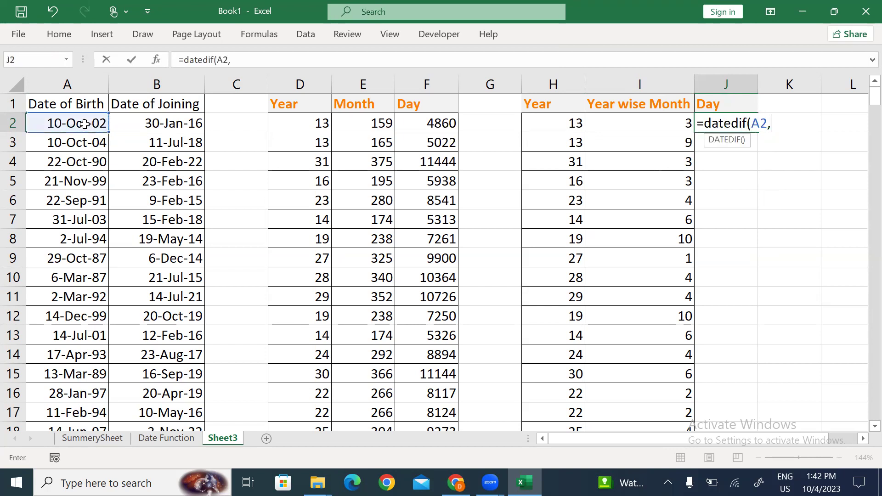
left_click(152, 121)
type(",\"")
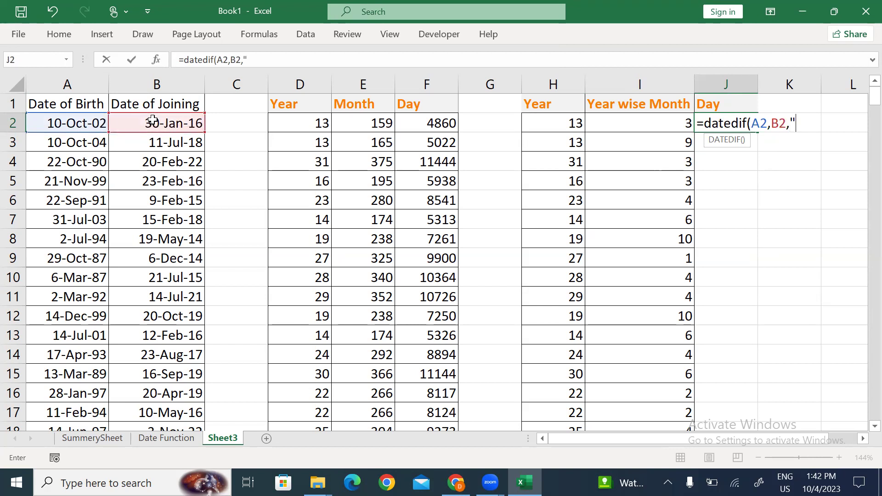
type("md\")")
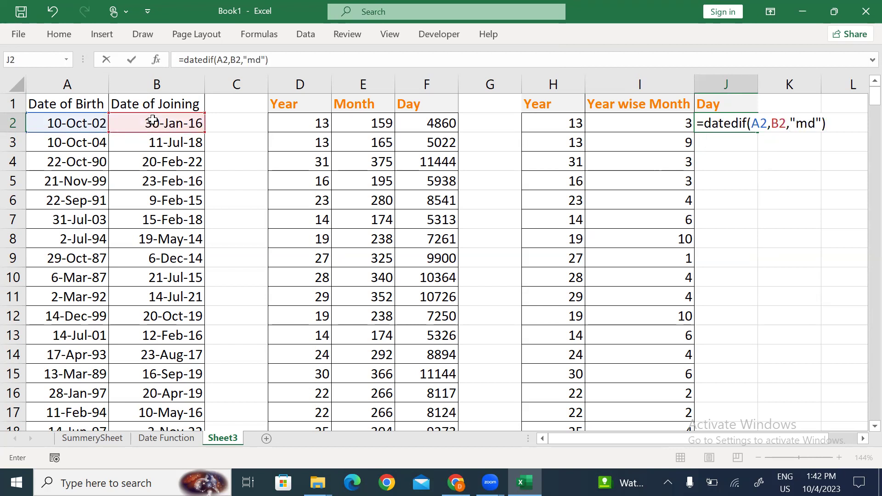
key("Return")
- Fill the remaining-days formula from J2 down to J300
key("Left")
key("ctrl+Down")
key("Right")
key("ctrl+shift+Up")
key("ctrl+d")
key("ctrl+Up")
key("Down")
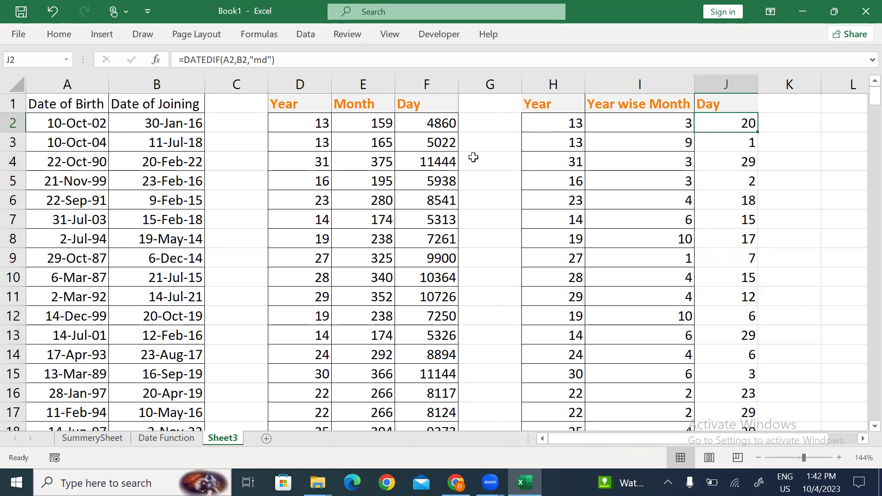
- Review the Day results in column J and the year, year-wise month and day values in H2:J2
left_click(730, 100)
key("ctrl+shift+Down")
key("ctrl+BackSpace")
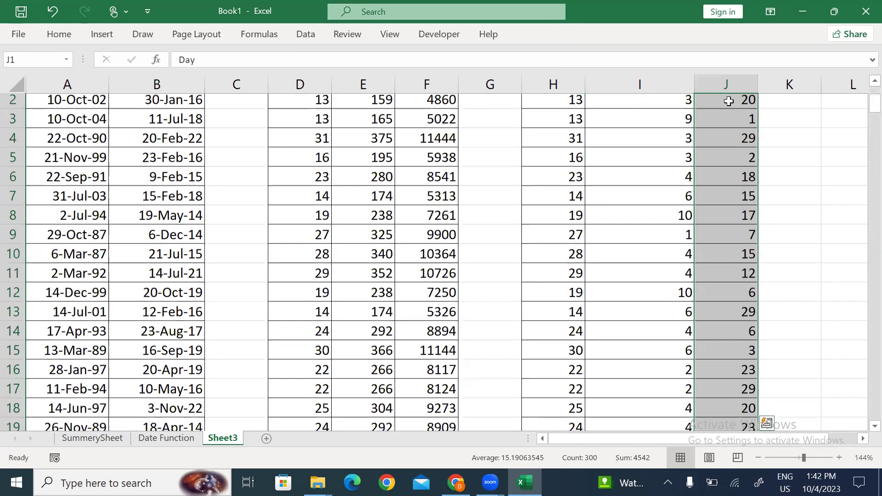
key("Down")
key("Up")
key("Left")
key("Left")
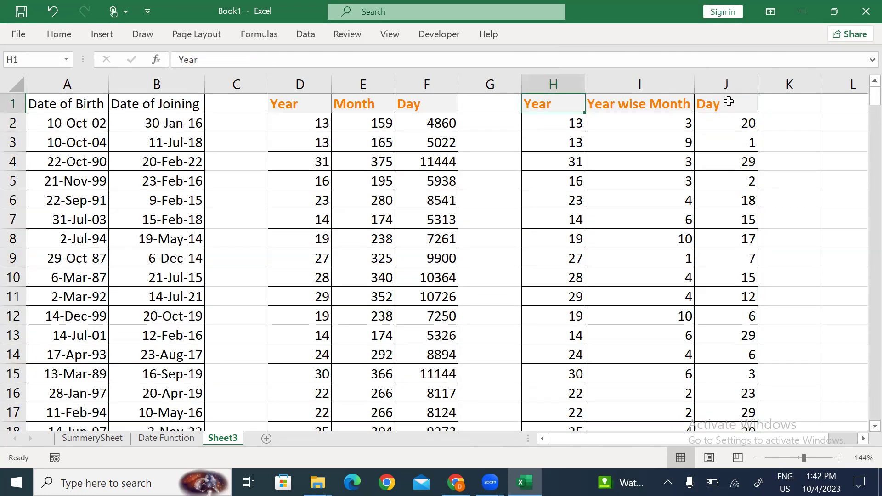
key("Down")
key("shift+Right")
key("shift+Right")
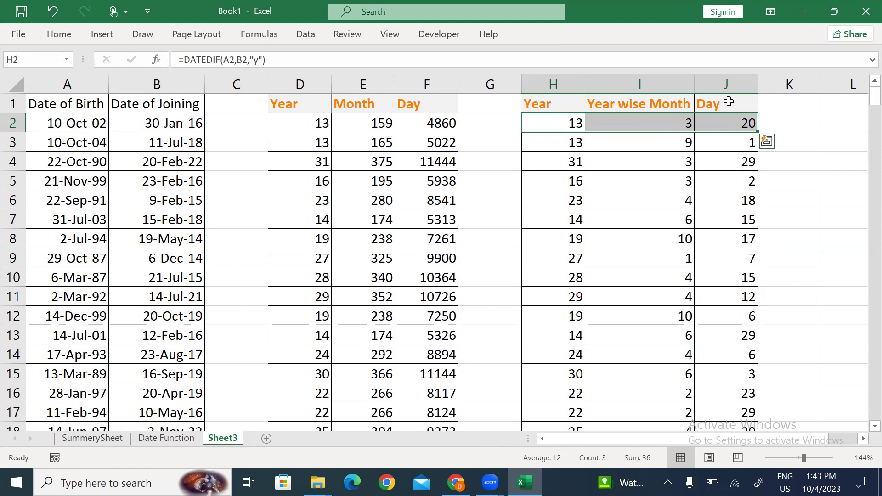
key("Right")
key("Right")
key("Right")
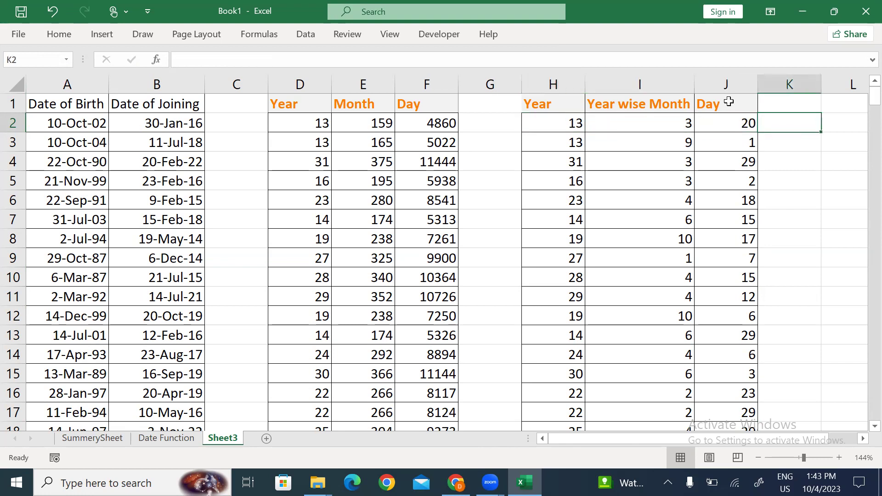
key("Right")
key("Right")
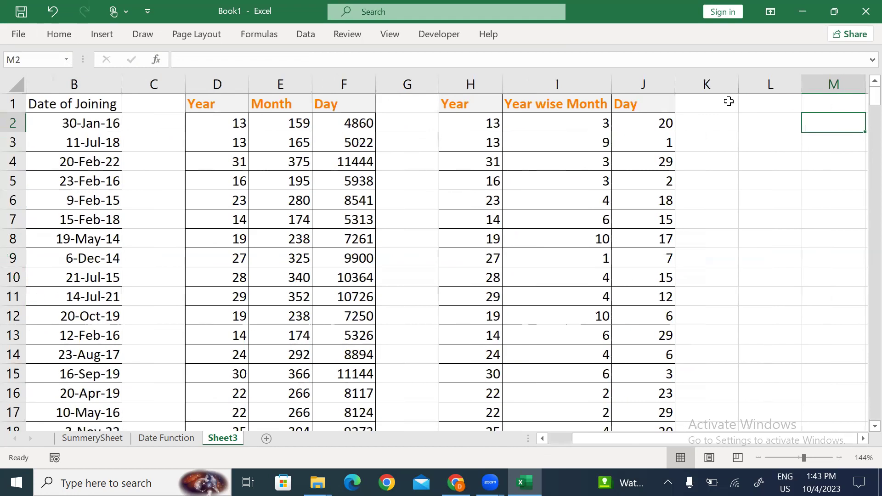
key("Left")
key("F2")
type("=date")
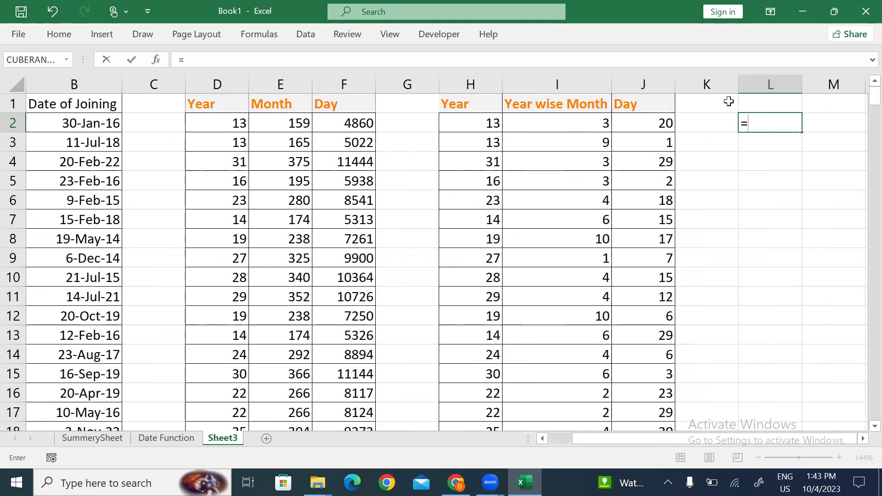
key("BackSpace")
key("BackSpace")
key("BackSpace")
key("BackSpace")
key("BackSpace")
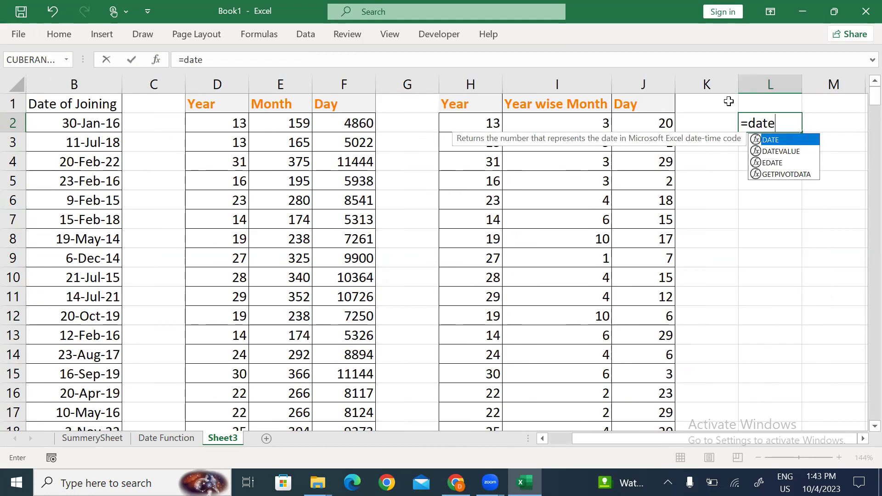
key("Return")
key("Up")
key("Up")
key("Down")
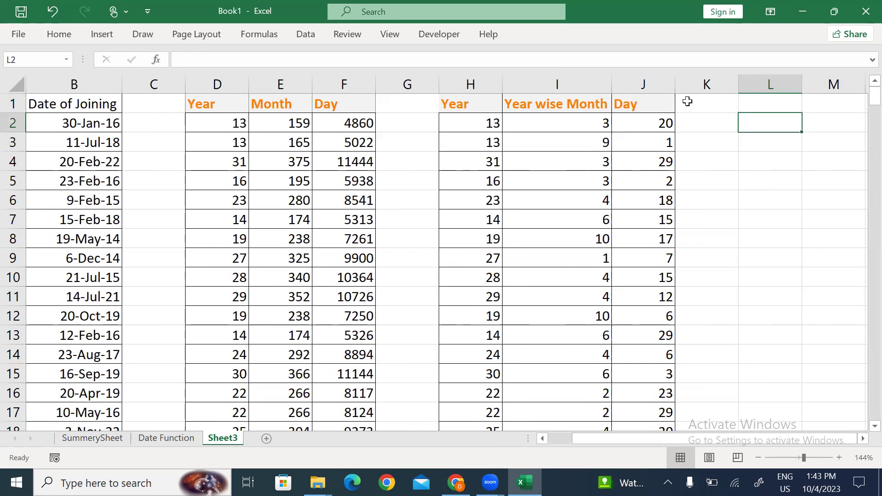
- Copy the Date of Birth and Date of Joining data in A1:B300
left_click(79, 142)
key("Left")
key("ctrl+Up")
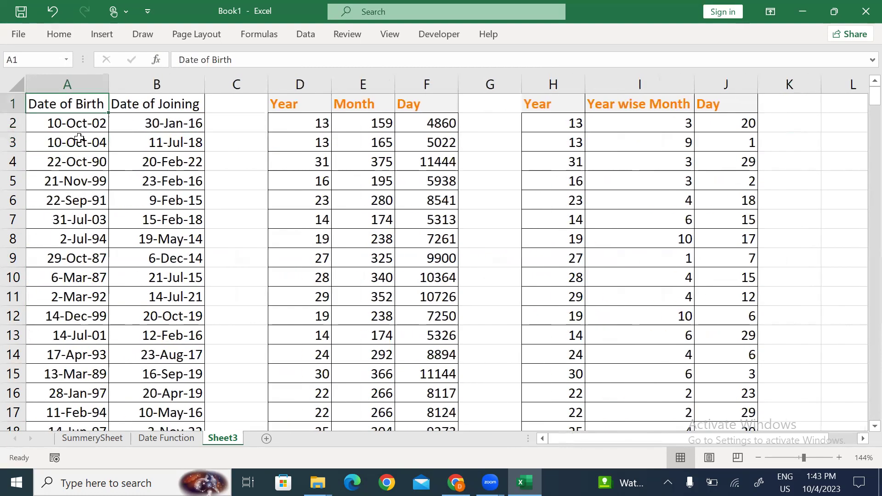
key("shift+Right")
key("ctrl+shift+Down")
key("ctrl+c")
key("ctrl+Home")
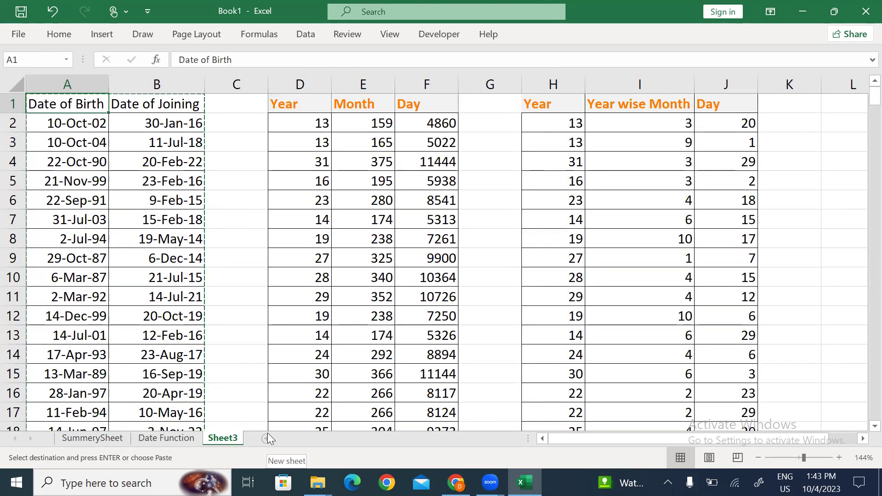
- Rename Sheet3 as DateDif
key("alt+h")
type("orDateDif")
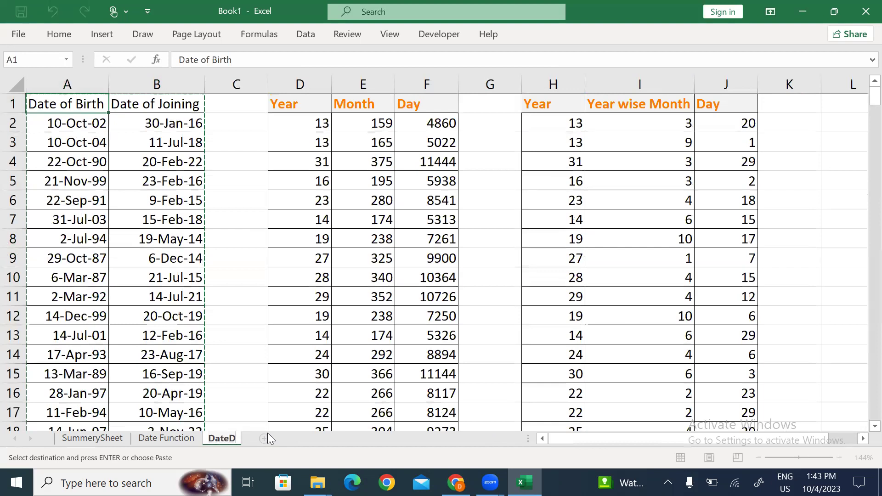
- Add a new sheet and paste the copied birth and joining dates into it starting at A1
left_click(129, 252)
key("ctrl+Up")
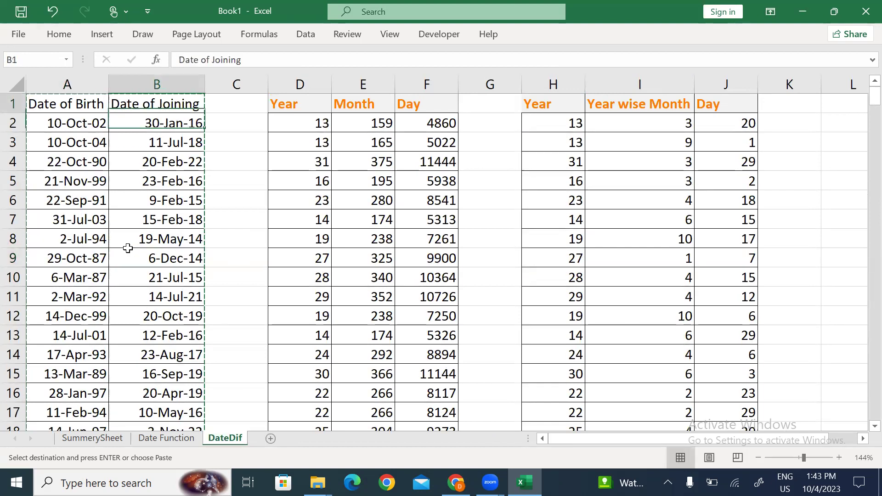
key("Left")
key("shift+Right")
key("ctrl+shift+Down")
key("ctrl+Home")
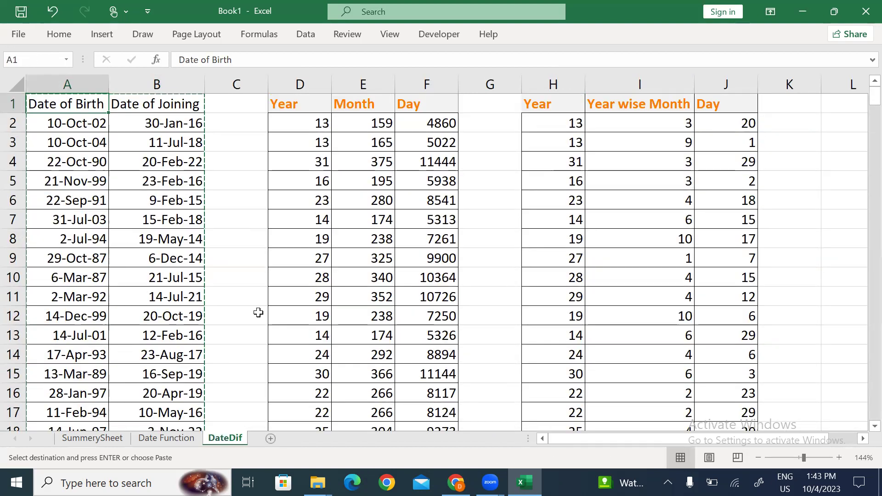
left_click(270, 438)
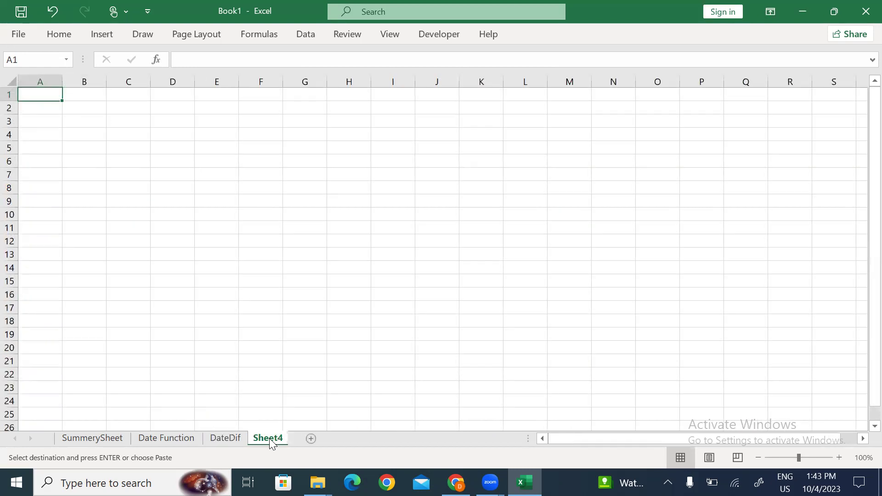
key("ctrl+v")
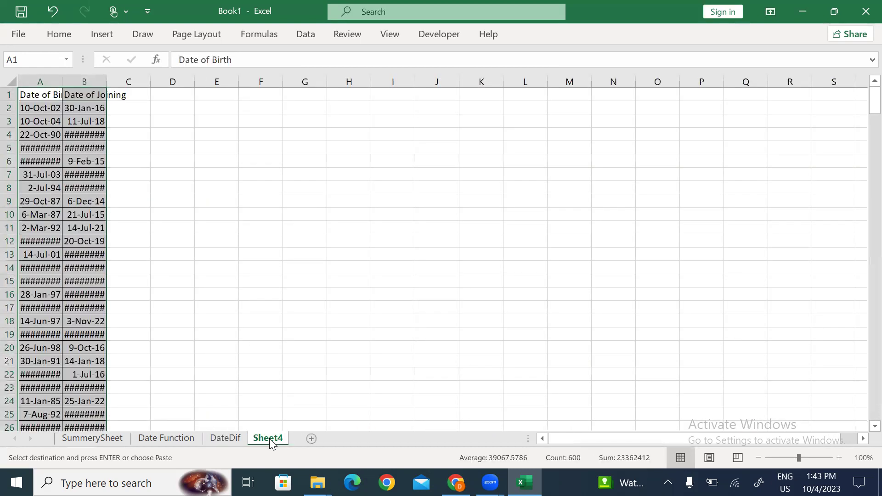
- Autofit columns A and B to their contents, then widen both slightly
key("alt+h")
key("o")
key("i")
key("Down")
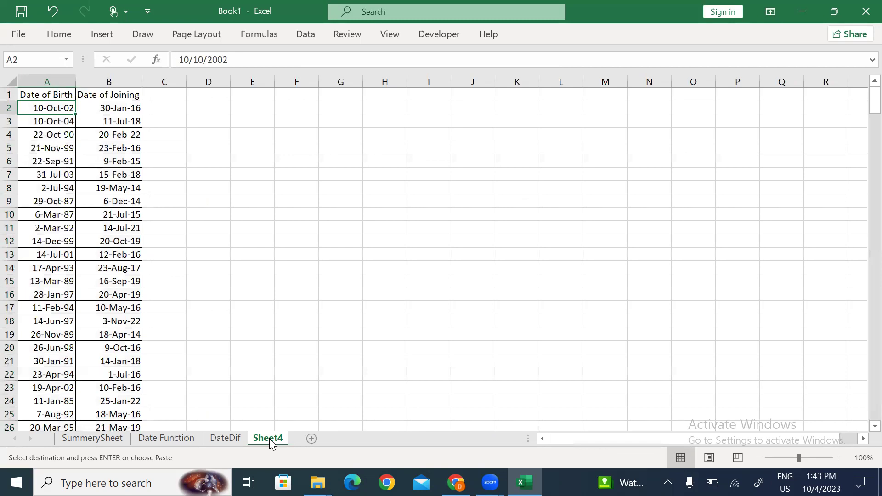
scroll(360, 390, "up", 3)
left_click_drag(112, 90, 125, 85)
left_click_drag(224, 83, 237, 84)
- Apply the Calculation cell style to the Date of Birth and Date of Joining headings in A1:B1
key("Up")
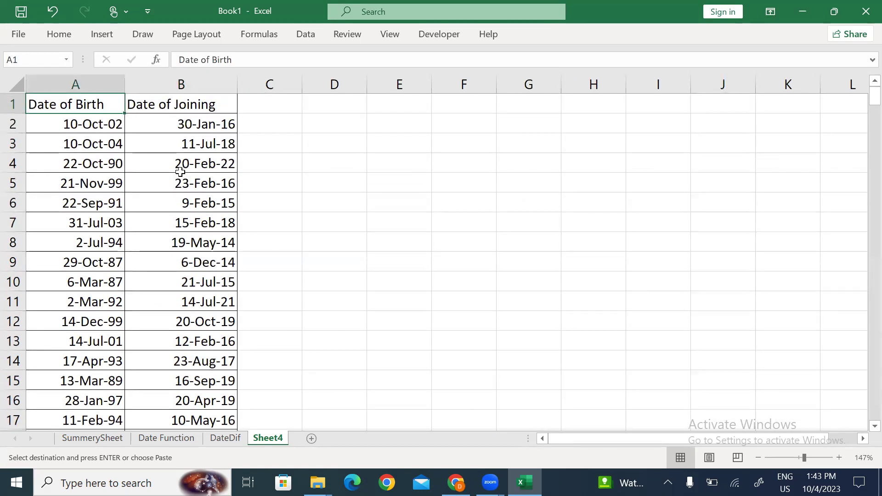
key("shift+Right")
key("alt+h")
key("j")
key("Down")
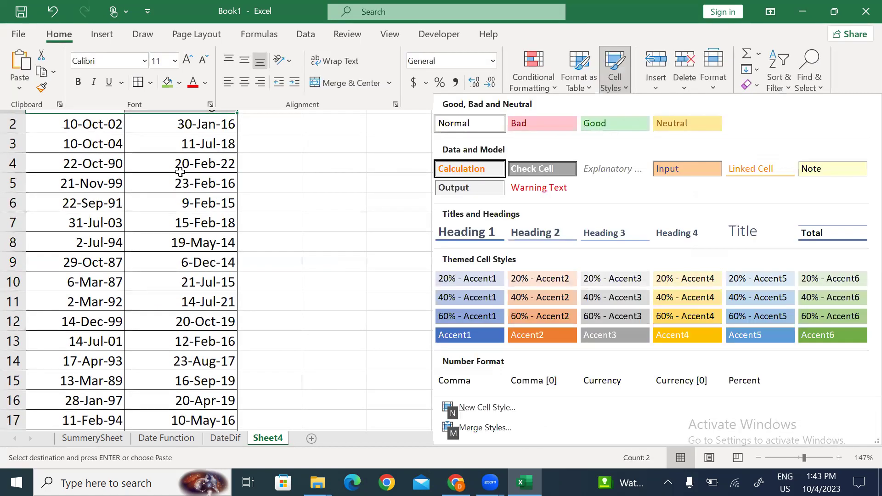
key("Return")
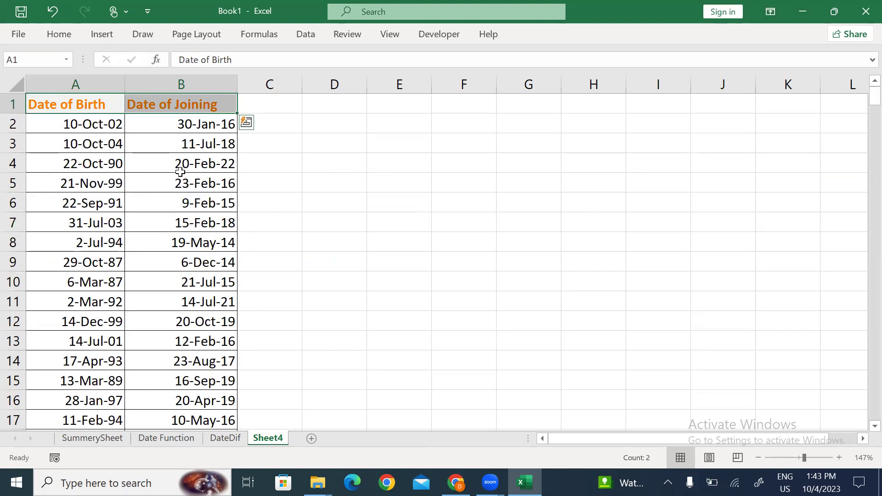
key("Down")
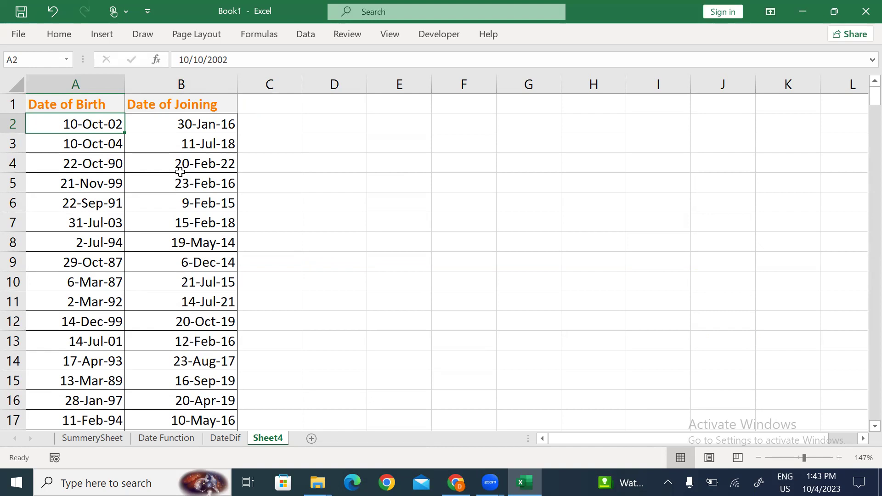
key("Up")
key("shift+Right")
key("Down")
key("Up")
key("shift+Right")
key("ctrl+shift+Down")
key("ctrl+Home")
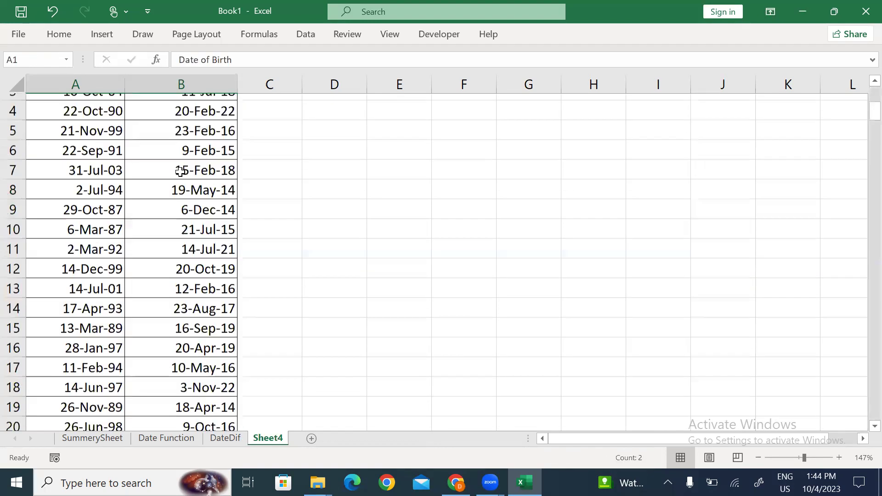
- Enter the heading Yearfrac in D1 and apply the Calculation cell style to it
key("Right")
key("Right")
key("Right")
key("Right")
key("Left")
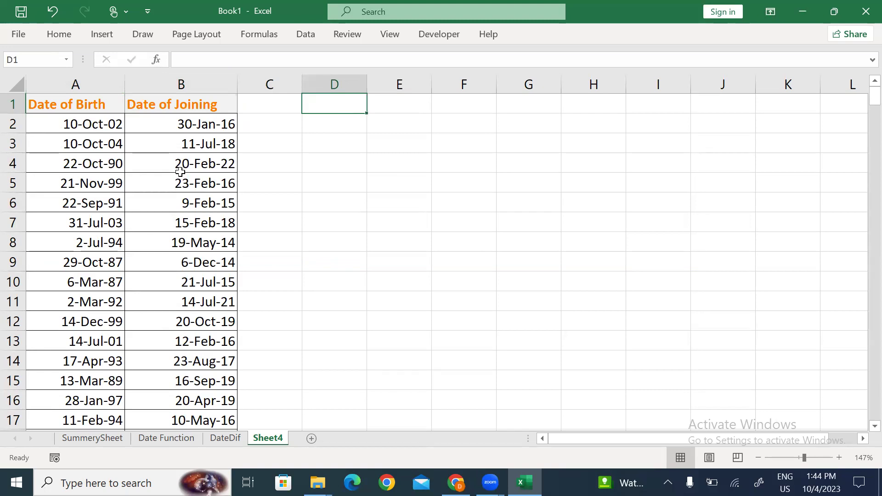
type("Yearfrac")
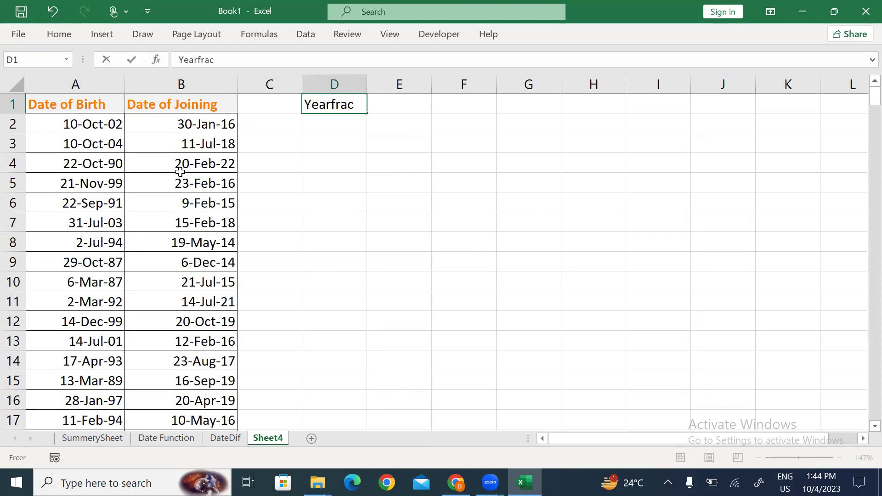
key("ctrl+Return")
key("alt+h")
key("j")
key("Down")
key("Return")
- Calculate the fractional years between the birth and joining dates in D2 with =YEARFRAC(A2,B2)
key("Down")
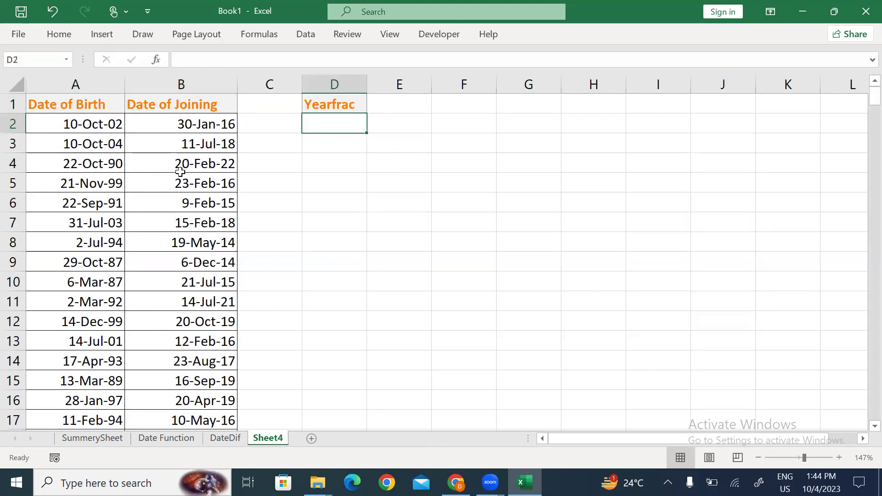
type("=year")
key("Down")
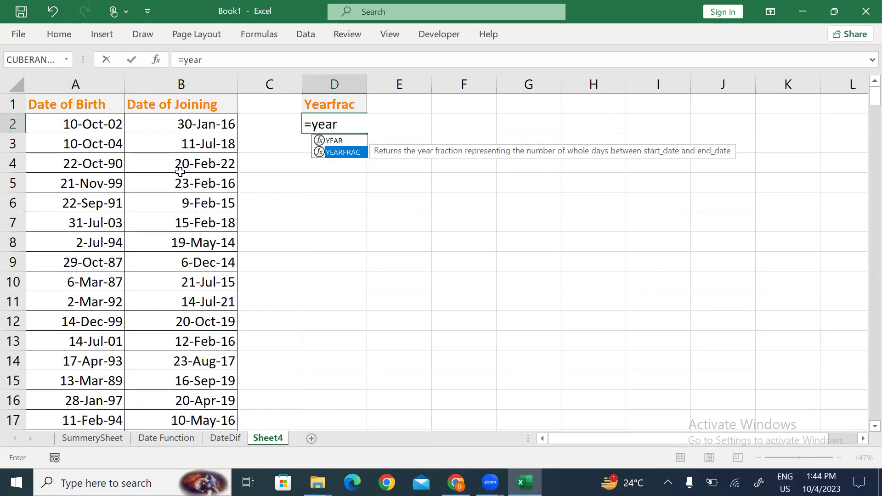
key("Tab")
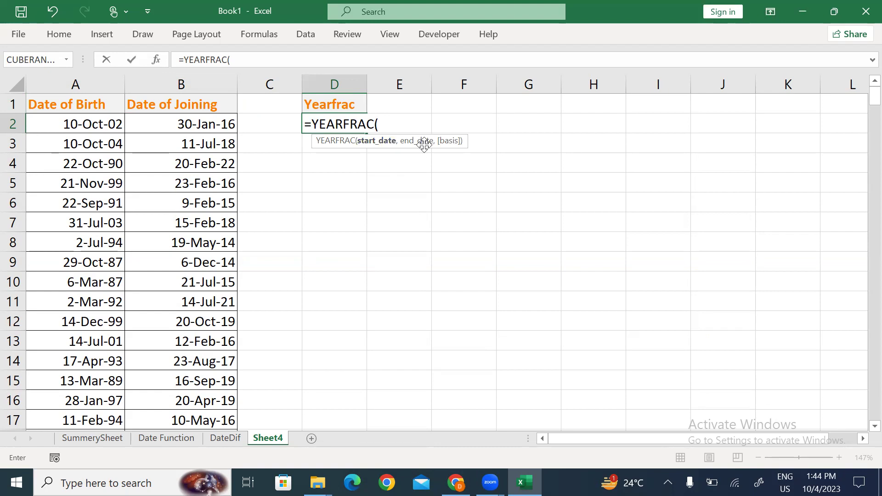
left_click(83, 124)
type(",")
left_click(170, 125)
type(")")
key("Return")
key("Up")
- Fill the YEARFRAC formula from D2 down to D300
left_click(170, 124)
key("ctrl+Down")
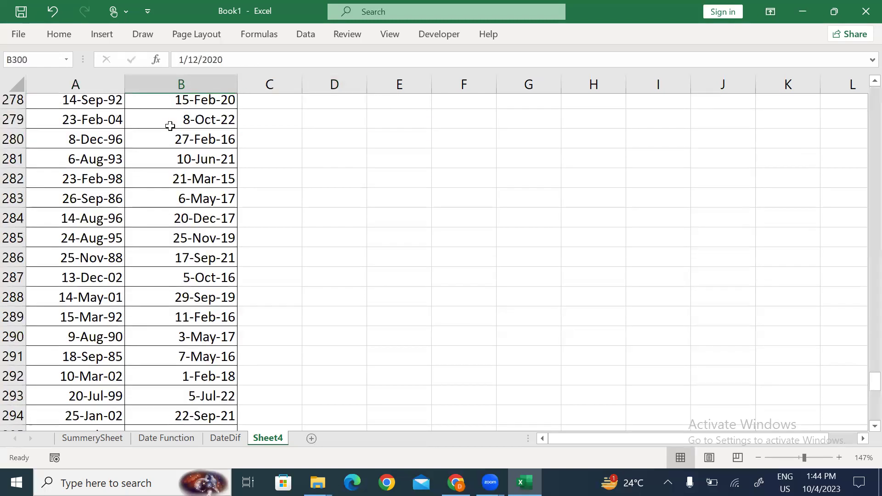
key("Right")
key("Right")
key("ctrl+shift+Up")
key("ctrl+d")
key("ctrl+Up")
key("Down")
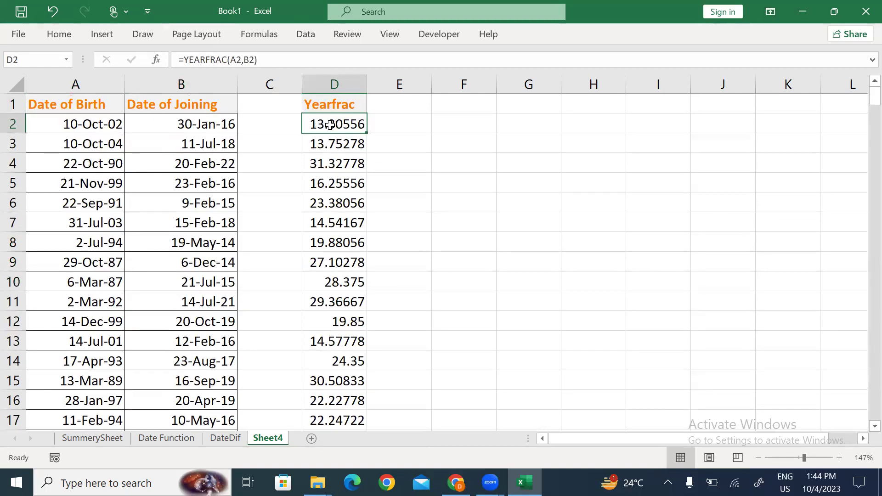
- Compare the year, month and day results in rows 2 and 3 of the DateDif sheet with Sheet4's Yearfrac values
left_click(225, 438)
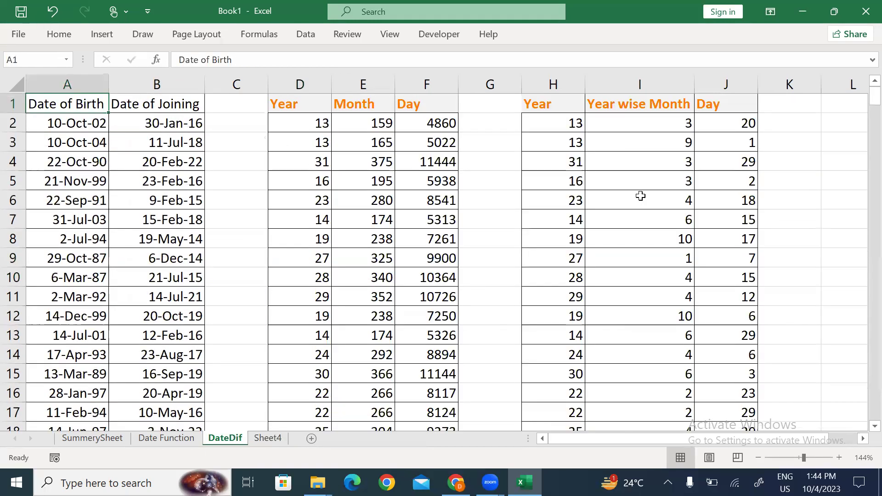
left_click_drag(550, 122, 726, 122)
left_click(727, 123)
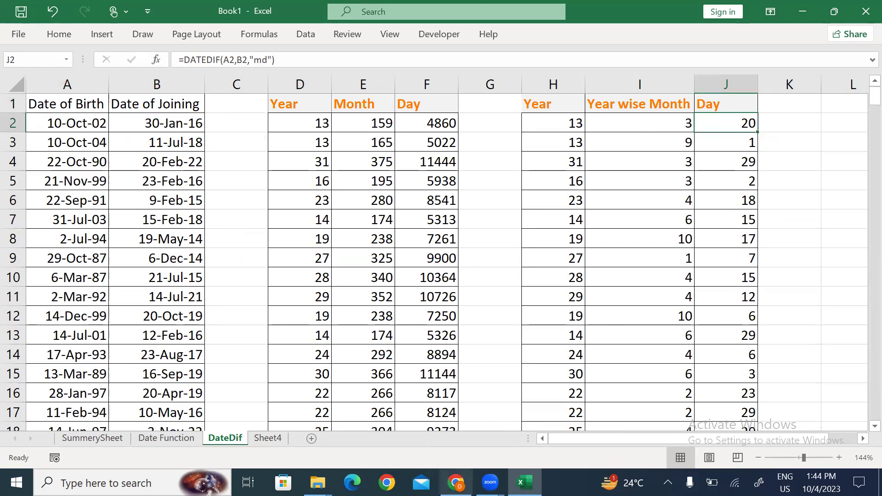
left_click(263, 441)
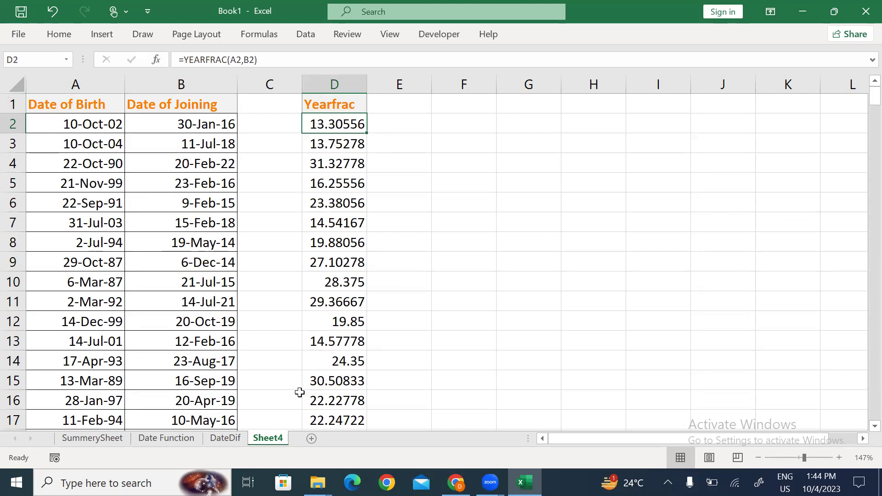
left_click(237, 438)
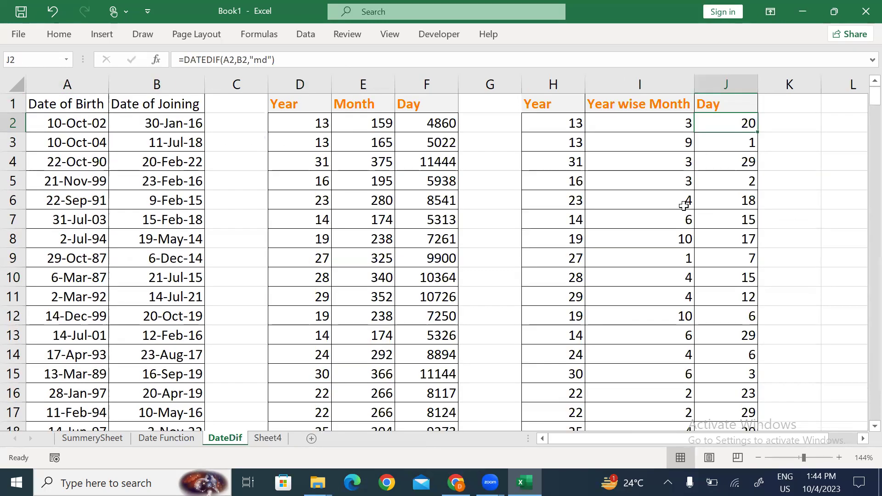
left_click_drag(581, 142, 732, 142)
left_click(732, 142)
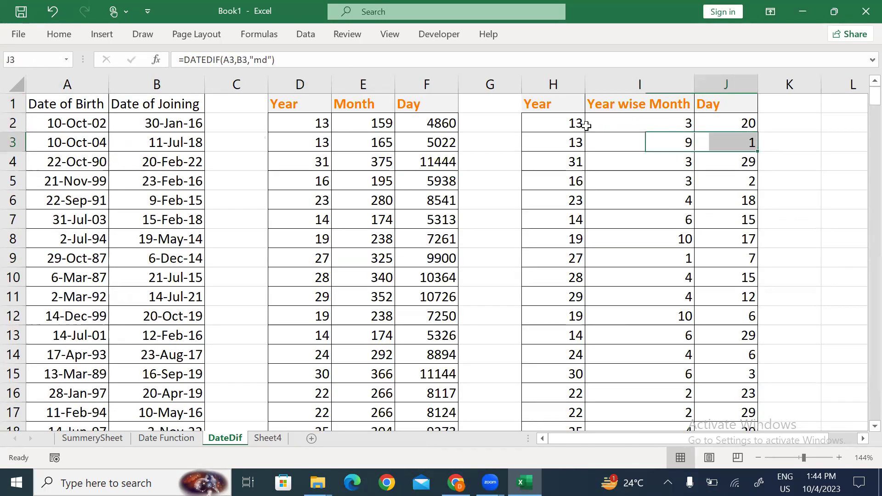
left_click(271, 440)
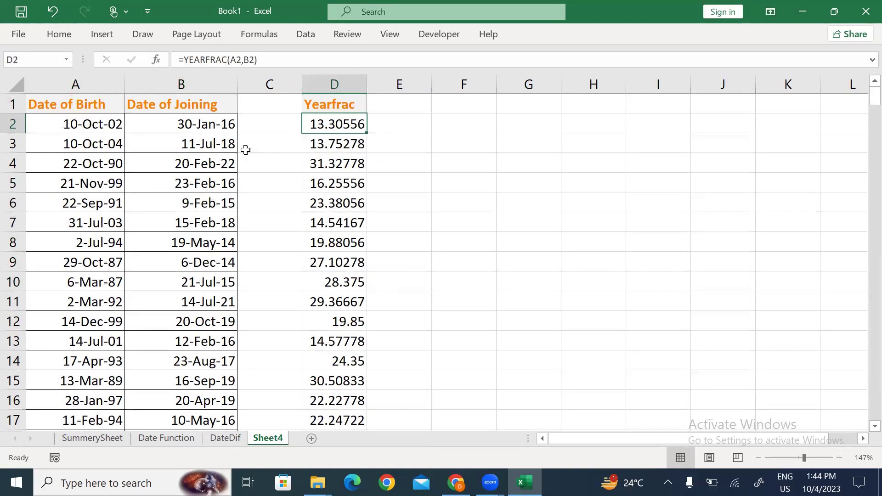
- Widen column D slightly to show more decimals of the Yearfrac values
left_click(318, 145)
left_click_drag(367, 83, 379, 83)
left_click(414, 144)
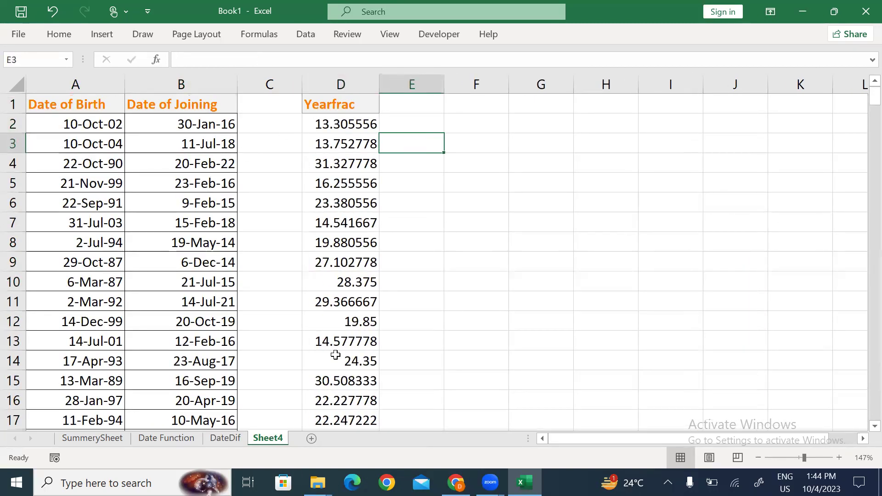
- Apply all borders to the Yearfrac column D1:D300
left_click(338, 102)
key("ctrl+shift+Down")
scroll(343, 102, "up", 20)
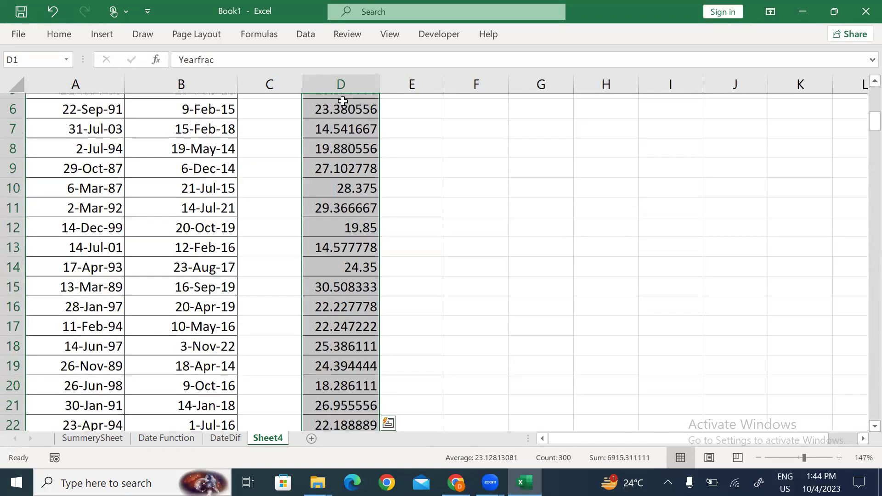
left_click(343, 101)
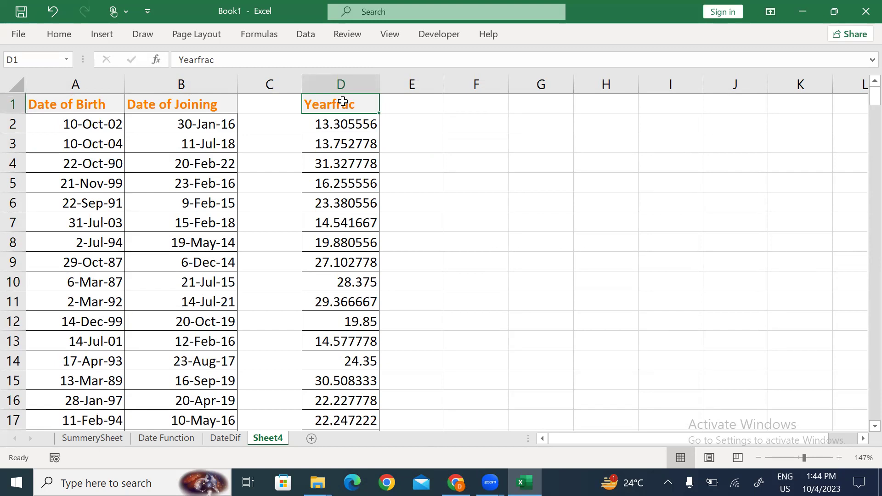
key("Down")
key("Down")
key("Down")
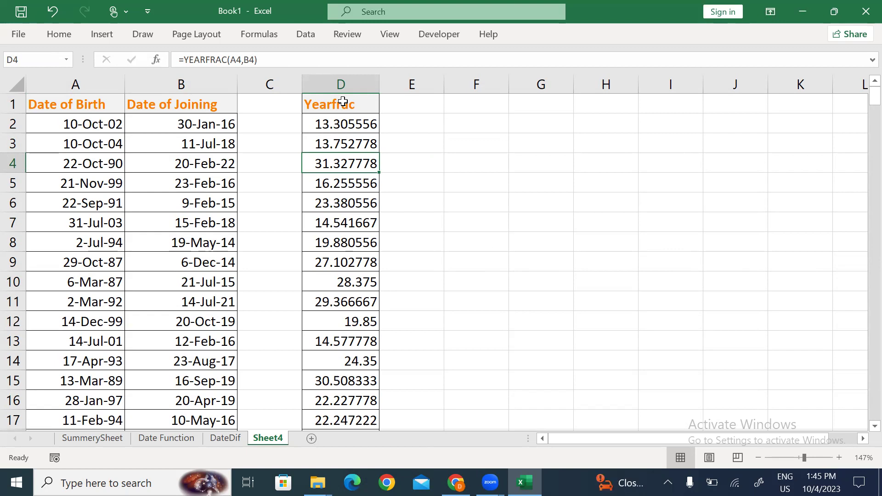
key("Left")
key("Left")
key("Left")
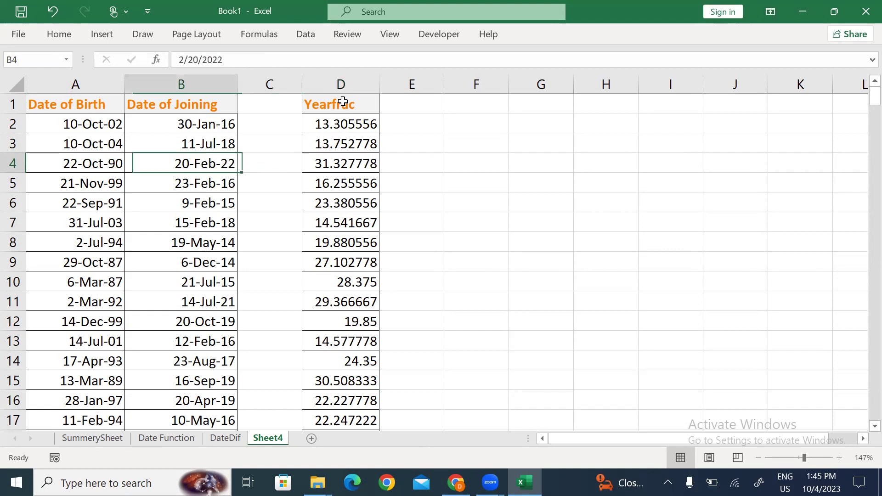
key("Up")
key("Up")
key("Up")
key("ctrl+shift+Down")
key("ctrl+c")
key("ctrl+Up")
key("Right")
key("Right")
key("Right")
key("Right")
key("Right")
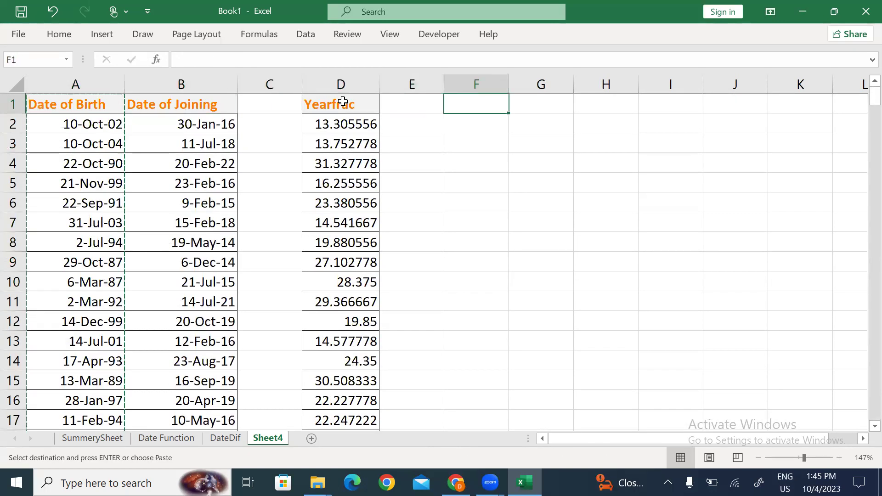
key("Escape")
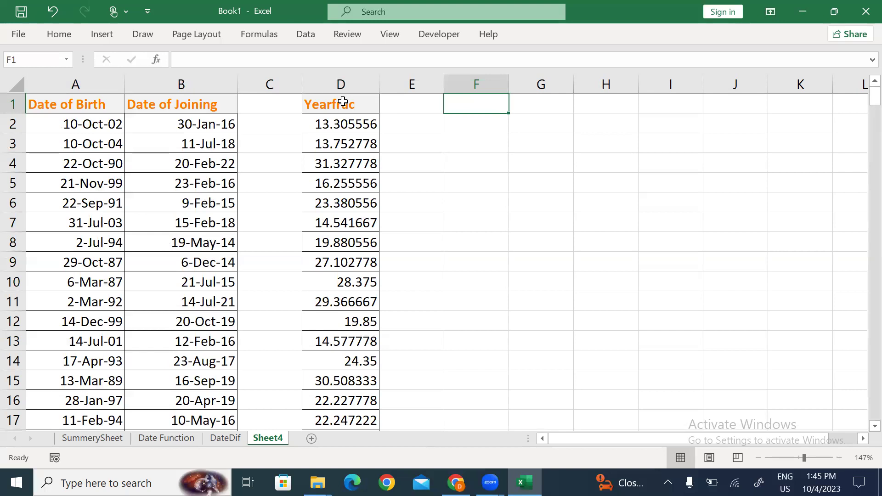
- Look through the joining dates and the DATEDIF results on the DateDif sheet
left_click(227, 439)
left_click(523, 123)
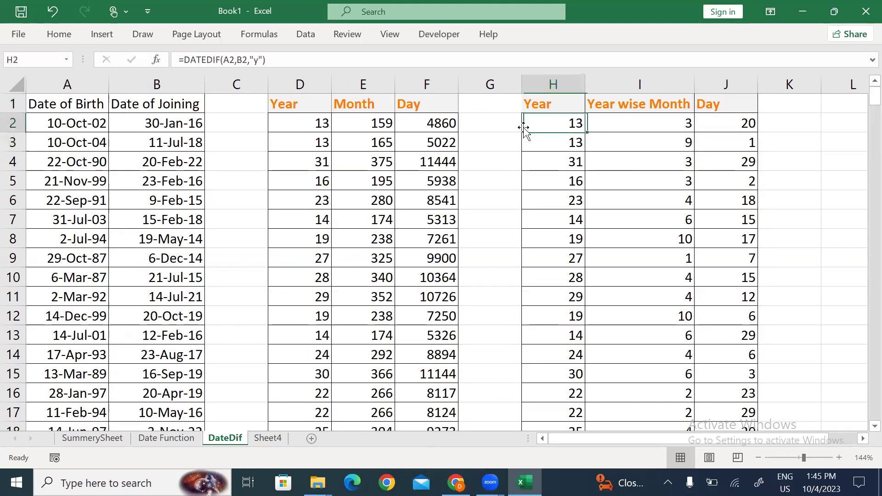
left_click_drag(194, 125, 202, 407)
scroll(156, 315, "down", 4)
left_click(156, 315)
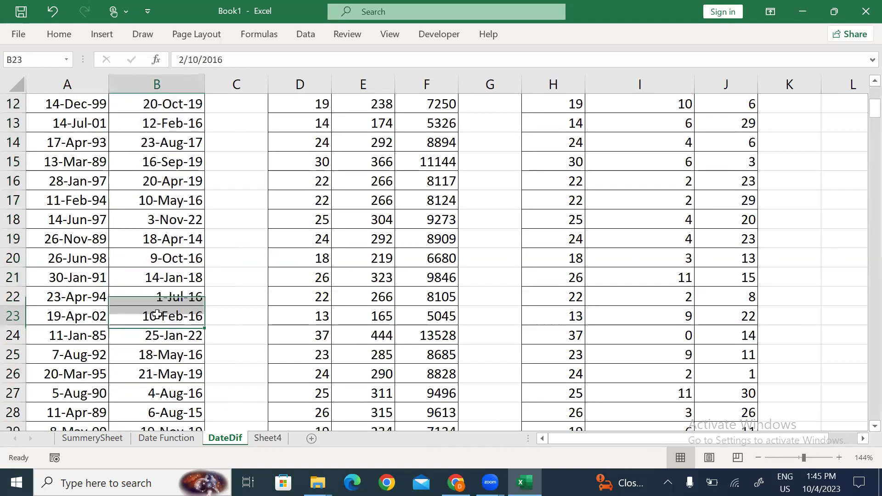
key("ctrl+Up")
key("Right")
key("Right")
key("Right")
key("Right")
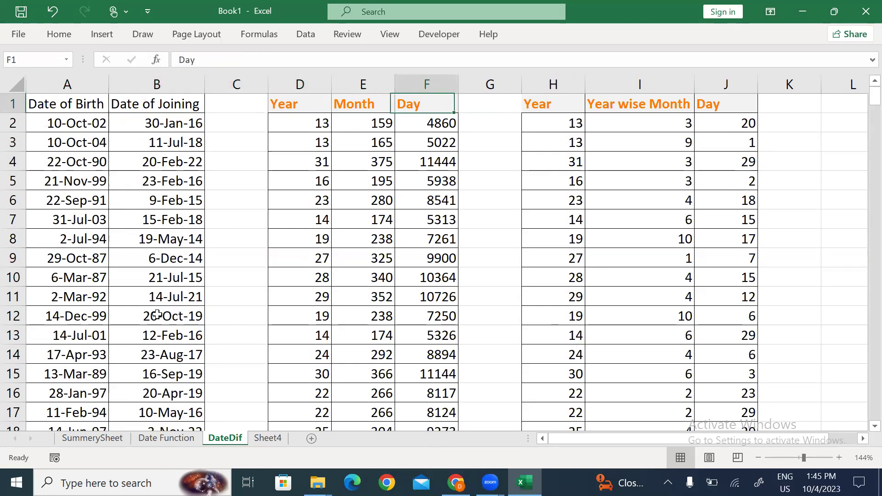
- Apply all borders to the Year, Year wise Month and Day headers in H1:J1
key("Right")
key("Right")
key("Down")
key("Up")
key("ctrl+shift+Right")
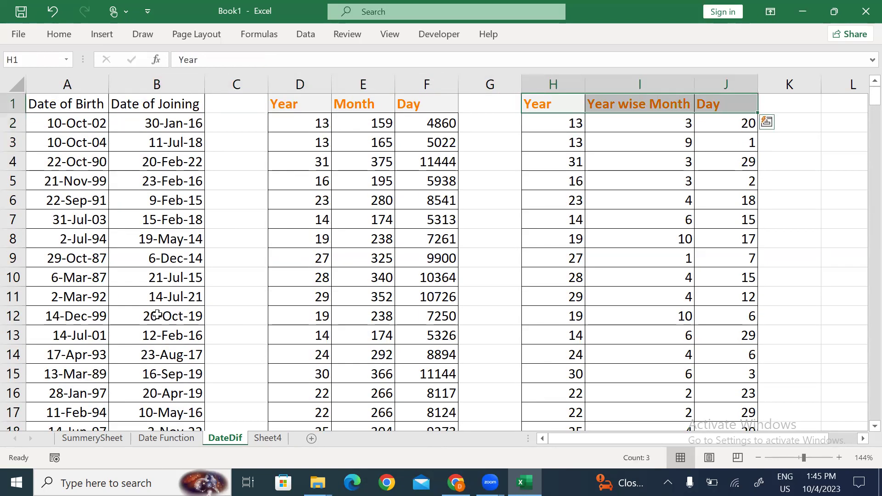
key("alt+h")
key("b")
key("a")
- Join the year, month and day results of row 2 in L2 with =H2&I2&J2
key("Down")
key("Right")
key("Right")
key("Right")
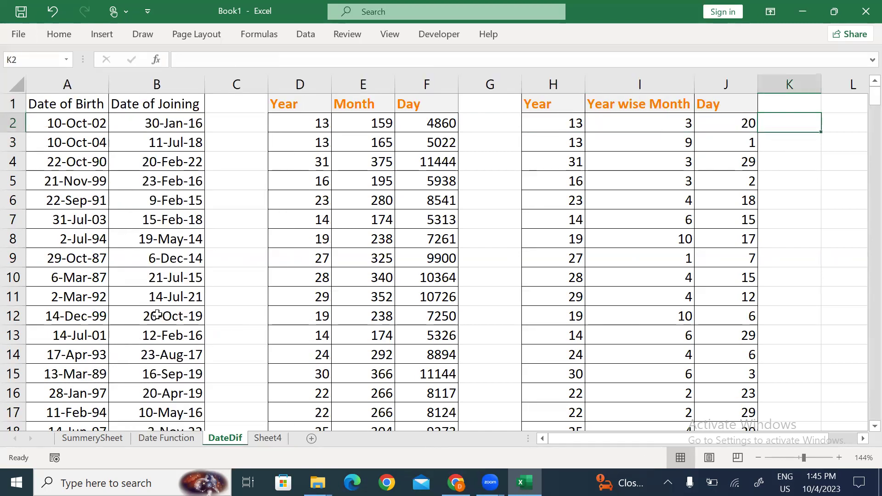
key("Right")
key("Right")
key("Left")
type("=")
key("Left")
key("Left")
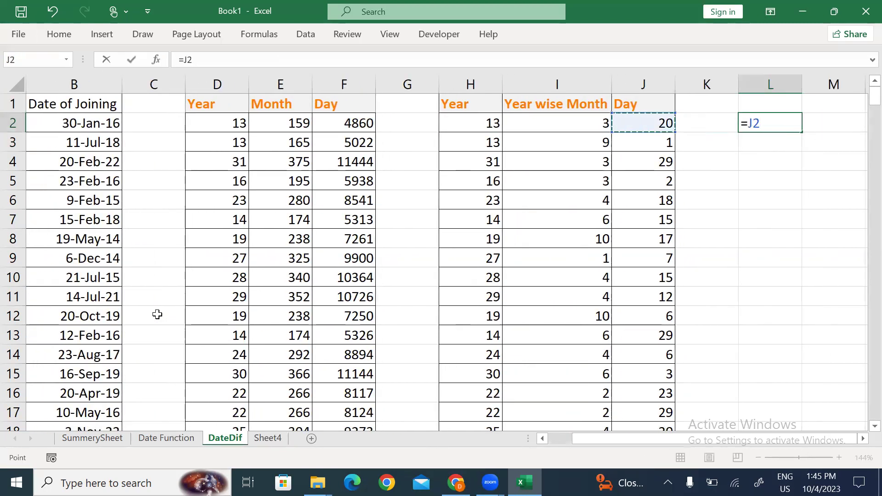
key("Left")
key("Left")
type("&")
key("Left")
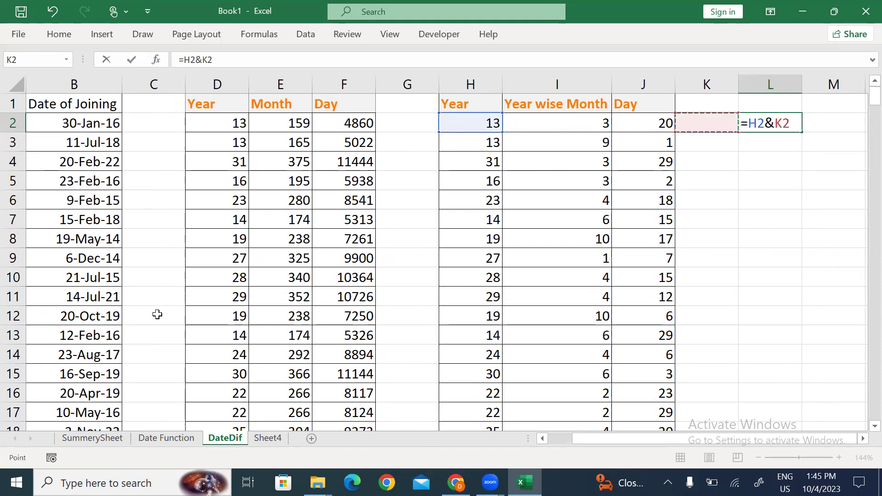
key("Left")
key("Left")
type("&")
key("Left")
key("Left")
key("Return")
key("Up")
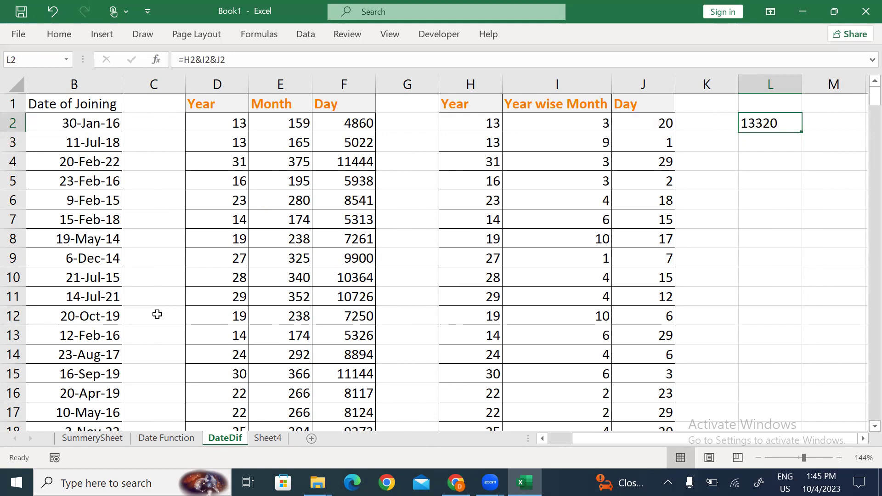
- Change the formula in L2 to =H2&":"&I2&":"&J2 so the year, month and day are separated by colons
key("F2")
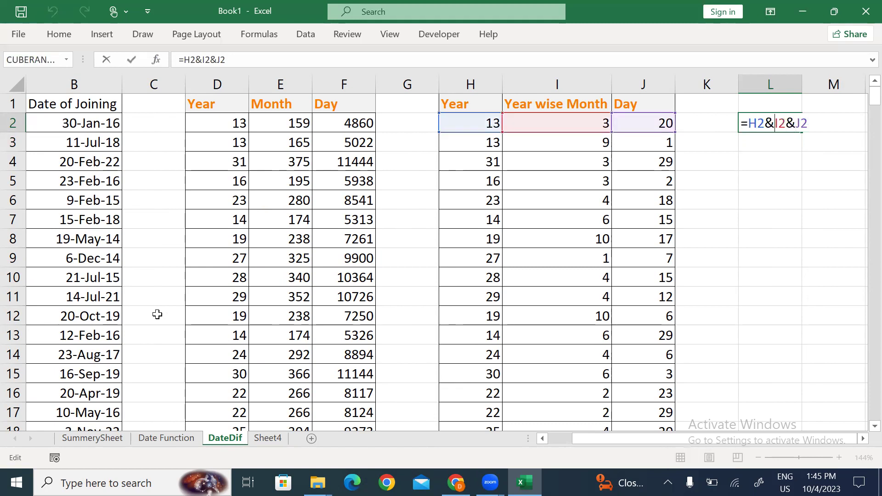
type("\":\"")
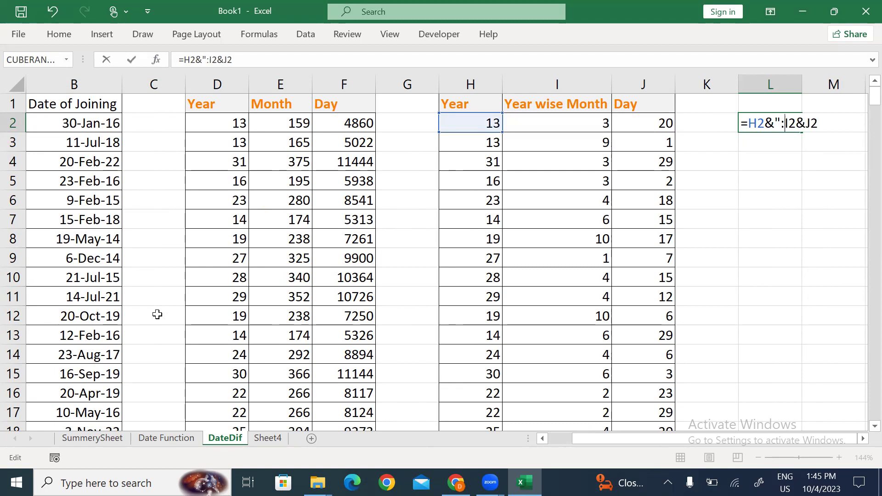
key("Left")
type("\"")
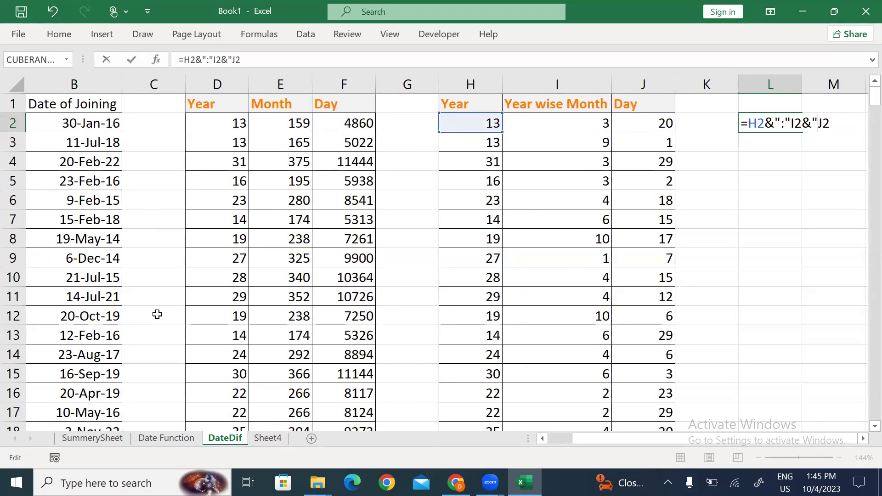
type(":\"&")
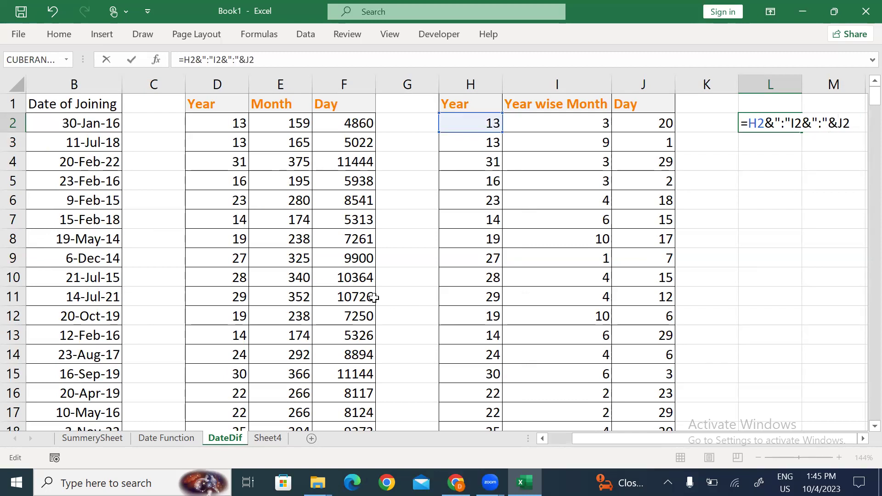
left_click(791, 123)
type("&")
key("Return")
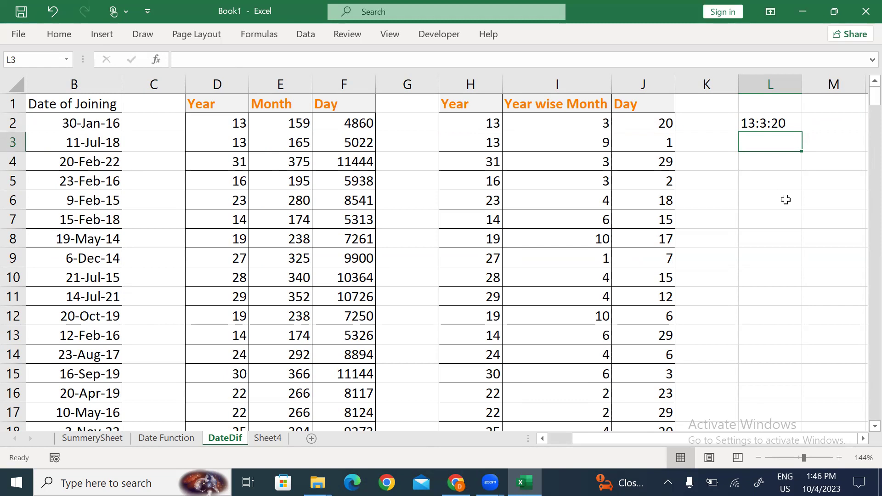
- Clear the contents of cells L2:L3 on the DateDif sheet
key("Up")
key("shift+Down")
key("Down")
key("Down")
key("Up")
key("Up")
key("shift+Down")
key("Delete")
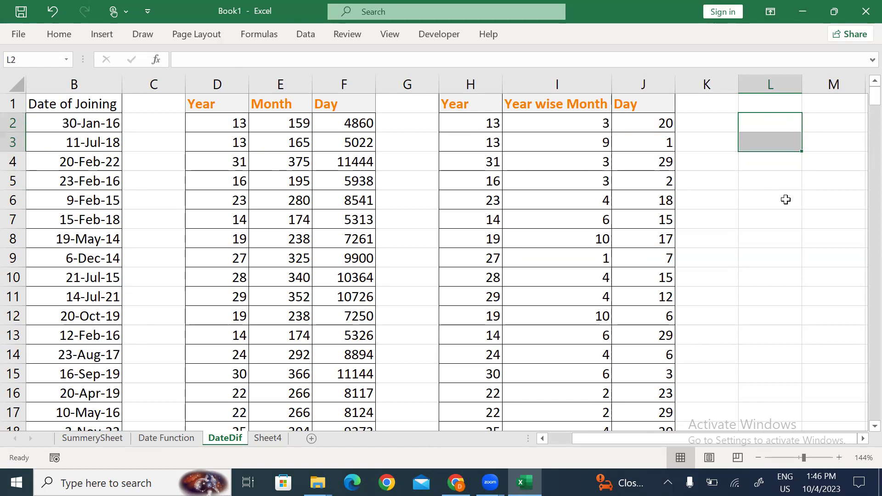
key("Left")
key("Left")
key("Left")
key("Left")
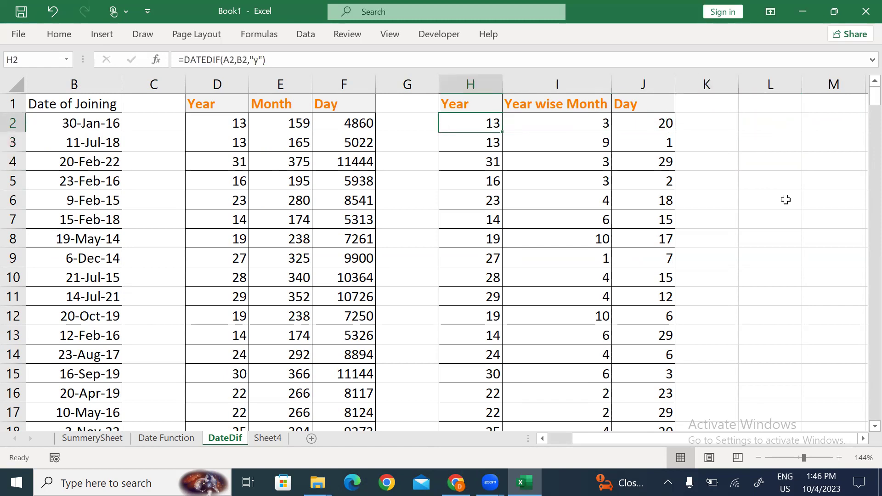
left_click(533, 258)
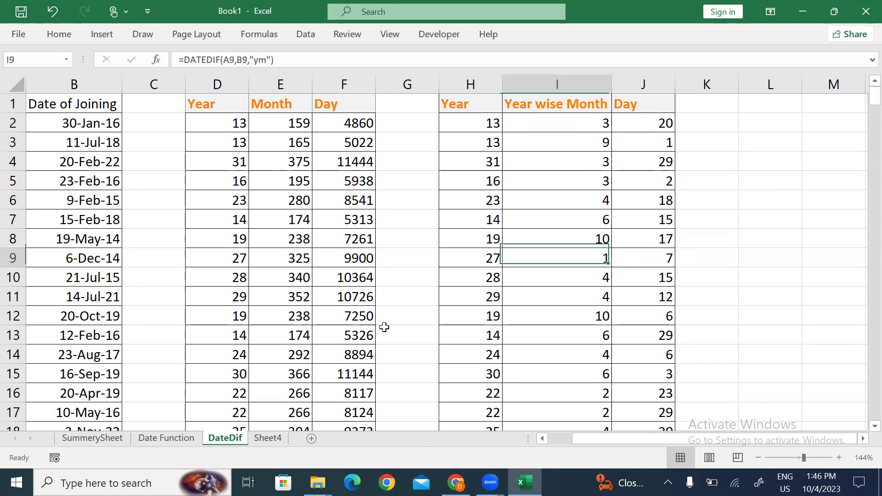
- Rename Sheet4 as YearFrac
left_click(267, 436)
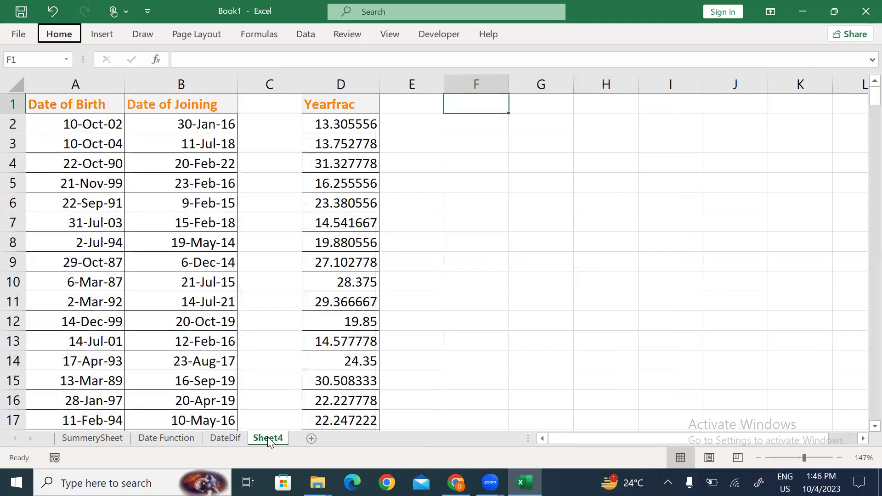
double_click(268, 438)
type("YearFrac")
key("Return")
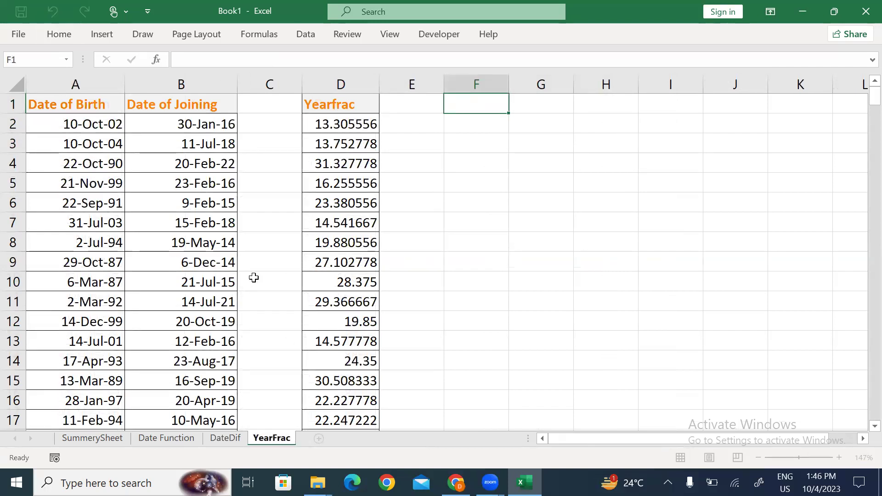
left_click(254, 278)
left_click(256, 255)
- Copy the whole Date of Joining column to a new sheet starting at E1 and autofit the column width
left_click(184, 103)
key("ctrl+shift+Down")
key("ctrl+c")
key("ctrl+Up")
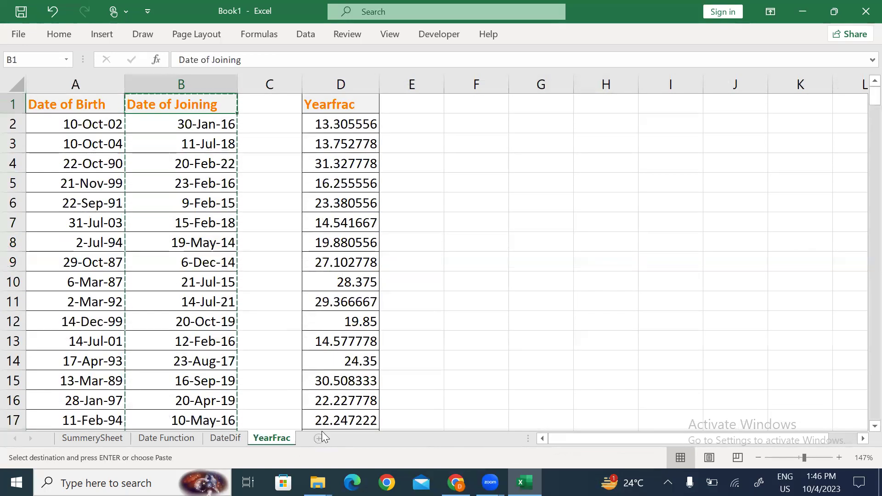
left_click(318, 438)
key("Right")
key("Right")
key("Right")
key("Right")
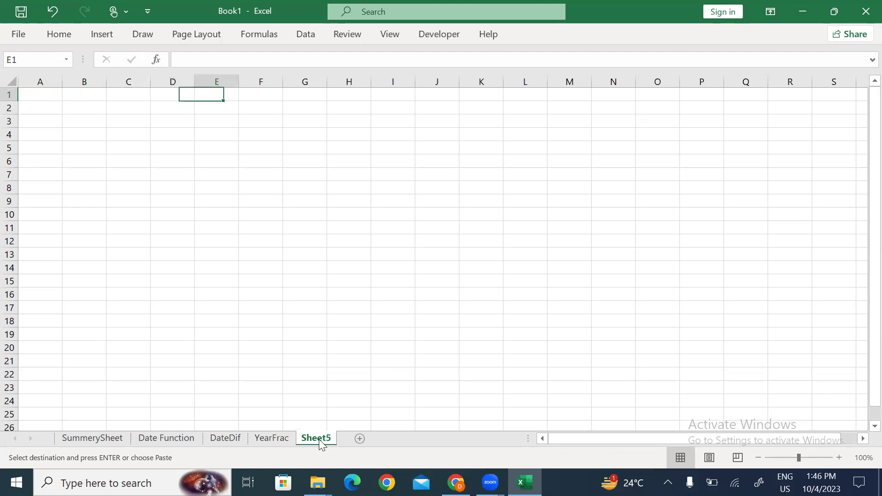
key("ctrl+v")
key("alt+h")
key("o")
key("i")
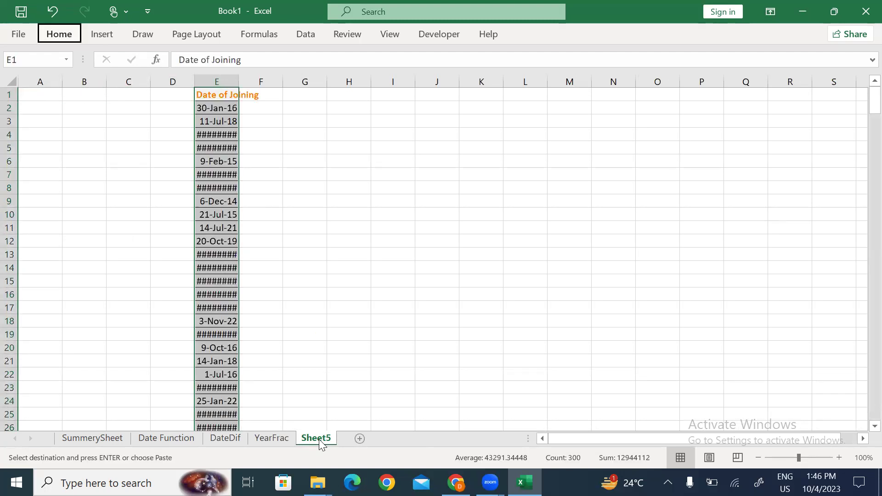
- Delete all the dates below the Date of Joining header in column E
key("Right")
key("Left")
key("Down")
key("ctrl+shift+Down")
key("Delete")
key("Up")
key("Down")
- Enter the start date 1/1/2023 in E2 below the Date of Joining header
scroll(318, 439, "up", 5, "ctrl")
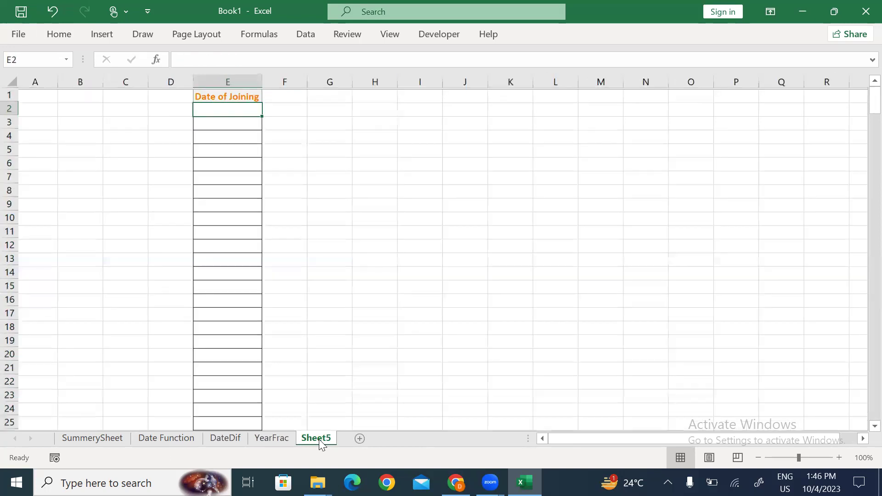
type("1")
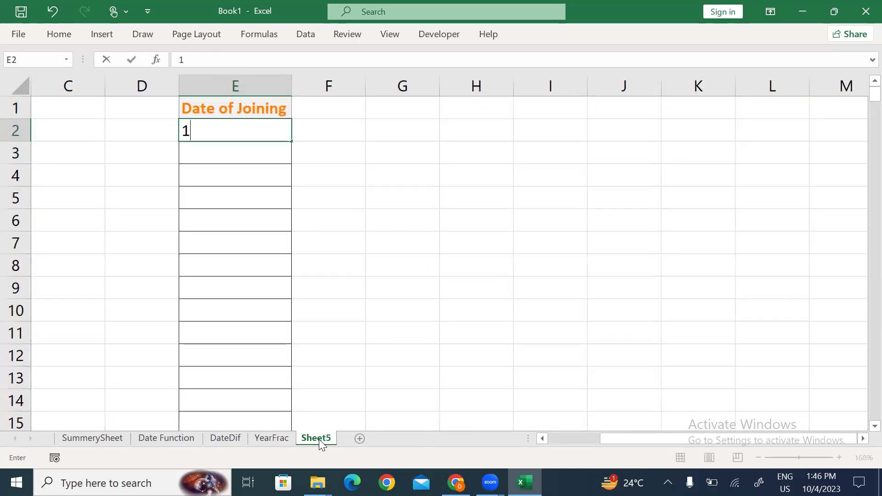
type("/1/2023")
key("Return")
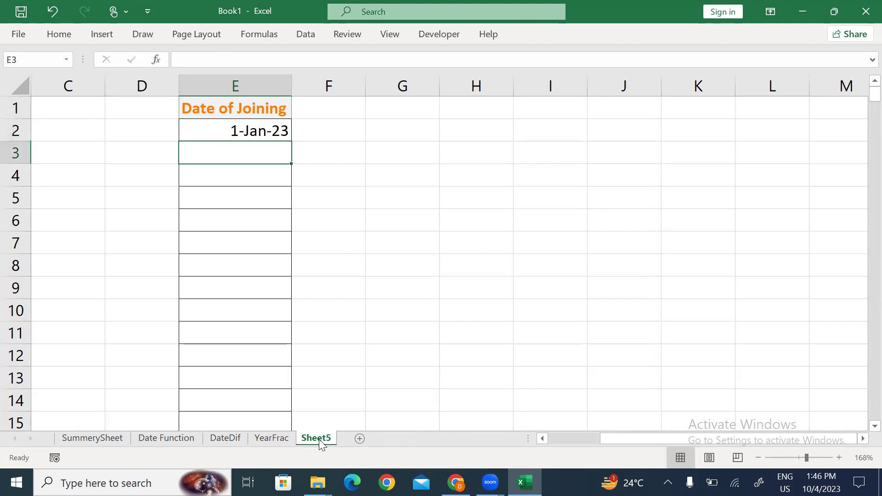
type("=")
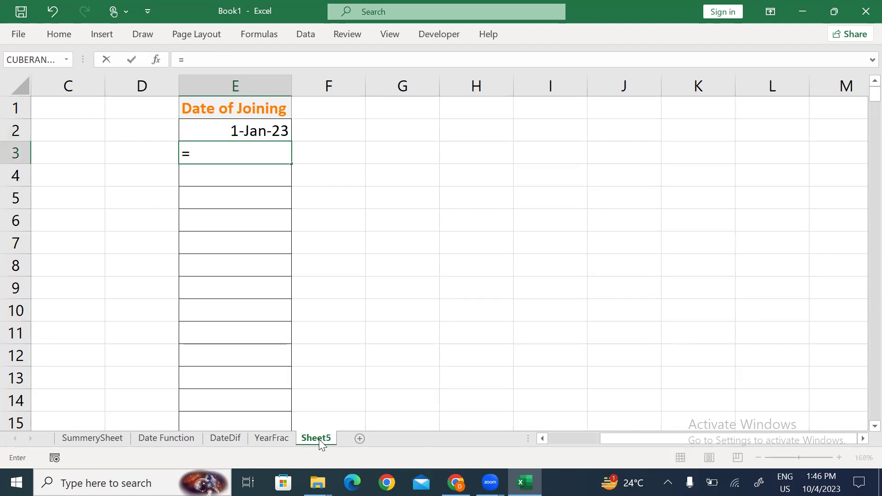
key("Escape")
- Fill a daily date series down the column from E2, with 12/31/2023 as the stop value
key("Up")
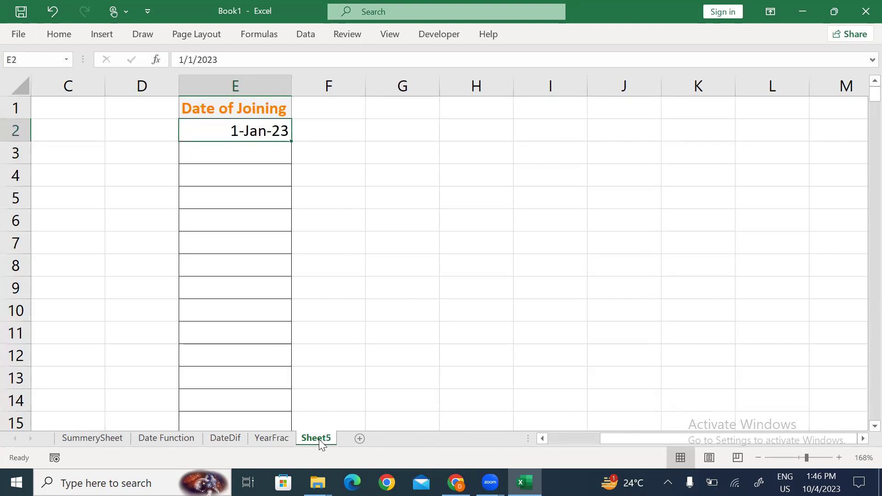
key("alt")
key("e")
key("i")
key("s")
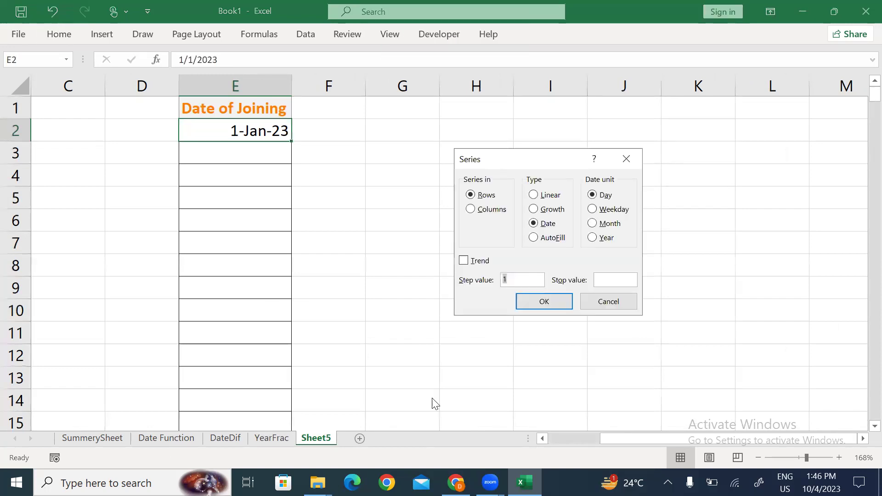
left_click(486, 210)
left_click(610, 281)
type("12/31/2023")
key("Return")
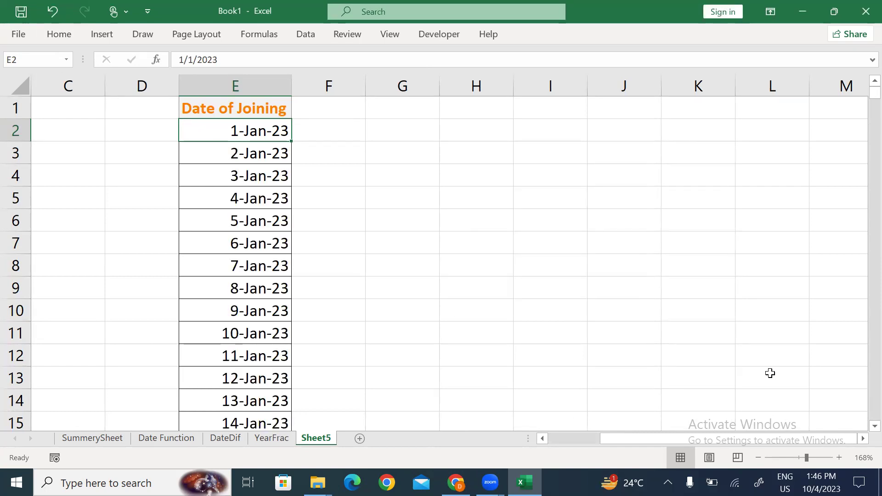
- Review the filled date series in column E from the first date to the last
key("ctrl+shift+Down")
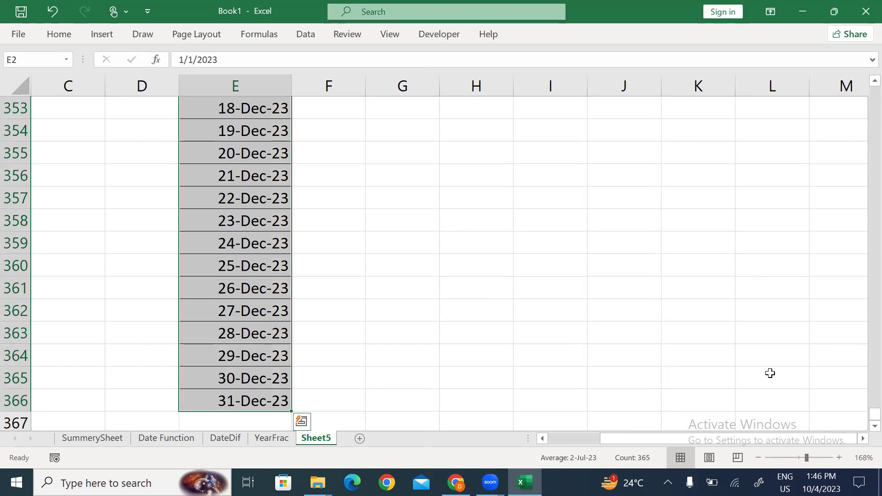
key("ctrl+Up")
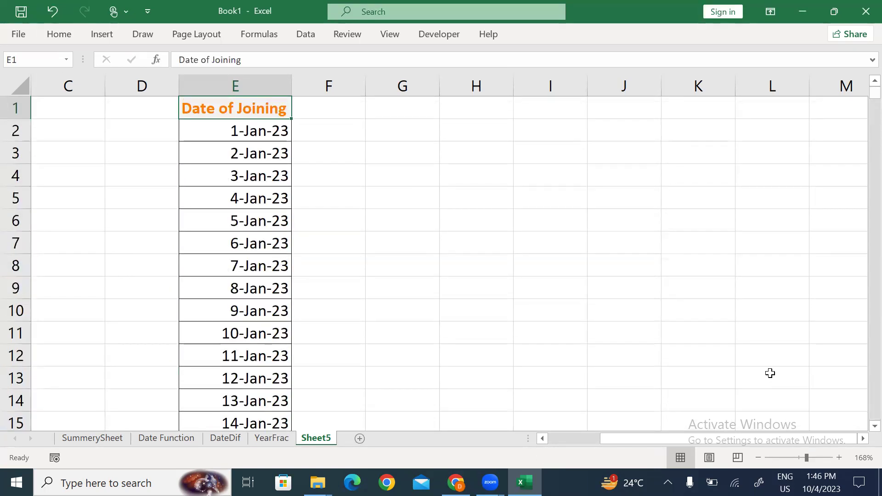
key("ctrl+Down")
key("Down")
key("Down")
key("Up")
key("Up")
key("ctrl+Up")
- Add the header WeekNum in F1 and autofit the column width
key("Right")
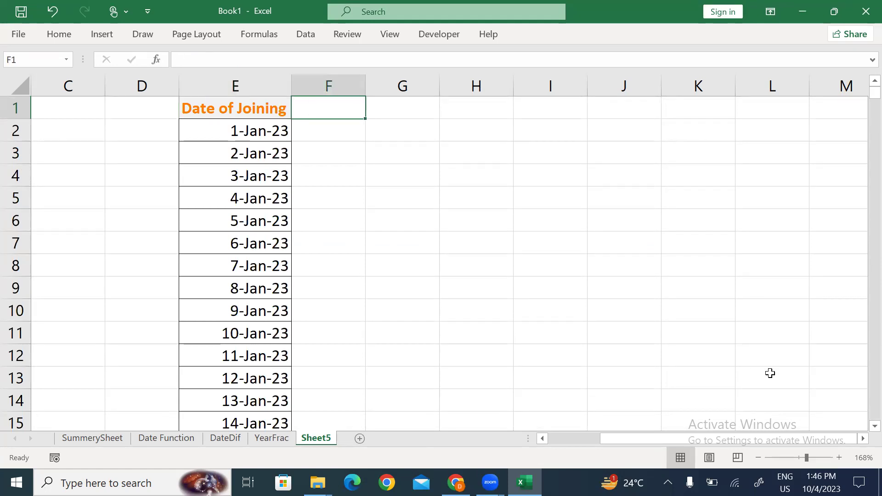
type("WeekNum")
key("Return")
key("Up")
key("alt+h")
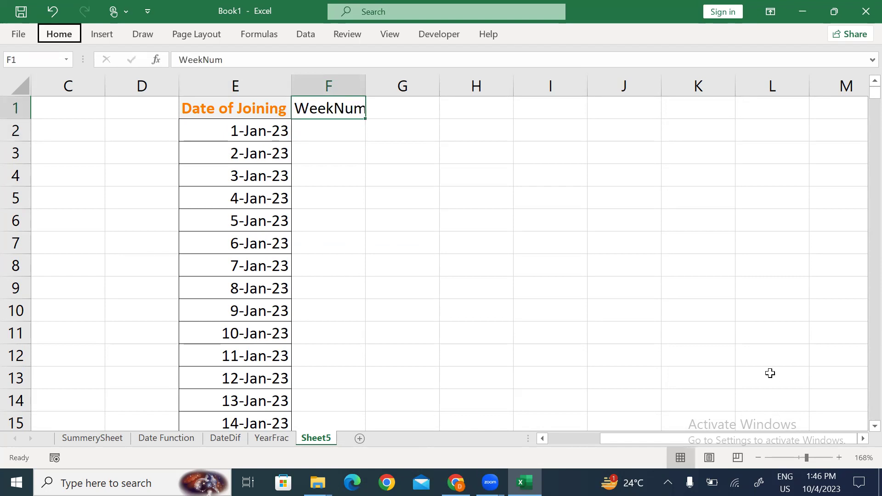
key("o")
key("i")
- Apply the orange bold cell style to the WeekNum header to match the Date of Joining header
key("Left")
key("Right")
key("alt+h")
key("j")
key("Down")
key("Return")
- Enter the formula =WEEKNUM(E2) in F2, leaving out the optional return type
key("Down")
type("=week")
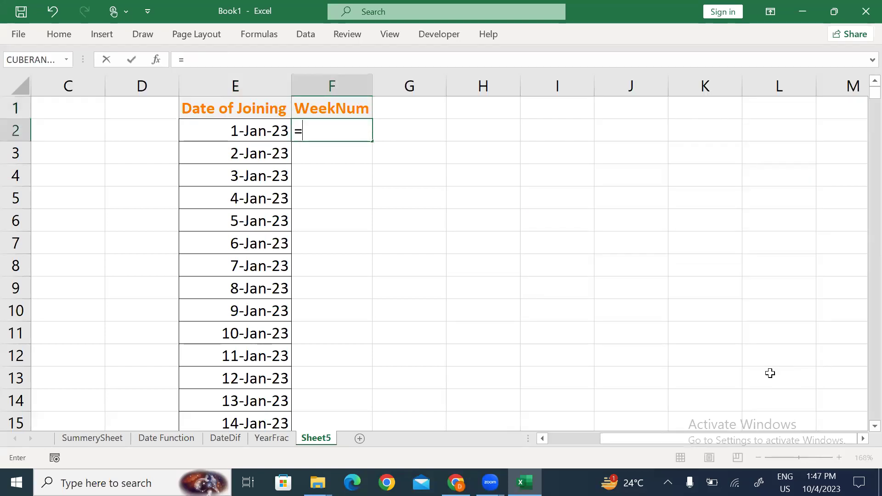
key("Down")
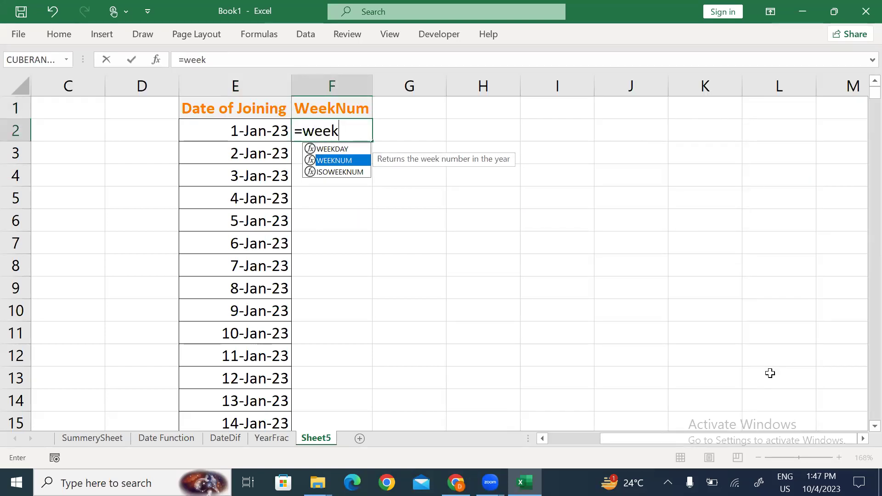
key("Tab")
key("Left")
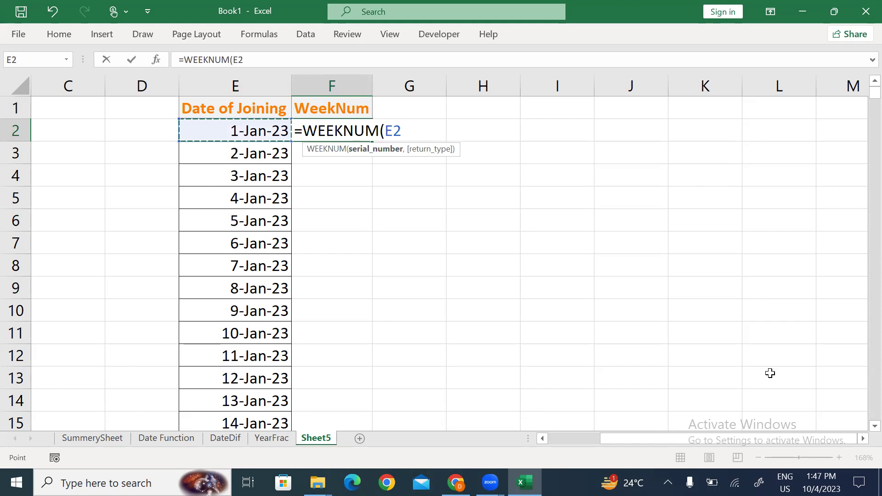
type(",")
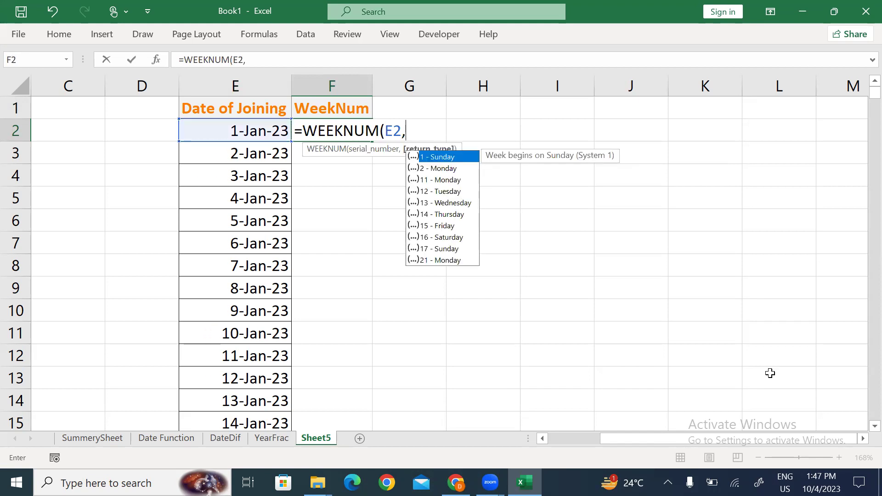
key("BackSpace")
type(")")
key("Return")
- Fill the WEEKNUM formula down column F to row 366, alongside the last date
key("Left")
key("ctrl+Down")
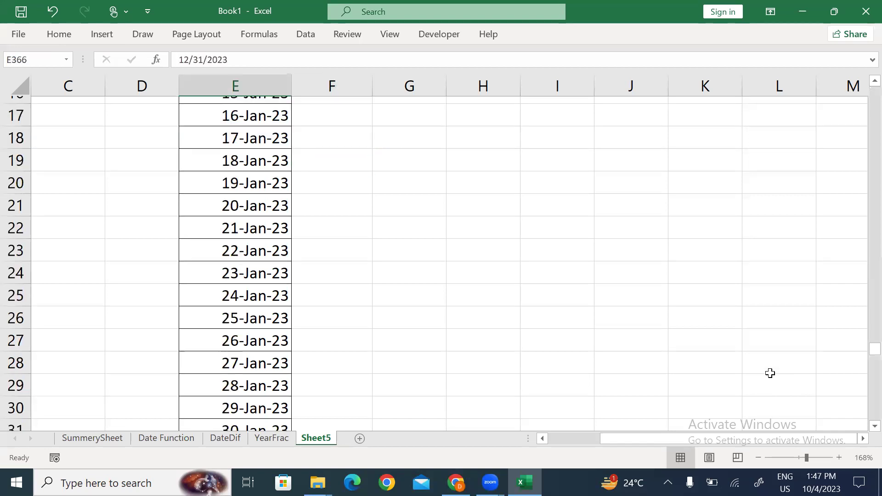
key("Right")
key("ctrl+shift+Up")
key("ctrl+d")
key("ctrl+Up")
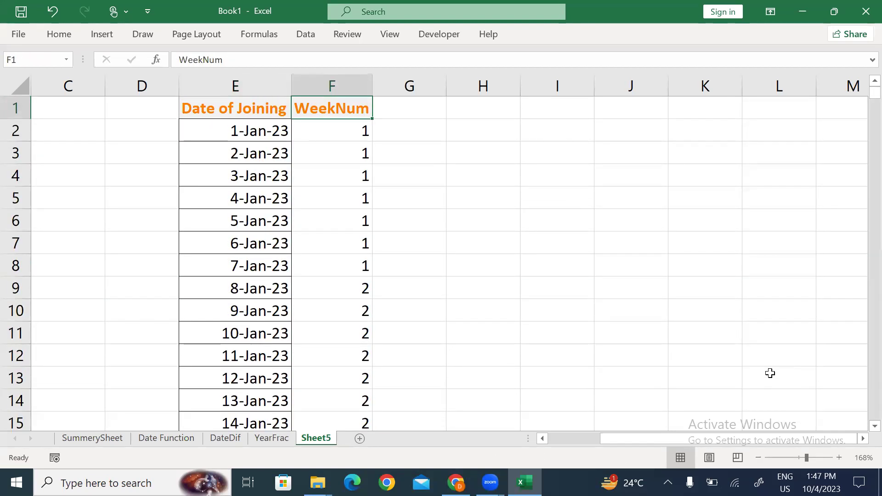
- Turn on filters for the header row and look at the WeekNum filter options without applying any
key("Down")
key("Down")
key("Up")
key("Up")
key("ctrl+shift+l")
key("alt+Down")
key("Down")
key("Down")
key("Down")
key("Down")
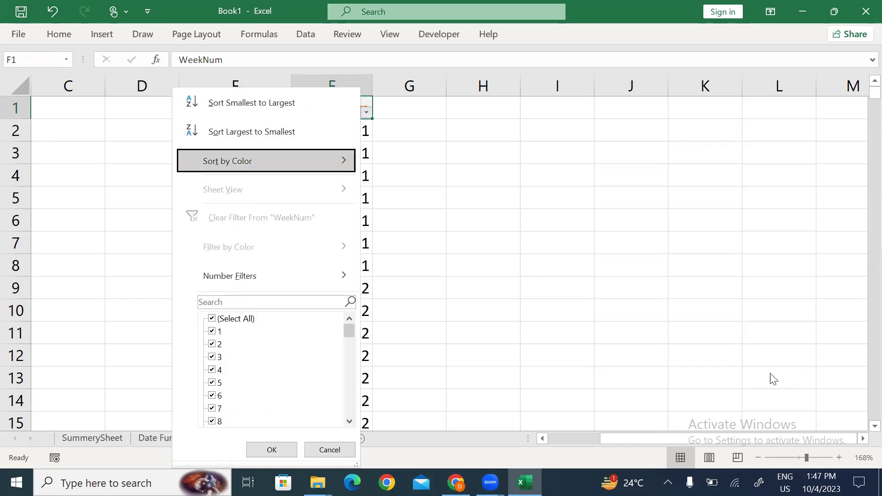
key("Escape")
- Examine the week numbers for the first dates of January, starting from 1-Jan-23
key("Down")
key("shift+Down")
key("shift+Down")
key("shift+Down")
key("shift+Down")
key("shift+Down")
key("shift+Down")
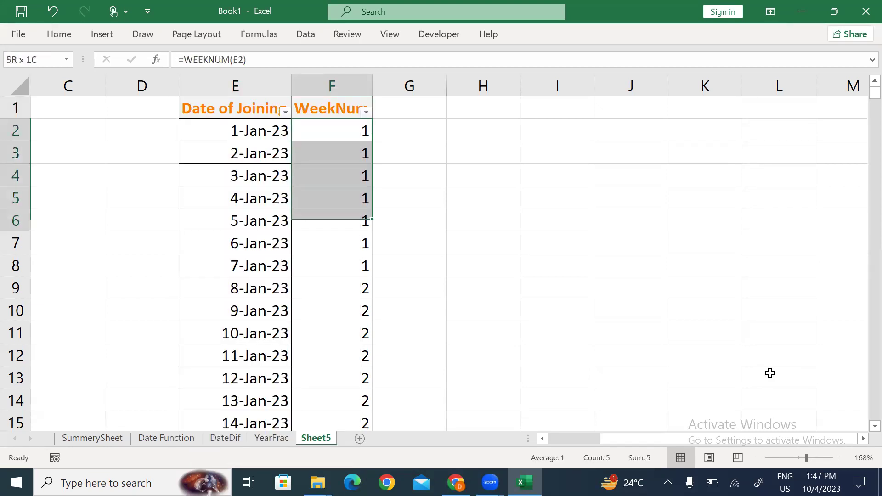
key("shift+Left")
key("Down")
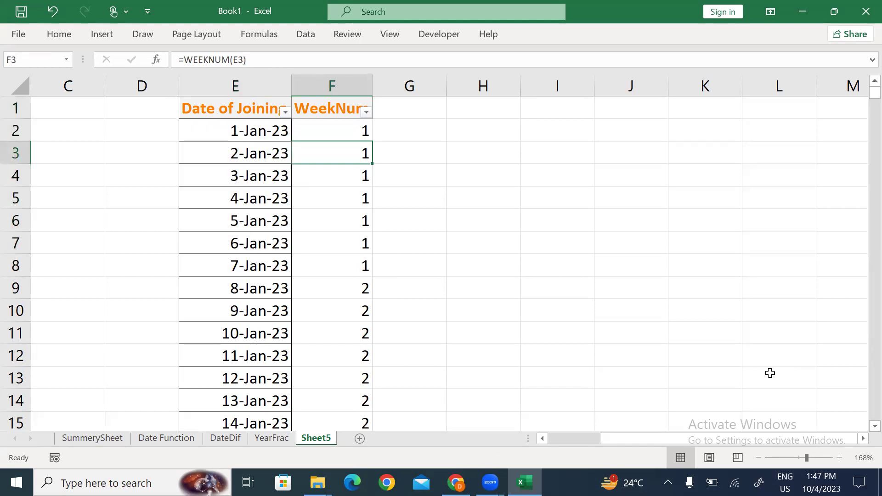
- Examine the week numbers for the dates from 8-Jan-23 onward
key("Down")
key("Down")
key("Down")
key("Down")
key("Down")
key("Down")
key("shift+Down")
key("shift+Down")
key("shift+Down")
key("shift+Down")
key("shift+Down")
key("shift+Down")
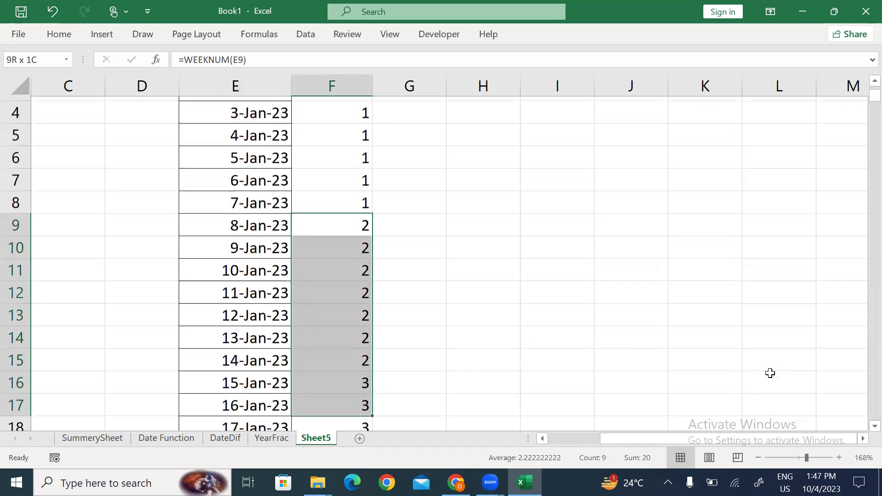
key("shift+Left")
key("Down")
key("Down")
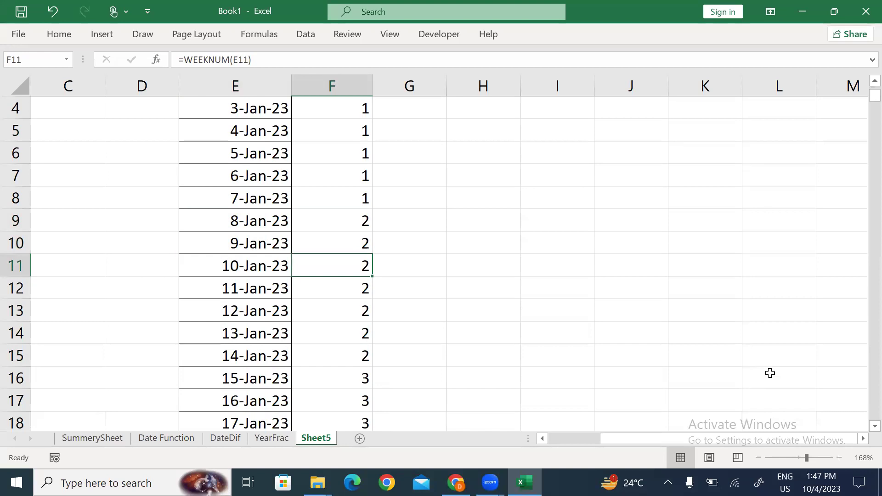
- Check the week number of the last date in the list and select the whole WeekNum column for review
key("ctrl+Down")
key("Down")
key("Up")
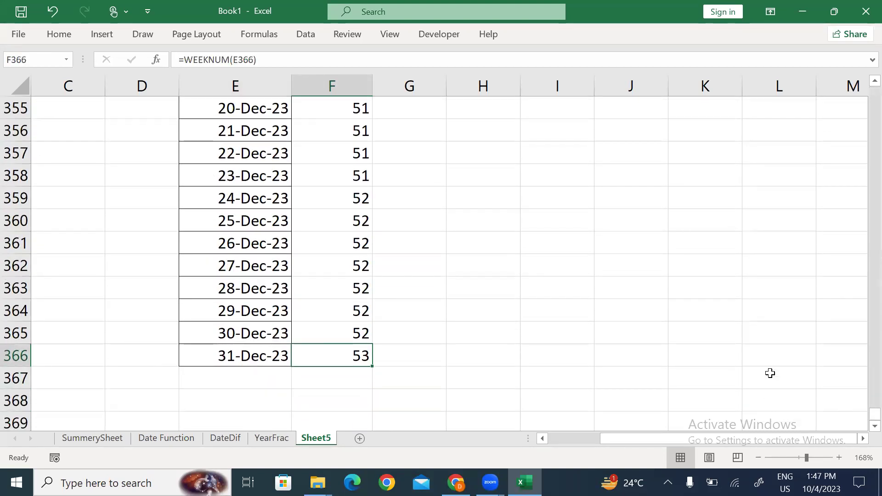
key("ctrl+shift+Up")
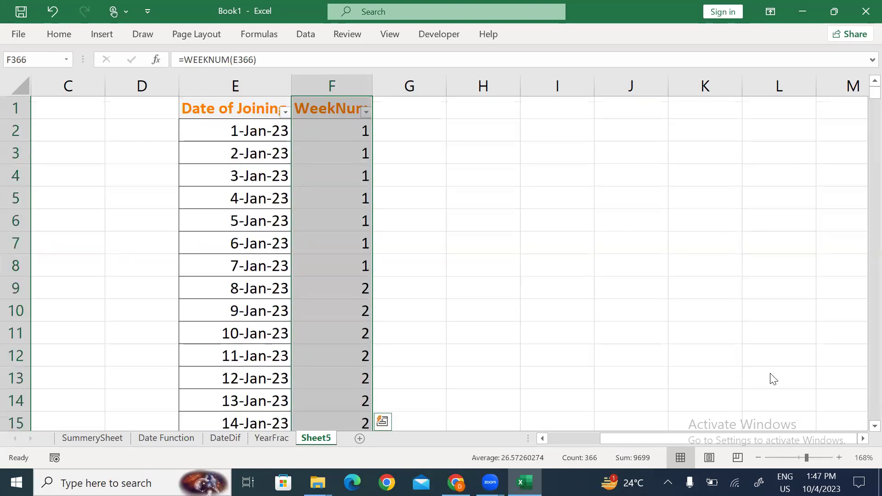
key("ctrl+Up")
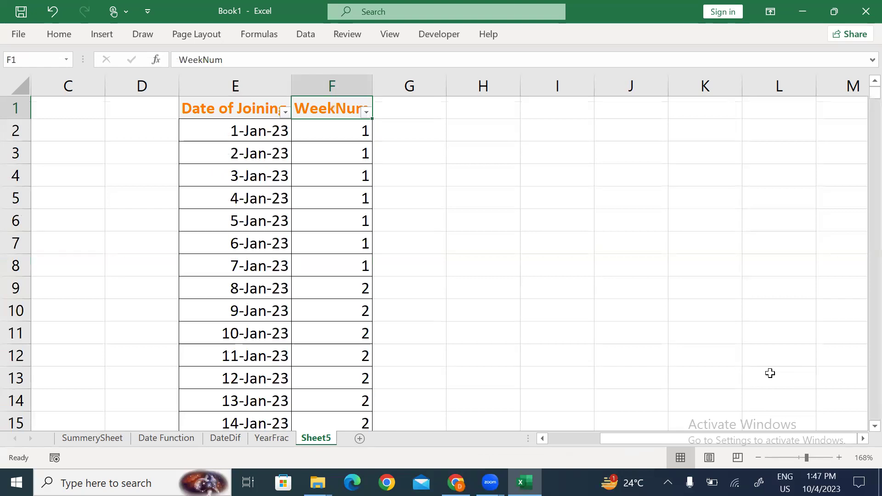
key("Down")
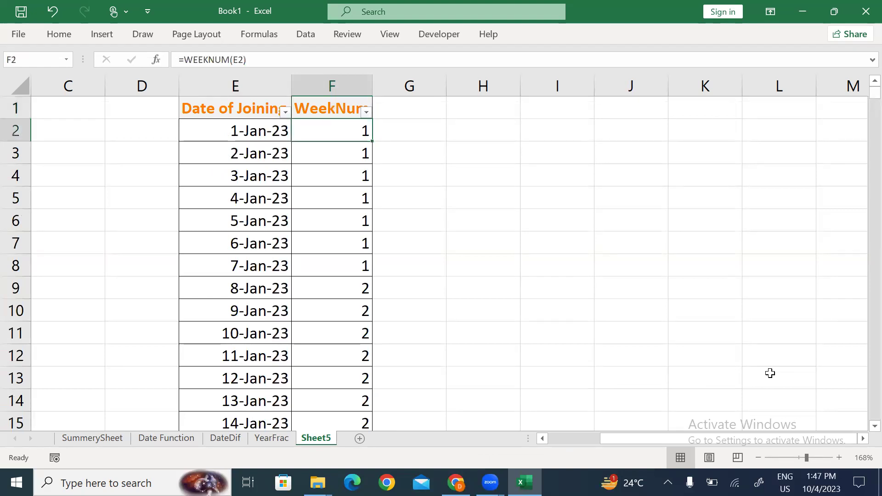
- Look through all the week numbers offered in the WeekNum filter and close it without filtering
key("Up")
key("alt+Down")
key("Down")
key("Down")
key("Down")
key("Down")
key("Down")
key("Down")
key("Down")
key("Down")
key("Down")
key("Down")
key("Down")
key("Down")
key("Down")
key("Down")
key("Down")
key("Down")
key("Down")
key("Down")
key("Down")
key("Down")
key("Down")
key("Down")
key("Down")
key("Down")
key("Down")
key("Down")
key("Down")
key("Down")
key("Down")
key("Down")
key("Down")
key("Down")
key("Down")
key("Down")
key("Down")
key("Down")
key("Down")
key("Down")
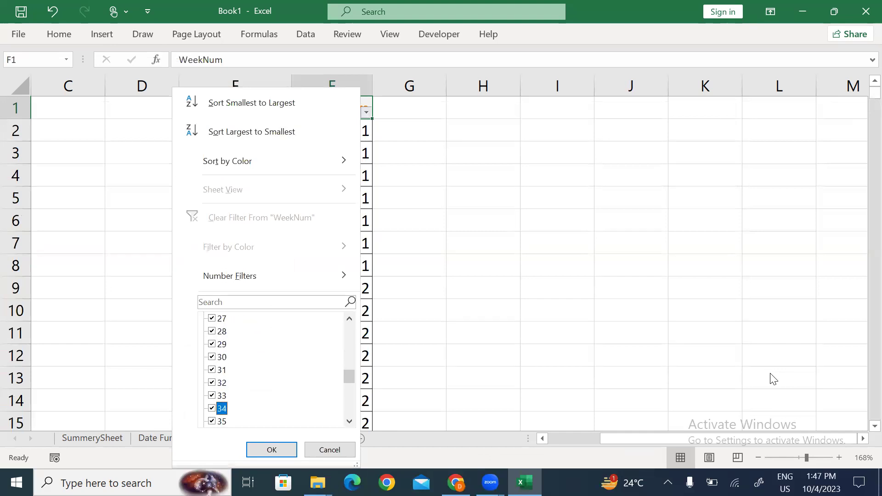
key("Down")
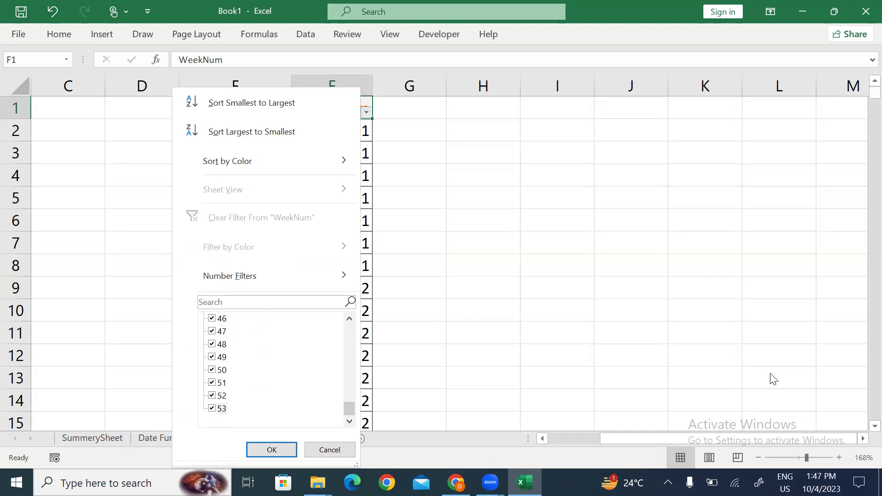
key("Escape")
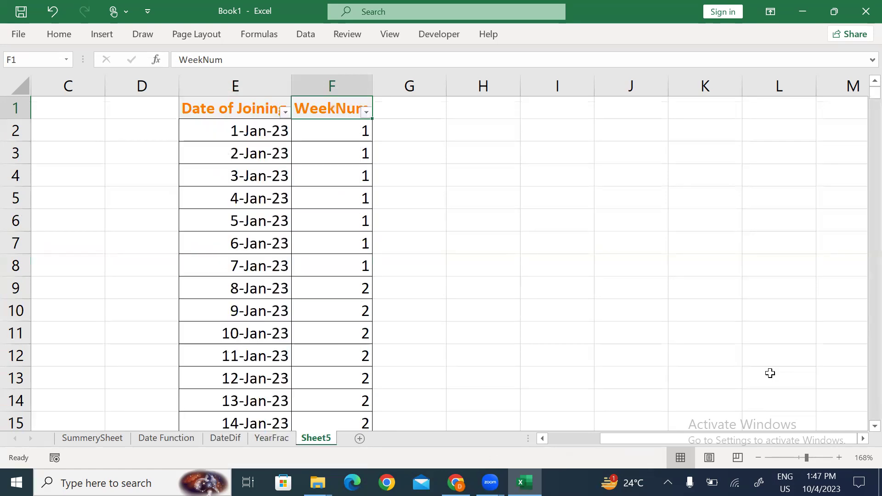
- Examine the full range of 2023 dates and highlight the final row for 31-Dec-23 with its week number
key("Right")
key("Down")
key("Left")
key("ctrl+shift+Down")
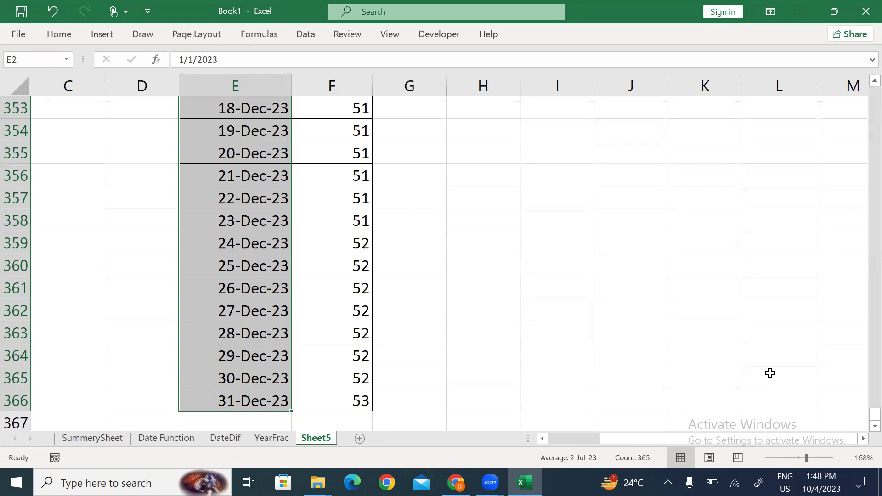
key("Right")
key("ctrl+Down")
key("Down")
key("Up")
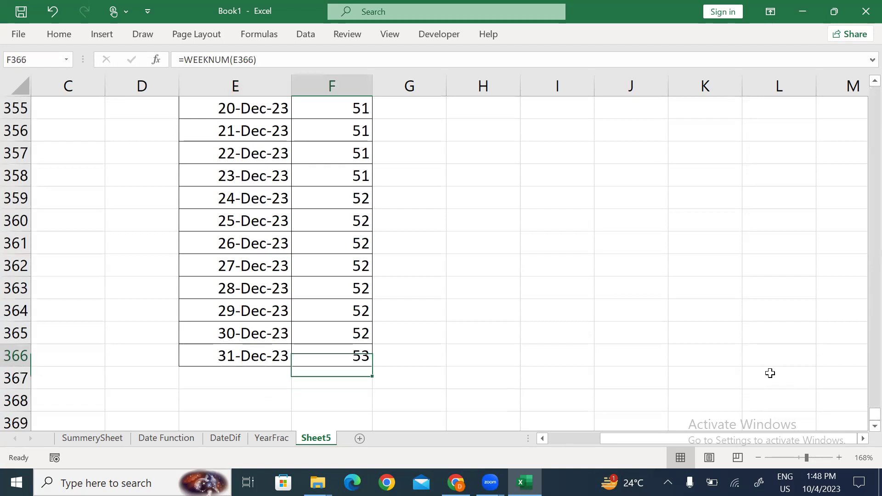
key("Left")
key("shift+Left")
key("shift+Right")
key("shift+Right")
key("shift+Right")
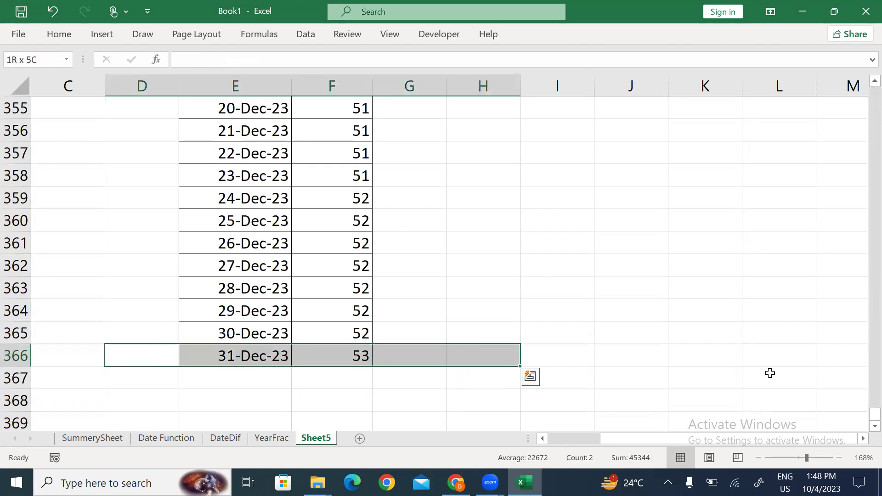
key("Right")
key("Right")
key("Left")
key("Right")
key("ctrl+Up")
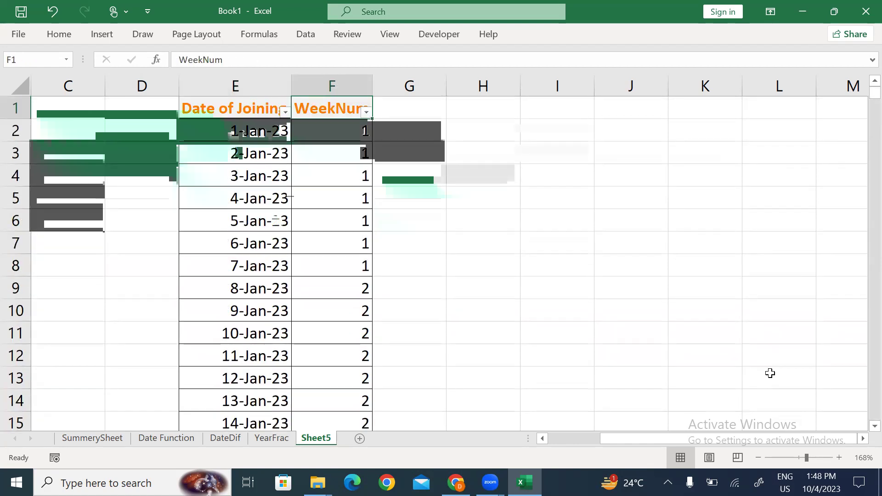
- Enter the test date 10/15/2022 in cell H3
key("Down")
key("Down")
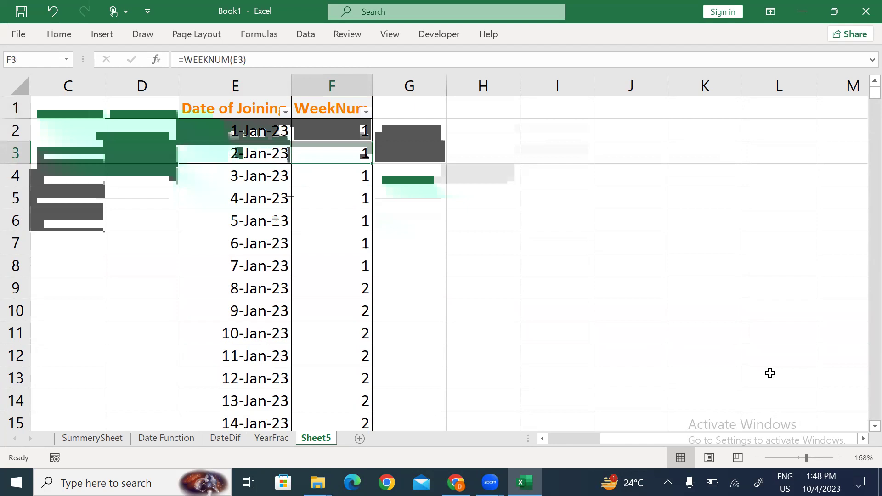
key("Left")
key("Right")
key("Right")
key("Right")
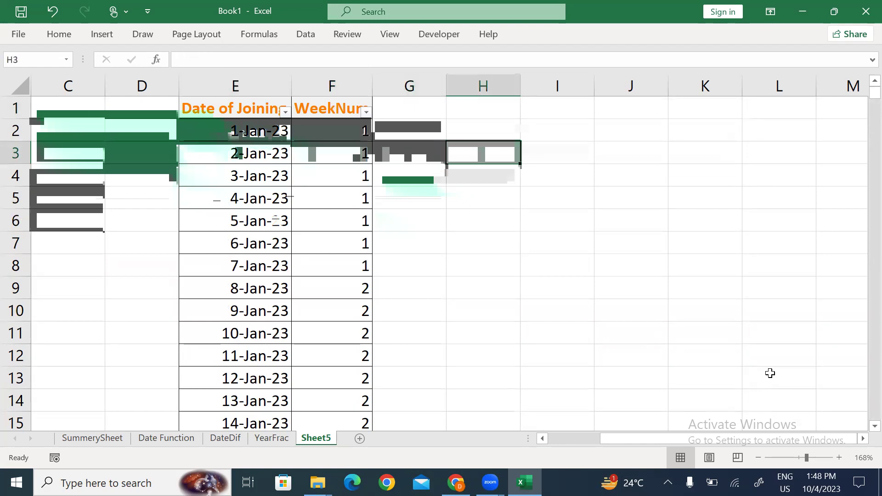
type("1/1/")
key("BackSpace")
key("BackSpace")
key("BackSpace")
key("BackSpace")
type("10/15/")
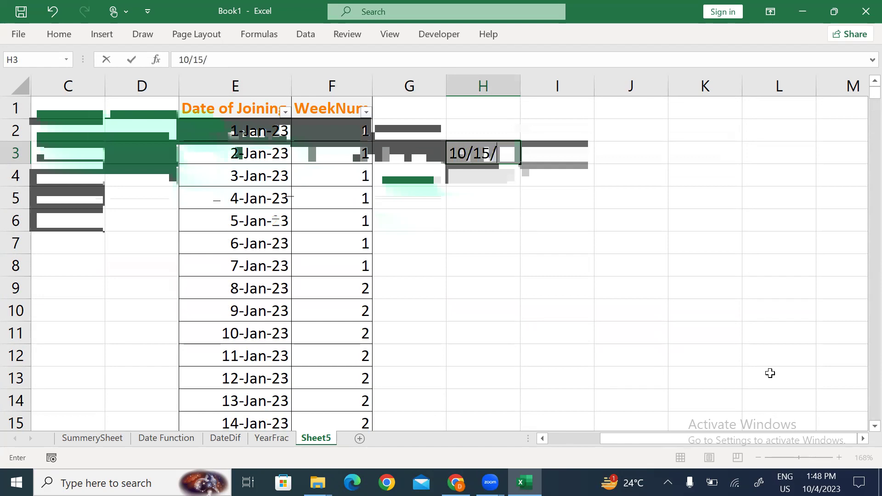
type("2022")
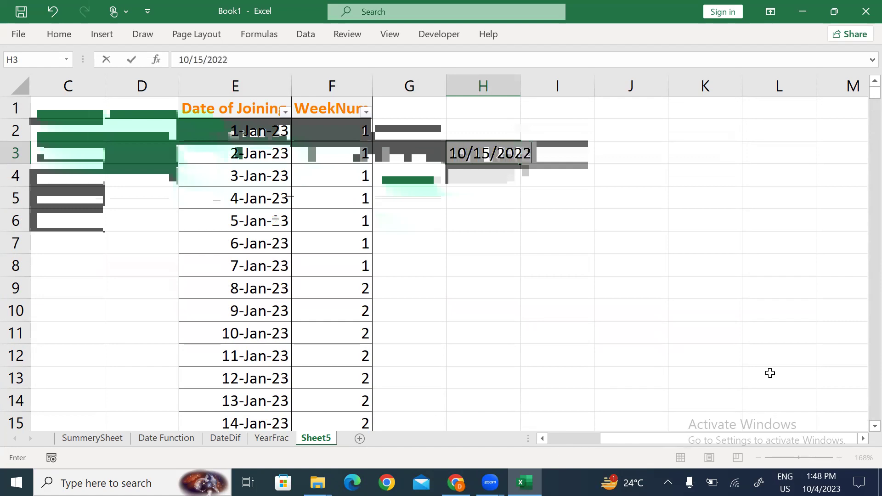
key("Tab")
- Calculate the week number of the date in H3 with a WEEKNUM formula in cell I3
type("=week")
key("Down")
key("Tab")
key("Left")
key("Return")
key("Up")
key("Left")
key("shift+Right")
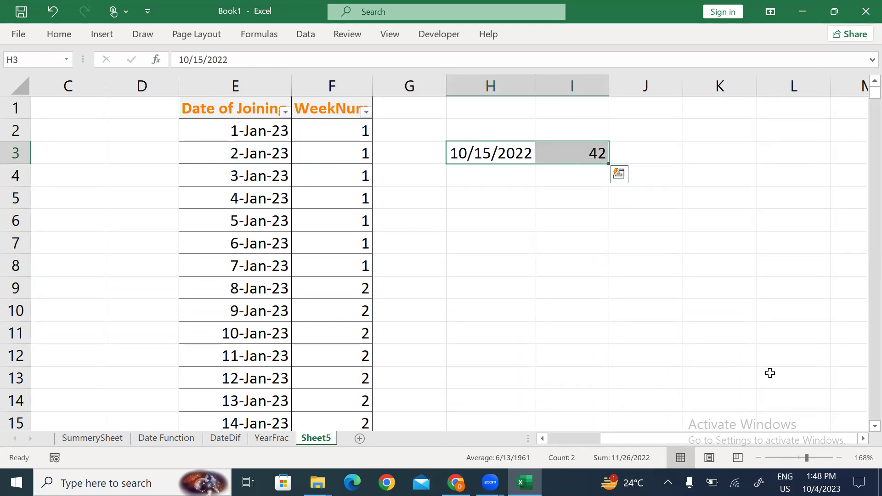
- Clear the test date and its WEEKNUM formula from H3:I3
key("Delete")
key("Down")
key("Up")
key("Up")
key("Up")
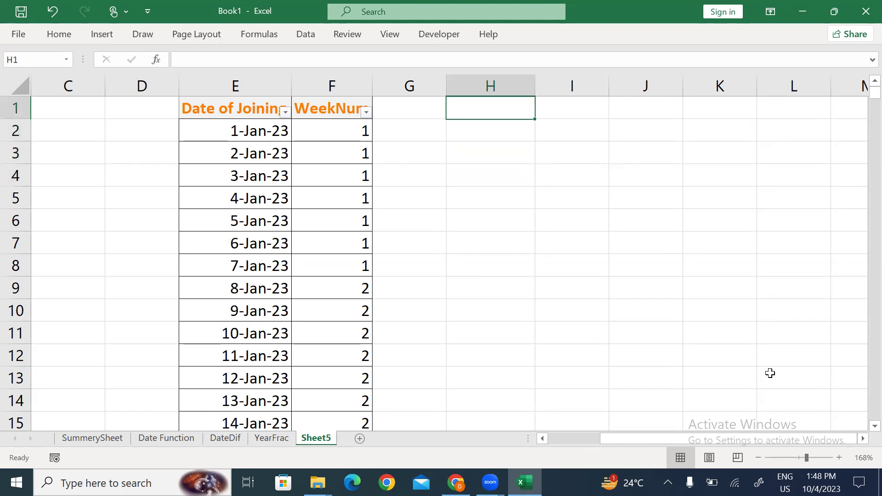
- Undo the clearing of the test date and WEEKNUM formula
key("Left")
key("Right")
key("ctrl+z")
key("Down")
key("Up")
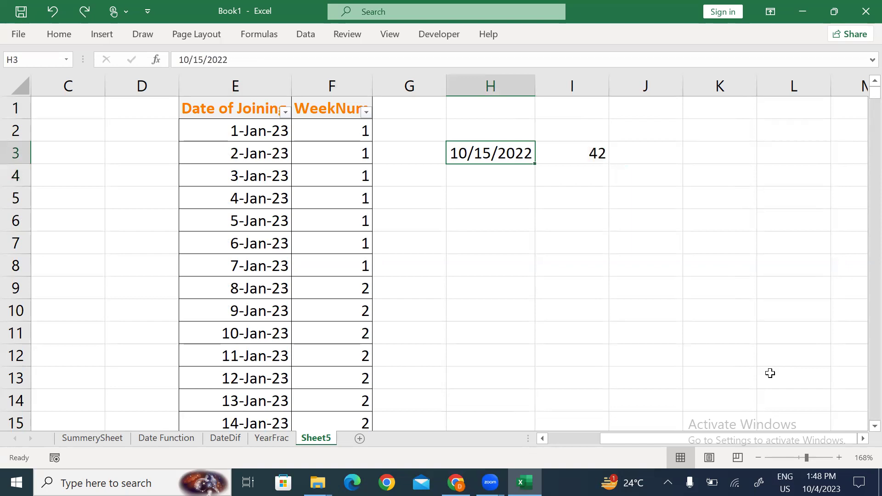
- Examine the month and day parts of the date in H3, leaving the date as it is
key("F2")
key("Left")
key("Left")
key("Left")
key("Left")
key("Left")
key("Left")
key("Left")
key("Left")
key("Left")
key("Left")
key("Right")
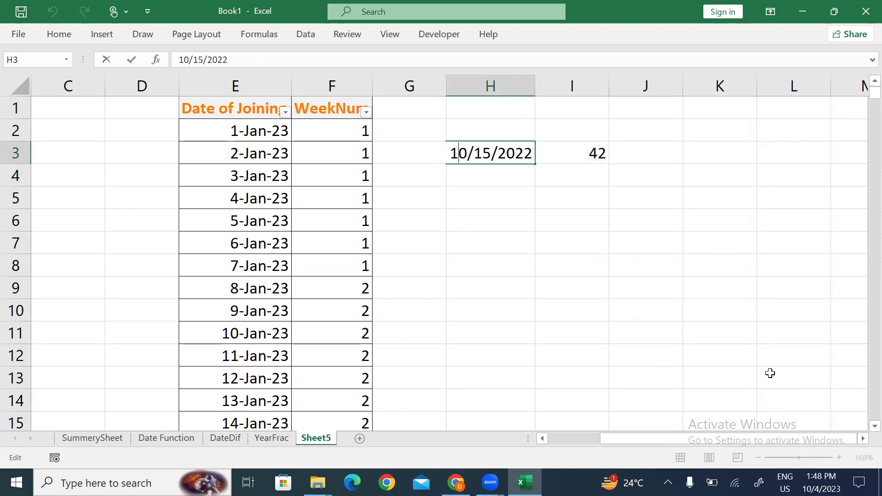
key("Left")
key("shift+Right")
key("shift+Right")
key("Right")
key("Right")
key("shift+Right")
key("shift+Right")
key("shift+Right")
key("shift+Left")
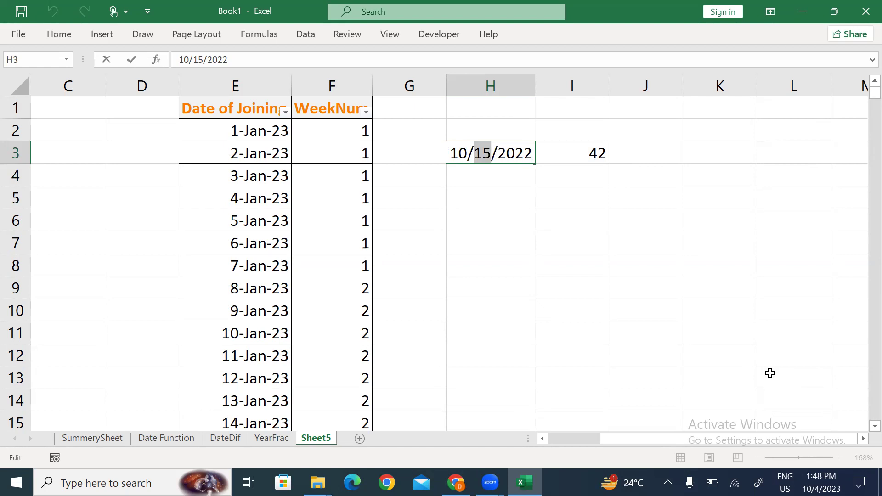
key("Return")
- Delete the contents of the test cells H3 and I3
key("Up")
key("shift+Right")
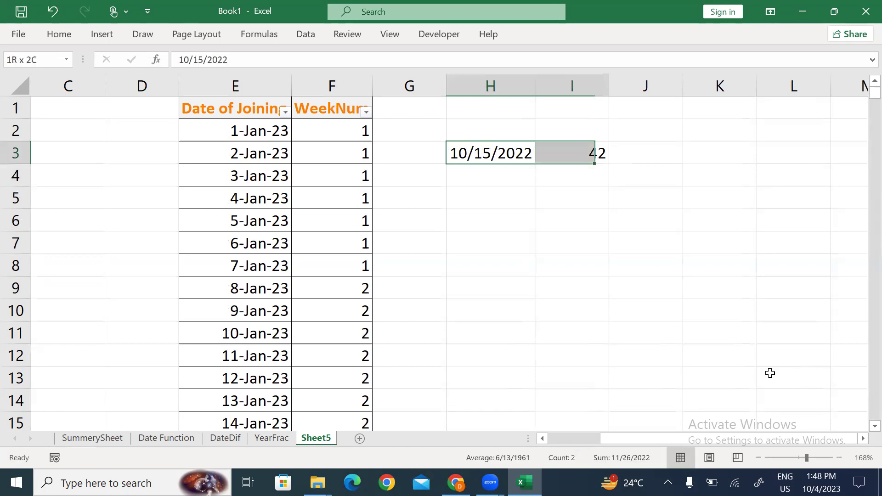
key("End")
key("Delete")
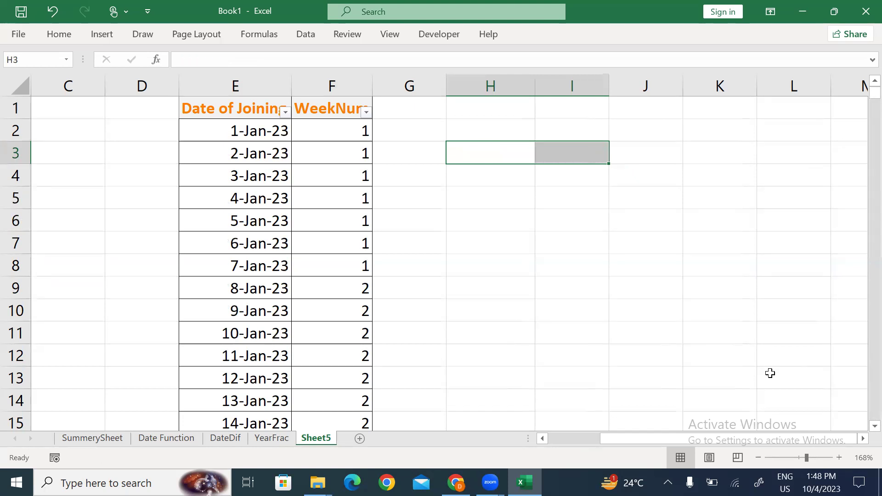
- Examine the week numbers in column F from the start of January down to 16-Jan-23
key("Left")
key("Left")
key("Down")
key("Down")
key("Down")
key("Down")
key("Down")
key("Down")
key("Down")
key("Down")
key("Down")
key("Down")
key("Down")
key("Down")
key("Down")
key("Down")
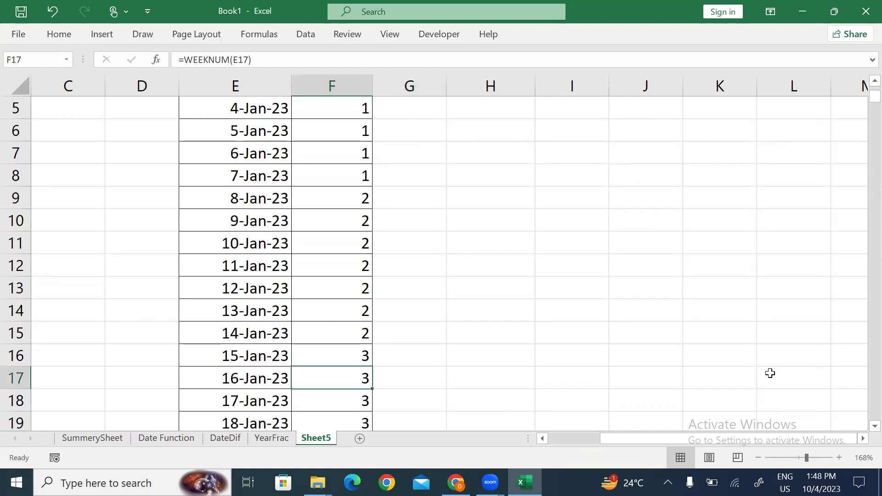
- Turn the header filters off and on again, and filter the WeekNum column to week 42
key("ctrl+Up")
key("ctrl+shift+l")
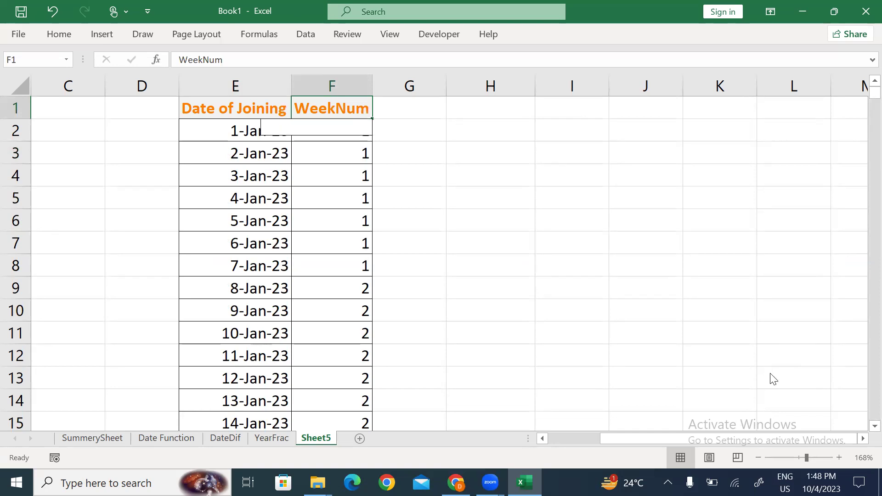
key("ctrl+shift+l")
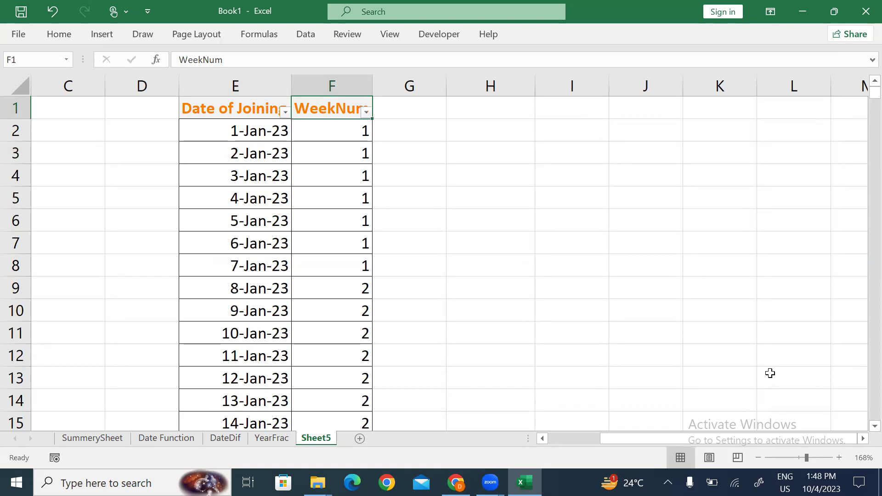
key("alt+Down")
key("Tab")
key("Down")
key("Up")
key("shift+Tab")
type("42")
key("Return")
key("Down")
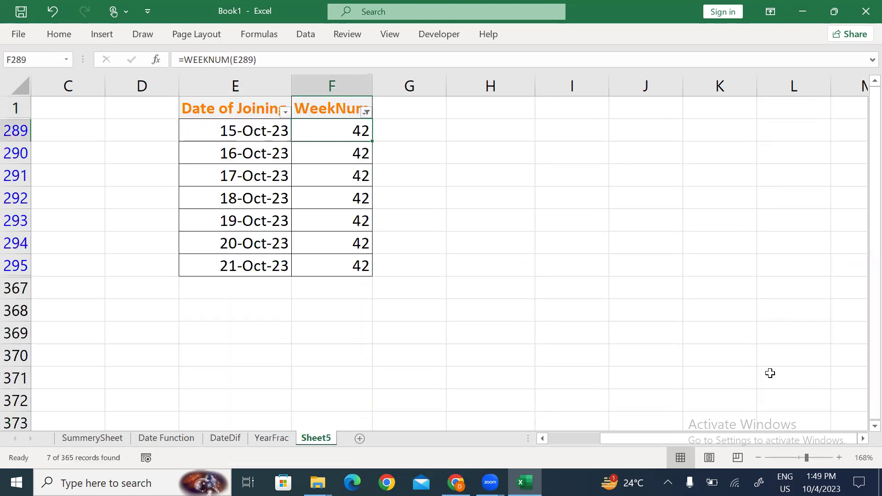
- Highlight the filtered dates from 15-Oct-23 to 20-Oct-23, and reset the filters to show all rows
key("Left")
key("shift+Down")
key("shift+Down")
key("shift+Down")
key("shift+Down")
key("shift+Down")
key("shift+Down")
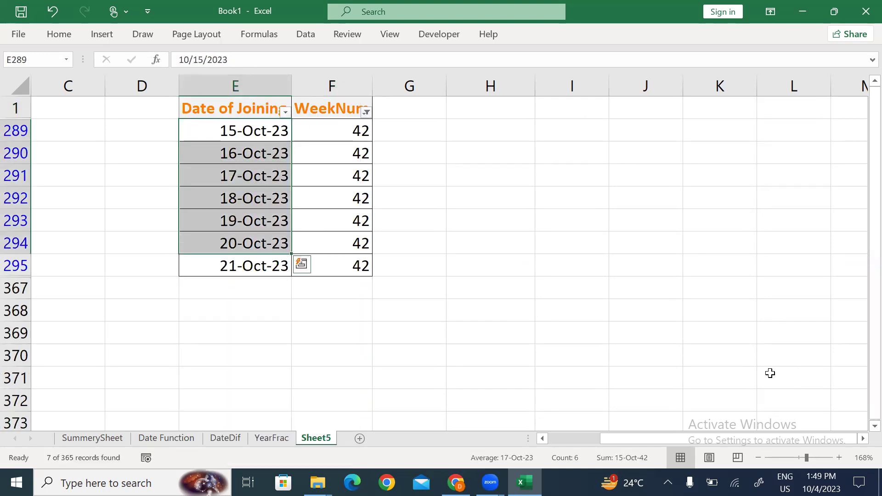
key("ctrl+Up")
key("ctrl+shift+l")
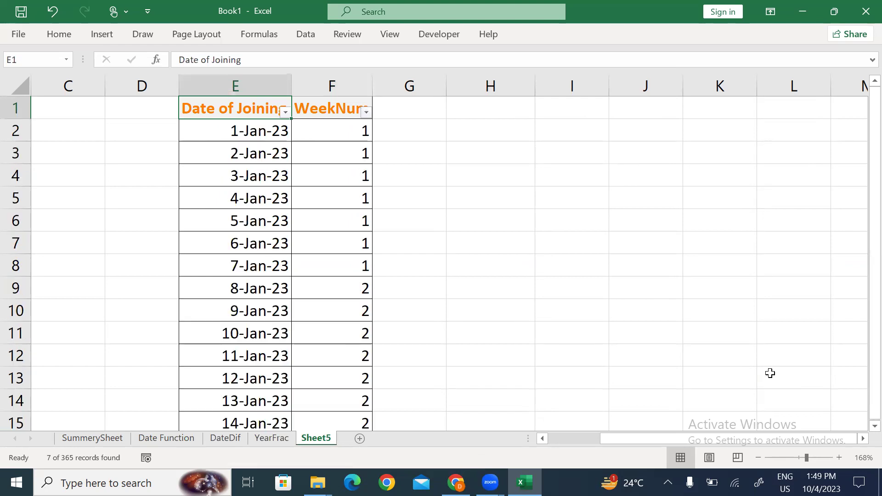
key("Right")
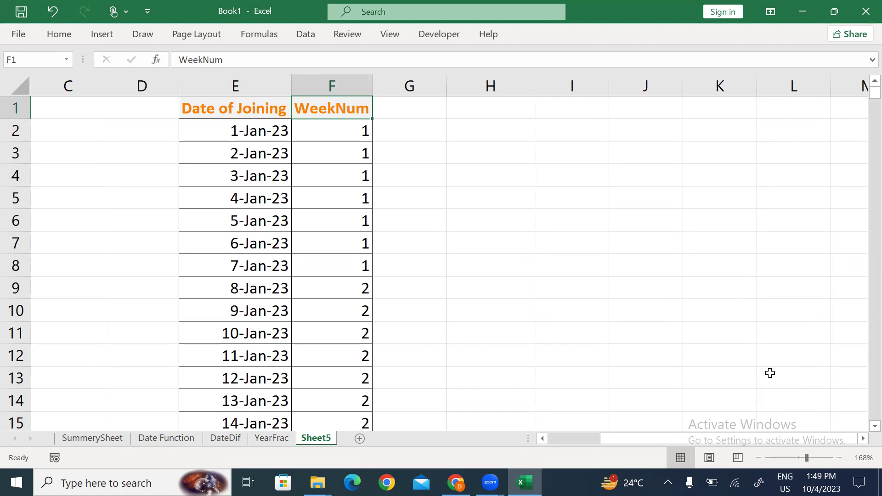
key("Right")
key("Right")
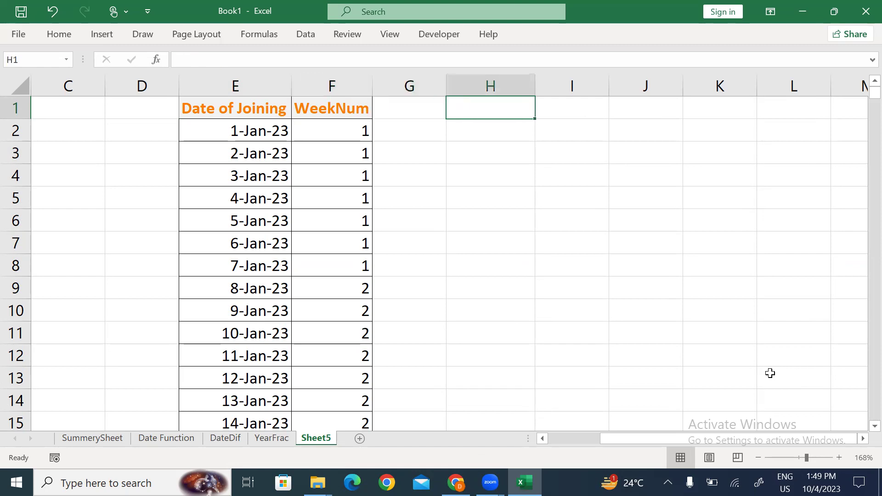
key("Down")
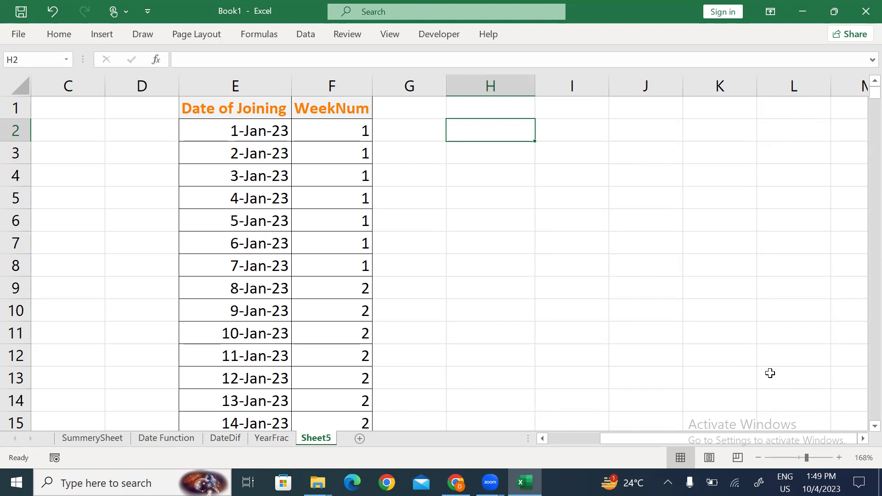
key("Left")
key("Right")
key("Left")
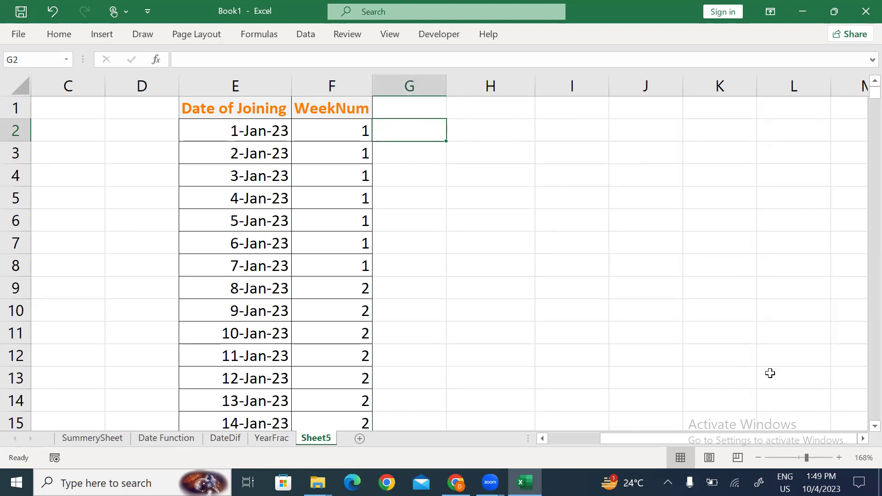
- Enter the header "Week Monthly" in cell G1, beside the WeekNum column
key("Up")
type("Wk")
type("ee")
key("BackSpace")
key("BackSpace")
key("BackSpace")
type("eek")
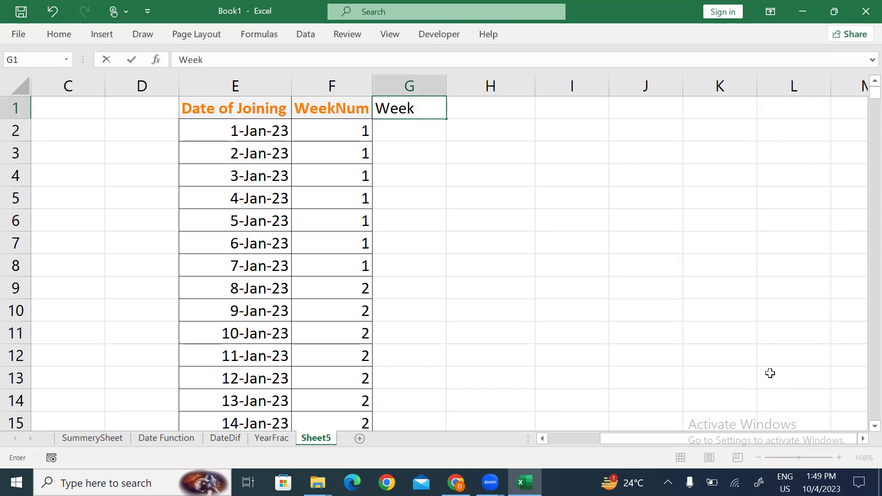
type(" Monthly")
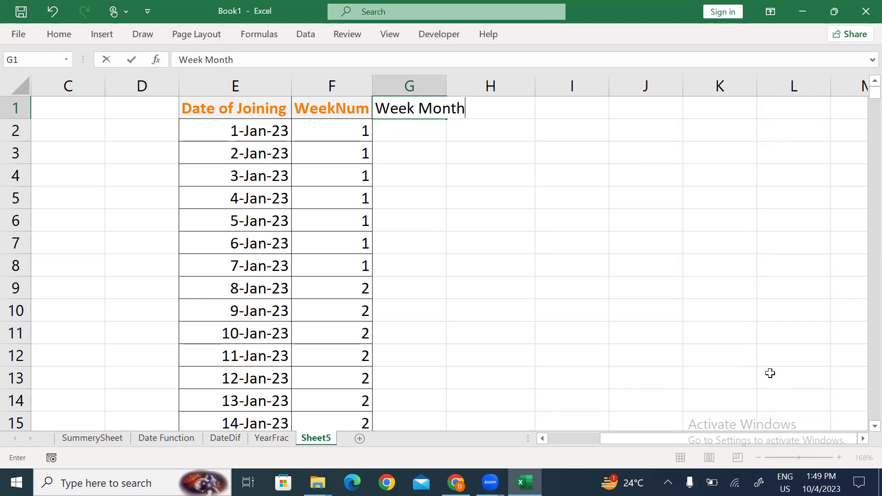
key("Return")
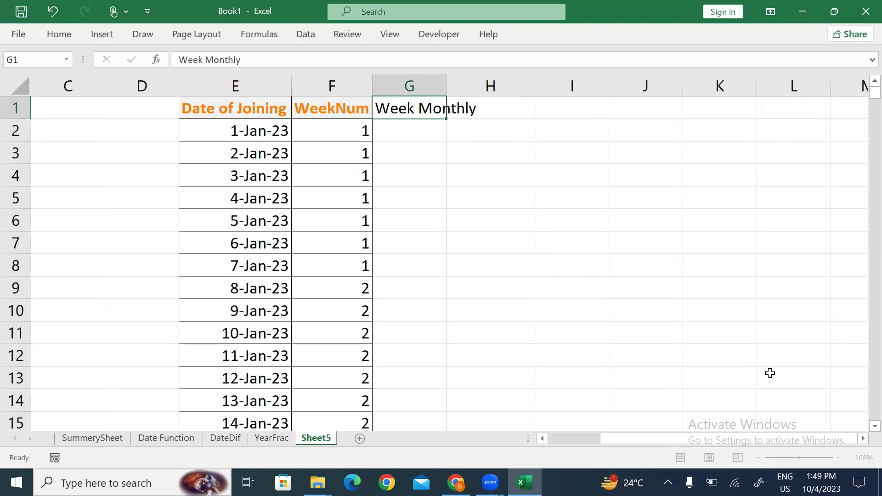
- Reword the header in G1 to "Monthly Week"
key("Up")
key("F2")
key("Left")
key("Left")
key("Left")
key("Left")
key("Left")
key("Left")
key("Left")
key("shift+Home")
key("BackSpace")
key("Right")
key("Right")
key("Right")
key("Right")
key("Right")
key("Right")
key("Right")
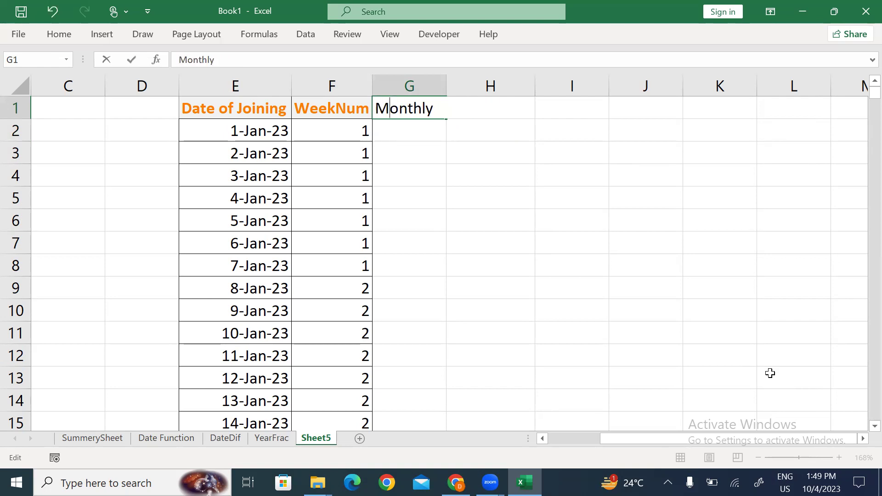
type("Week")
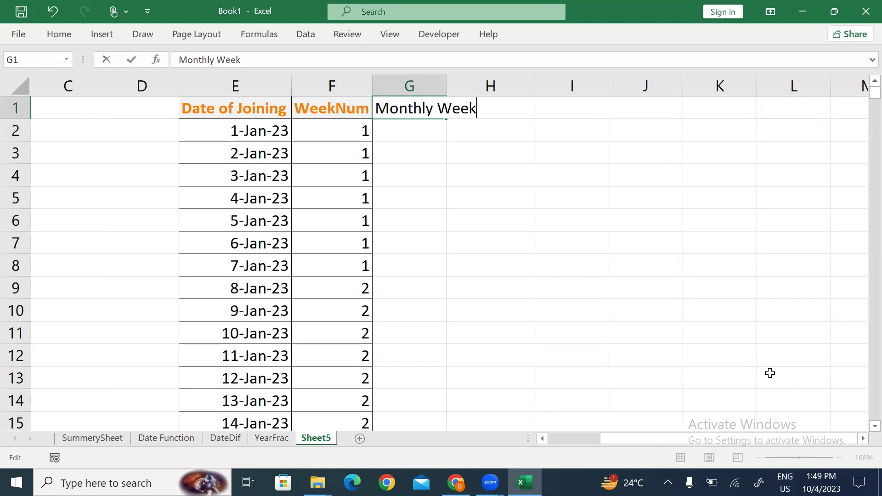
key("Return")
- Autofit column G to its header and give G1 the same orange bold style as the other headers
key("Up")
key("alt")
key("h")
key("o")
key("i")
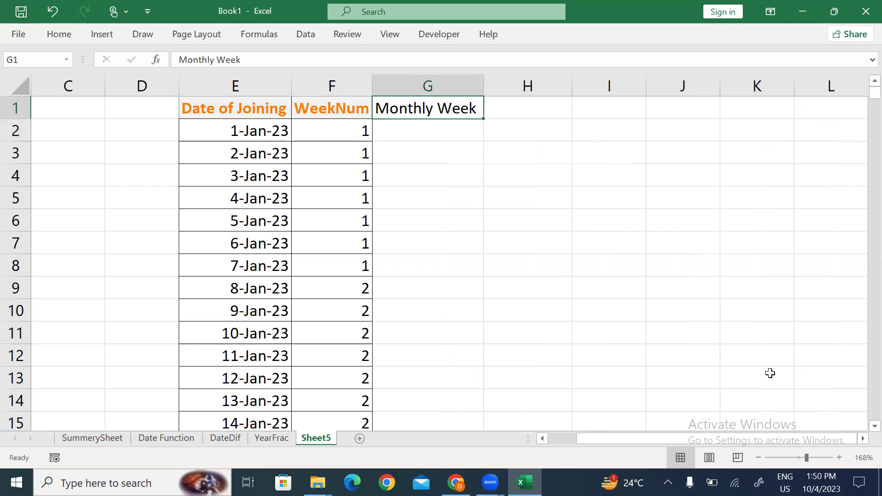
key("alt+h")
key("j")
key("Down")
key("Return")
- Extend the cell borders over the whole table from E1 to the last date row of column G
key("Left")
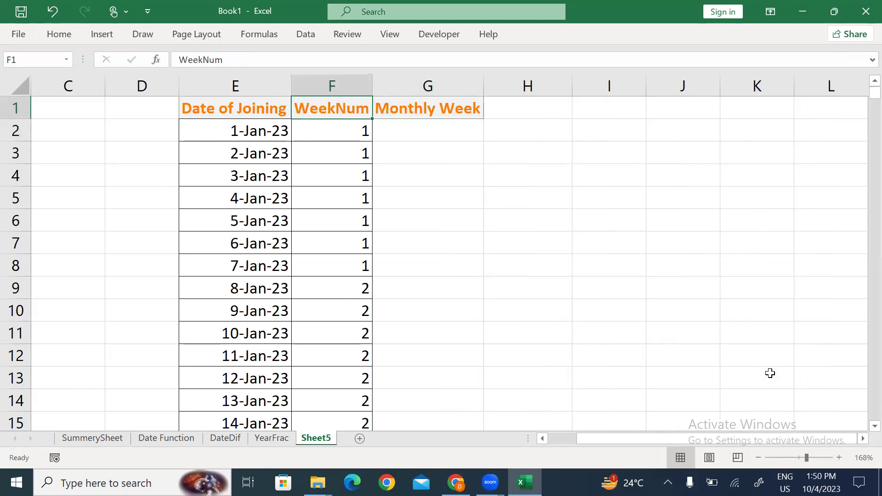
key("Left")
key("shift+Right")
key("shift+Right")
key("ctrl+shift+Down")
- Enter the formula =MONTH(E2) in cell G2
key("Down")
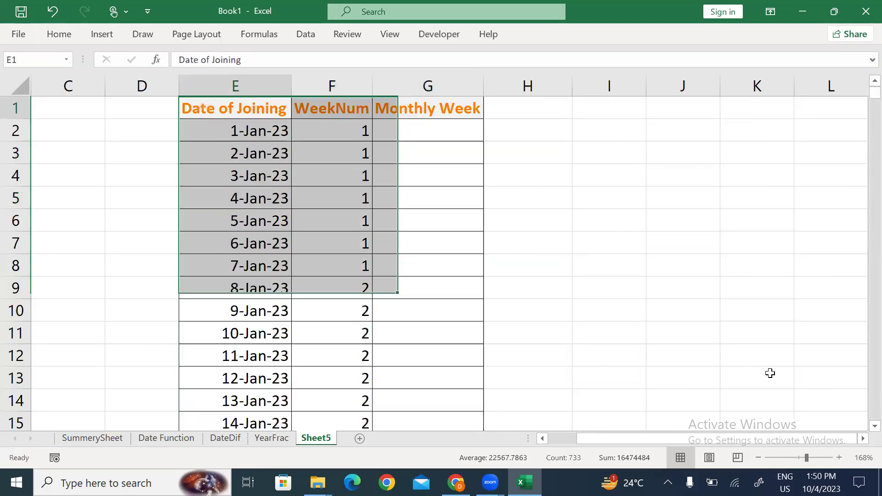
key("Right")
key("Right")
type("=")
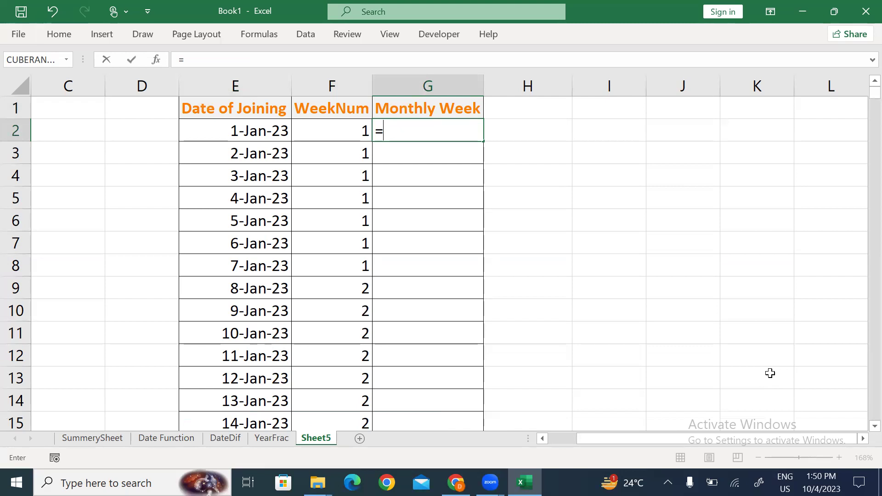
type("day")
key("BackSpace")
key("BackSpace")
key("BackSpace")
type("mont")
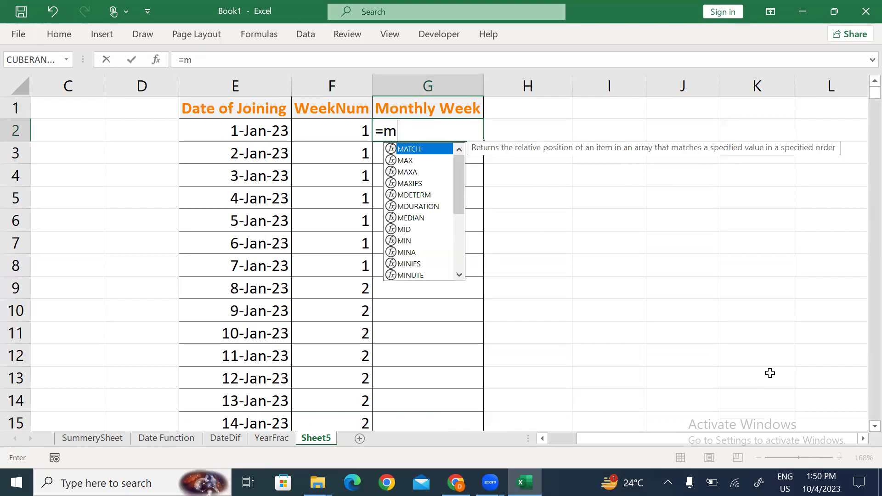
key("Tab")
key("Left")
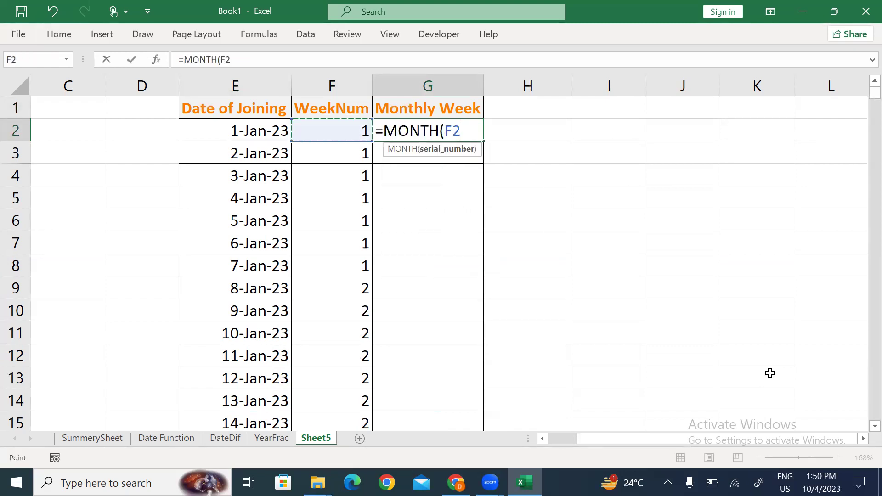
key("Left")
type(")")
key("Return")
- Fill the MONTH formula from G2 down to the last date row of column G
key("Up")
key("Left")
key("ctrl+Down")
key("Right")
key("ctrl+shift+Up")
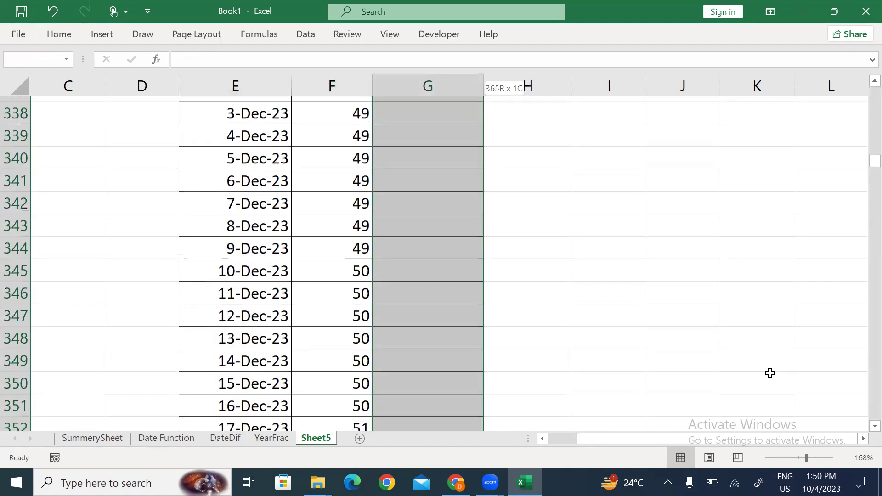
key("ctrl+d")
- Examine the month numbers in column G through January and into mid-February
key("ctrl+Up")
key("Down")
key("Down")
key("Down")
key("Down")
key("Down")
key("Down")
key("Down")
key("Down")
key("Down")
key("Down")
key("Down")
key("Down")
key("Down")
key("Down")
key("Down")
key("Down")
key("Down")
key("Down")
key("Down")
key("Down")
key("Down")
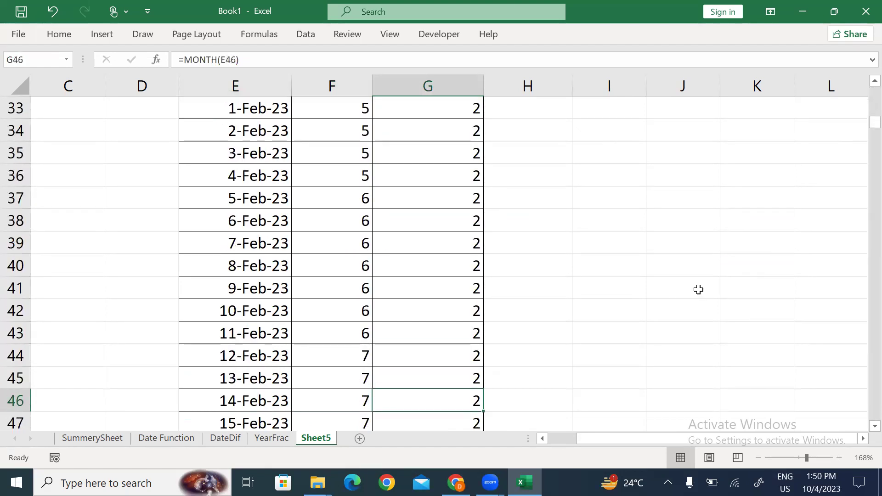
key("Up")
key("Up")
key("Up")
key("Up")
key("Up")
key("Up")
key("Up")
key("Up")
key("Up")
key("Up")
key("Up")
key("Up")
key("Up")
key("Up")
key("Up")
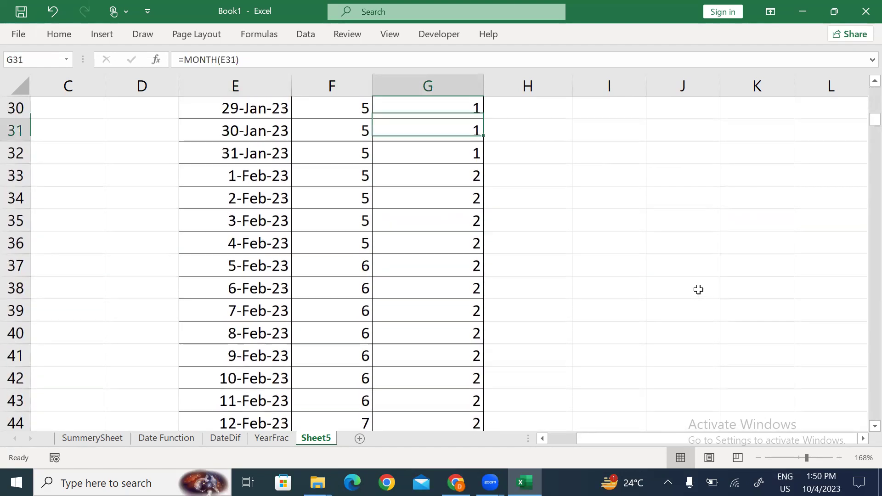
- Highlight the table rows from 1-Feb-23 to 31-Dec-23, and return to the top of the list
key("Down")
key("Down")
key("Left")
key("Left")
key("shift+Right")
key("shift+Right")
key("ctrl+shift+Down")
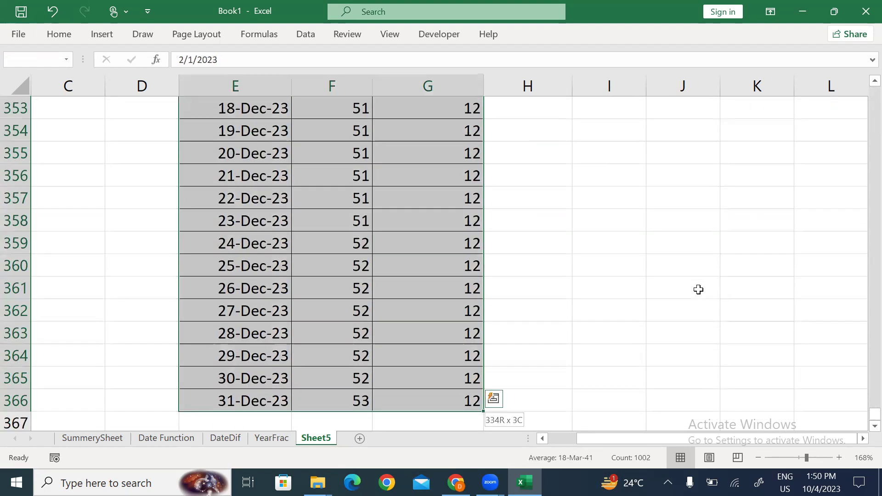
key("ctrl+Up")
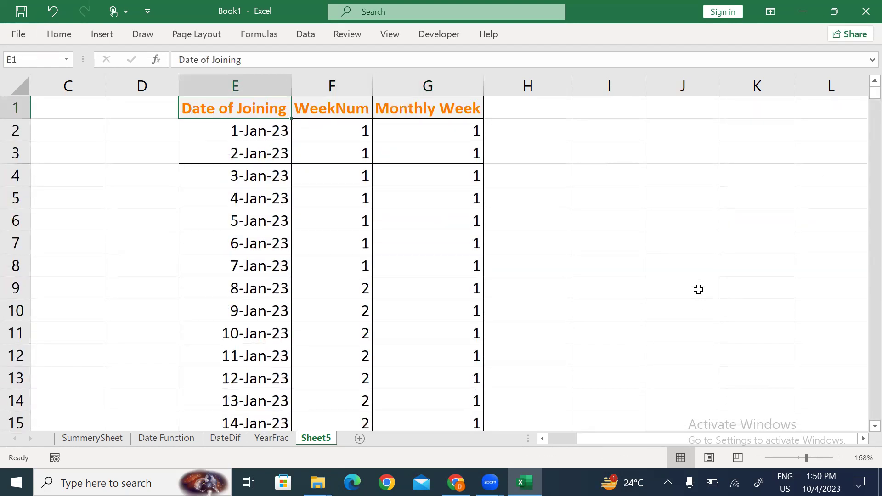
- Change the formula in G2 to =MONTH(E2)/7 and fill it down column G to the last date row
key("Right")
key("Right")
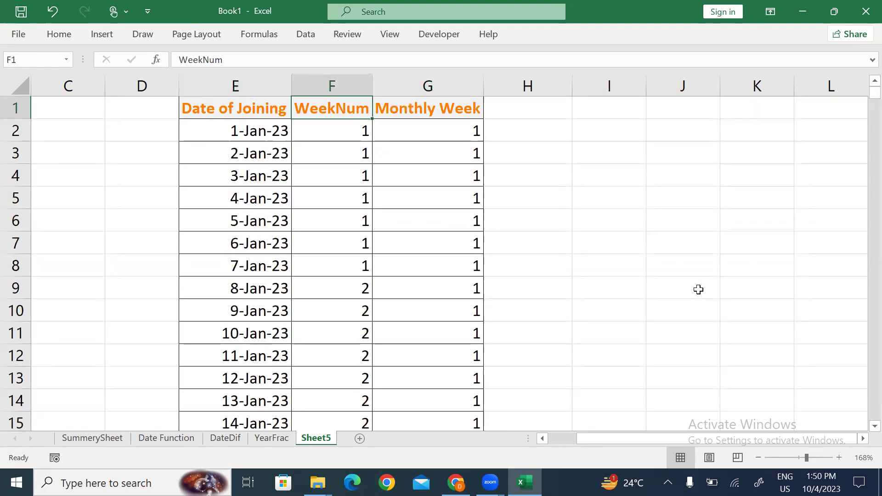
key("Down")
key("F2")
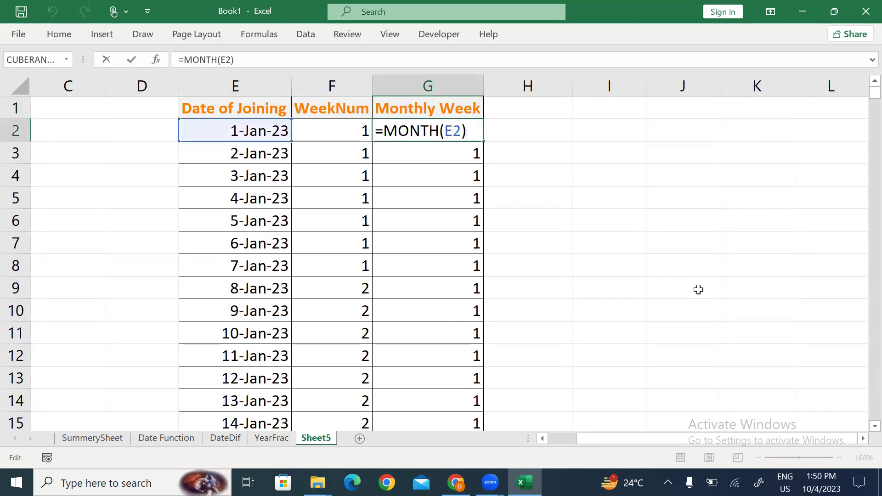
type("/7")
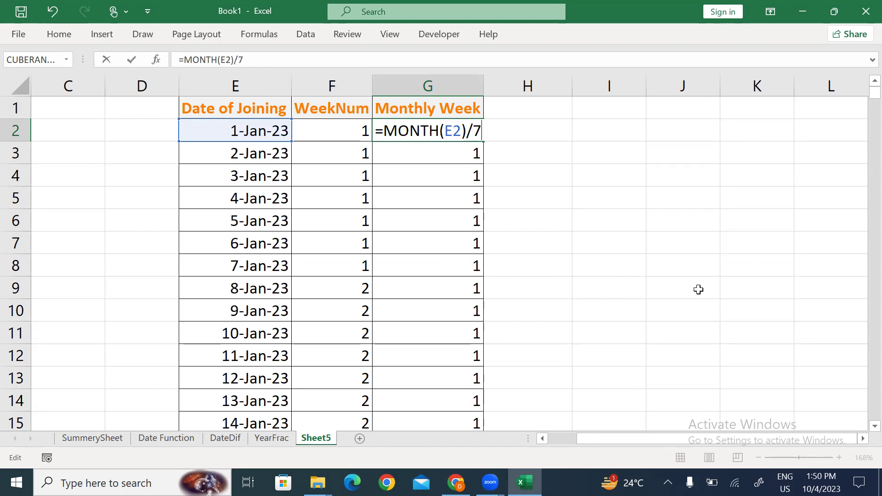
key("Return")
key("Up")
key("ctrl+shift+Down")
key("ctrl+d")
- Set the number format of all Monthly Week values from G2 down to General
key("ctrl+Up")
key("Down")
key("ctrl+shift+Down")
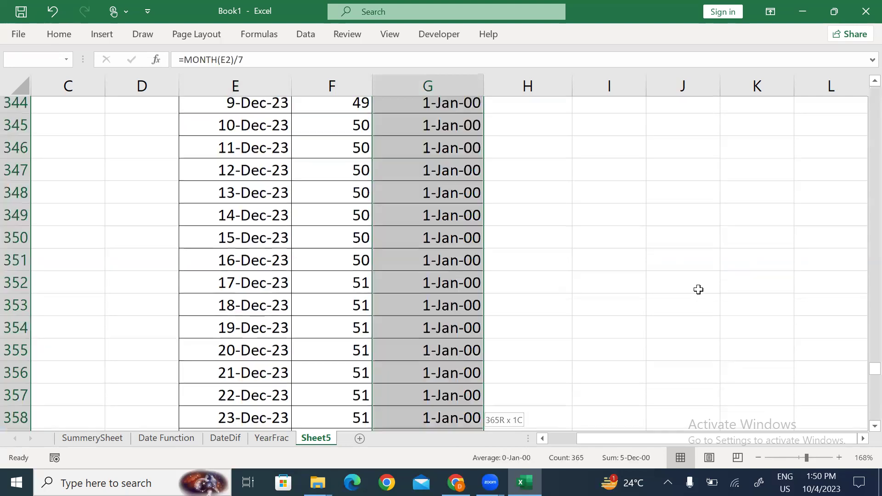
key("ctrl+BackSpace")
key("ctrl+1")
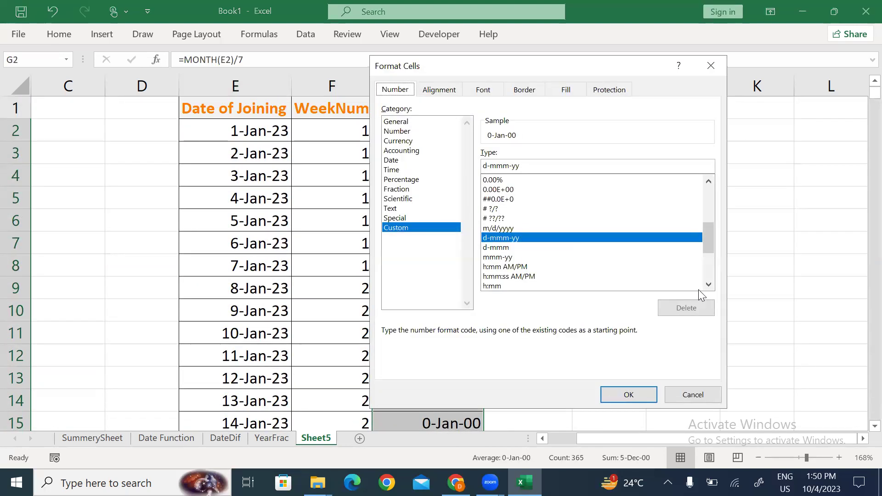
left_click(406, 122)
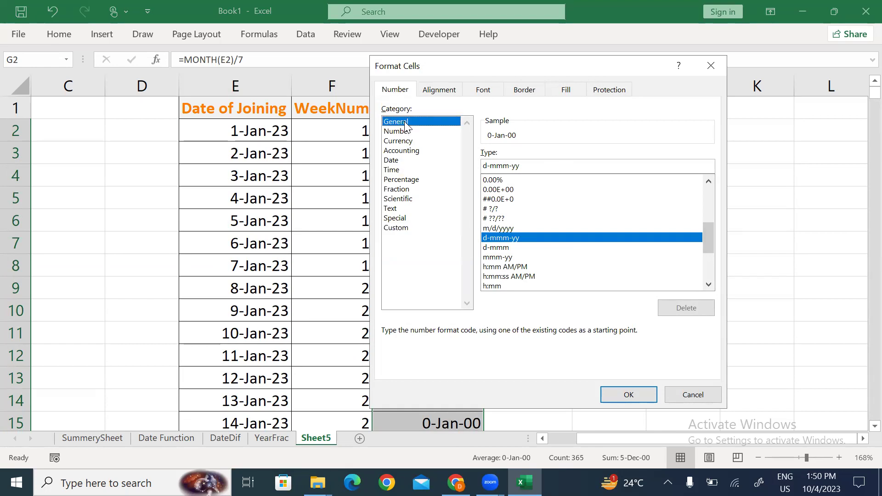
left_click(636, 389)
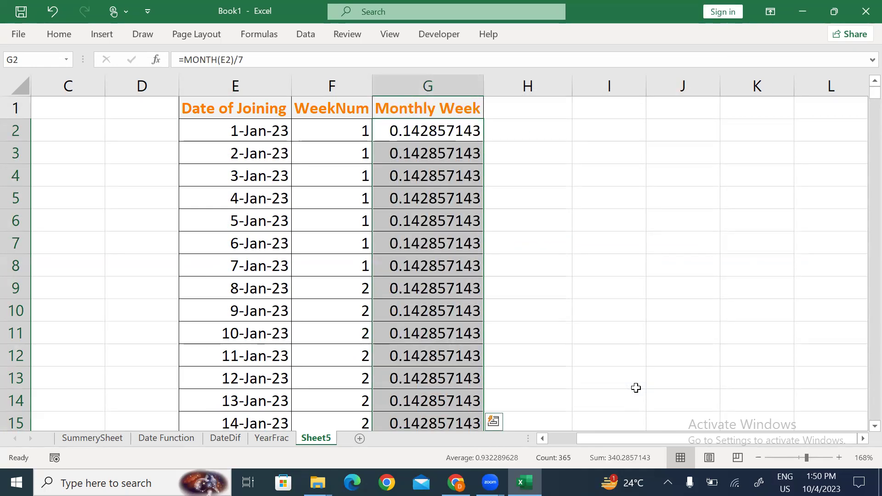
- Examine the Monthly Week results in column G down to 16-Jan-23
key("Up")
key("Down")
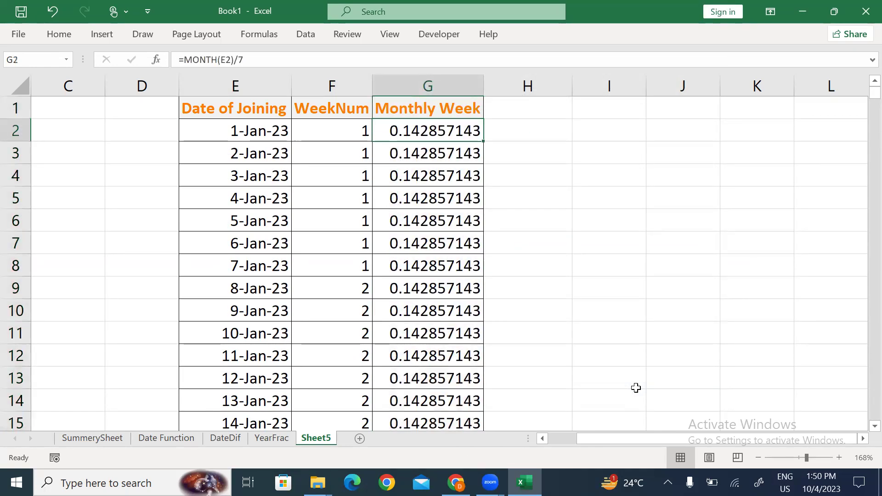
key("Down")
key("Down")
key("Down")
key("Down")
key("Down")
key("Down")
key("Down")
key("Down")
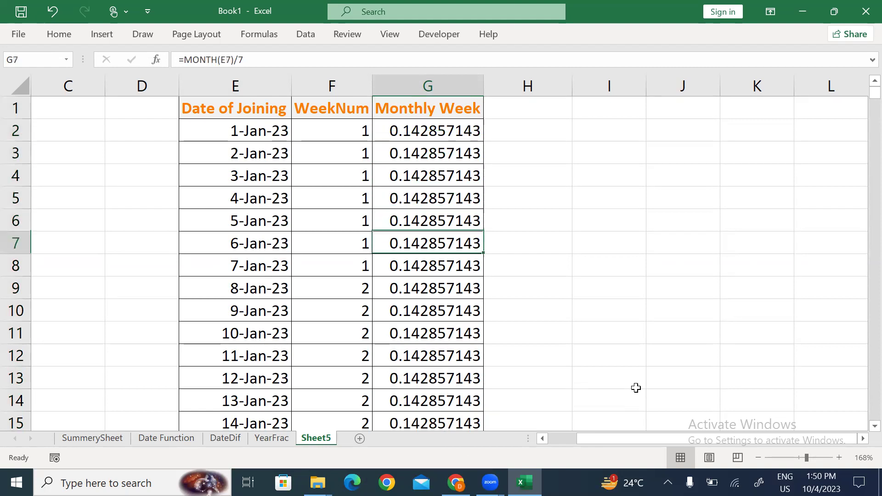
key("Down")
key("Down")
key("Down")
key("Down")
key("Down")
key("Down")
key("Down")
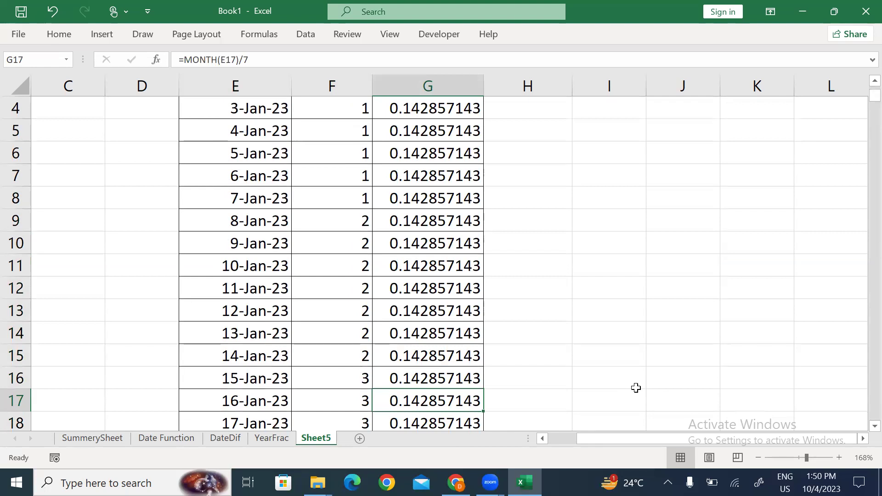
- Open the formula in G2 for review and commit it again without editing it
key("ctrl+Up")
key("Down")
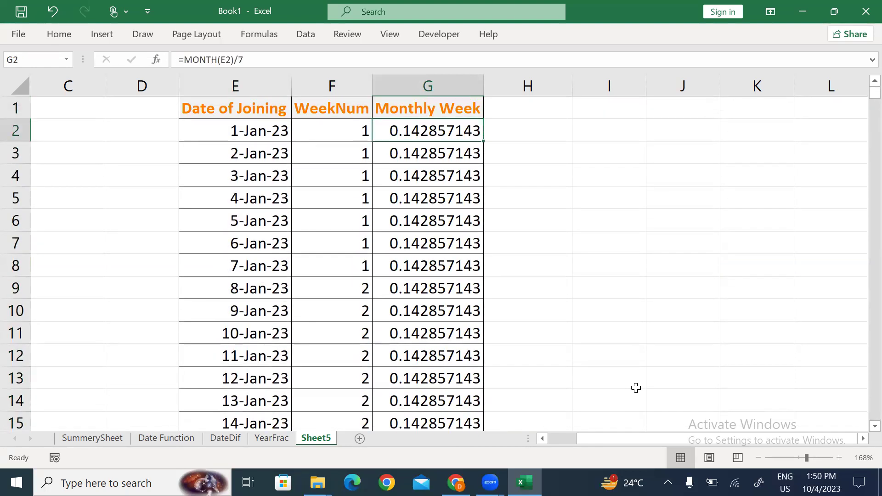
key("F2")
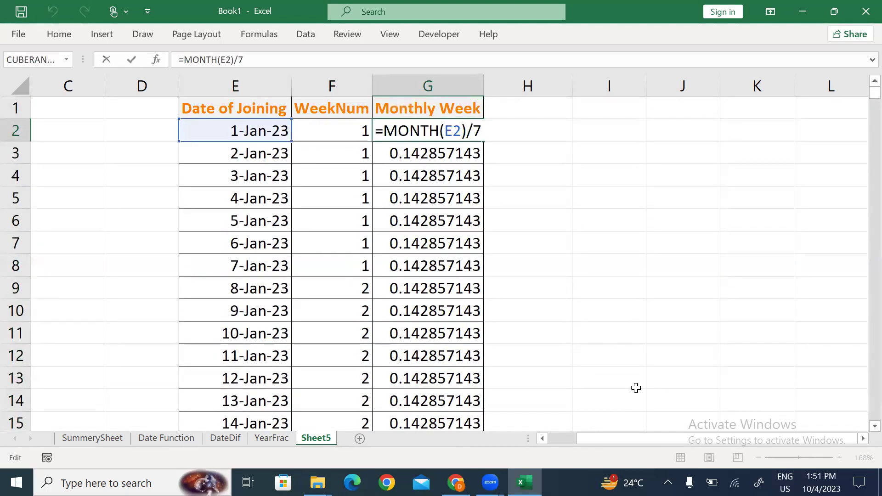
key("ctrl+Return")
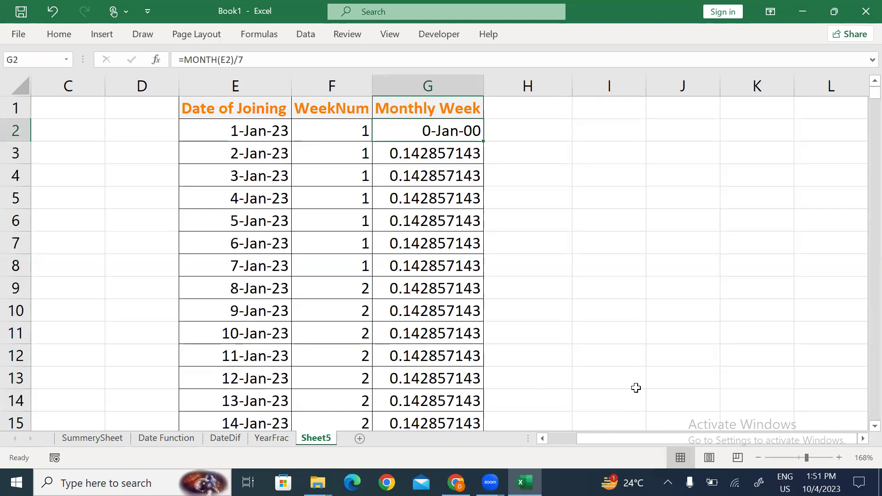
- Copy the formatting of G3 and apply only that formatting to G2 with Paste Special Formats
key("Down")
key("alt")
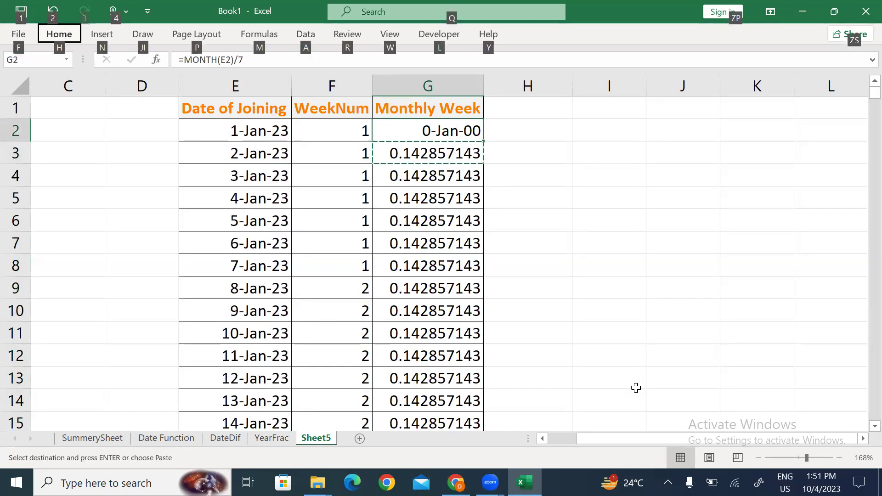
key("e")
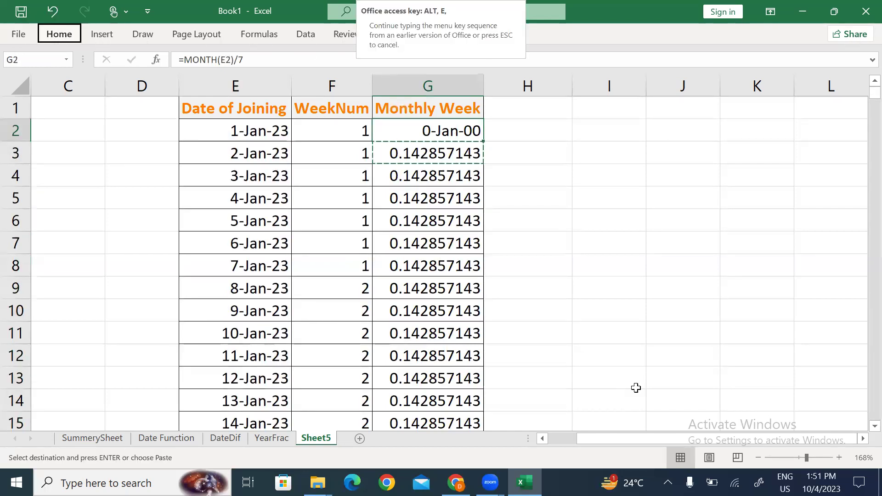
key("s")
key("t")
key("Return")
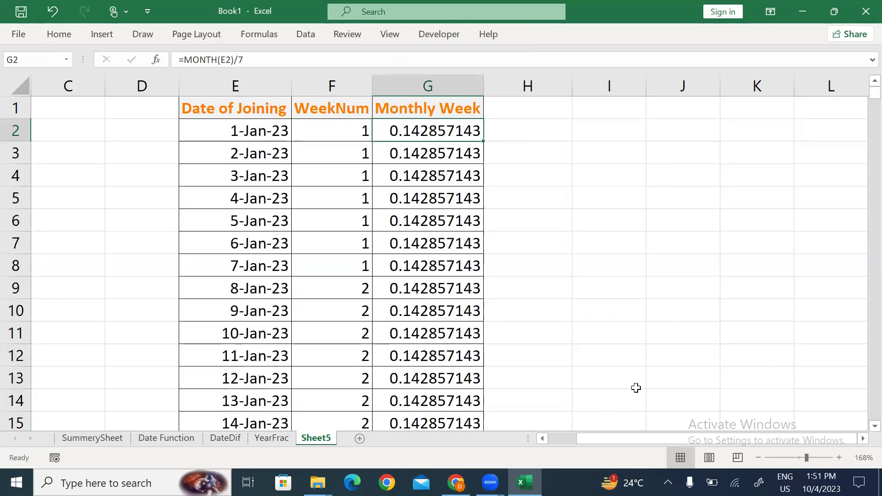
- Examine the Monthly Week results in column G from 2-Jan-23 down to 20-May-23
key("Down")
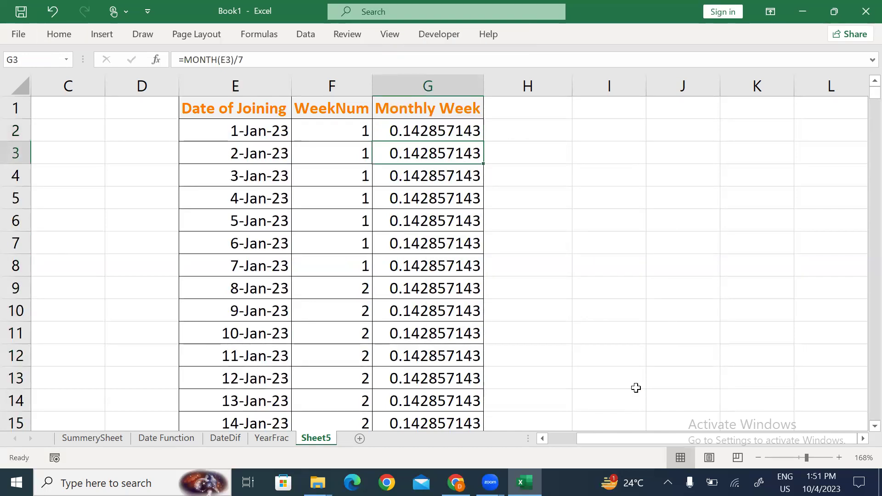
key("Down")
key("Down")
key("Down")
key("Down")
key("Down")
key("Down")
key("Down")
key("Down")
key("Down")
key("Down")
key("Down")
key("Down")
key("Down")
key("Down")
key("Down")
key("Down")
key("Down")
key("Down")
key("Down")
key("Down")
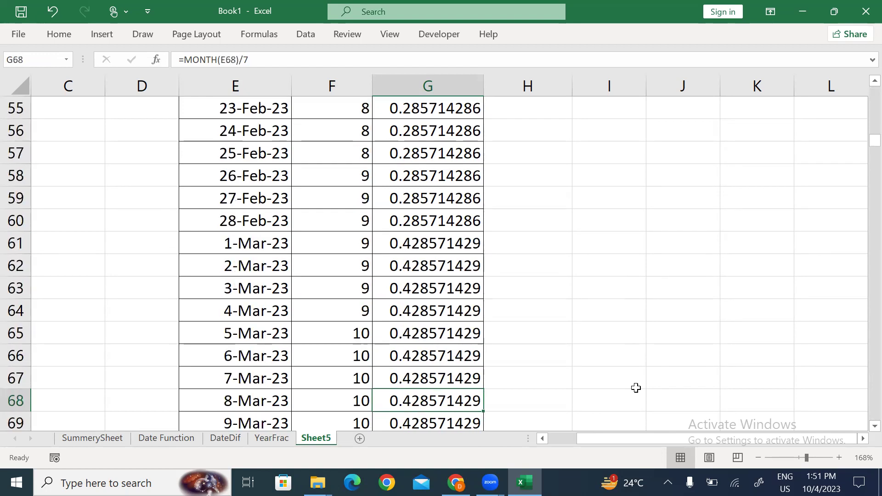
key("Down")
key("Down")
key("Down")
key("Down")
key("Down")
key("Down")
key("Down")
key("Down")
key("Down")
key("Down")
key("Down")
key("Down")
key("Down")
key("Down")
key("Down")
key("Down")
key("Down")
key("Down")
key("Down")
key("Down")
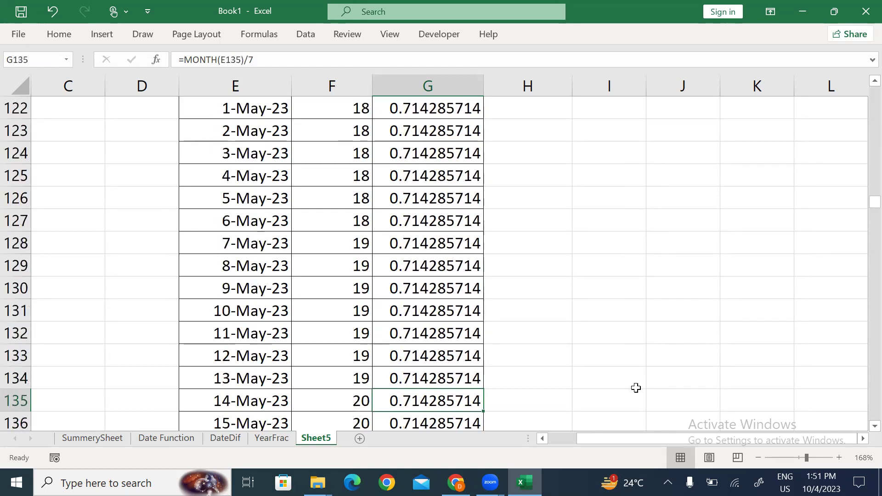
key("Down")
key("Down")
key("Down")
key("Down")
key("Down")
key("Down")
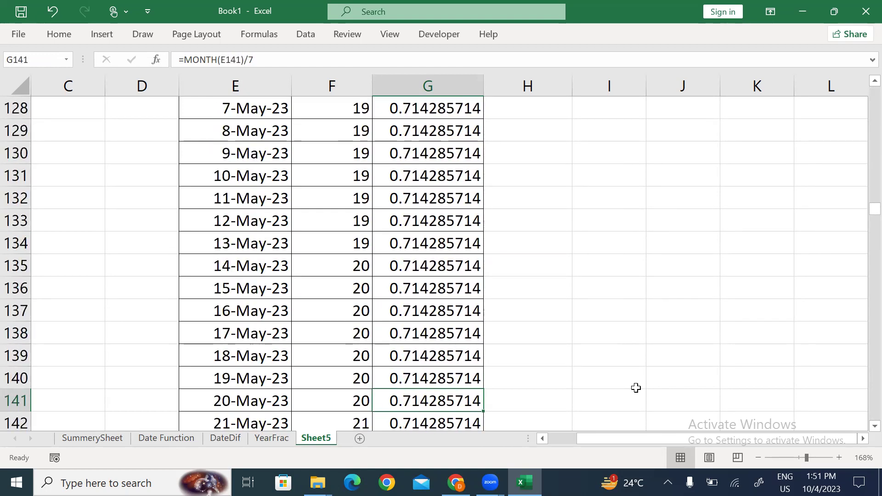
- Compare the date and the Monthly Week result in the last list row, 31-Dec-23
key("ctrl+Up")
key("ctrl+Down")
key("Down")
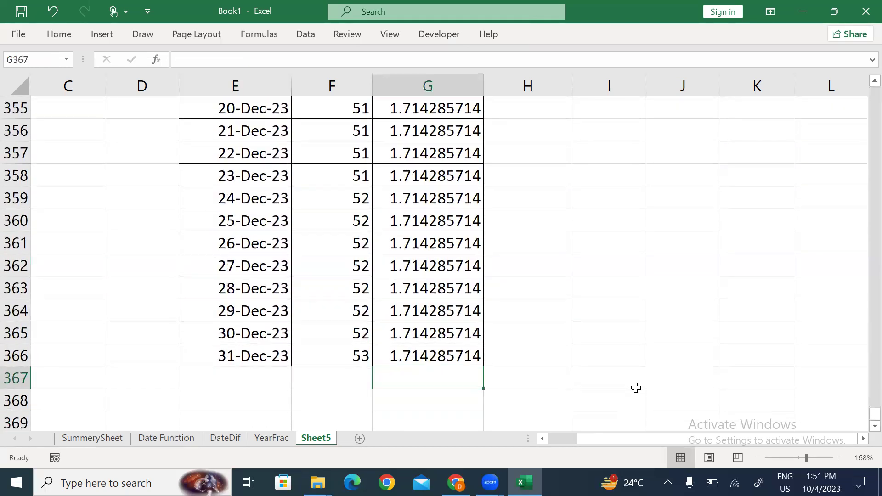
key("Up")
key("Up")
key("Down")
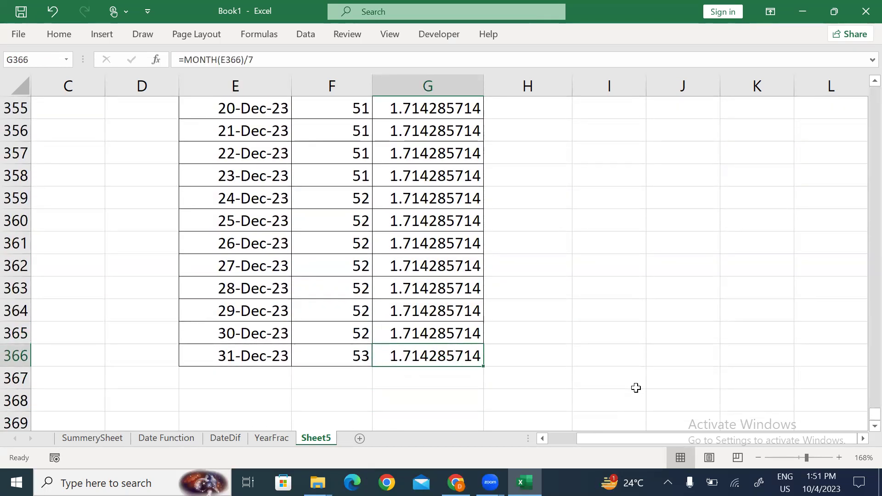
key("Left")
key("Left")
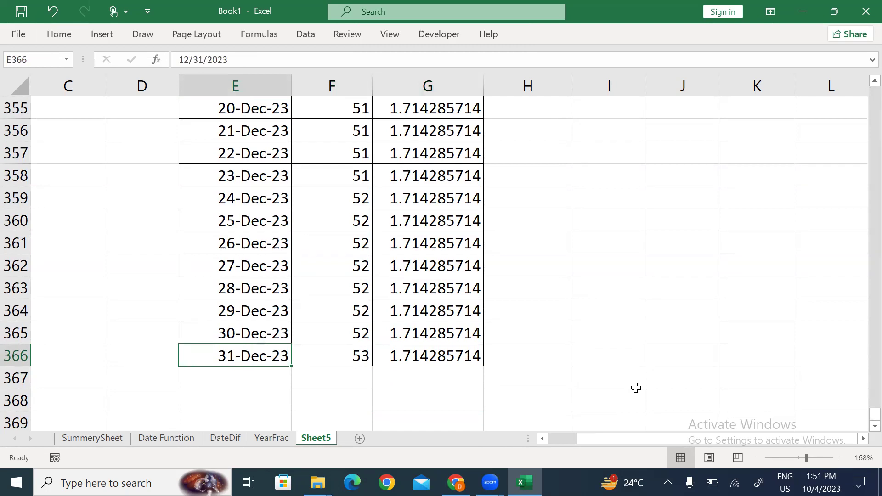
key("Right")
key("Right")
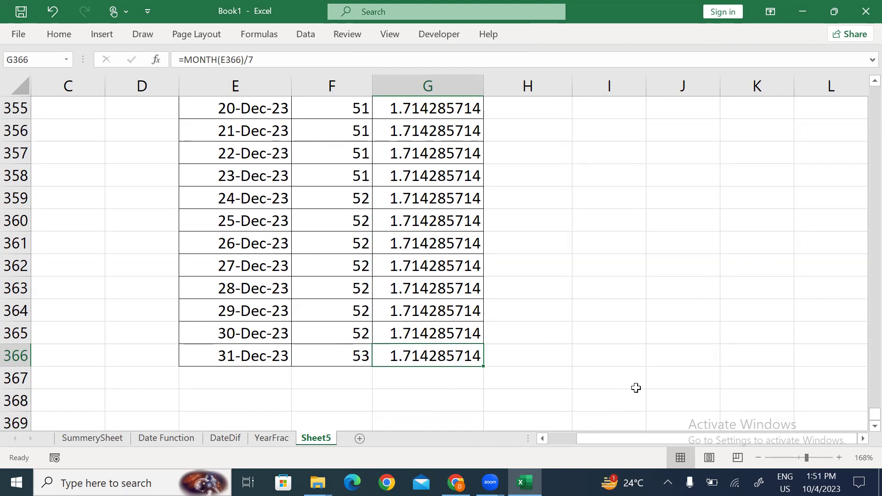
- Return to the first Monthly Week cell, G2, inspect its formula and recommit it as it is
key("ctrl+Up")
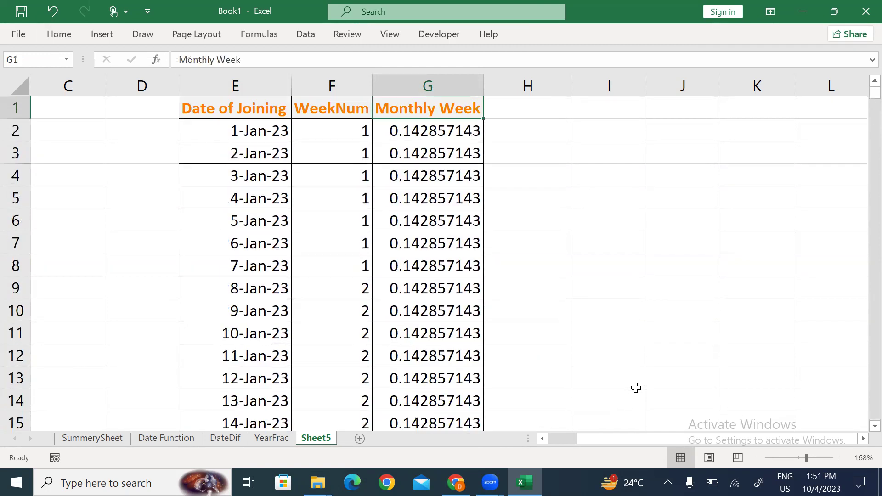
key("Right")
key("Down")
key("Left")
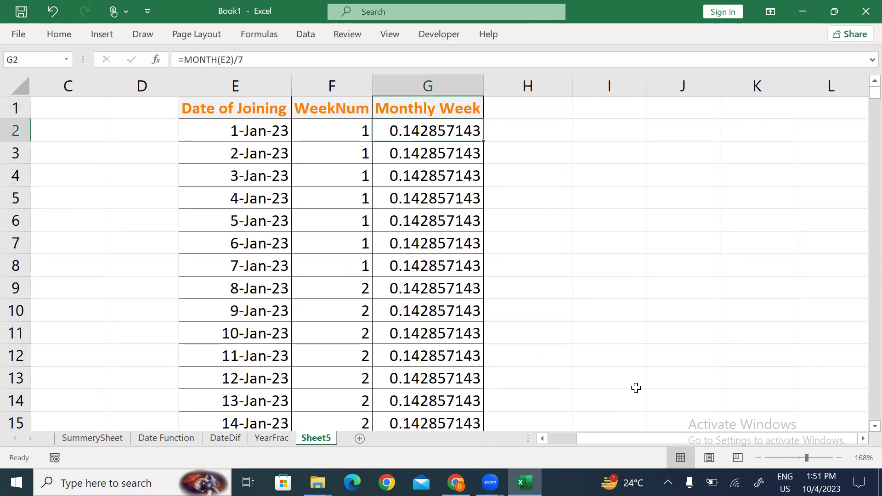
key("F2")
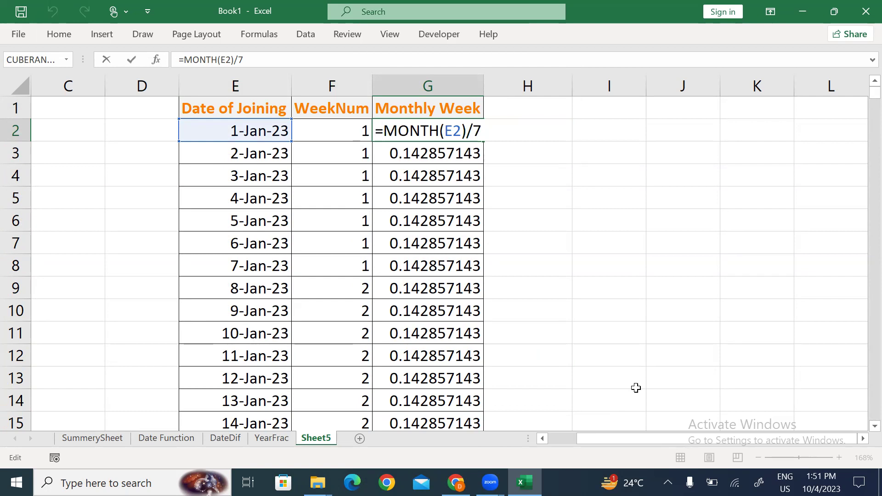
key("Return")
key("Up")
key("Down")
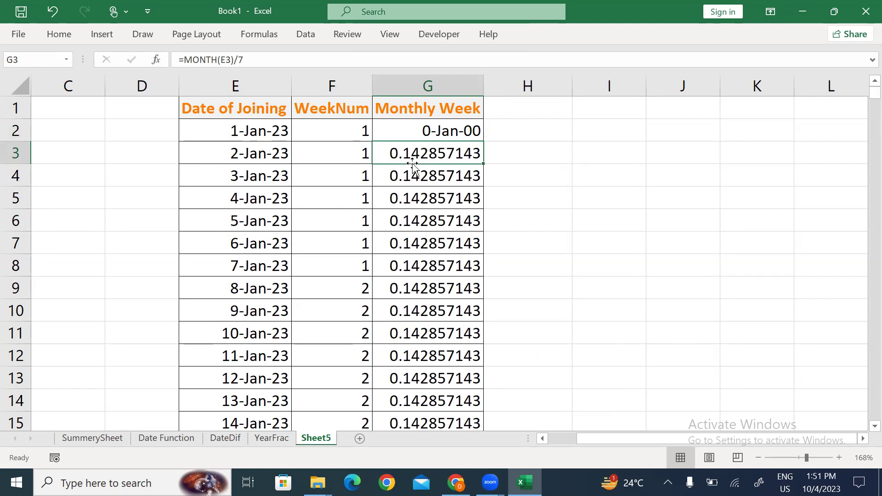
- Examine how the Monthly Week results change from month to month between 7-Jan-23 and 18-Aug-23
left_click(393, 264)
key("Down")
key("Down")
key("Down")
key("Down")
key("Down")
key("Down")
key("Down")
key("Down")
key("Down")
key("Down")
key("Down")
key("Down")
key("Down")
key("Down")
key("Down")
key("Down")
key("Down")
key("Down")
key("Down")
key("Down")
key("Down")
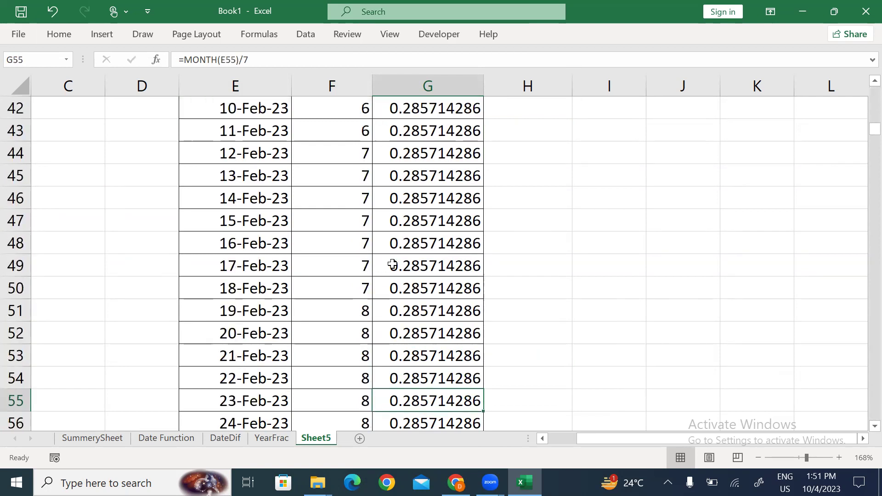
key("Down")
key("Down")
key("Down")
key("Down")
key("Down")
key("Down")
key("Down")
key("Down")
key("Down")
key("Down")
key("Down")
key("Down")
key("Down")
key("Down")
key("Down")
key("Down")
key("Down")
key("Down")
key("Down")
key("Down")
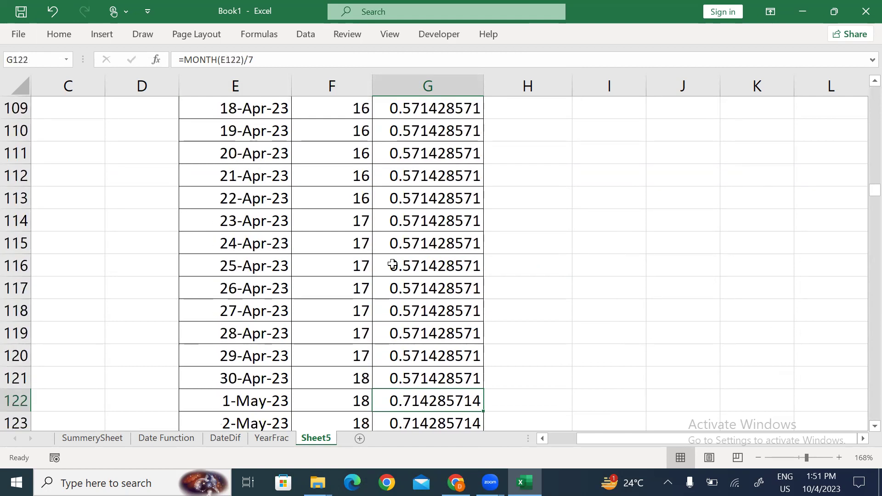
key("Down")
key("Down")
key("Down")
key("Down")
key("Down")
key("Down")
key("Down")
key("Down")
key("Down")
key("Down")
key("Down")
key("Down")
key("Down")
key("Down")
key("Down")
key("Down")
key("Down")
key("Down")
key("Down")
key("Down")
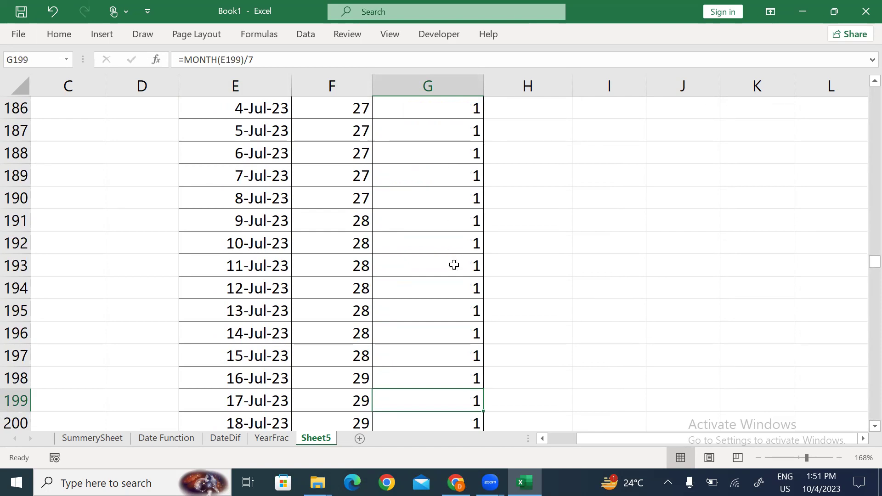
key("Down")
key("Down")
key("Down")
key("Down")
key("Down")
key("Down")
key("Down")
key("Down")
key("Down")
key("Down")
key("Down")
key("Down")
key("Down")
key("Down")
key("Down")
key("Down")
key("Down")
key("Down")
key("Down")
key("Down")
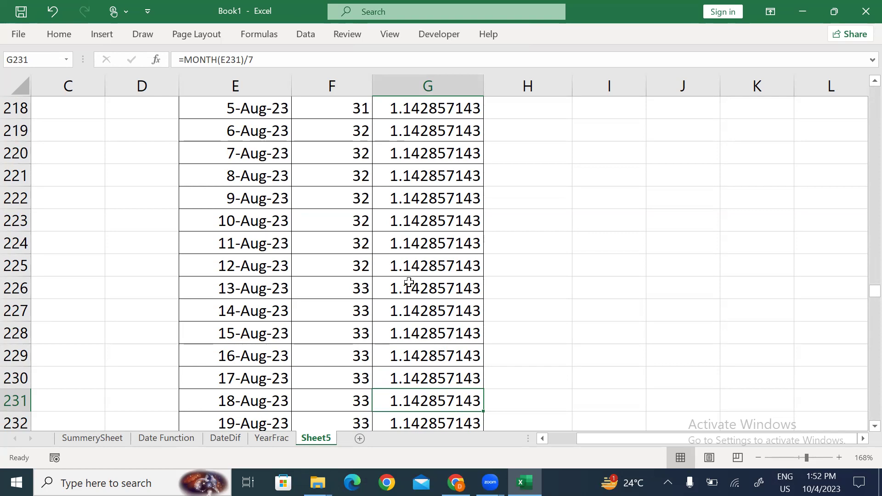
- Wrap the Monthly Week formula in G2 in ROUNDUP with zero digits: =ROUNDUP(MONTH(E2)/7,0)
key("ctrl+Up")
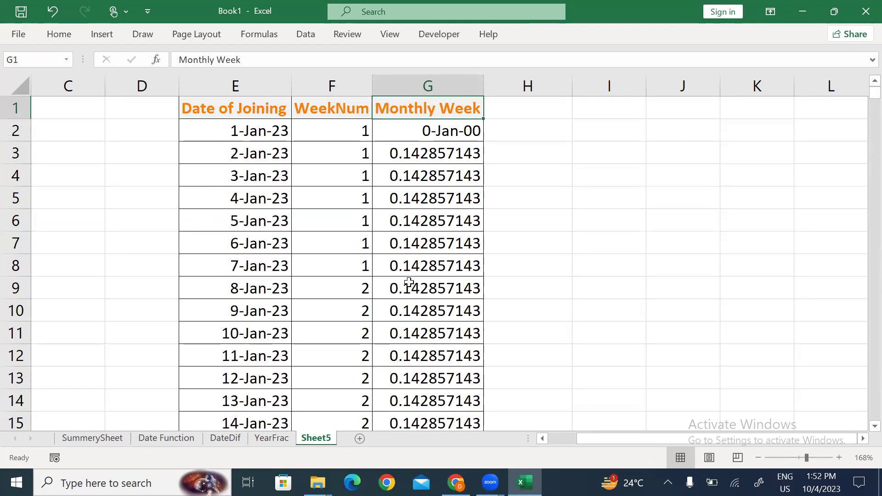
key("Down")
key("F2")
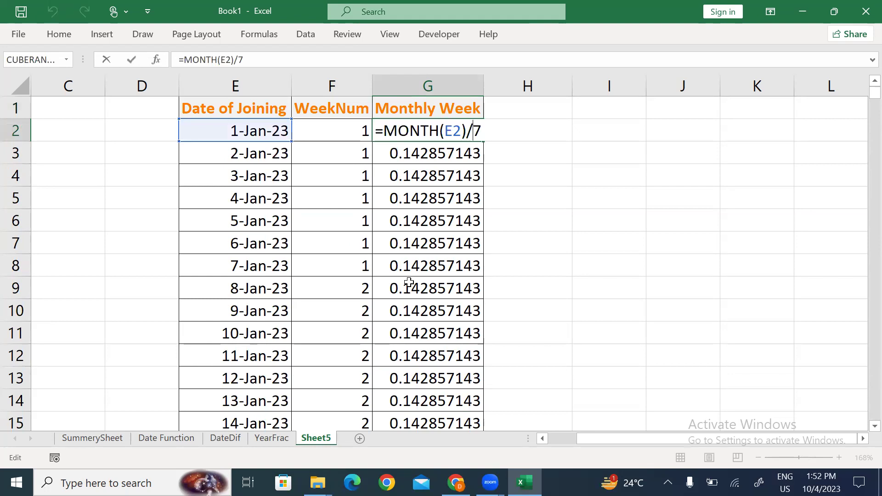
type("roun")
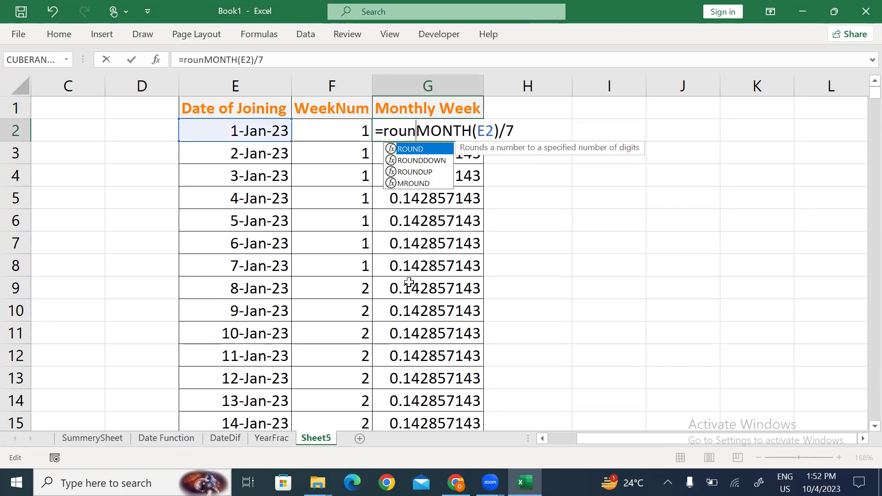
key("Down")
key("Down")
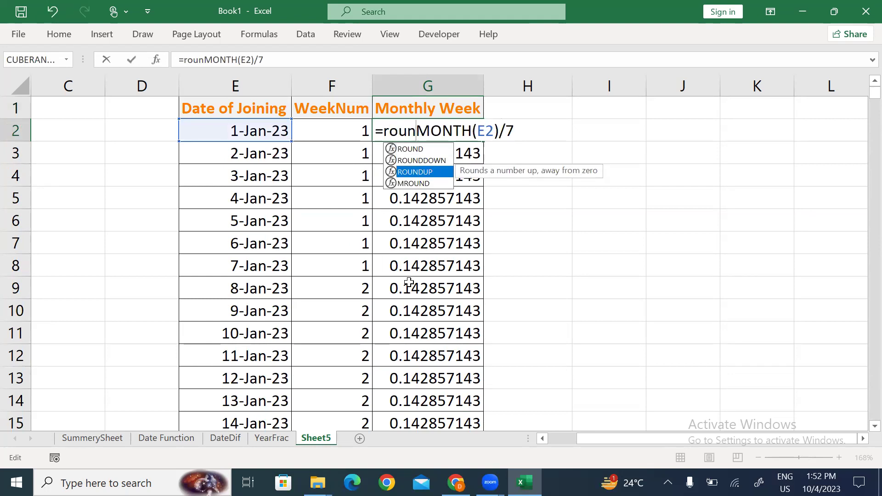
key("Tab")
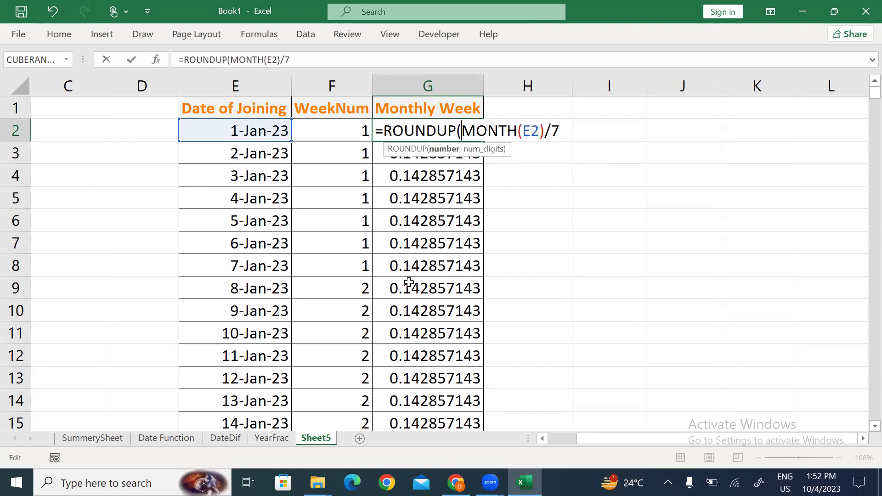
key("End")
type(",0)")
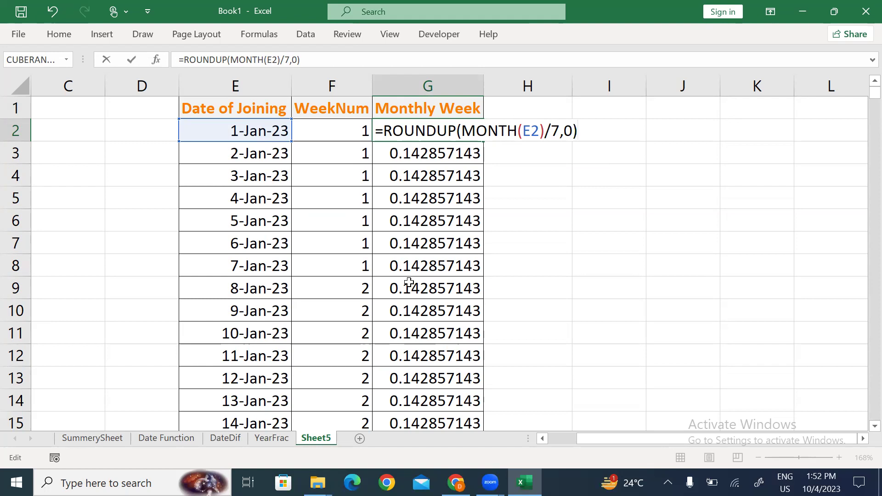
key("ctrl+Return")
- Fill the ROUNDUP formula with MONTH from G2 down to the last date row, 366
key("ctrl+shift+Down")
key("ctrl+d")
key("ctrl+Up")
key("Down")
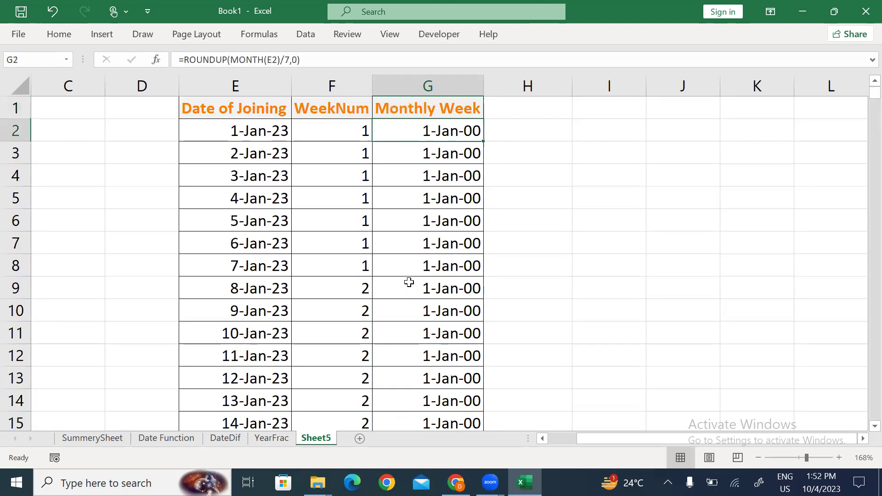
- Set the number format of all Monthly Week results, G2 to G366, to General
key("ctrl+shift+Down")
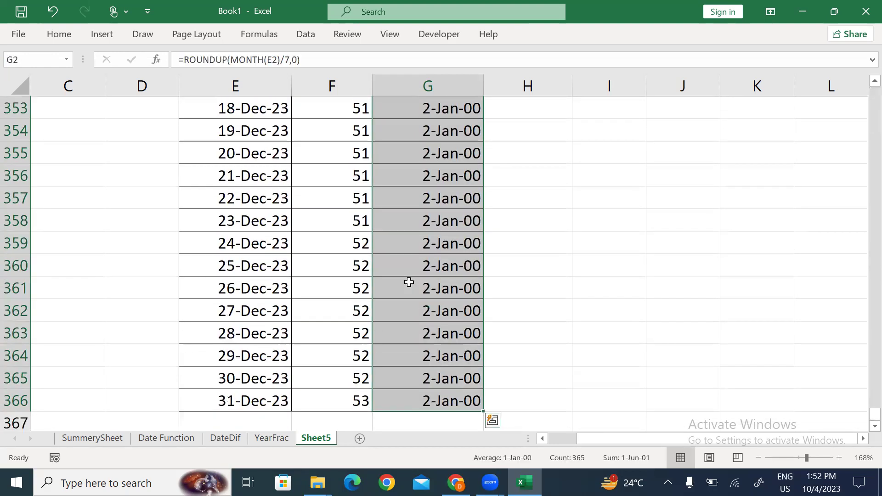
key("ctrl+BackSpace")
key("ctrl+1")
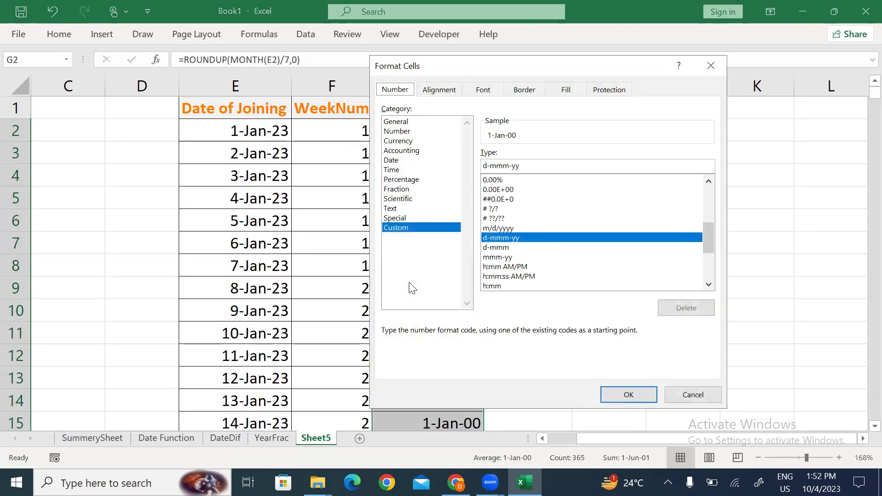
left_click(406, 121)
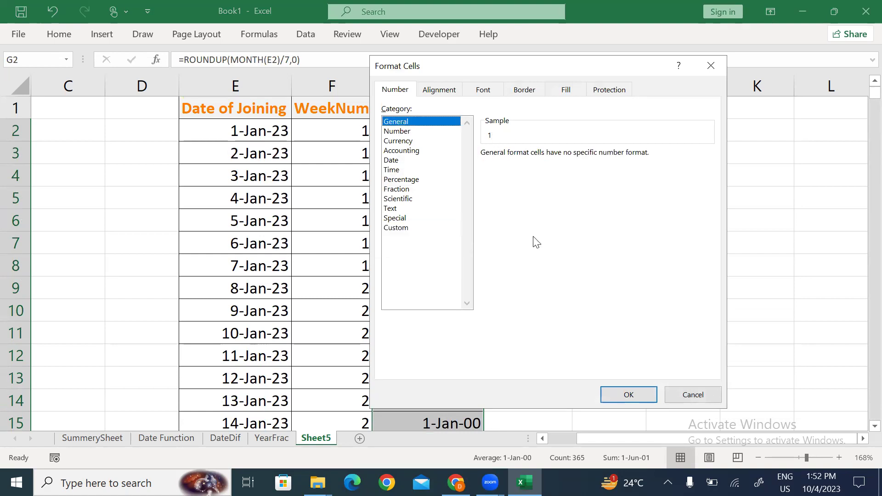
left_click(620, 394)
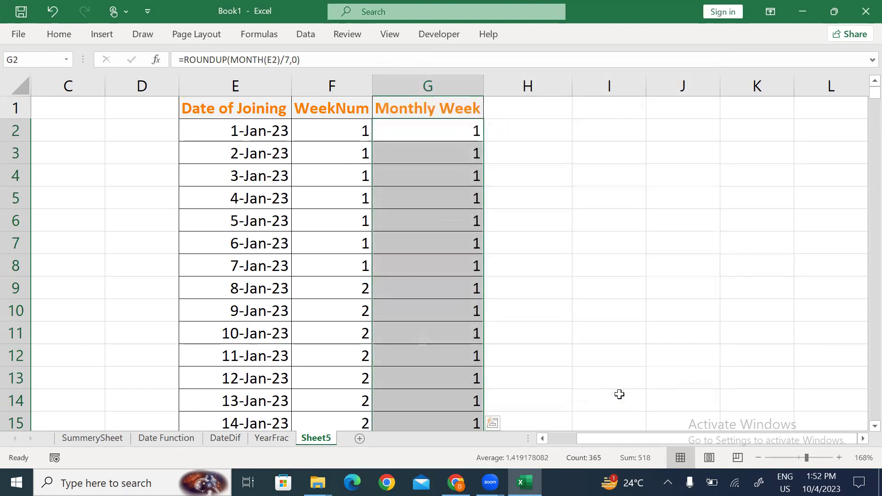
- Examine the rounded Monthly Week results in column G from 1-Jan-23 down to 7-Mar-23
key("Up")
key("Down")
key("Down")
key("Down")
key("Down")
key("Down")
key("Down")
key("Down")
key("Down")
key("Down")
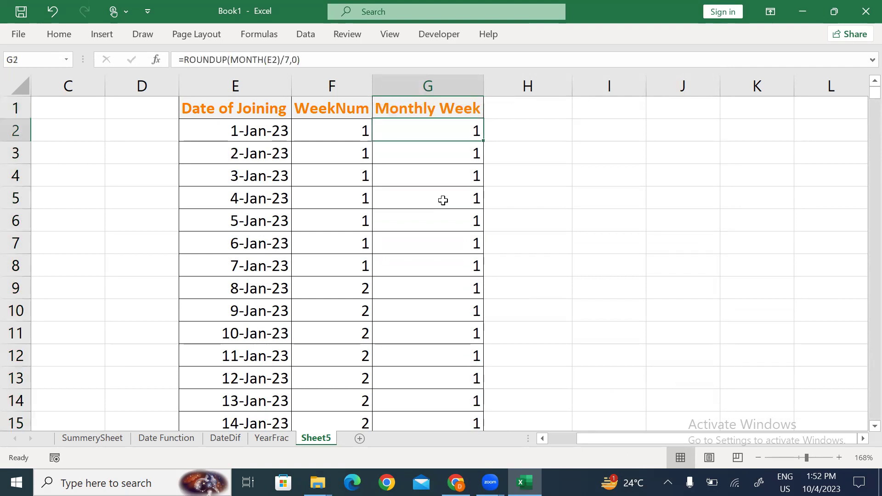
key("Down")
key("Down")
key("Down")
key("Down")
key("Down")
key("Down")
key("Down")
key("Down")
key("Down")
key("Down")
key("Down")
key("Down")
key("Down")
key("Down")
key("Down")
key("Down")
key("Down")
key("Down")
key("Down")
key("Down")
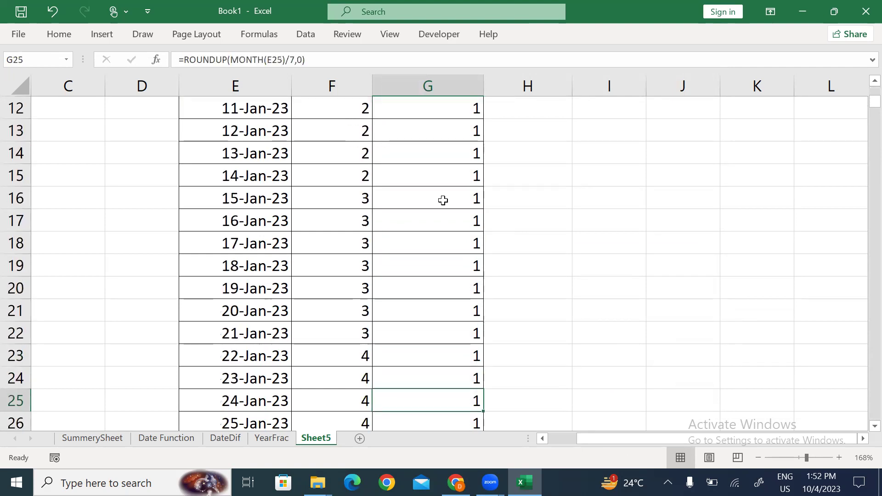
key("Down")
key("Down")
key("Down")
key("Down")
key("Down")
key("Down")
key("Down")
key("Down")
key("Down")
key("Down")
key("Down")
key("Down")
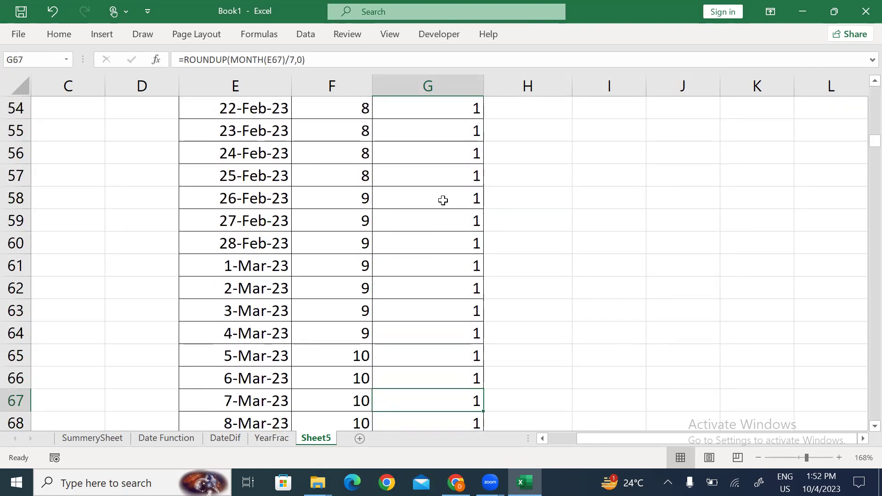
- Replace MONTH with DAY in the G2 formula so it reads =ROUNDUP(DAY(E2)/7,0)
key("ctrl+Up")
key("Down")
key("Up")
key("Down")
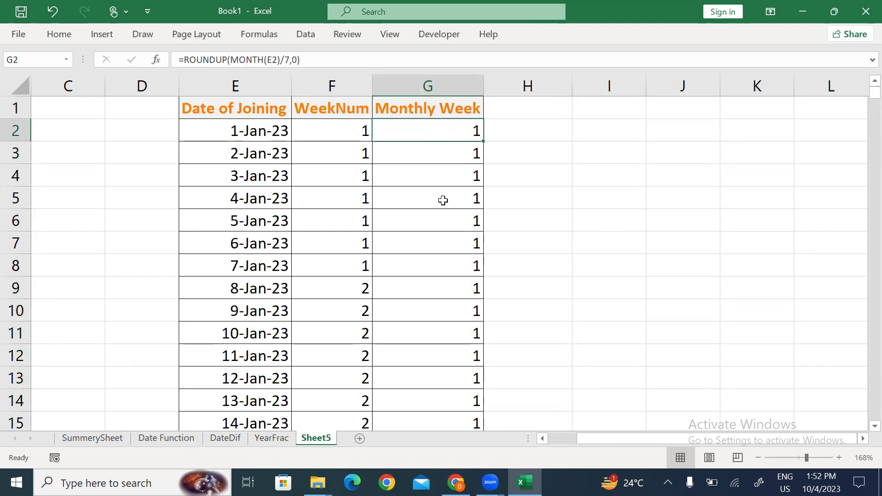
key("F2")
key("Left")
key("Left")
key("Left")
key("Left")
key("Left")
key("Left")
key("Left")
key("Left")
key("Left")
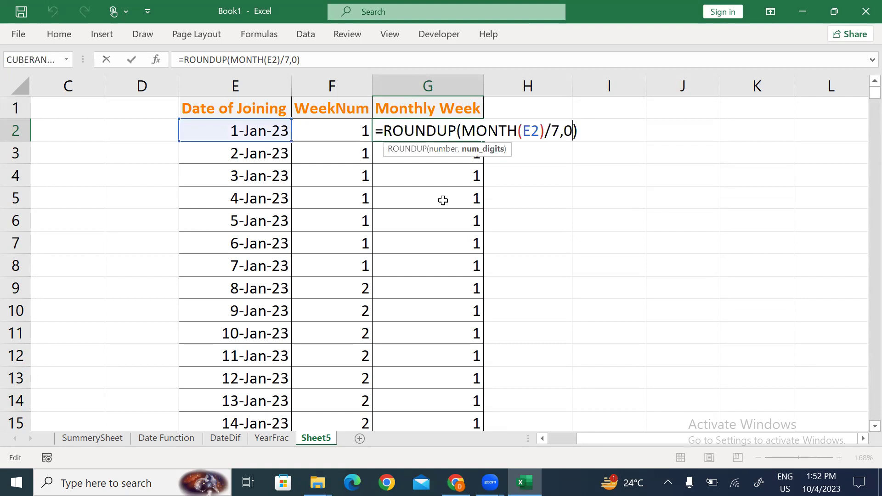
key("BackSpace")
key("BackSpace")
key("BackSpace")
key("BackSpace")
key("BackSpace")
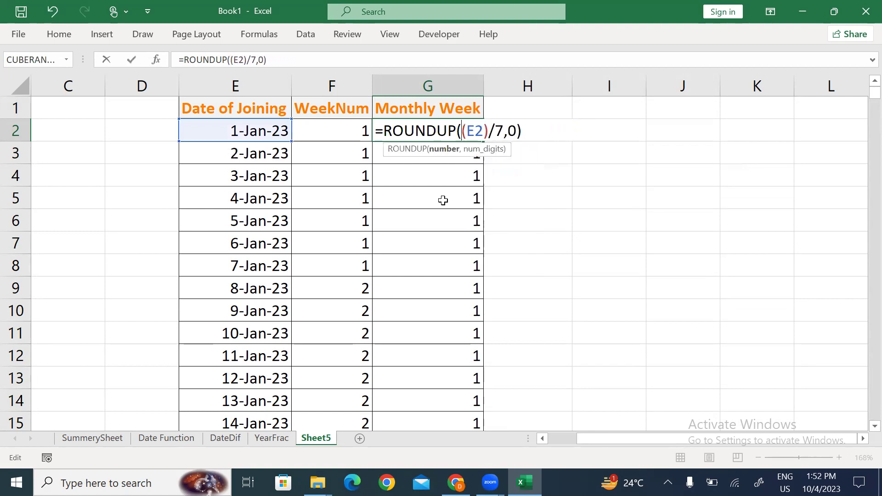
type("DAY")
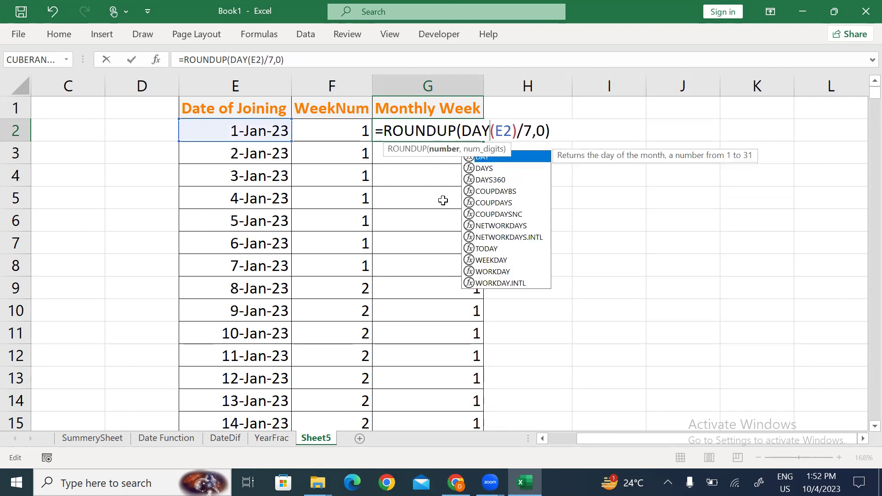
key("Right")
key("Return")
key("Up")
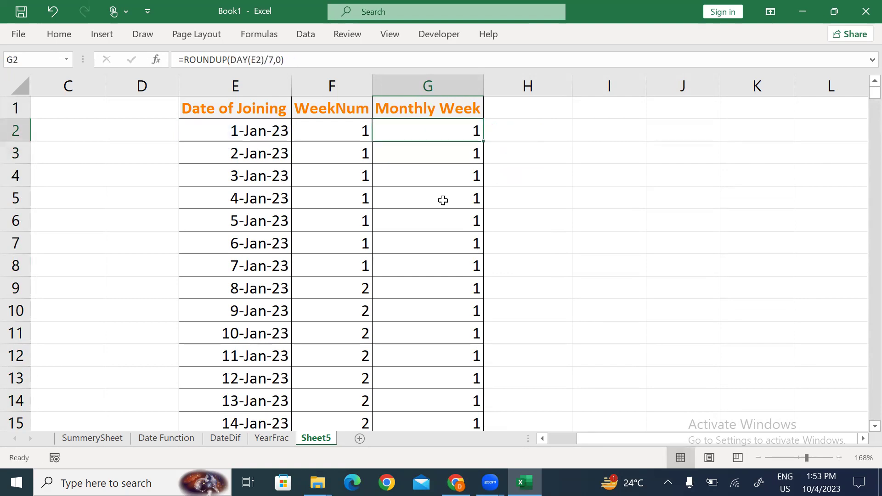
- Fill the DAY-based Monthly Week formula from G2 down through the last date row
key("ctrl+shift+Down")
key("ctrl+d")
key("ctrl+Up")
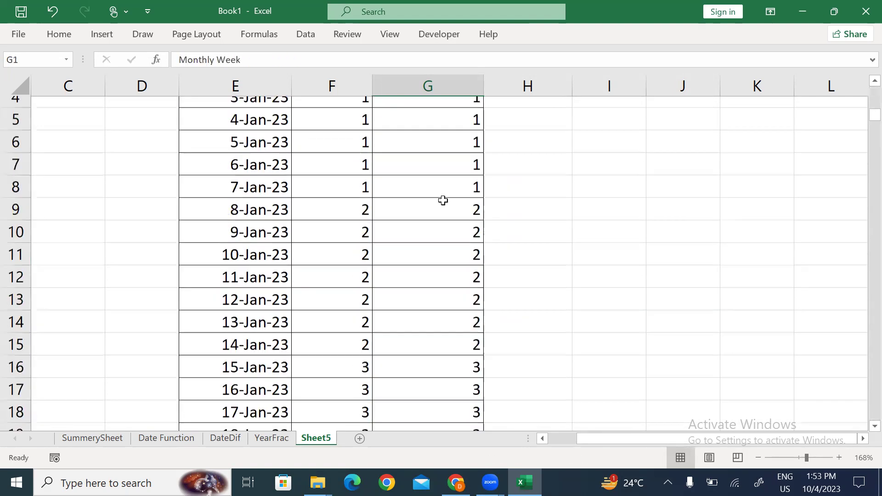
- Check the Monthly Week results for the first seven days of January against their dates
key("Down")
key("Down")
key("Down")
key("Down")
key("Down")
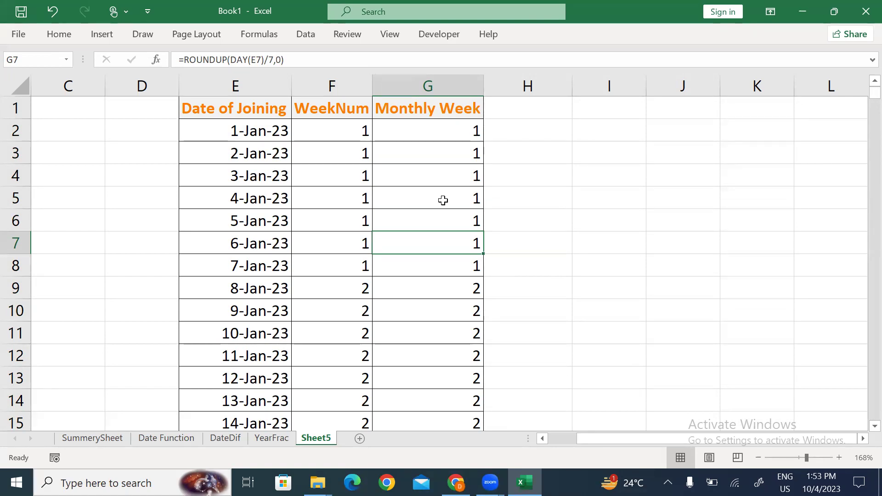
key("Up")
key("Up")
key("Up")
key("Up")
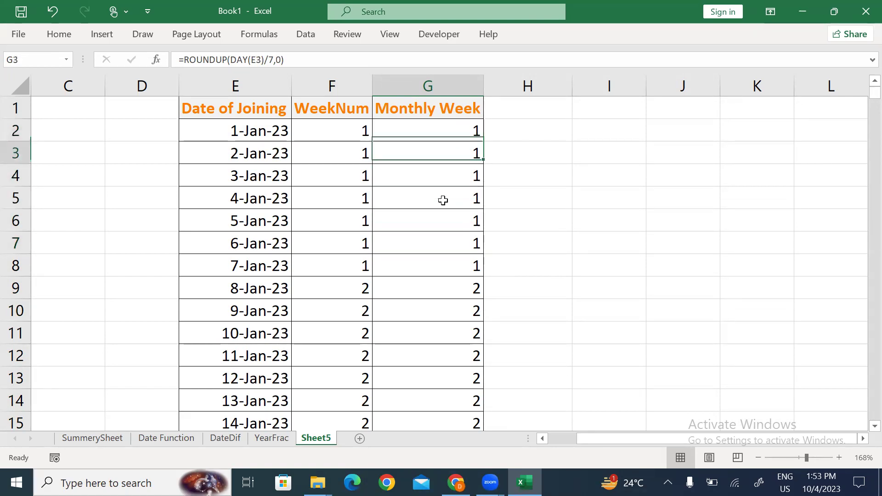
key("shift+Down")
key("shift+Down")
key("shift+Down")
key("shift+Down")
key("shift+Down")
key("Down")
key("Down")
key("Down")
key("Down")
key("Down")
key("Down")
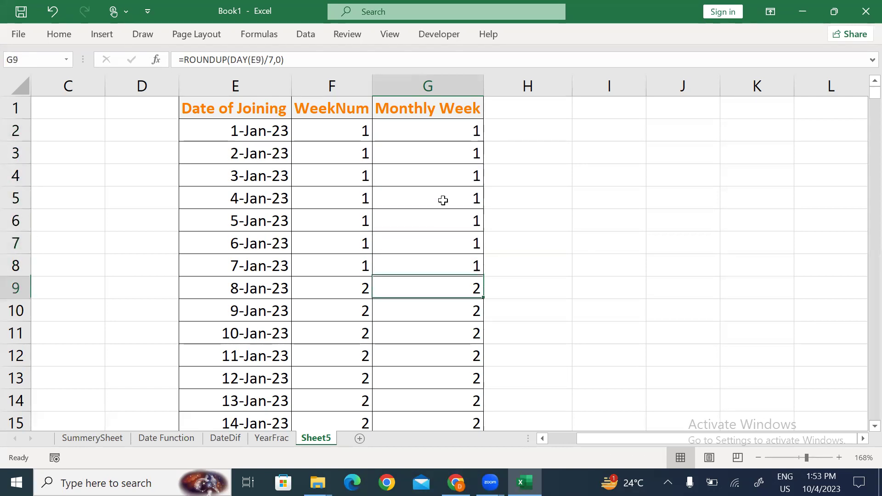
- Examine the Monthly Week results from 8-Jan-23 through the month change to 4-Feb-23
key("shift+Down")
key("shift+Down")
key("shift+Down")
key("shift+Down")
key("shift+Down")
key("shift+Down")
key("Down")
key("Down")
key("Down")
key("Down")
key("Down")
key("Down")
key("Down")
key("Down")
key("Down")
key("Down")
key("Down")
key("Down")
key("Down")
key("Down")
key("Down")
key("Down")
key("Down")
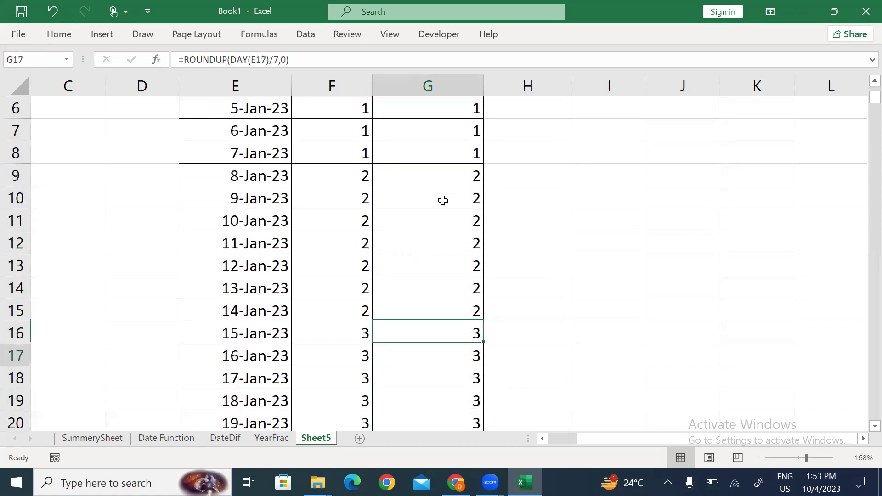
key("Down")
key("Down")
key("Down")
key("Down")
key("Down")
key("Down")
key("Down")
key("Down")
key("Down")
key("Down")
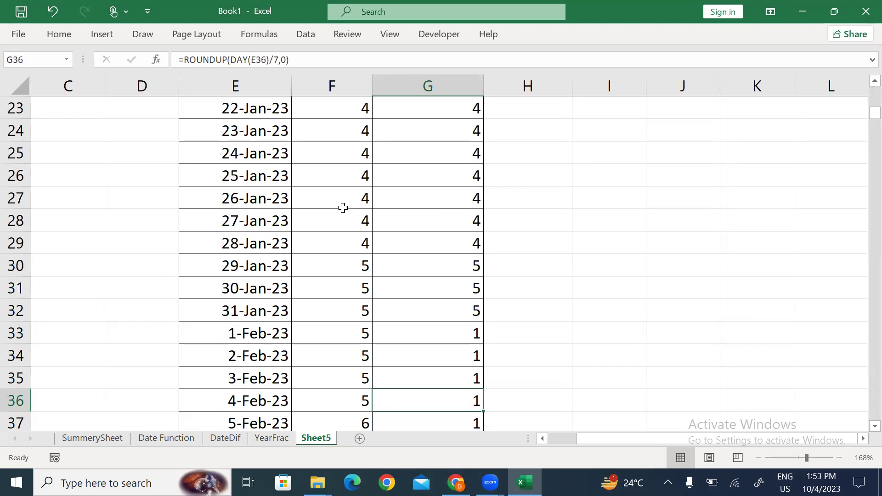
- Compare the WeekNum and Monthly Week values around the change from 31-Jan-23 to 1-Feb-23
left_click_drag(347, 198, 347, 266)
left_click_drag(238, 311, 421, 311)
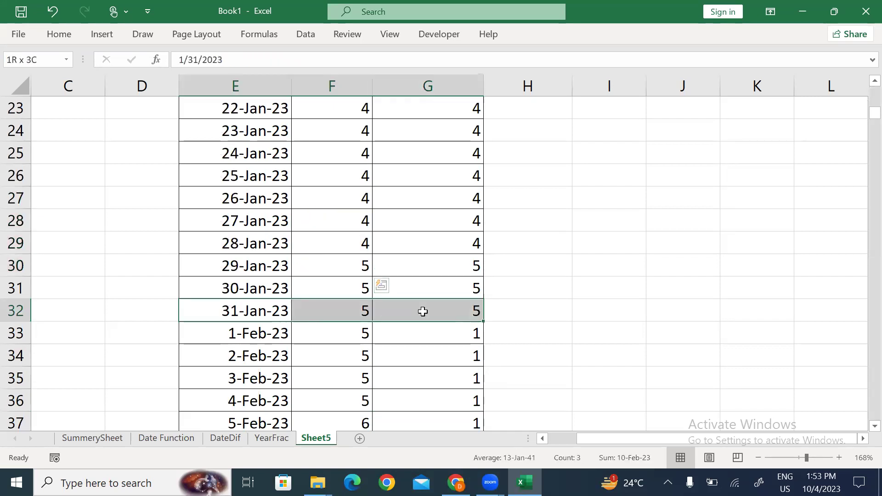
left_click_drag(342, 335, 348, 394)
left_click(465, 339)
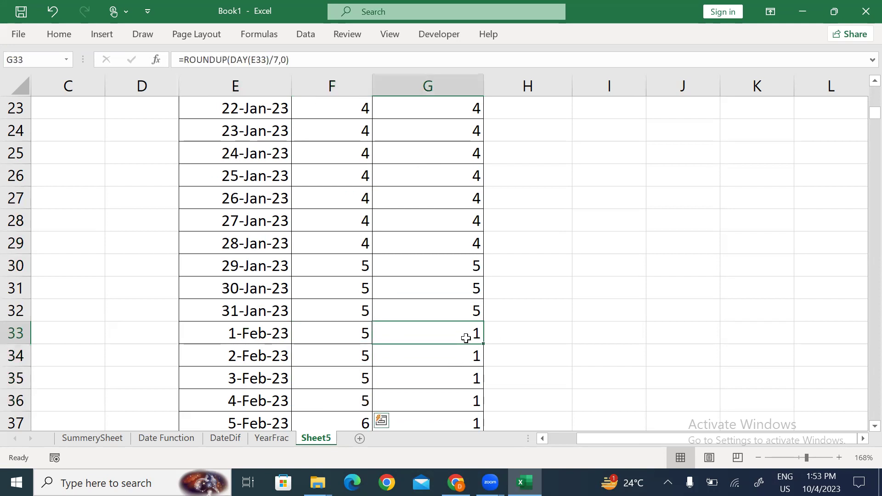
- Highlight the Monthly Week results from 1-Feb-23 downward to examine the first weeks of February
key("shift+Down")
key("shift+Down")
key("shift+Down")
key("shift+Down")
key("shift+Down")
key("shift+Down")
key("shift+Down")
key("shift+Down")
key("shift+Down")
key("shift+Down")
key("shift+Down")
key("shift+Down")
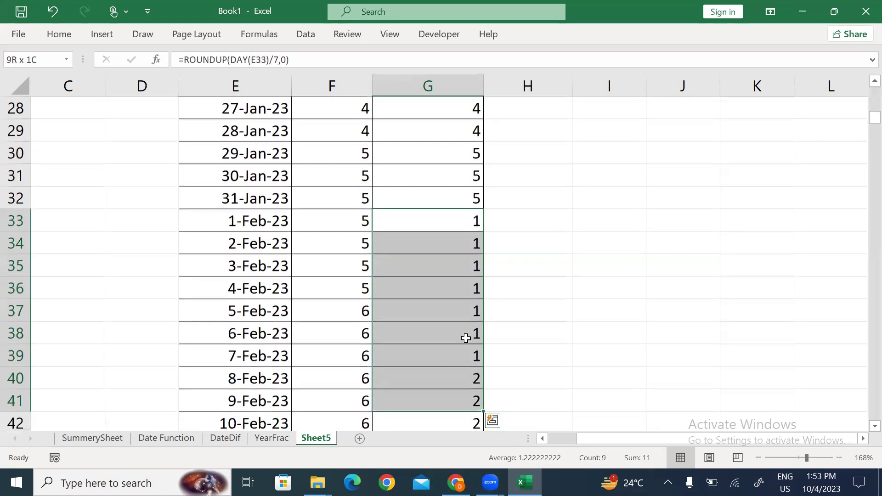
- Narrow the highlight to the Monthly Week results for 1-Feb-23 through 7-Feb-23
key("shift+Up")
key("shift+Up")
key("shift+Up")
key("shift+Up")
key("shift+Up")
key("shift+Up")
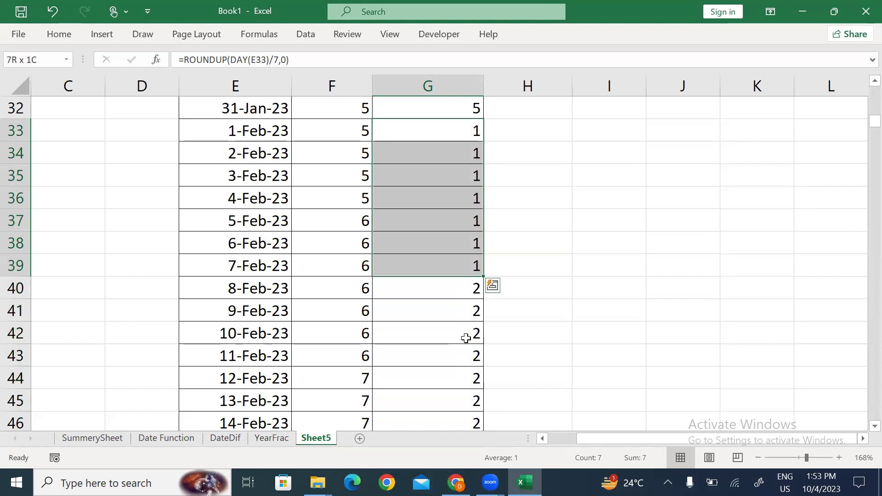
- Highlight the Monthly Week results from 8-Feb-23 downward to examine the second week of February
key("Down")
key("Down")
key("Down")
key("Down")
key("Down")
key("Down")
key("Down")
key("shift+Down")
key("shift+Down")
key("shift+Down")
key("shift+Down")
key("shift+Down")
key("shift+Down")
key("shift+Down")
key("shift+Down")
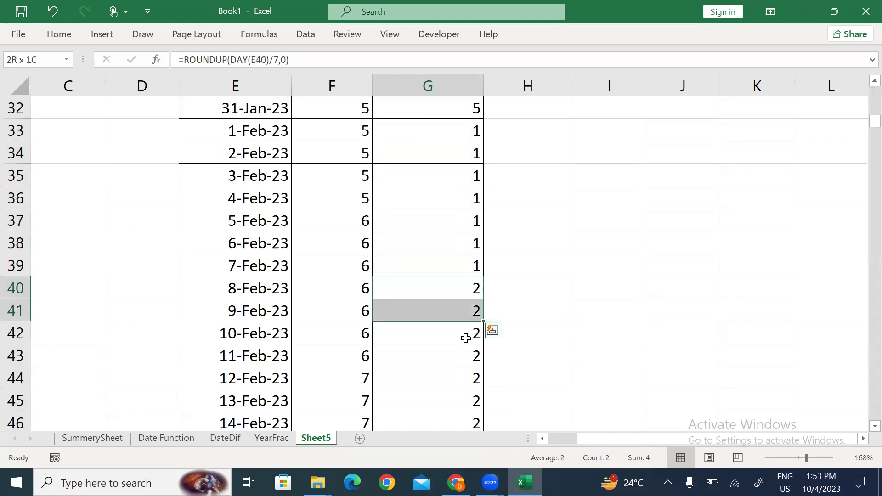
- Highlight the Monthly Week results from 15-Feb-23 downward to examine the third week of February
key("Down")
key("Down")
key("Down")
key("Down")
key("Down")
key("Down")
key("Down")
key("Down")
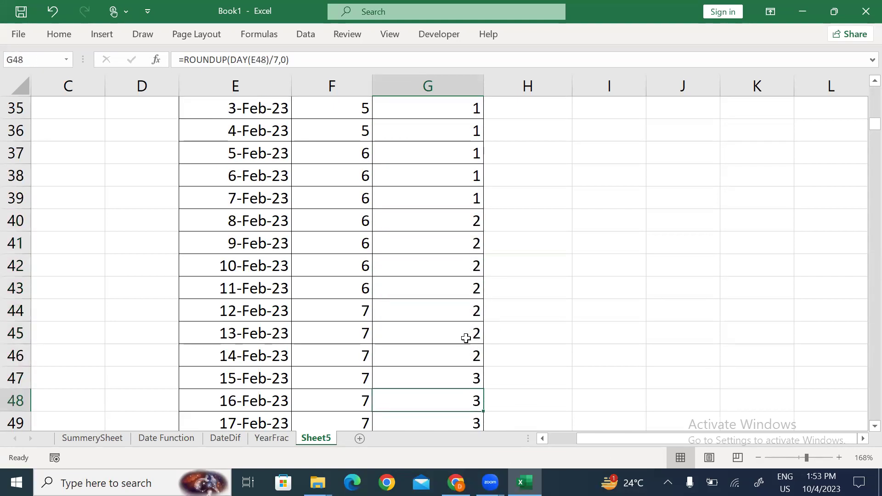
key("Up")
key("shift+Down")
key("shift+Down")
key("shift+Down")
key("shift+Down")
key("shift+Down")
key("shift+Down")
key("shift+Down")
key("shift+Down")
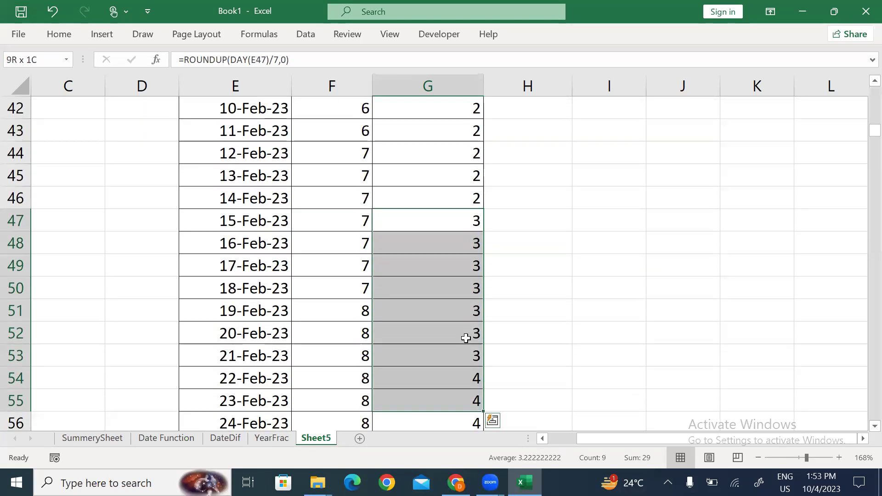
- Examine the Monthly Week results through the end of February and highlight the 28-Feb-23 row
key("Down")
key("Down")
key("Down")
key("Down")
key("Down")
key("Down")
key("Down")
key("Down")
key("Down")
key("Down")
key("Down")
key("Down")
key("Down")
key("Down")
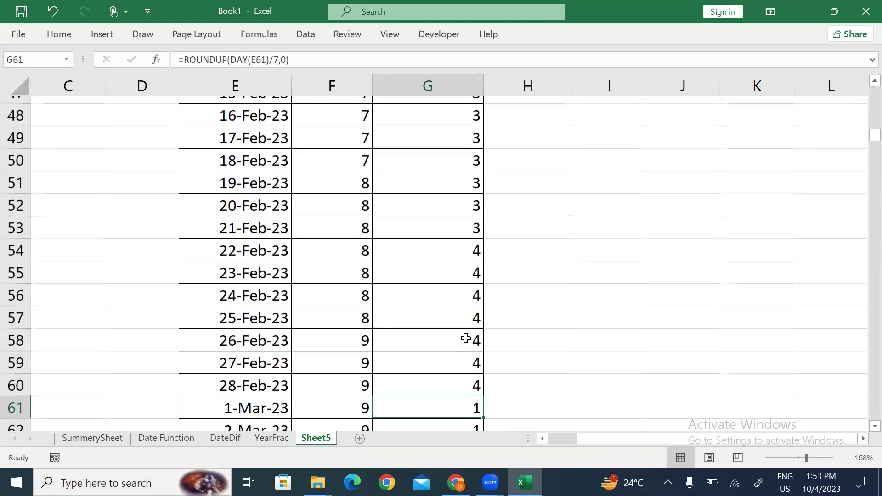
key("Up")
key("shift+Left")
key("shift+Left")
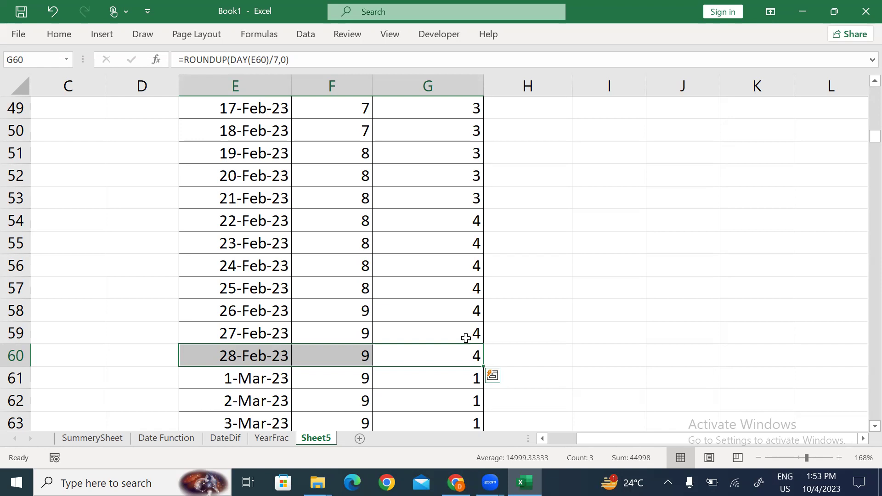
- Prefix the Monthly Week formula in G2 with text so it reads ="Week-"&ROUNDUP(DAY(E2)/7,0)
key("ctrl+Up")
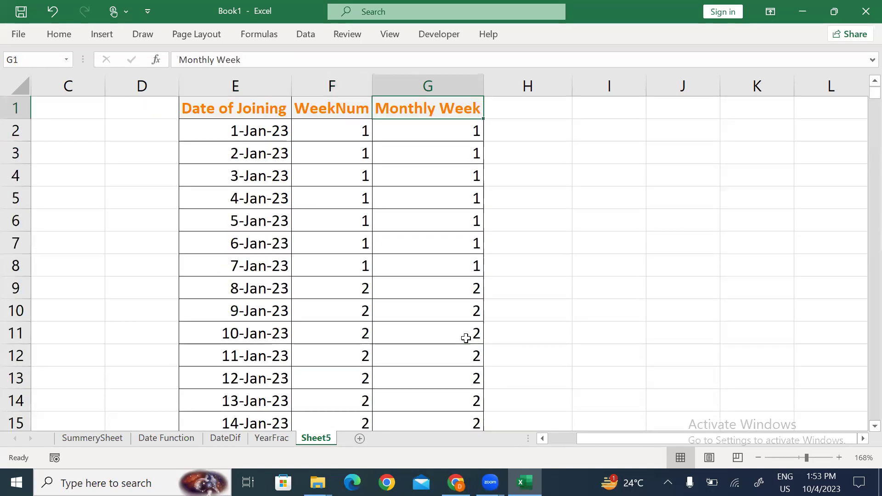
key("Right")
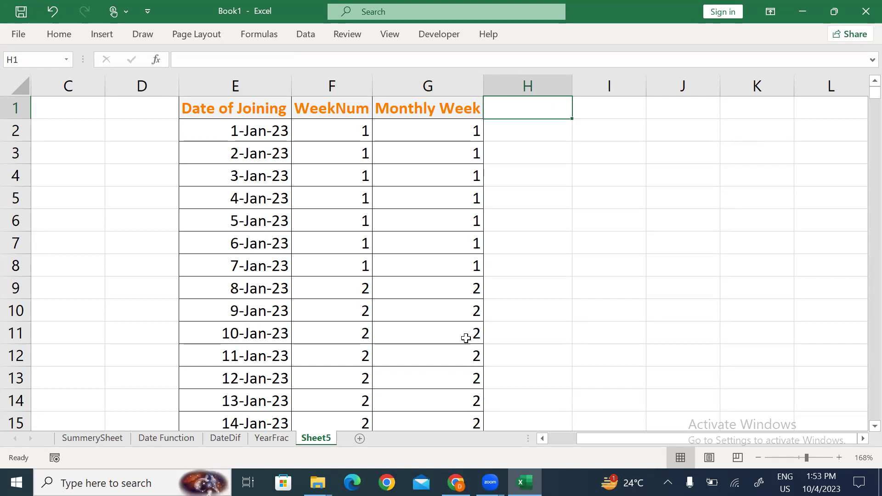
key("Down")
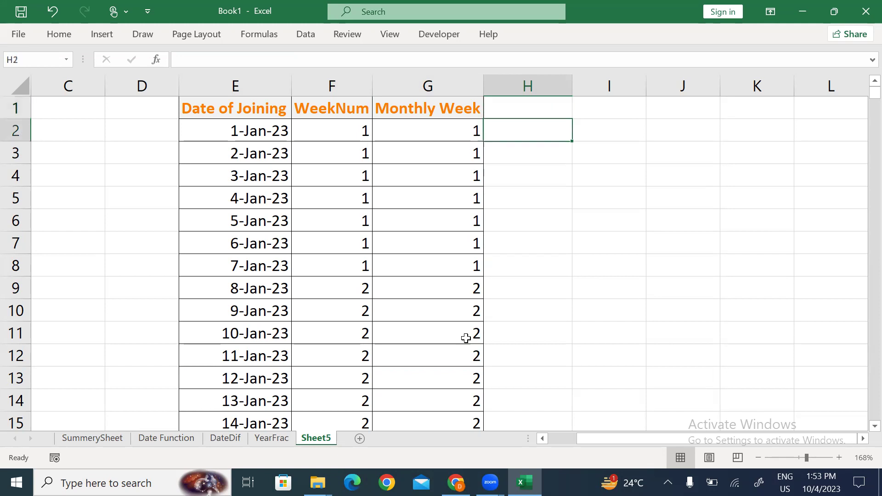
key("Left")
key("F2")
key("Left")
key("Left")
key("Left")
key("Left")
key("Left")
key("Home")
key("Right")
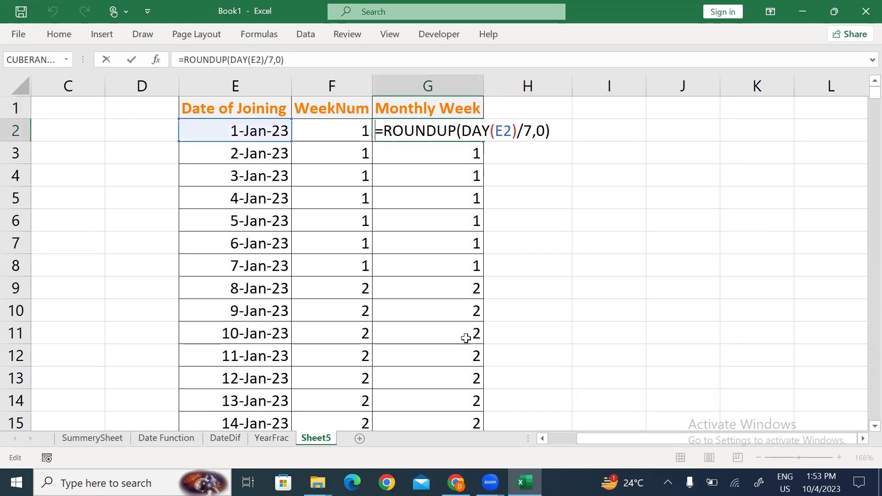
type("\"Week")
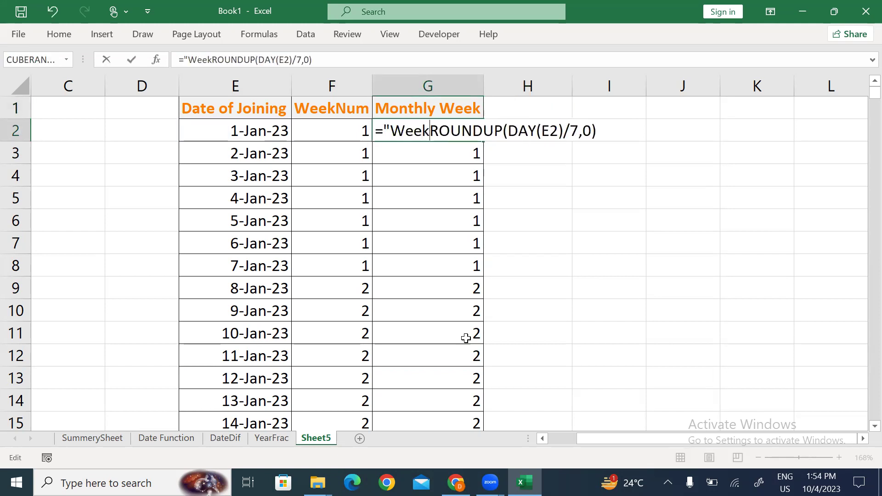
type("-\"&")
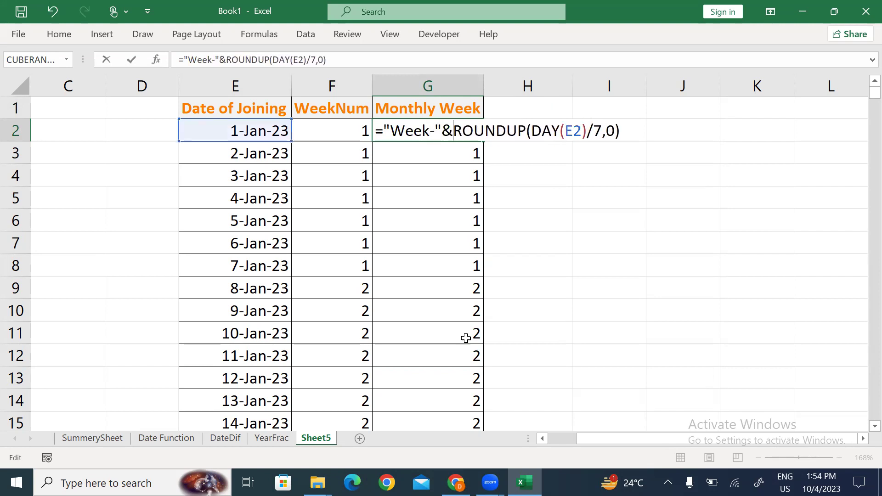
- Fill the prefixed formula from G2 down the whole Monthly Week column and return to its heading
key("ctrl+Return")
key("ctrl+shift+Down")
key("ctrl+Up")
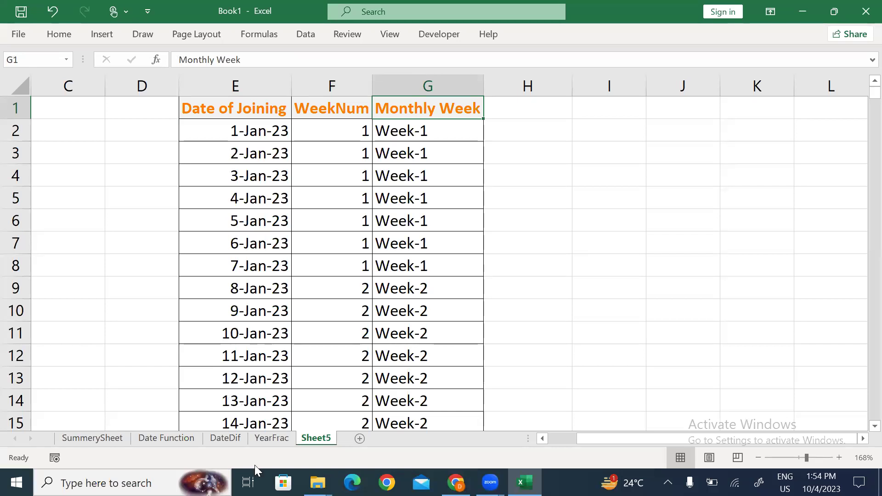
- Search for "raw" and switch to the RawData1.xls workbook
left_click(61, 482)
type("raw")
key("Escape")
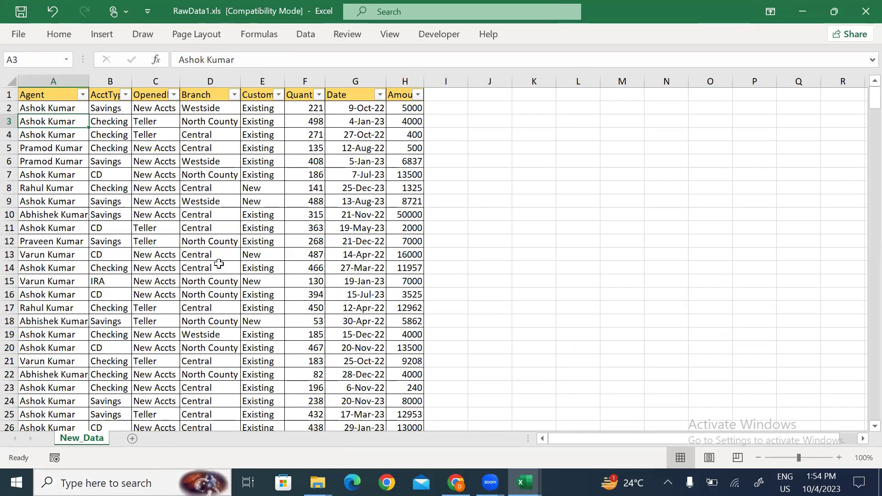
- Add the heading Week in I1 and enter =ROUNDUP(DAY(G2)/7,0) in I2
left_click(448, 95)
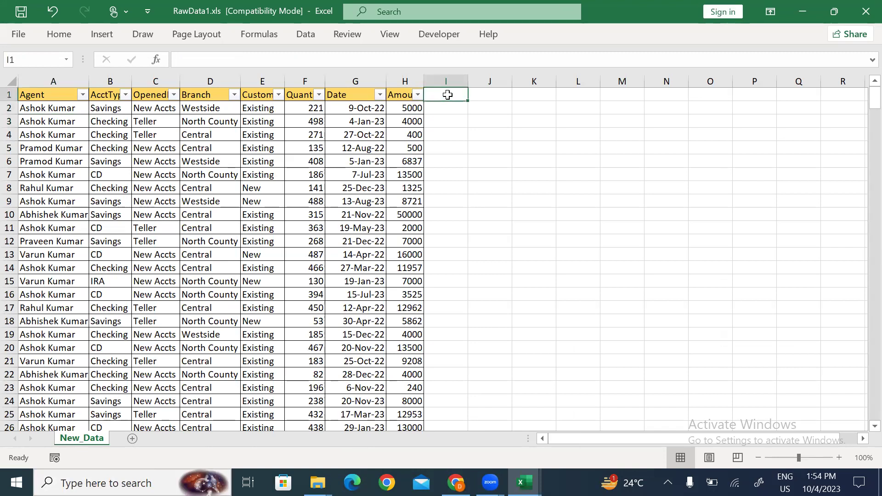
type("We")
type("=rounf")
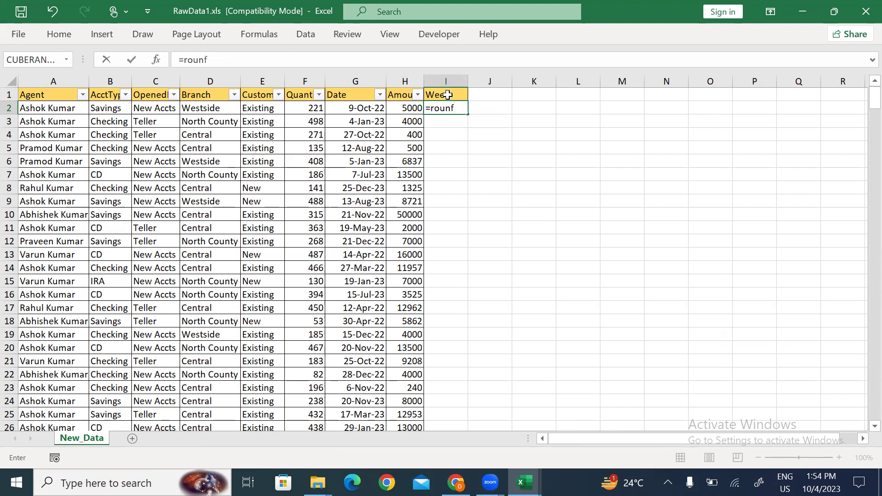
key("BackSpace")
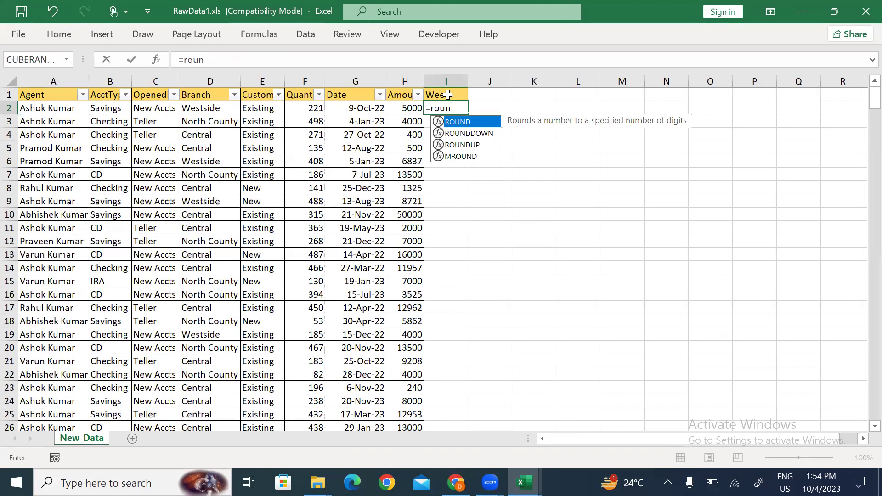
key("Down")
key("Down")
key("Tab")
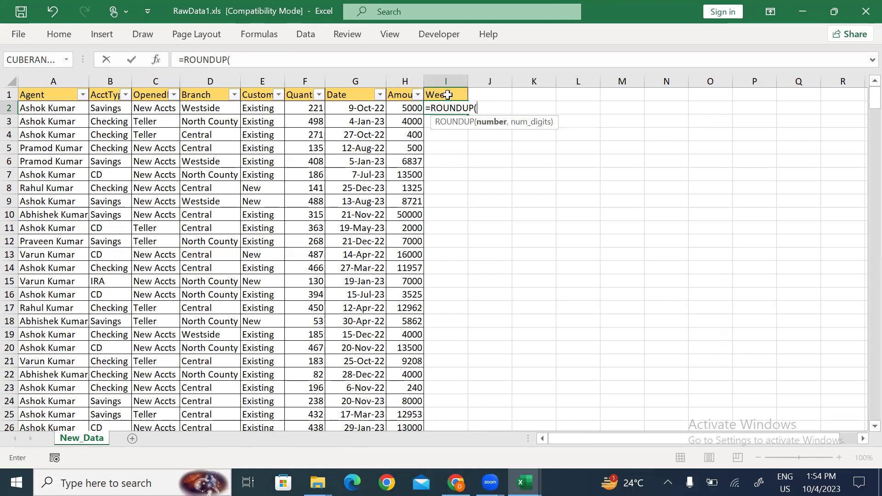
type("day")
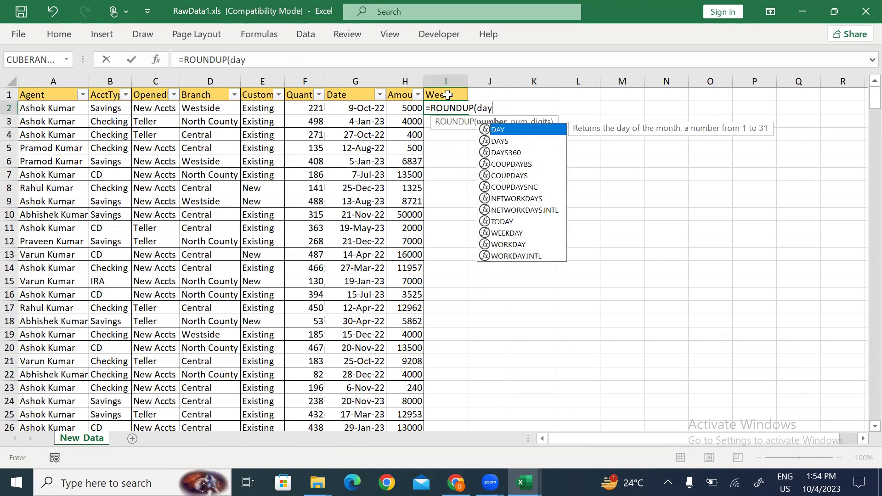
key("Tab")
key("Left")
key("Left")
type(")/7,0)")
key("Return")
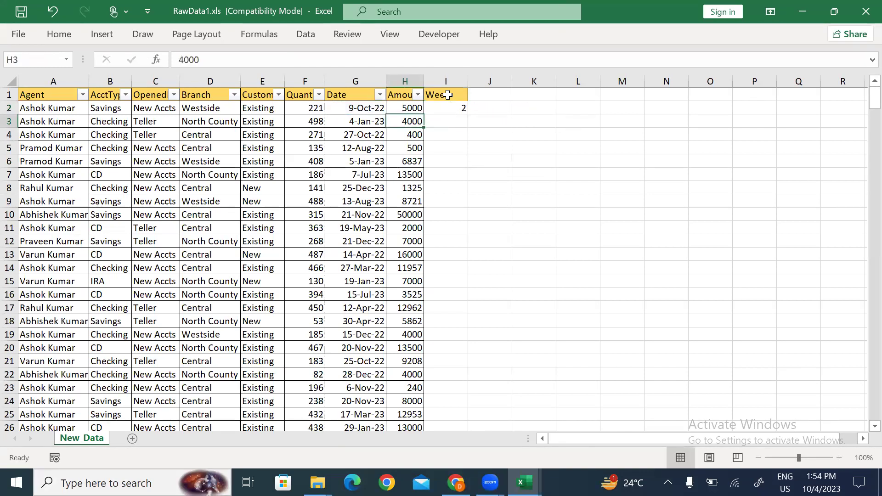
- Fill the ROUNDUP formula from I2 down the Week column to the last data row
key("ctrl+Down")
key("Right")
key("ctrl+shift+Up")
left_click(448, 94)
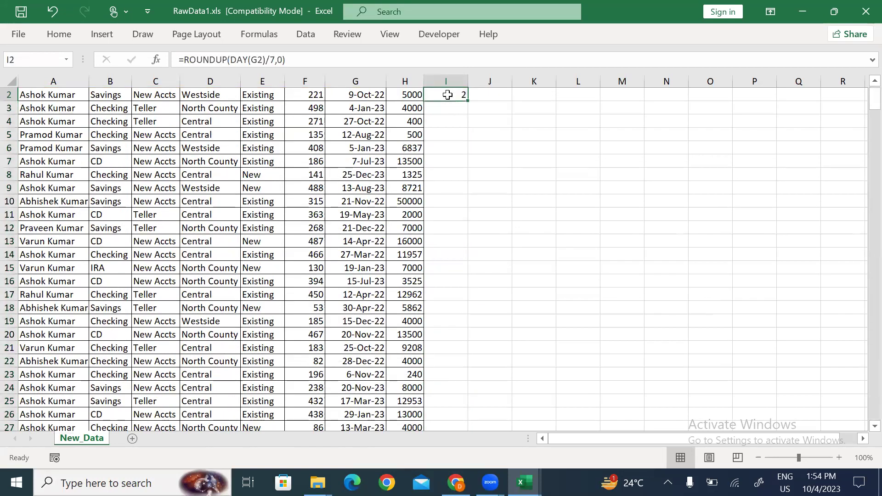
key("ctrl+Left")
key("ctrl+Right")
key("Left")
key("ctrl+Down")
key("Right")
key("ctrl+shift+Up")
key("ctrl+d")
- Edit the formula in I2 to ="Week-"&ROUNDUP(DAY(G2)/7,0)
key("ctrl+Up")
key("Down")
key("F2")
key("Left")
key("Left")
key("Left")
key("Left")
key("Left")
key("Left")
key("Left")
key("Left")
key("Left")
key("Left")
key("Left")
key("Left")
key("Left")
key("Left")
key("Left")
key("Left")
key("Left")
key("Left")
type("We")
key("BackSpace")
key("BackSpace")
type("\"Week")
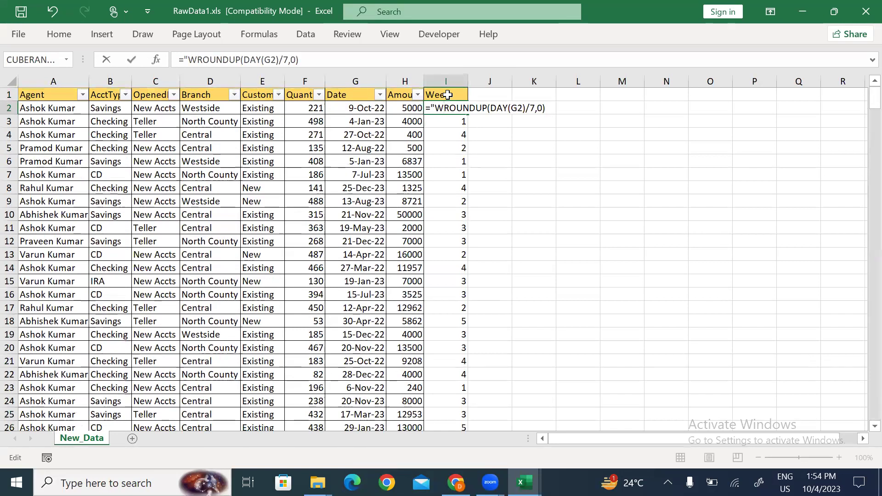
type("-\"&")
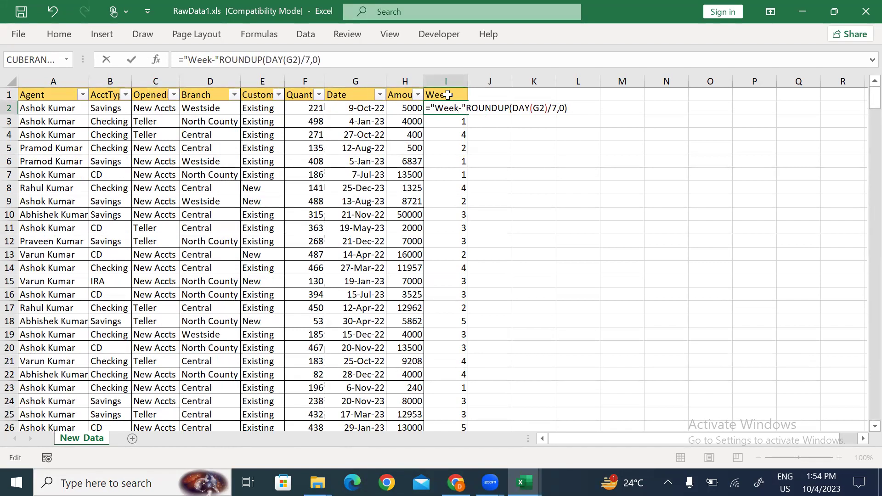
- Fill the prefixed formula from I2 down the Week column to row 366 and return to the heading
key("Return")
key("Up")
key("ctrl+shift+Down")
key("ctrl+d")
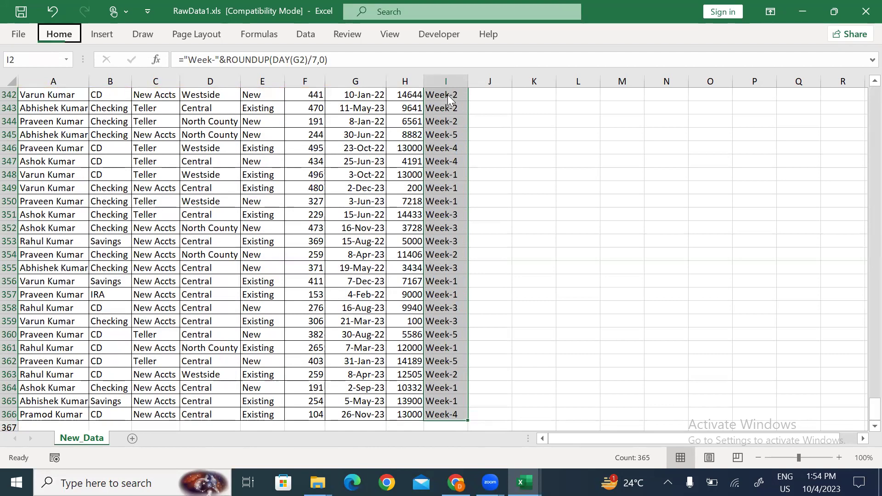
key("ctrl+Up")
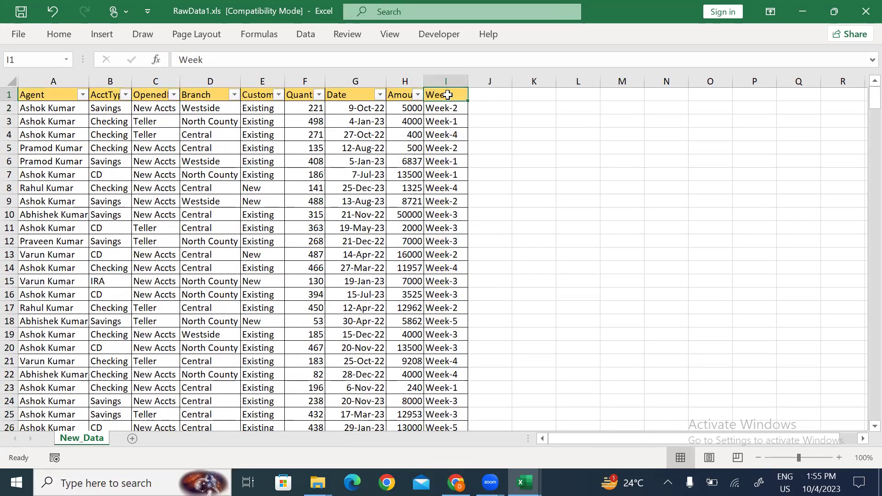
- Remove the 0 from the ROUNDUP digits argument in I2, leaving ="Week-"&ROUNDUP(DAY(G2)/7,)
scroll(448, 95, "up", 2)
key("Down")
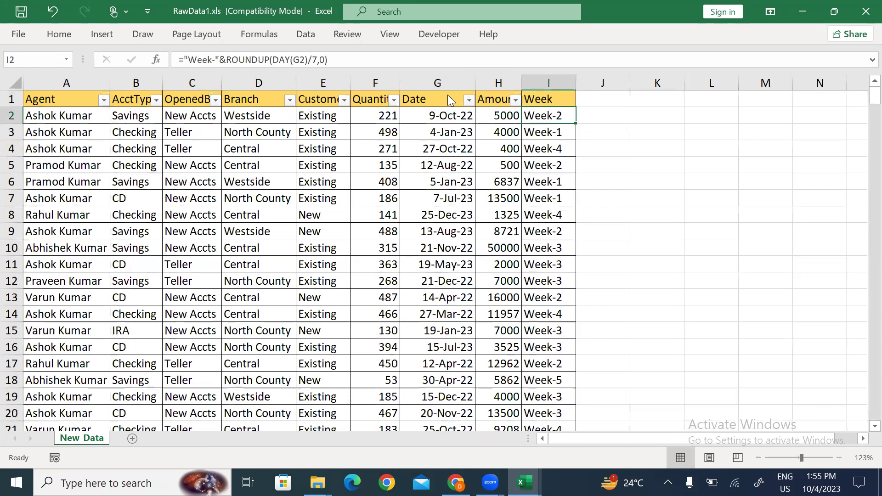
key("F2")
key("Left")
key("Left")
key("shift+Right")
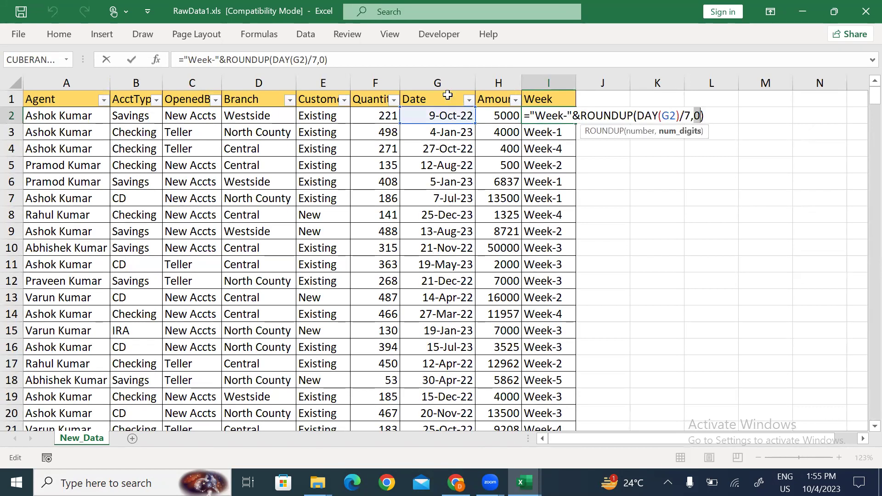
type("0")
key("Return")
key("Up")
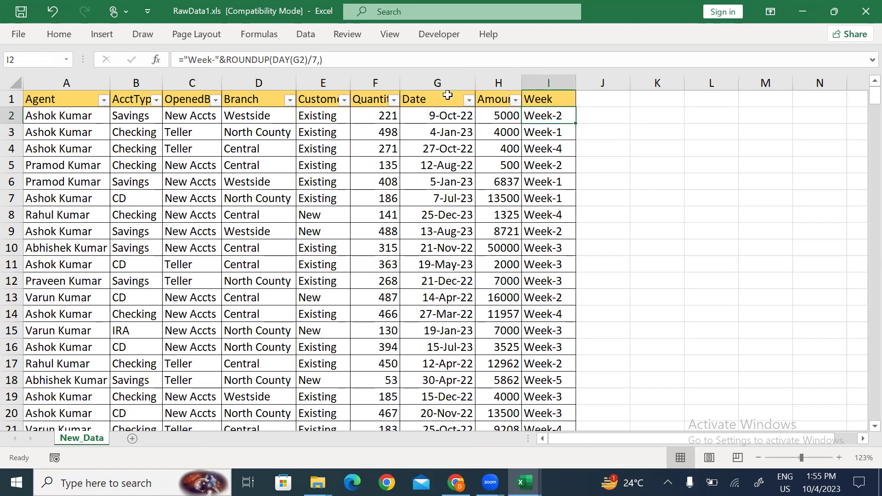
- Try the I2 formula without the comma and digits argument, as ="Week-"&ROUNDUP(DAY(G2)/7)
key("F2")
key("Left")
key("BackSpace")
key("BackSpace")
key("Return")
key("Return")
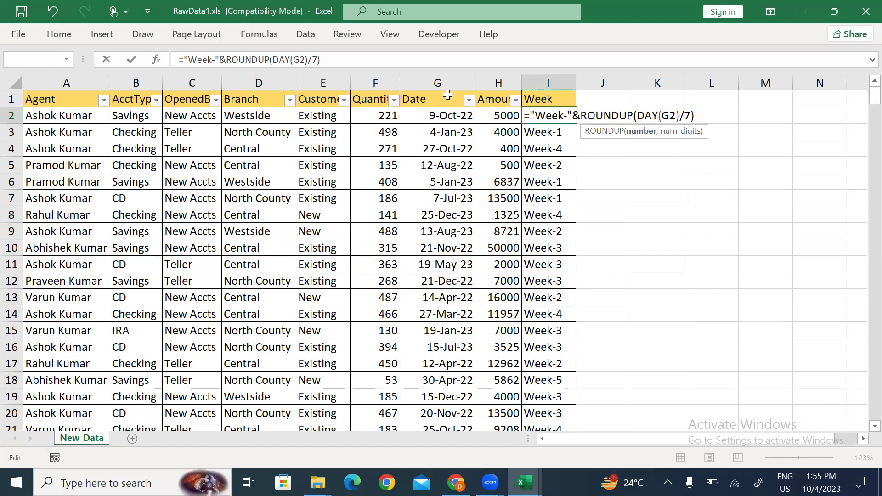
- Restore the comma after /7 in the I2 formula and select the Week results down to the last row
type(",")
key("Return")
key("Up")
key("ctrl+shift+Down")
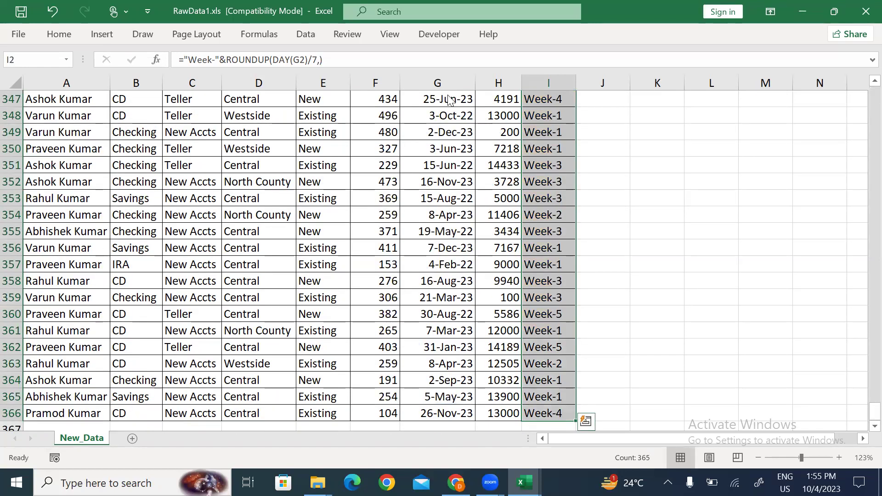
key("ctrl+Up")
- Enter the heading Week Number in K1, leaving column J empty
key("Down")
key("Up")
key("Right")
key("Right")
key("Right")
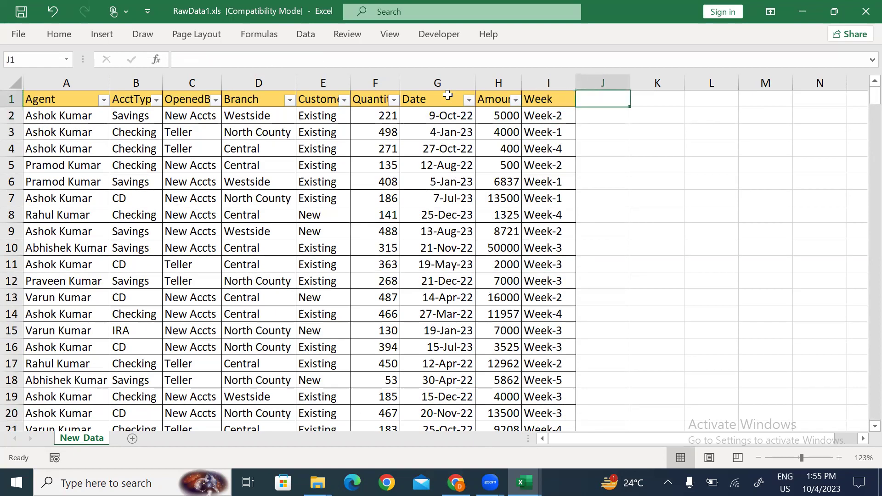
key("Left")
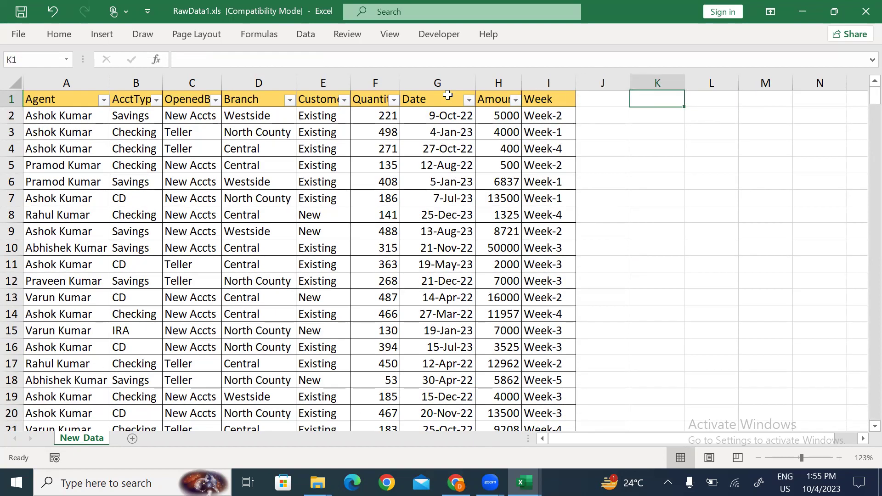
type("Week")
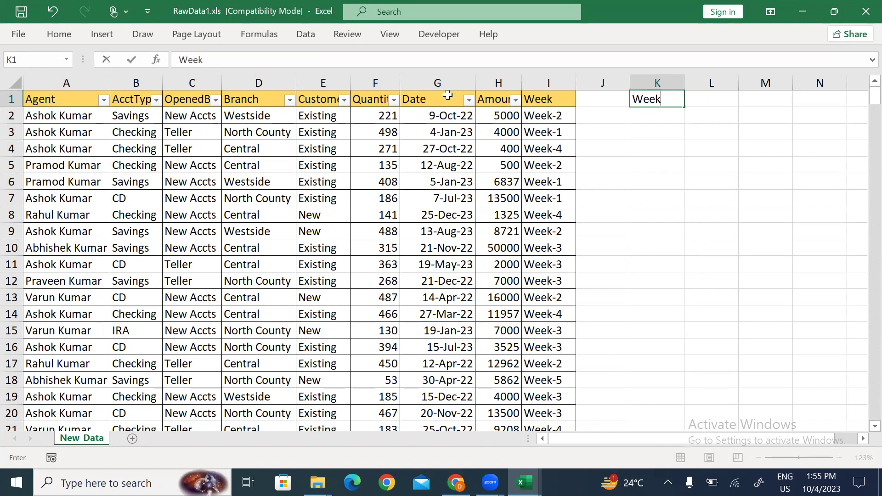
type(" Number")
key("Return")
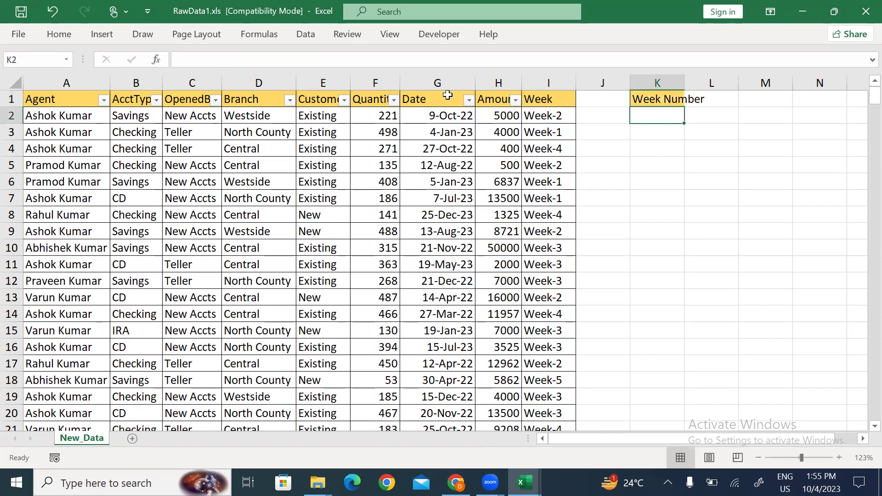
- List the labels Week-1, Week-2, Week-3, Week-4 and Week-5 in K2:K6 under the Week Number heading
type("Week")
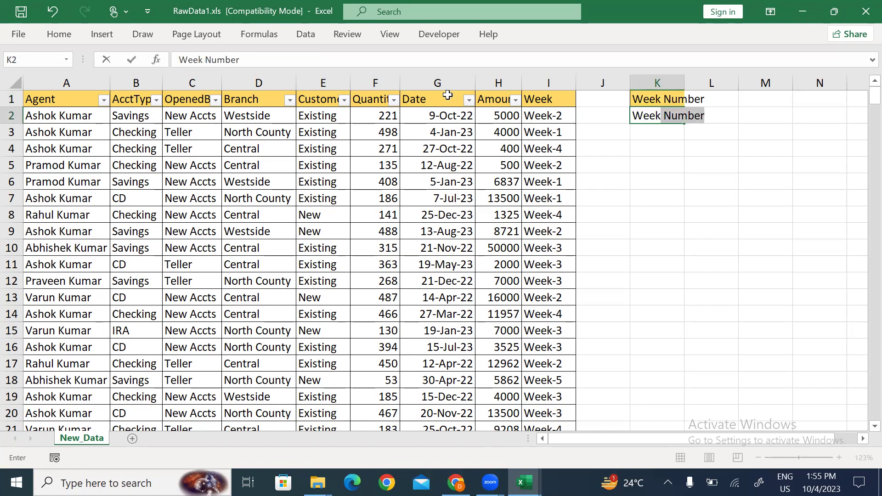
key("BackSpace")
key("BackSpace")
type("-1")
key("Return")
type("Week")
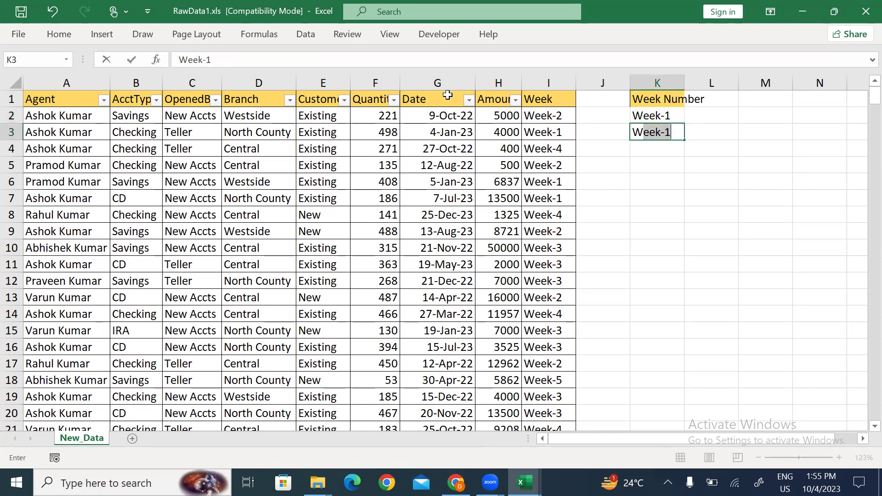
type("-2")
key("Return")
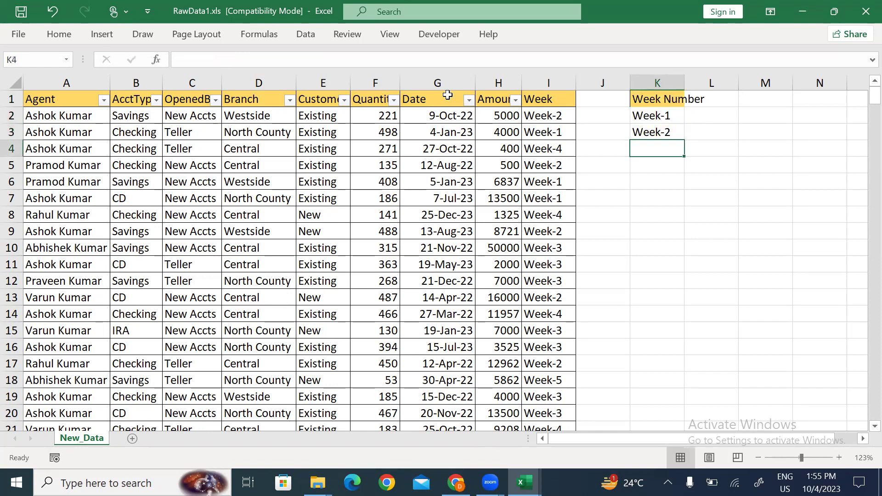
type("Week-3")
key("Return")
type("Week")
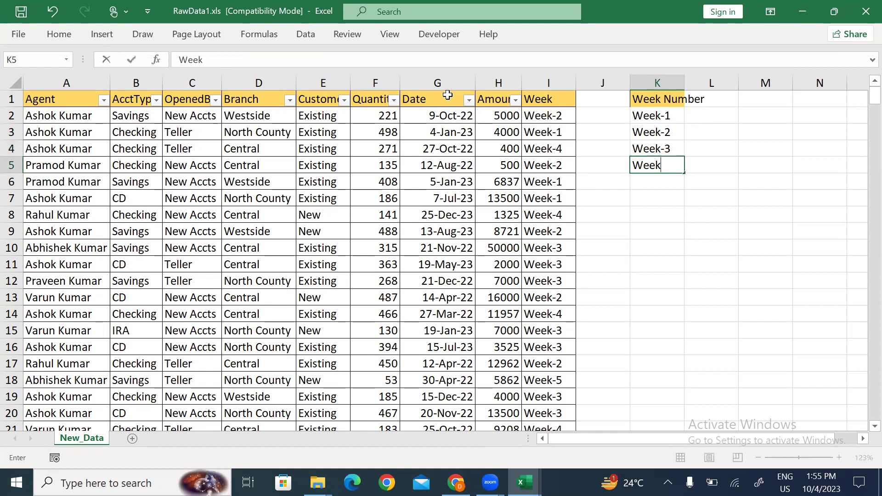
type("-4")
key("Return")
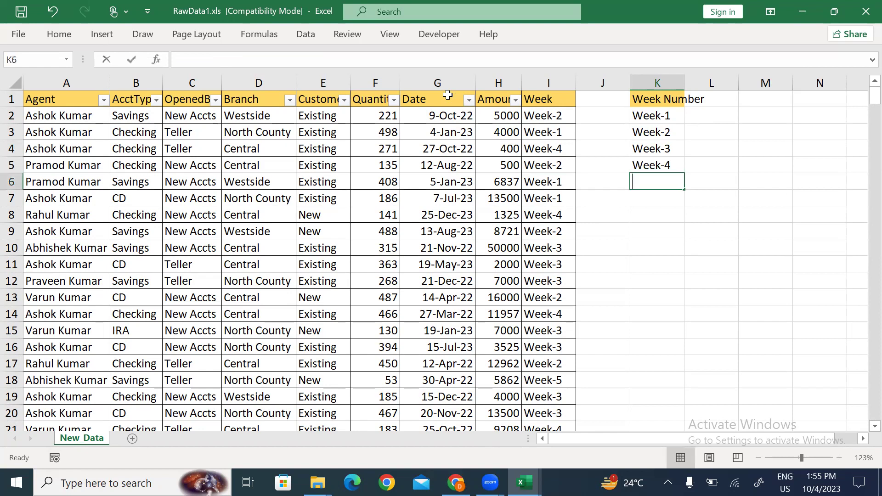
type("Week-5")
- Autofit the width of column K to the Week Number heading
key("Up")
key("Up")
key("Up")
key("Up")
key("Up")
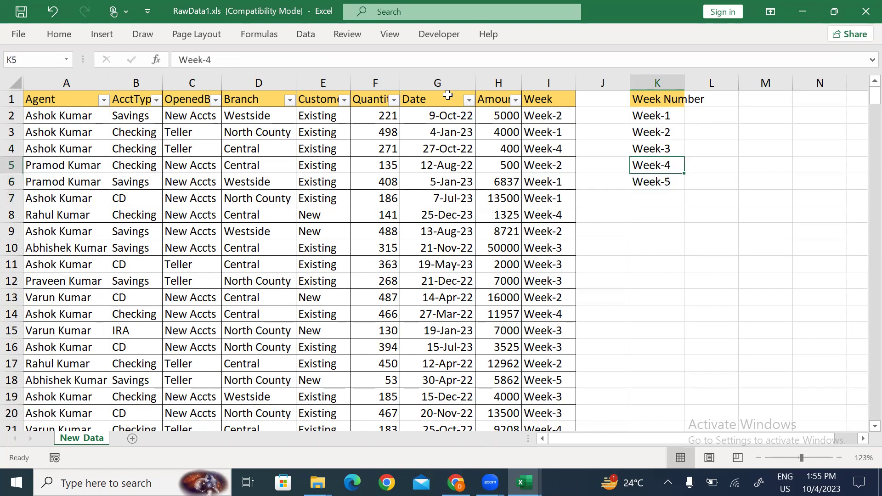
key("Right")
key("Left")
key("alt+h")
key("o")
key("i")
- Enter the heading SUMIF in L1 beside Week Number
key("Right")
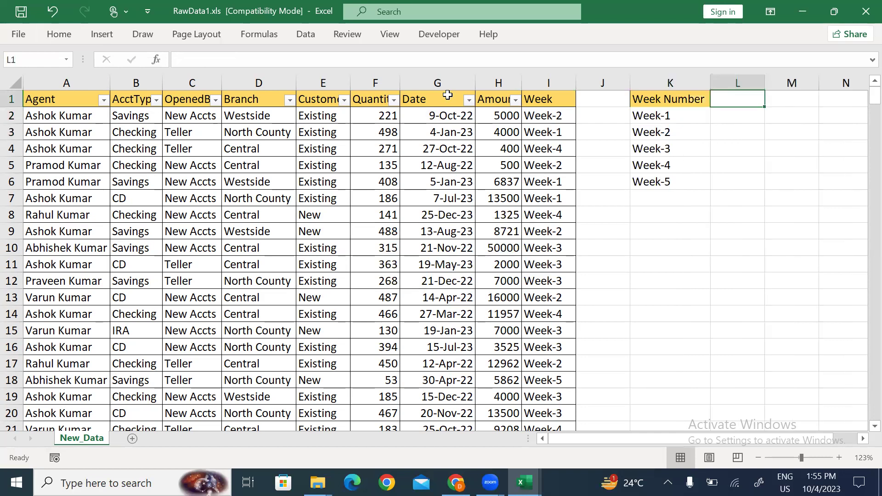
type("SUMIF")
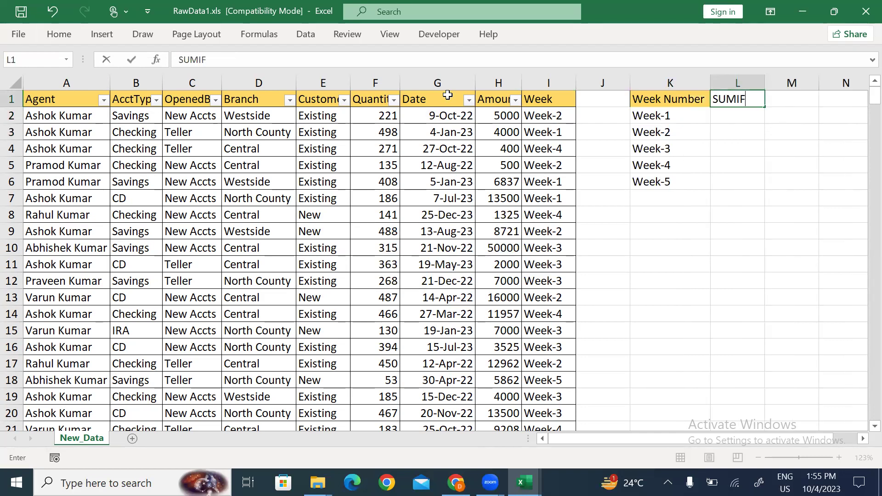
key("Return")
- Start a SUMIF formula in L2 with the Week column $I$2:$I$366 as the absolute criteria range
type("=sum")
key("Down")
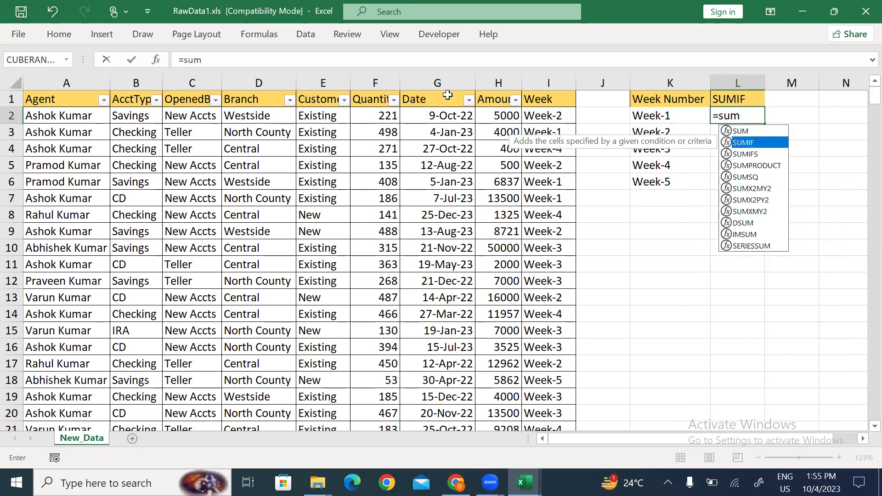
key("Tab")
key("Left")
key("Left")
key("Left")
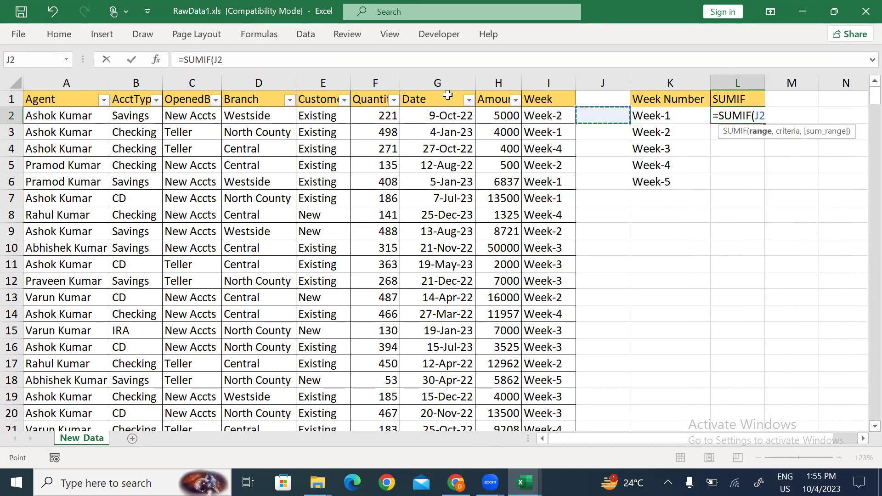
key("ctrl+shift+Down")
key("F4")
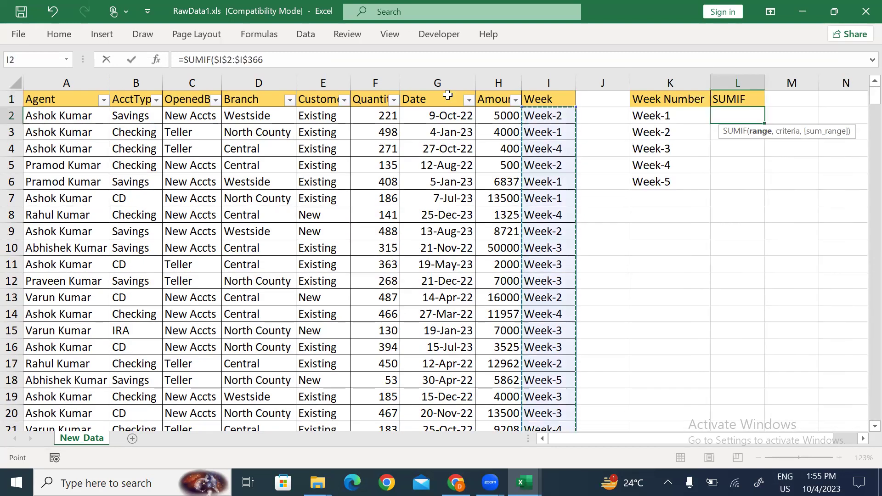
type(",")
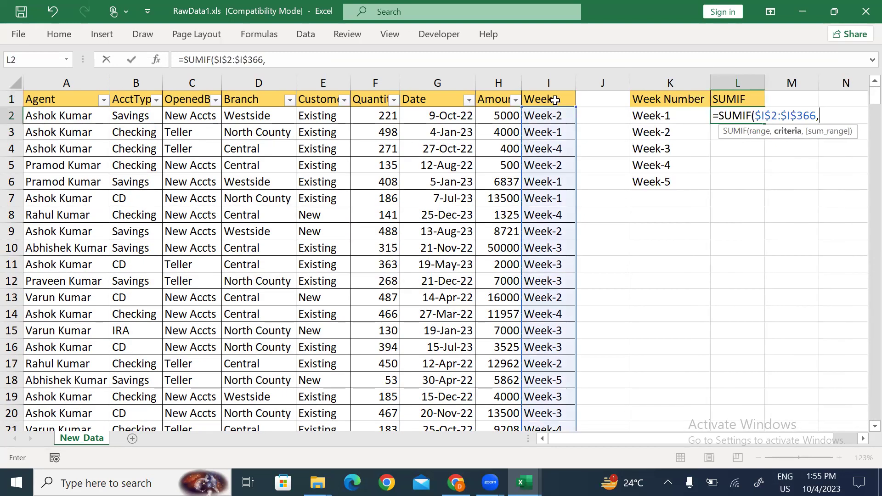
- Complete the L2 SUMIF formula with K2 as the criteria and the absolute amount range $H$2:$H$366 as the sum range
left_click(660, 118)
type(",")
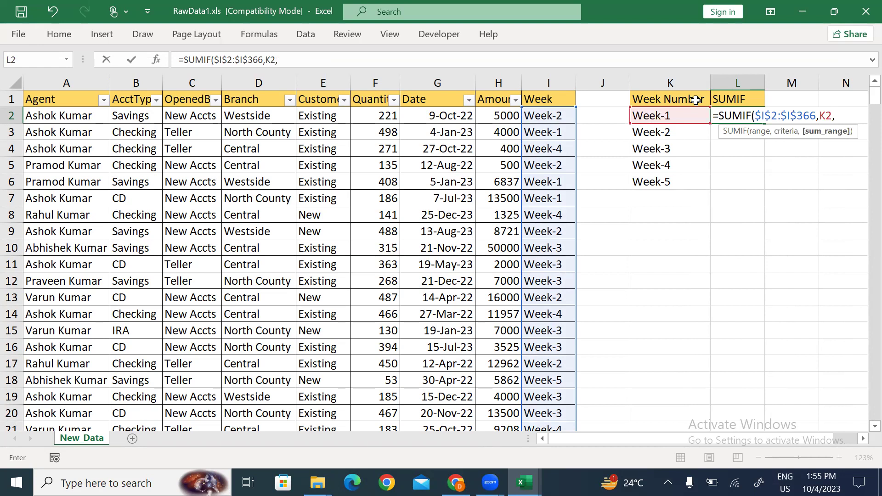
left_click(498, 111)
key("ctrl+shift+Down")
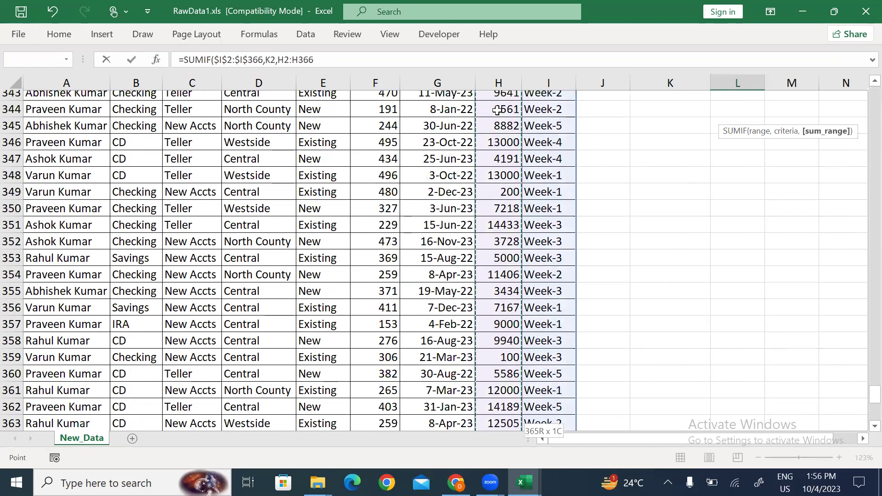
key("F4")
key("Return")
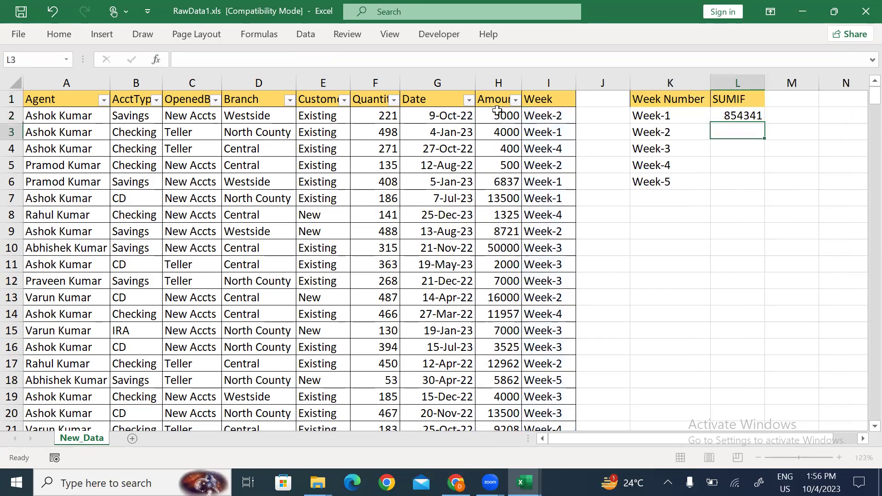
- Fill the SUMIF formula from L2 down to L6
key("Up")
key("shift+Down")
key("shift+Down")
key("shift+Down")
key("shift+Down")
key("ctrl+d")
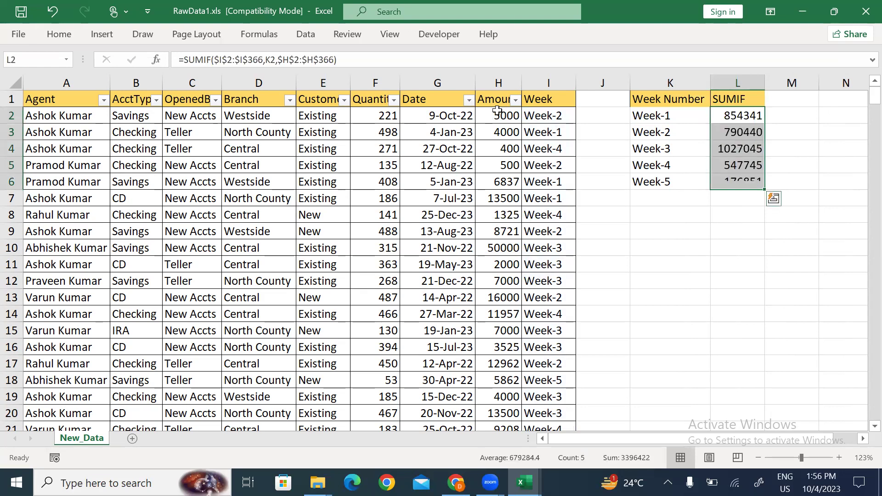
- Apply all borders to the weekly summary table K1:L6
key("Up")
key("Left")
key("shift+Right")
key("shift+Down")
key("shift+Down")
key("shift+Down")
key("shift+Down")
key("shift+Down")
key("alt+h")
key("b")
key("a")
key("Down")
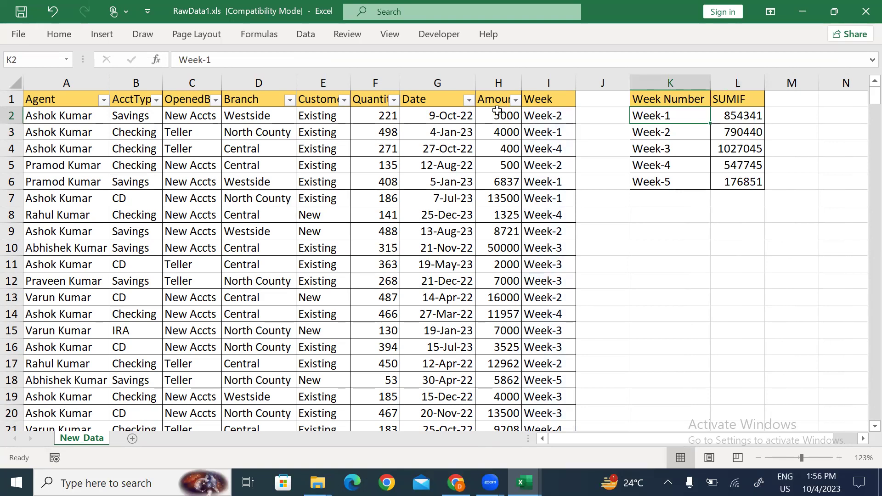
- Switch to the Book1 workbook and enter the heading Qtr in H1 of Sheet5
key("alt+Tab")
left_click(538, 103)
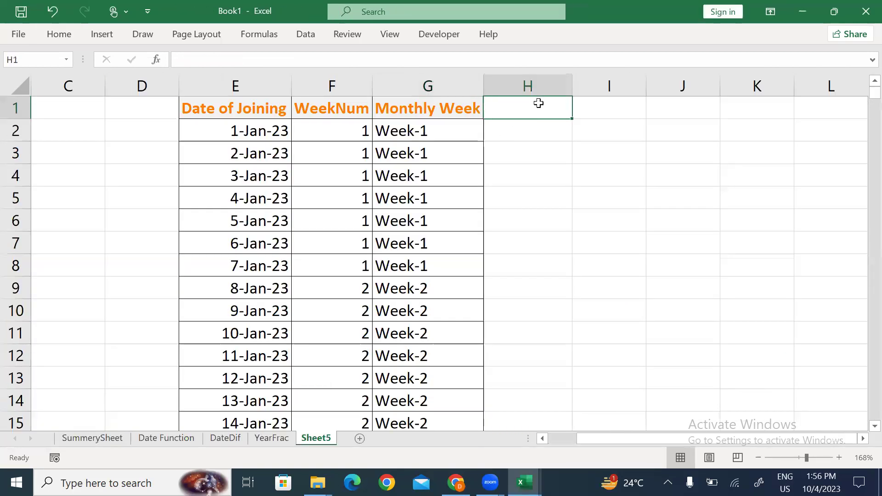
type("Qtr")
key("Return")
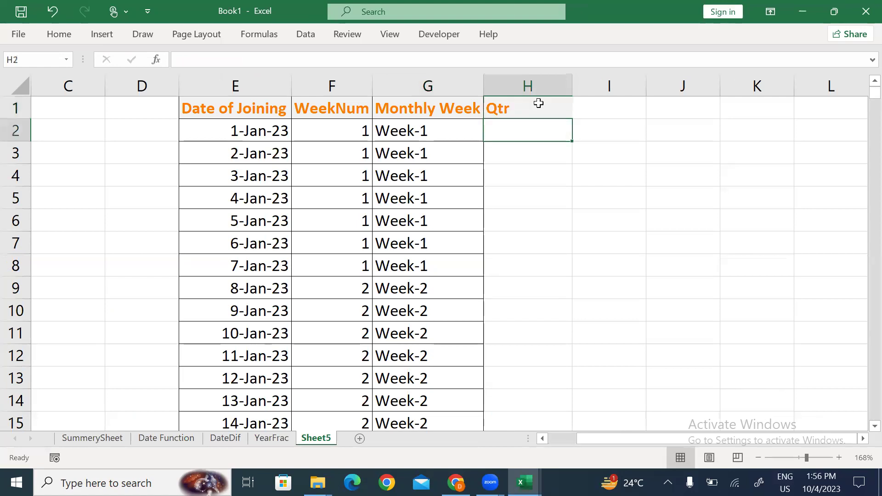
- Enter the formula =MONTH(E2)/3 in H2 under the Qtr heading
type("=")
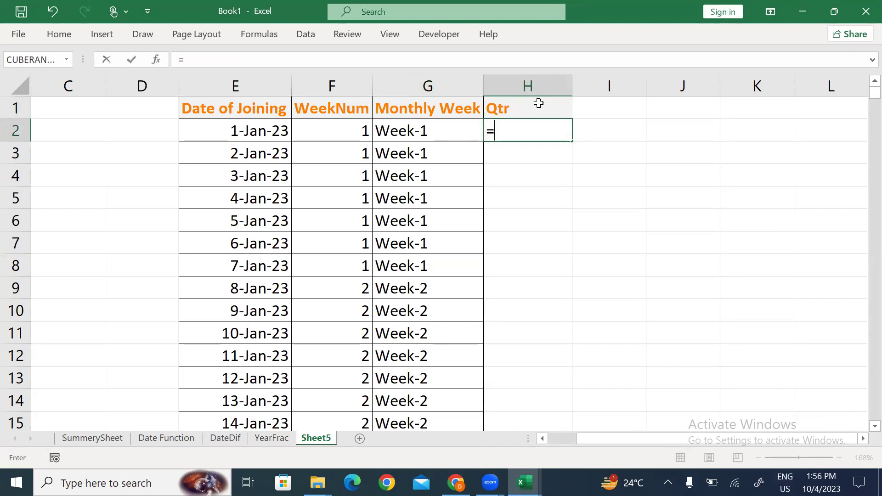
type("mon")
key("Tab")
key("Left")
key("Left")
key("Left")
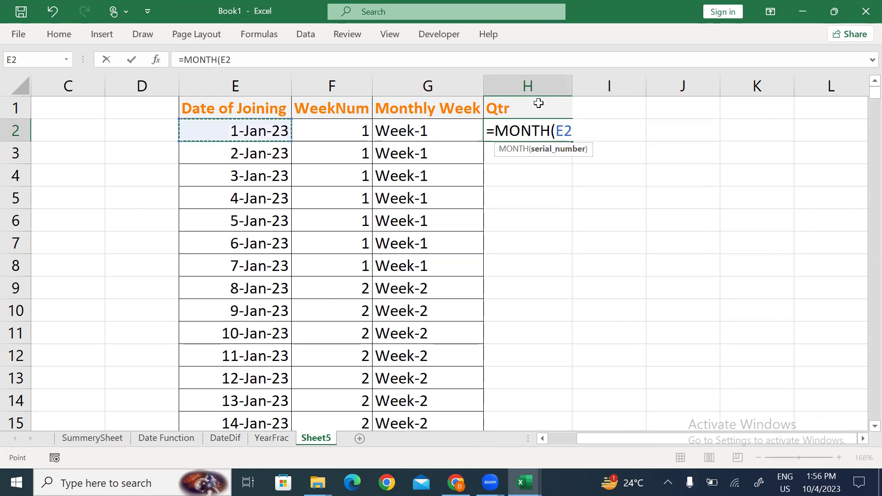
type(")/")
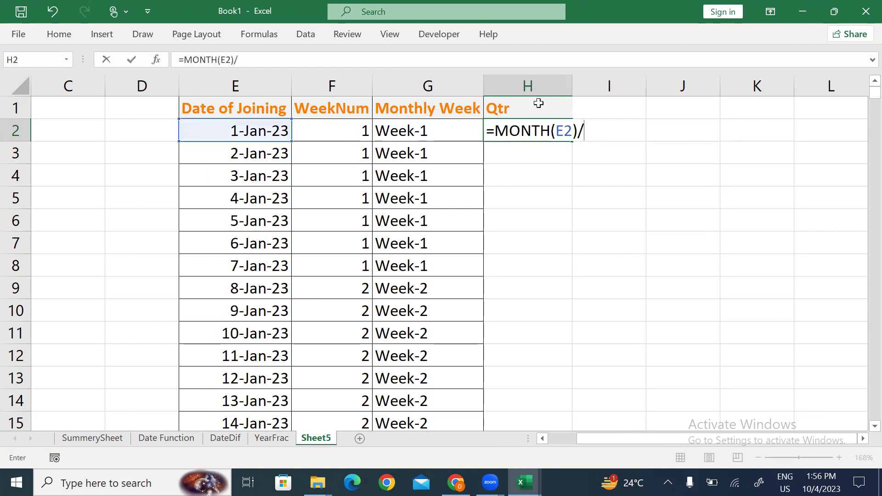
type("3")
key("Return")
- Insert the ROUNDUP function in front of MONTH(E2)/3 in the H2 formula
key("Up")
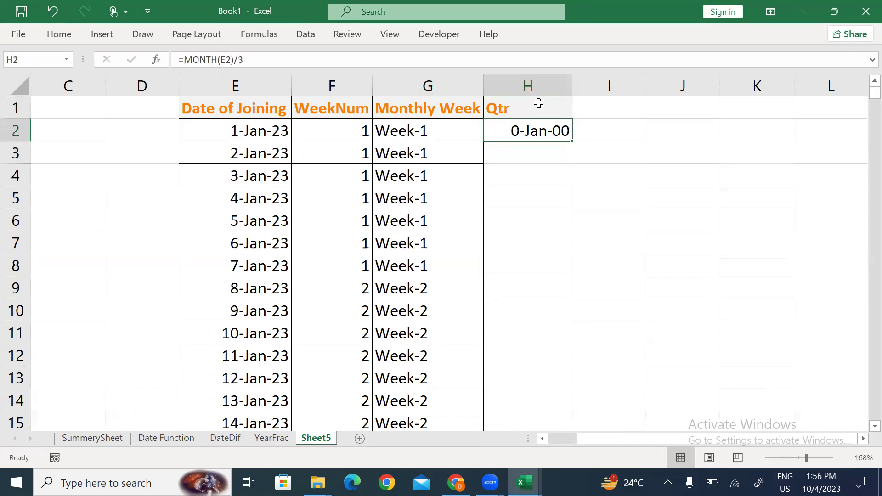
key("F2")
key("Left")
key("Left")
key("Left")
key("Left")
key("Left")
key("Left")
key("Left")
key("Left")
key("Left")
key("Left")
key("Left")
type("roun")
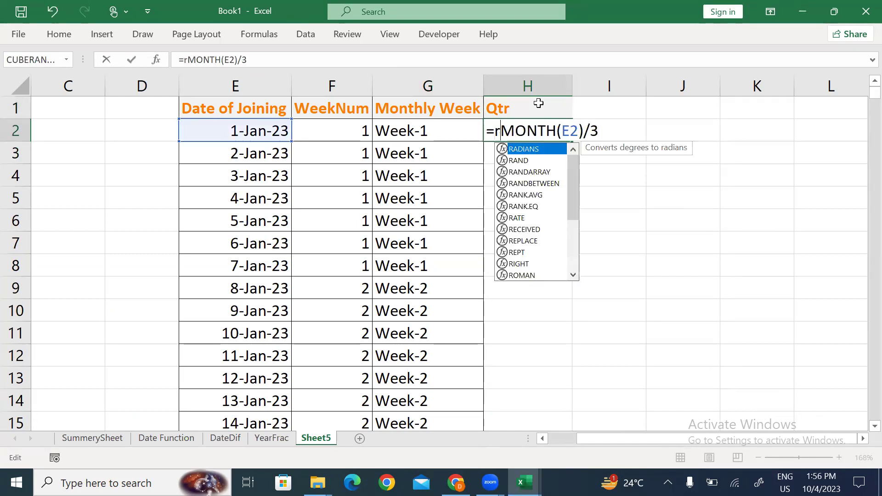
key("Down")
key("Down")
key("Tab")
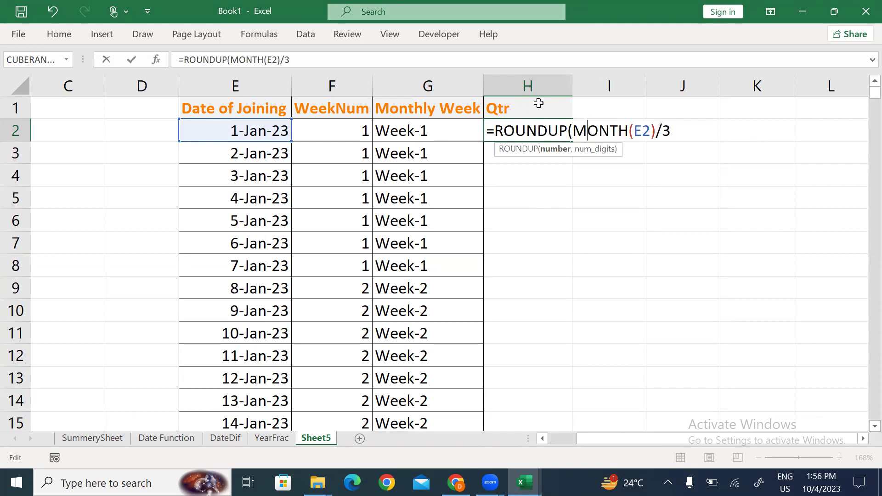
- Finish the H2 formula with a digits argument of 0, giving =ROUNDUP(MONTH(E2)/3,0)
key("End")
type(",")
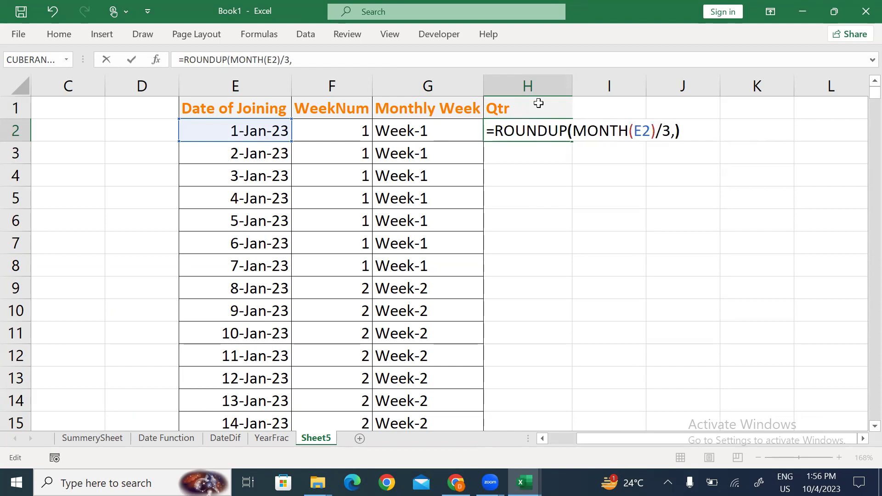
key("BackSpace")
key("BackSpace")
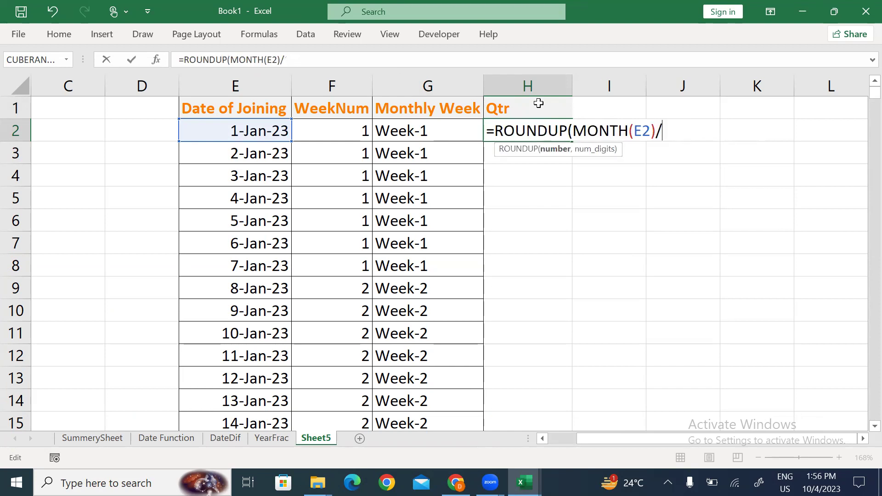
type("3")
type(",0)")
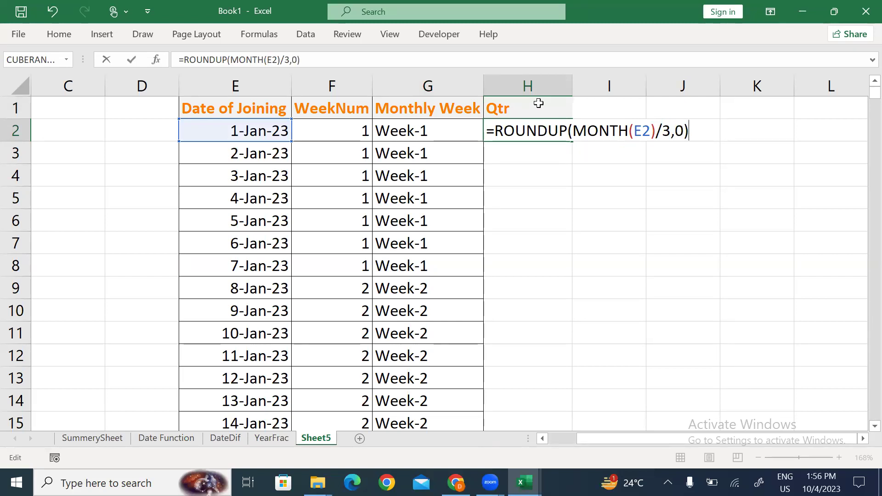
key("Return")
- Fill the quarter formula from H2 down to the last date row, H366
key("Left")
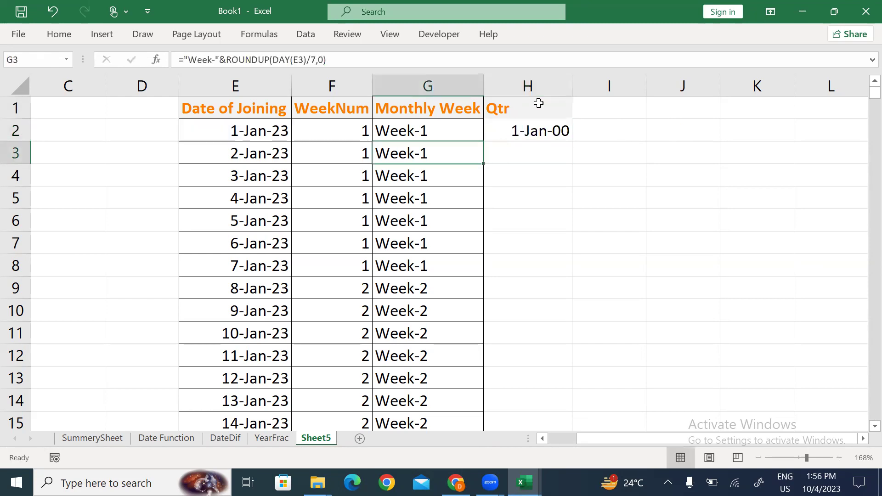
key("ctrl+Down")
key("Right")
key("ctrl+shift+Up")
key("ctrl+d")
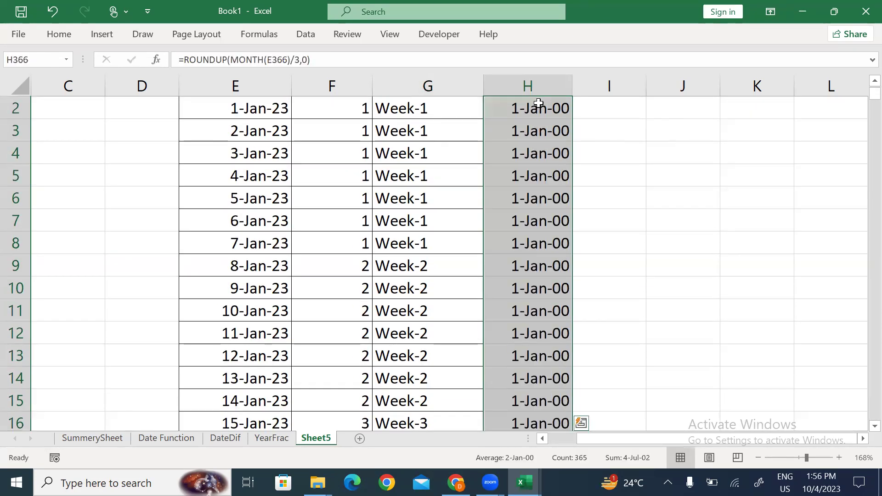
- Set the number format of the Qtr results in H2:H366 to General
key("ctrl+shift+1")
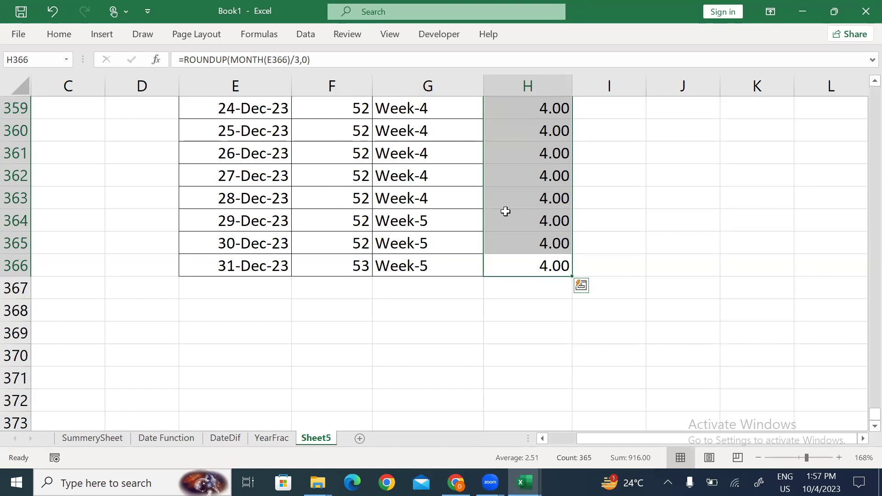
key("ctrl+z")
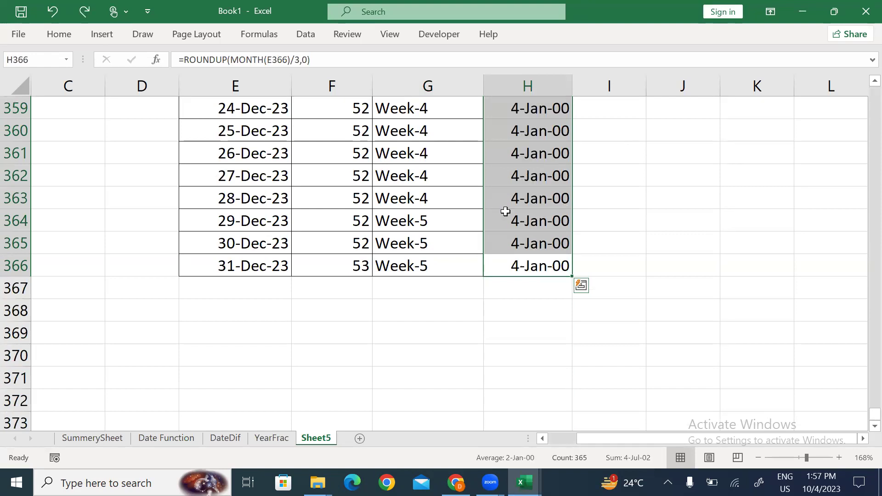
key("ctrl+1")
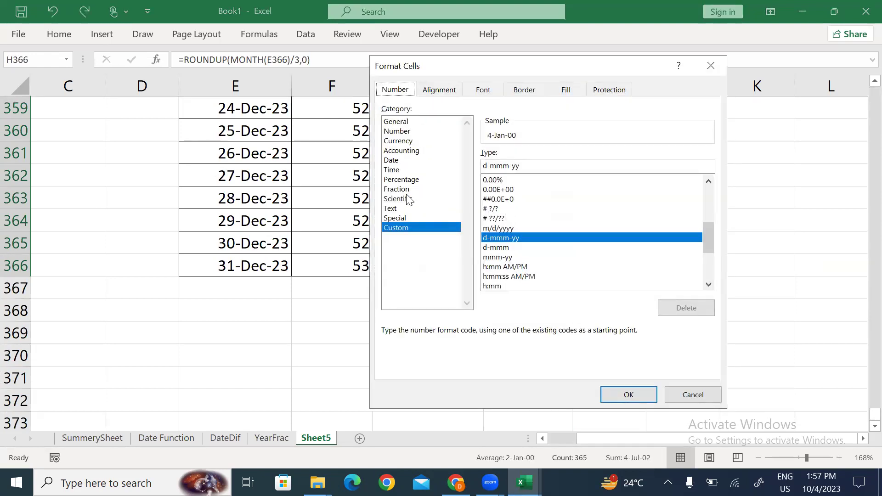
left_click(411, 122)
left_click(628, 395)
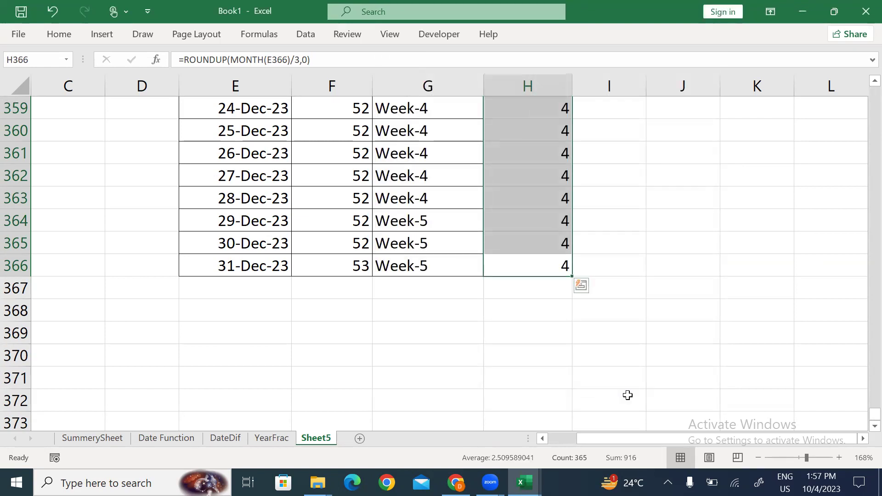
- Add filters to the header row and examine the distinct quarter values in the Qtr filter list
key("ctrl+Up")
key("ctrl+shift+l")
key("alt+Down")
key("Down")
key("Down")
key("Down")
key("Down")
key("Down")
key("Down")
key("Down")
key("Down")
key("Down")
key("Down")
key("Down")
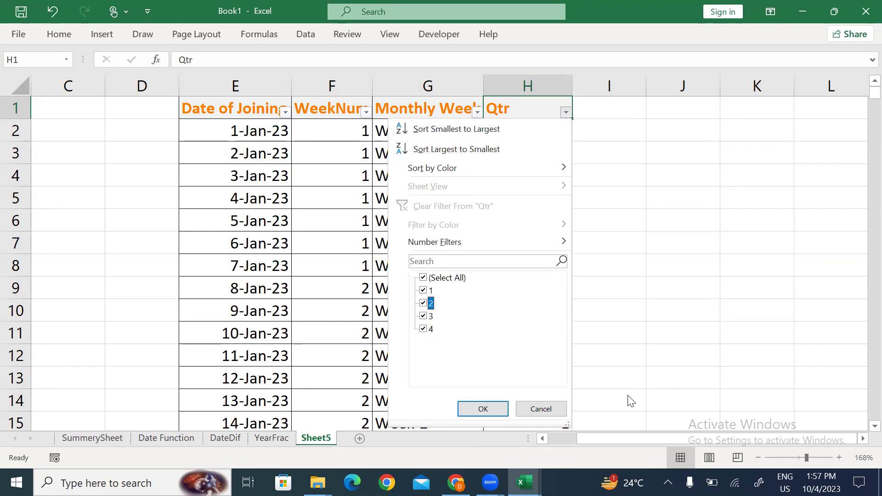
key("Up")
key("Escape")
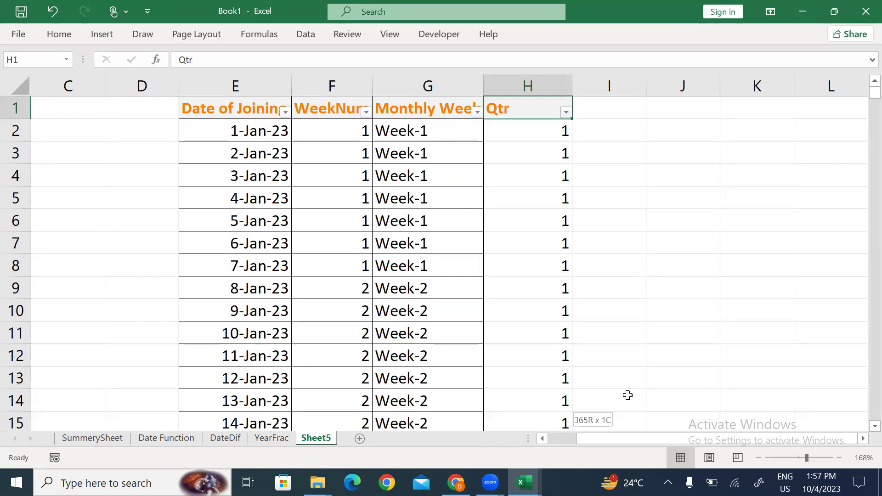
- Prefix the H2 quarter formula with the text "Qtr-", giving ="Qtr-"&ROUNDUP(MONTH(E2)/3,0)
key("ctrl+shift+Down")
key("ctrl+BackSpace")
key("Down")
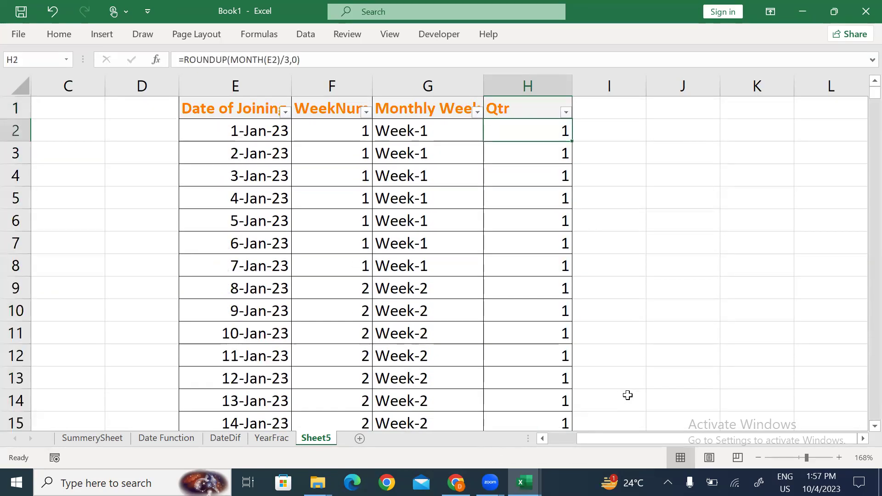
key("F2")
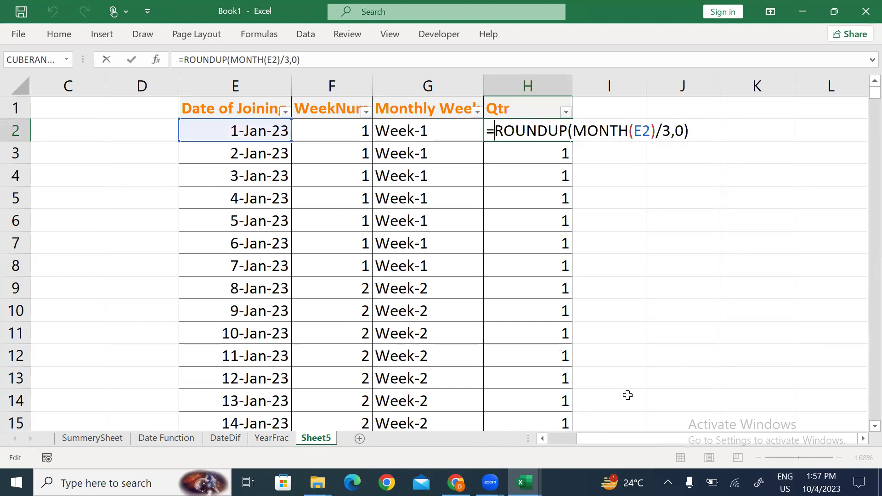
key("Home")
key("Right")
type("\"Week")
key("BackSpace")
key("BackSpace")
key("BackSpace")
key("BackSpace")
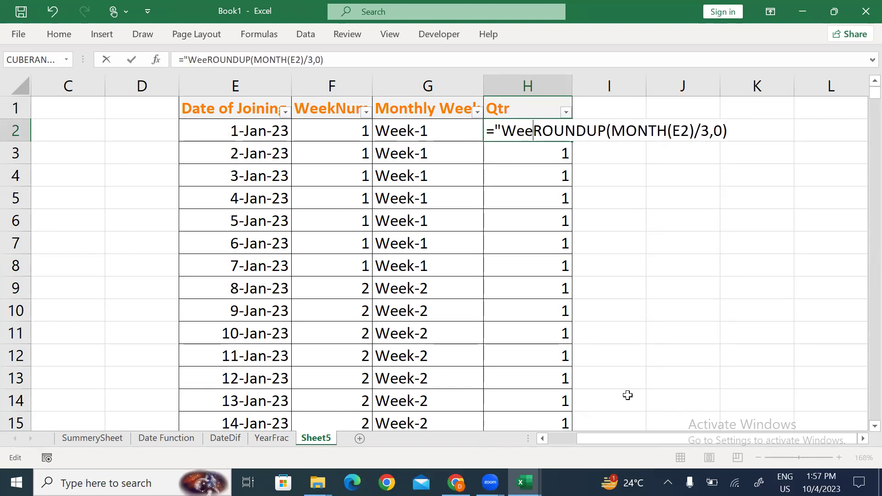
type("Qyr")
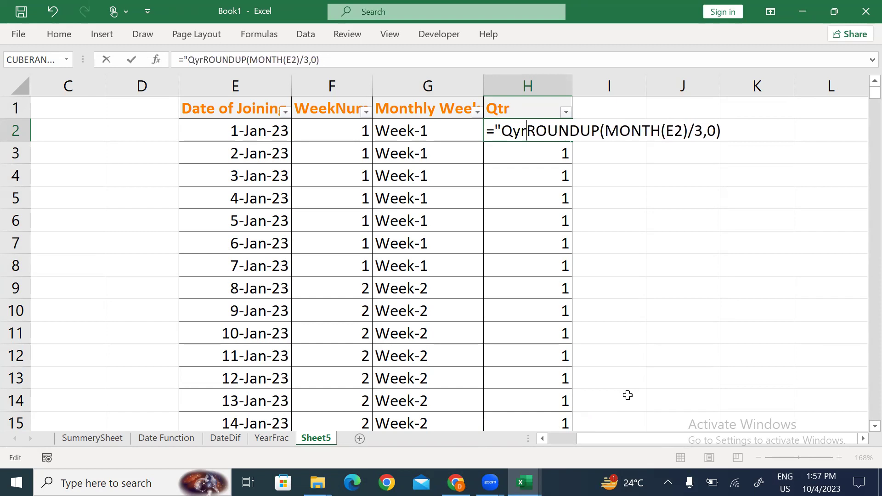
key("BackSpace")
key("BackSpace")
type("tr-\"")
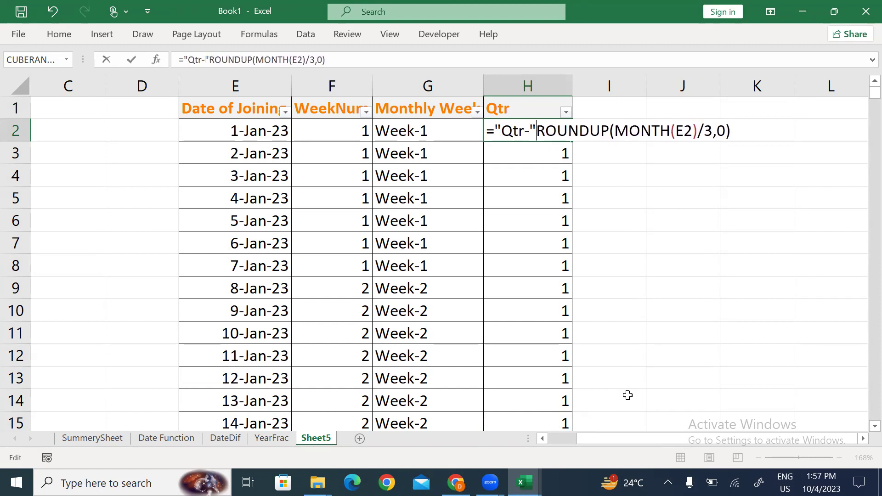
type("&")
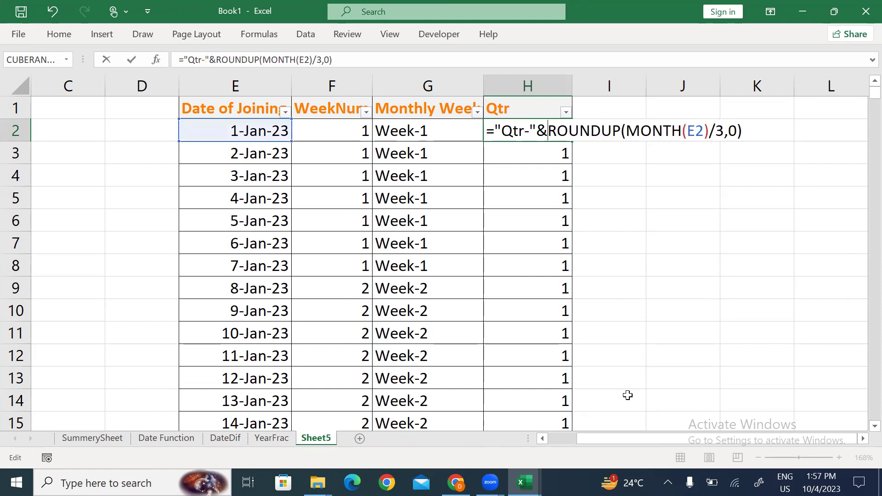
key("ctrl+Return")
- Fill the prefixed quarter formula from H2 down to H366
key("ctrl+shift+Down")
key("ctrl+d")
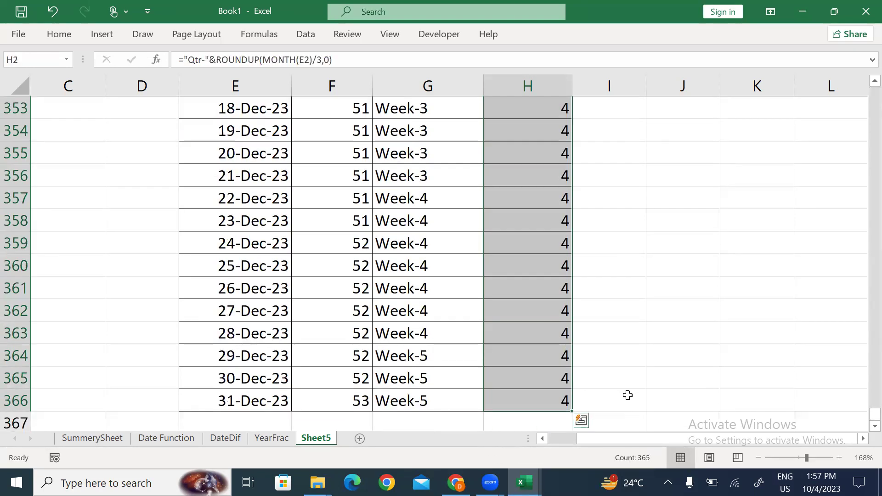
key("ctrl+Up")
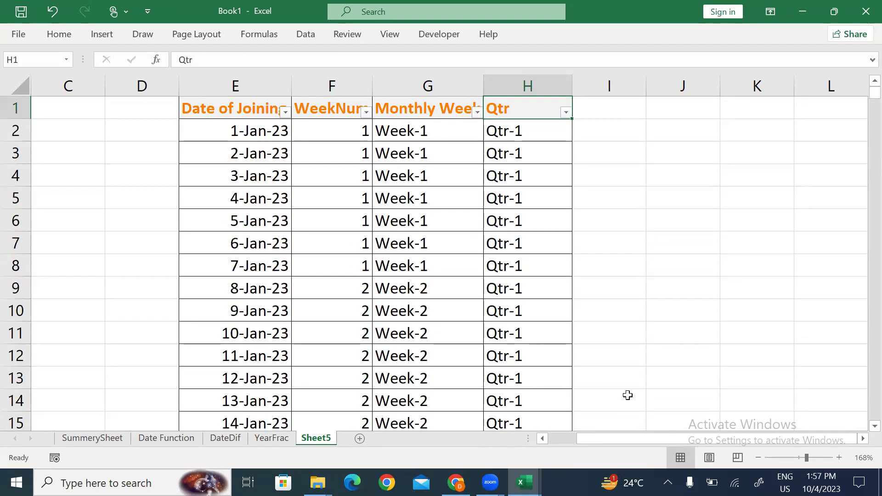
- Examine the prefixed quarter labels in the Qtr filter list without applying a filter
key("alt+Down")
key("Tab")
key("Down")
key("Down")
key("Down")
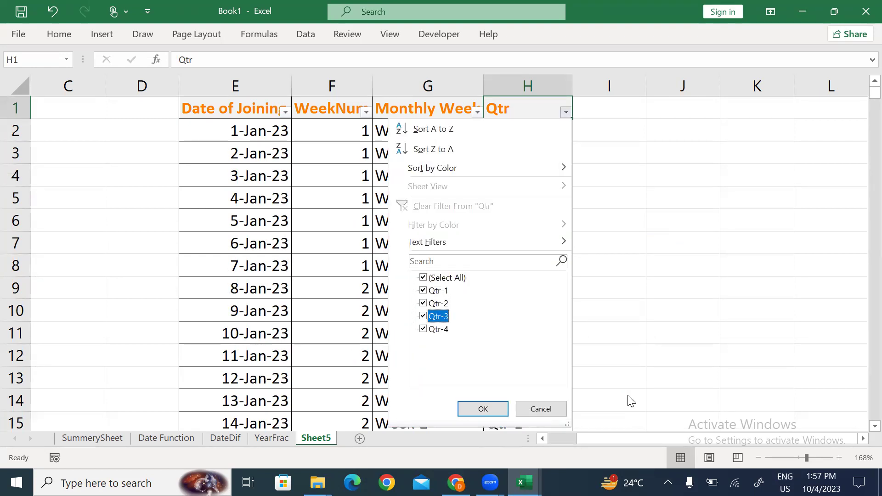
key("Up")
key("Up")
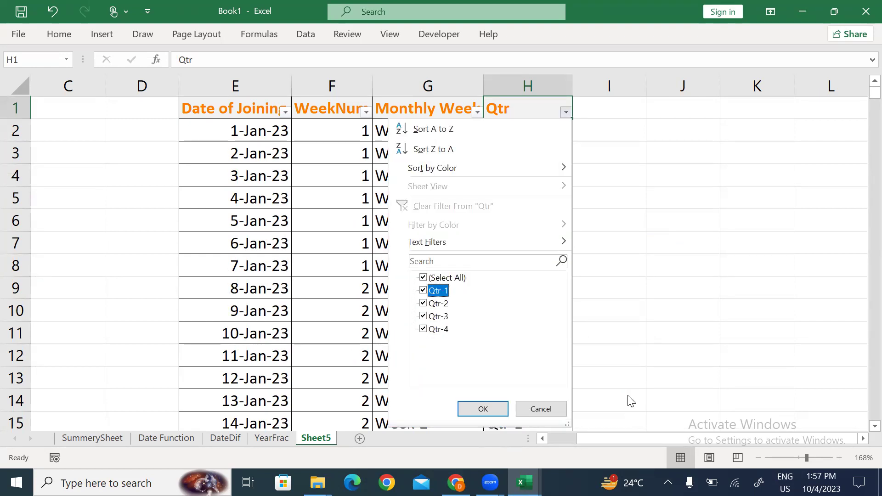
key("Escape")
- Remove the filters from the header row E1:H1
key("Down")
key("Up")
key("Left")
key("Left")
key("Left")
key("ctrl+shift+Right")
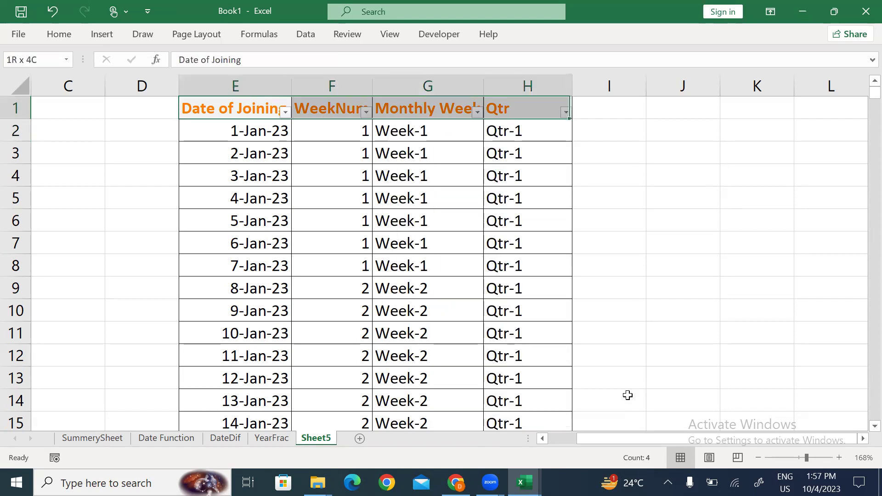
key("ctrl+shift+l")
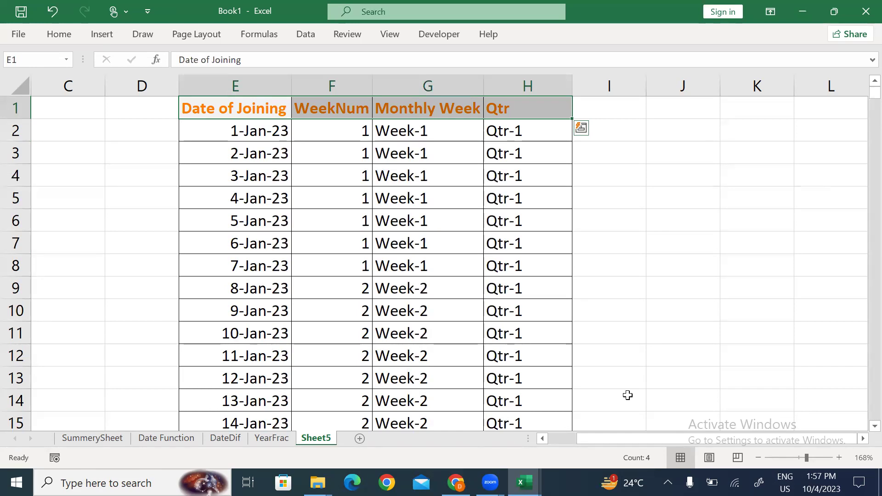
- Rename the current worksheet as WeekNum
key("alt")
type("WeekNum")
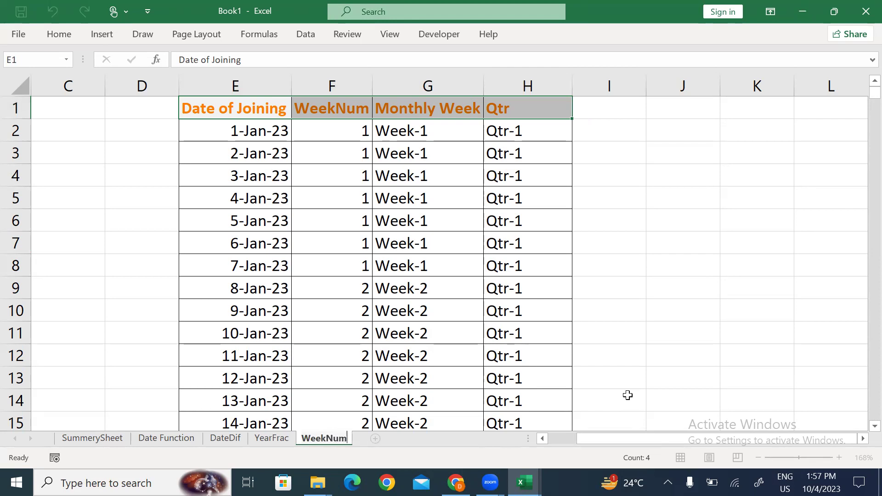
left_click(722, 301)
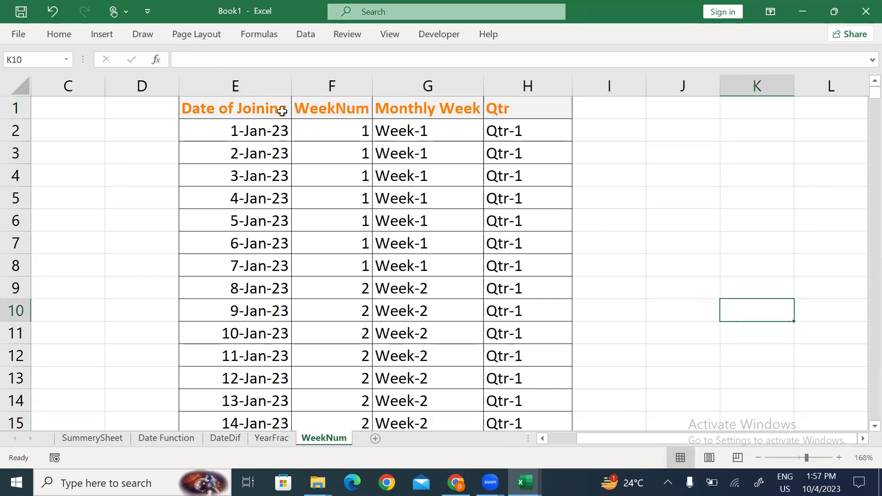
- Copy the Date of Joining column, E1:E366, to cell E1 of a new worksheet
left_click(246, 105)
key("ctrl+shift+Down")
key("ctrl+c")
key("ctrl+BackSpace")
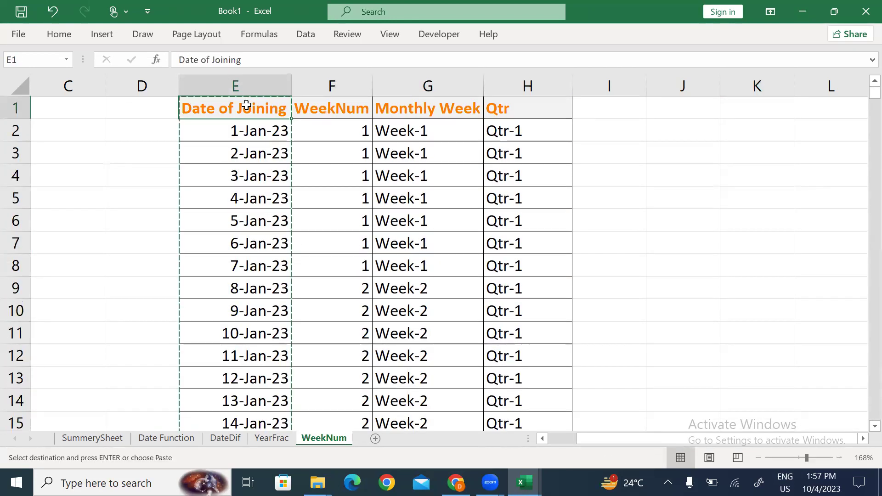
left_click(375, 439)
key("Right")
key("Right")
key("Right")
key("Right")
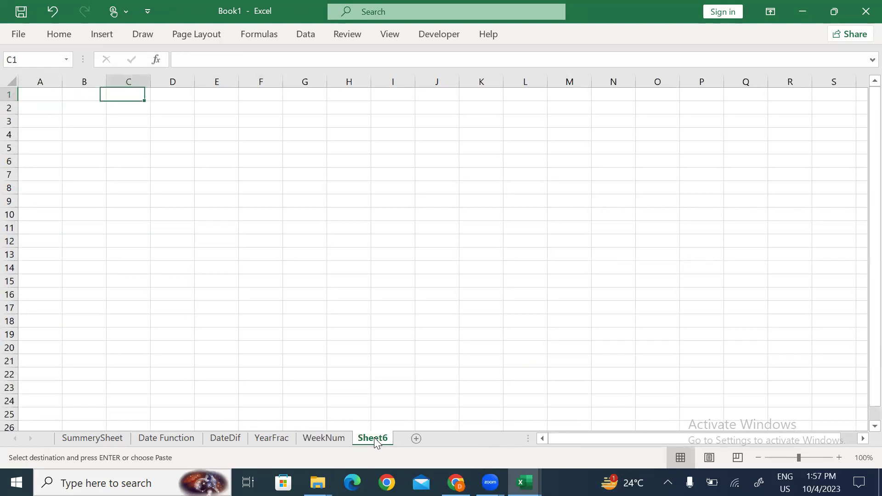
key("ctrl+v")
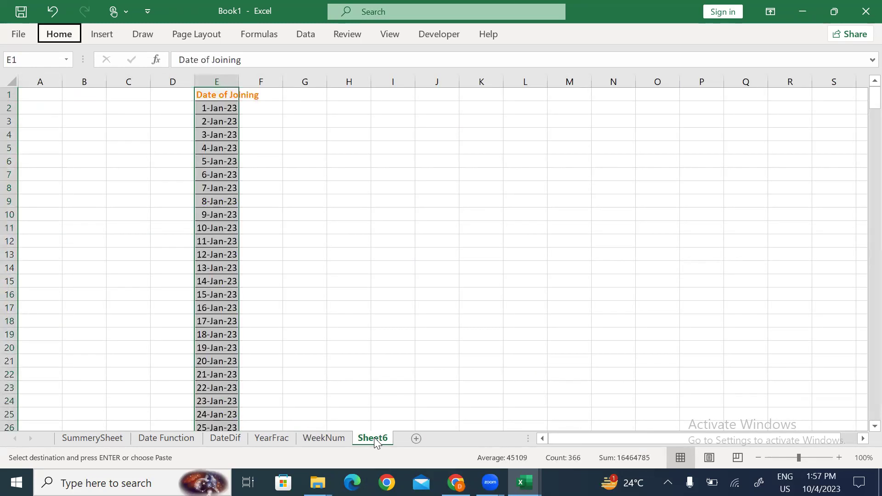
scroll(375, 441, "up", 4, "ctrl")
- Enter the header WeekDay in F1 and give it the orange bold cell style of the Date of Joining header
key("Right")
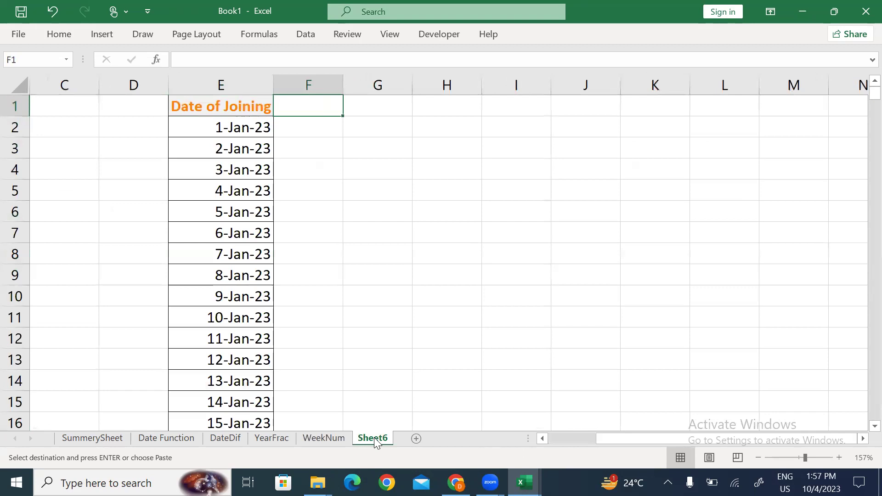
type("Dateday")
key("Return")
key("Up")
type("W")
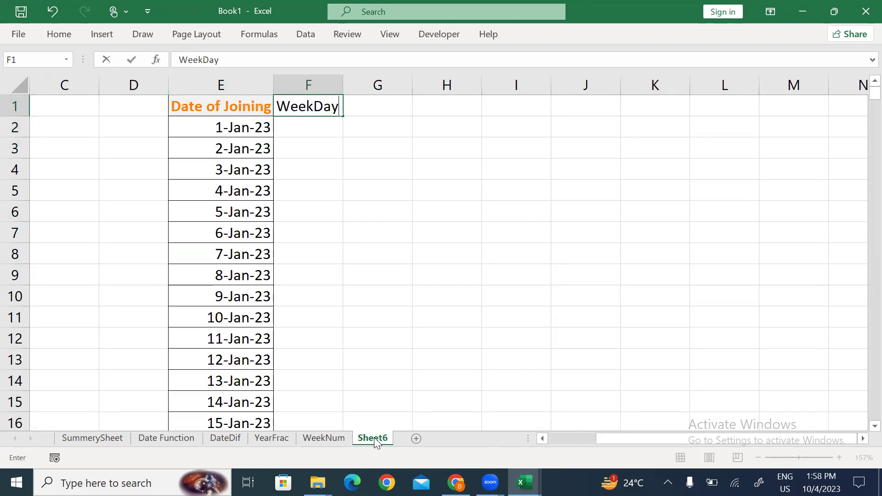
key("Return")
key("Up")
key("alt+h")
key("j")
key("Return")
- Enter a WEEKDAY formula in F2 that references the date in E2, leaving out the return type
key("Down")
type("=week")
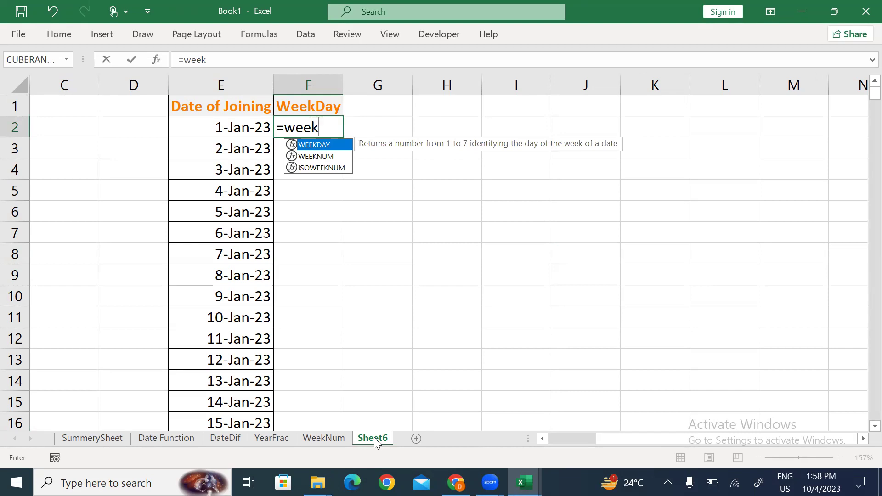
key("Tab")
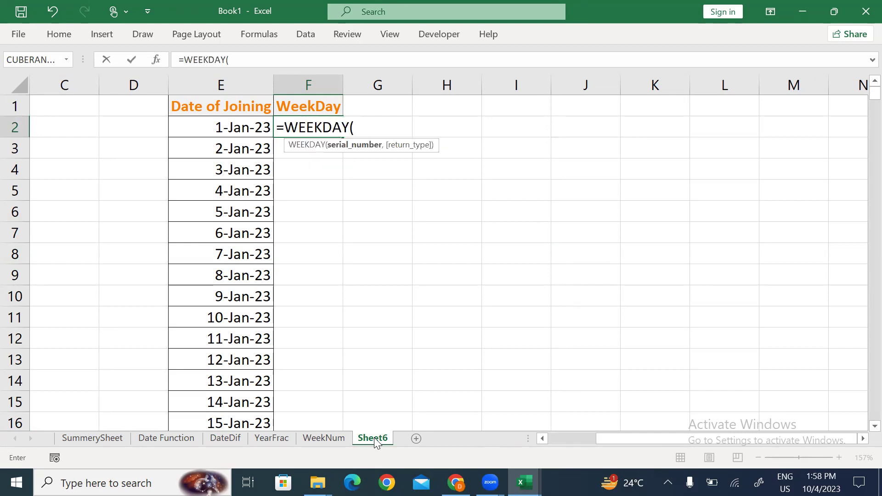
key("Left")
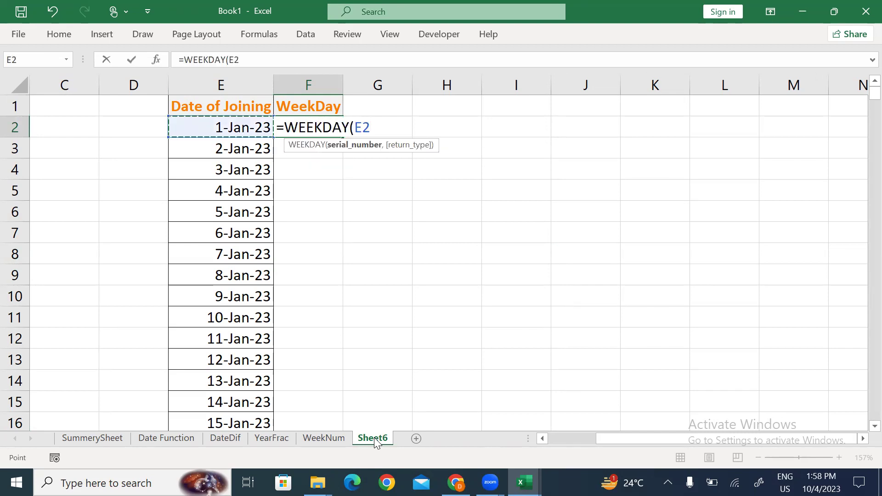
type(",")
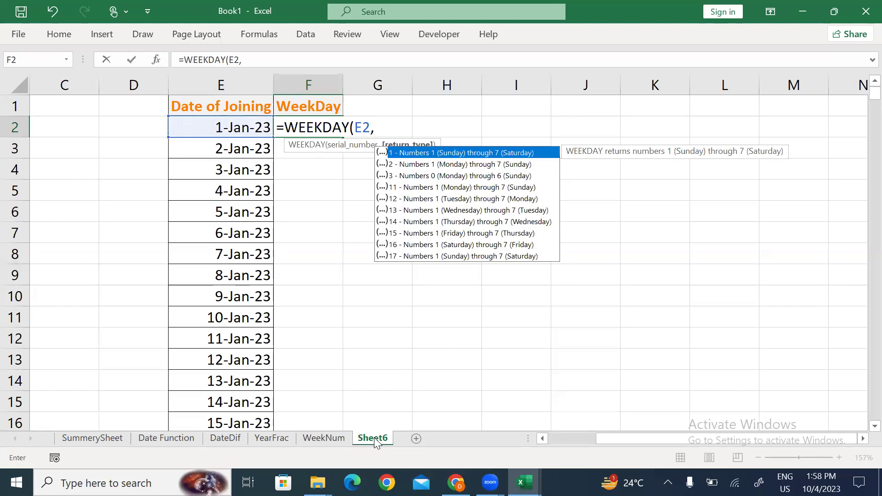
key("BackSpace")
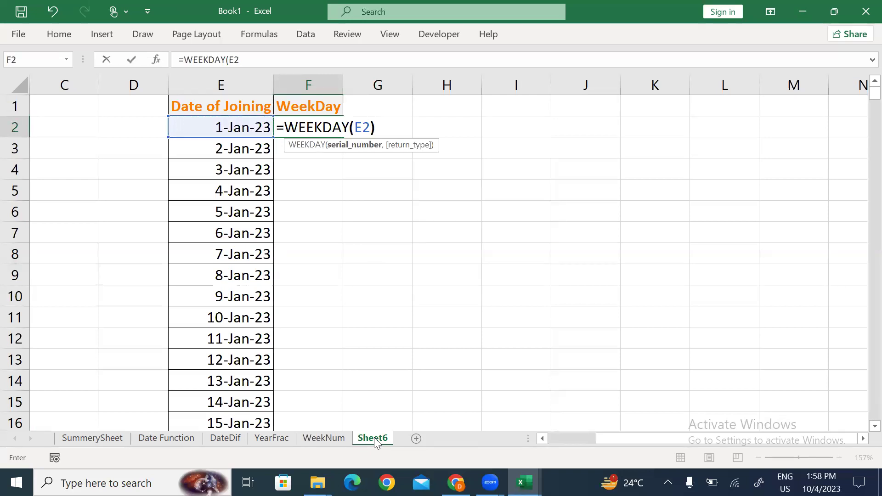
type(")")
key("BackSpace")
key("Return")
- Fill the WEEKDAY formula from F2 down to the last date row, F366
key("Left")
key("ctrl+Down")
key("Right")
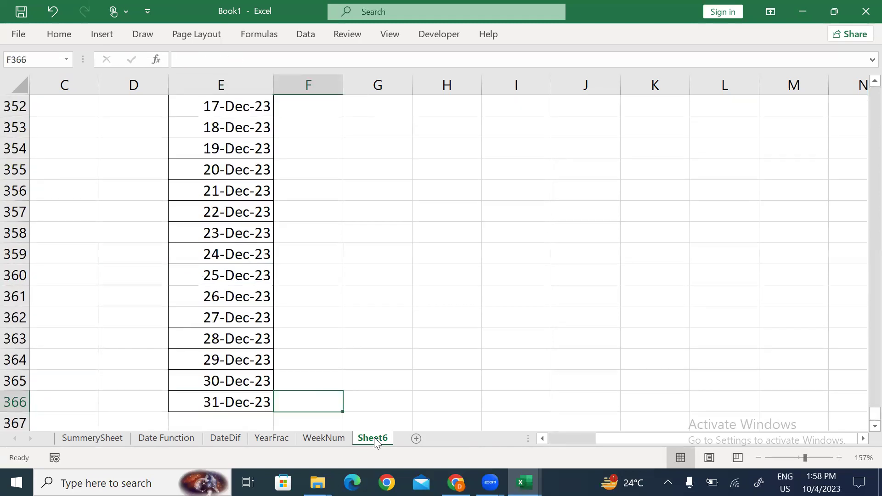
key("ctrl+shift+Up")
key("ctrl+d")
key("ctrl+Up")
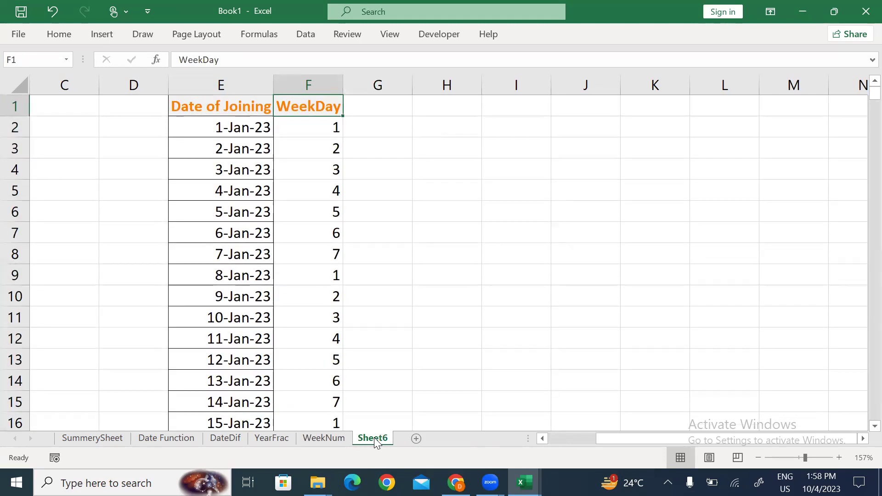
- Examine the WeekDay numbers against the first seven dates, 1-Jan-23 to 7-Jan-23
key("Down")
key("Down")
key("Down")
key("Down")
key("Down")
key("Down")
key("Down")
key("Down")
key("Up")
key("Up")
key("Up")
key("Up")
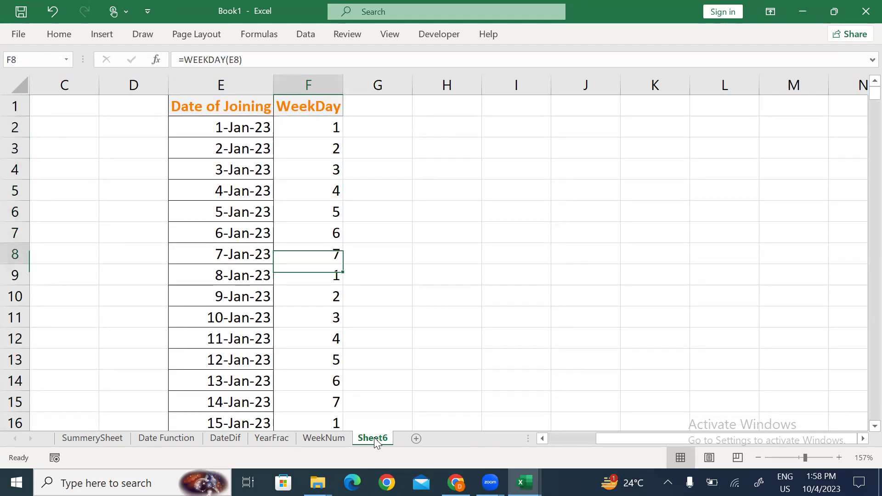
key("Up")
key("Up")
key("Up")
key("shift+Down")
key("shift+Down")
key("shift+Down")
key("shift+Down")
key("shift+Down")
key("shift+Down")
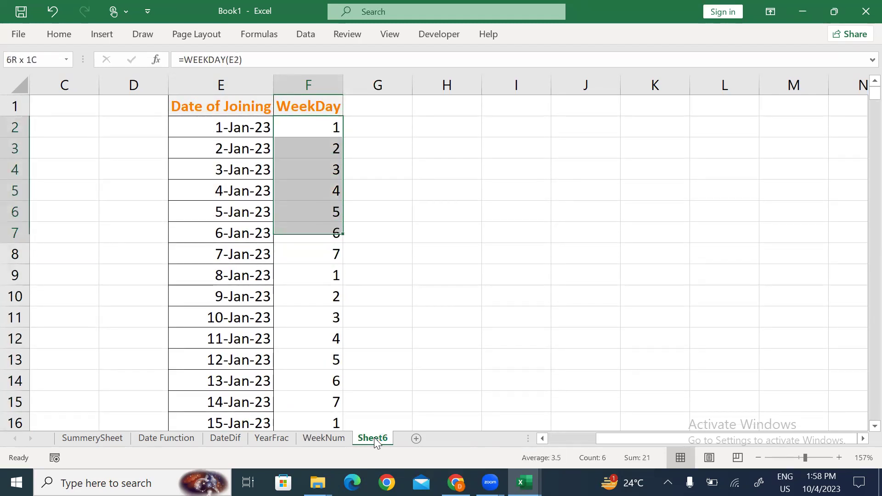
key("shift+Left")
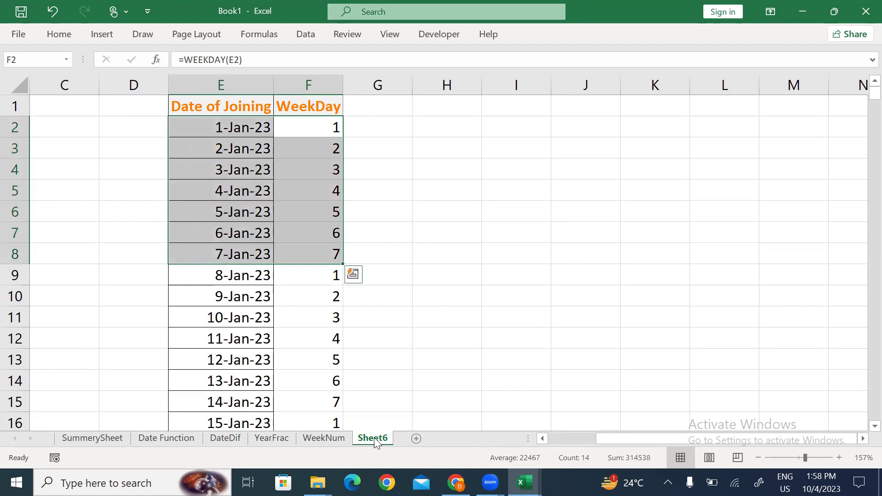
- Examine how the WeekDay numbers repeat over the second week, 8-Jan-23 to 14-Jan-23
key("Down")
key("Down")
key("Down")
key("Down")
key("Down")
key("Down")
key("Down")
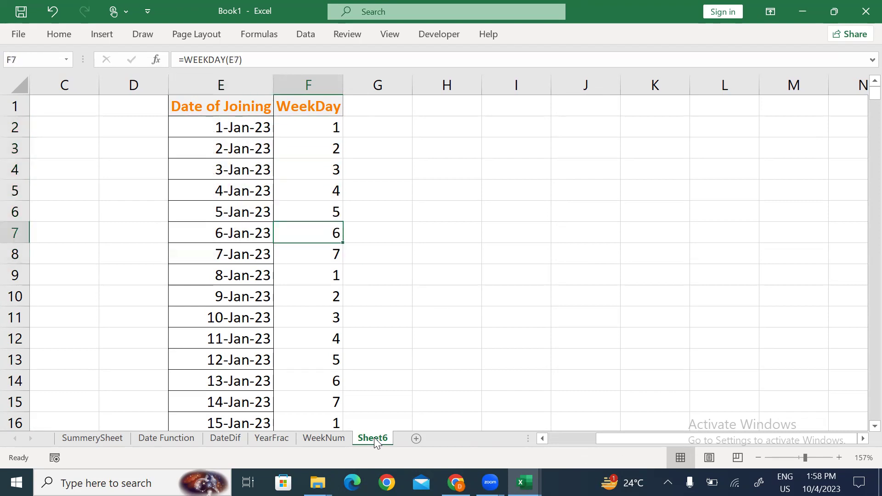
key("shift+Down")
key("shift+Down")
key("shift+Down")
key("shift+Down")
key("shift+Down")
key("shift+Down")
key("shift+Left")
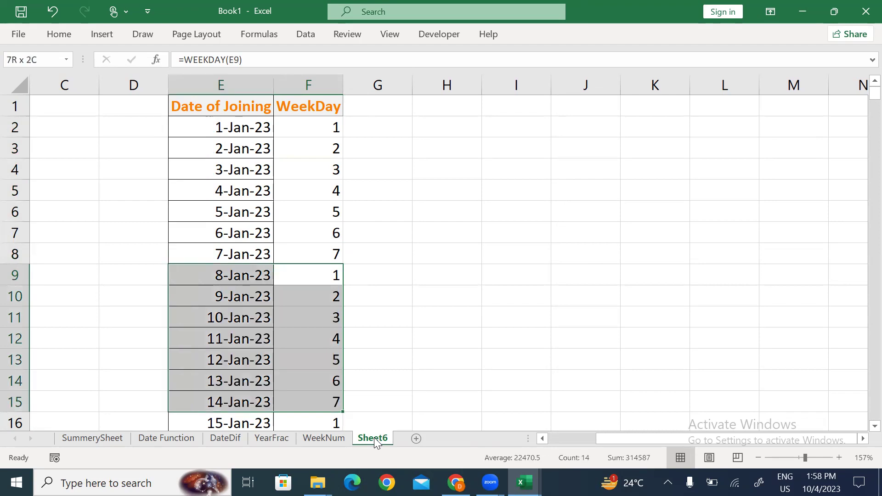
key("shift+Up")
key("shift+Up")
key("Down")
key("Down")
key("Down")
key("Down")
key("Down")
key("Down")
key("Down")
key("Down")
key("Down")
key("Down")
key("Down")
key("Down")
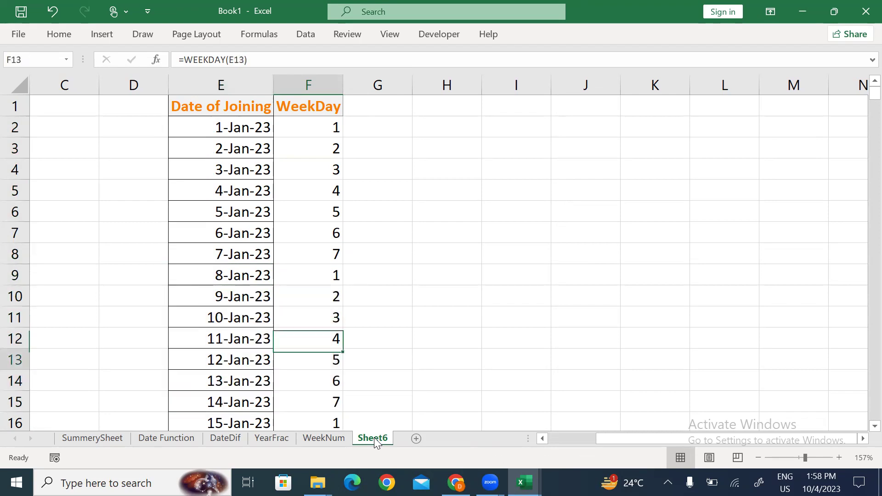
- Examine the WeekDay numbers further down column F, starting from F13
key("Down")
key("Down")
key("Down")
key("Down")
key("Down")
key("Down")
key("Down")
key("Down")
key("Down")
key("Down")
key("Down")
key("Down")
key("Down")
key("Down")
key("Down")
key("Down")
key("Down")
key("Down")
key("Down")
key("Down")
- Compare the dates and WeekDay numbers of the first week, 1-Jan-23 to 7-Jan-23, in E2:F8
key("ctrl+Up")
key("Down")
key("shift+Down")
key("shift+Down")
key("shift+Down")
key("shift+Down")
key("shift+Down")
key("shift+Down")
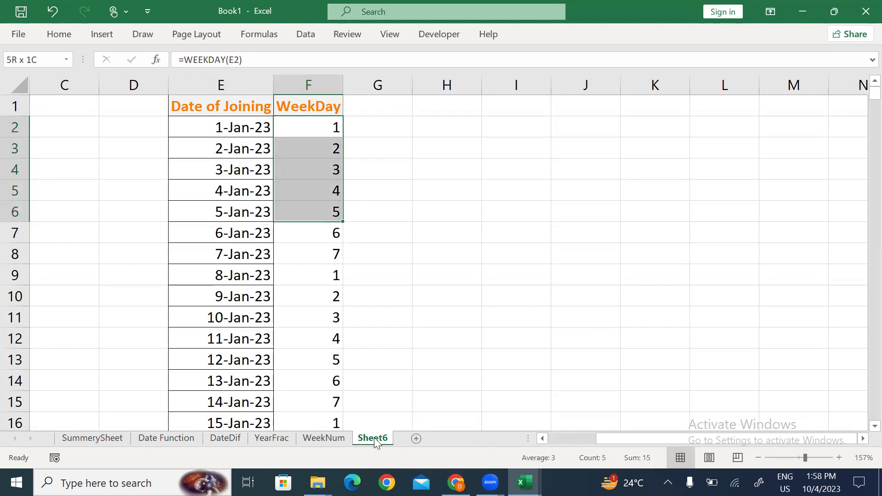
key("shift+Left")
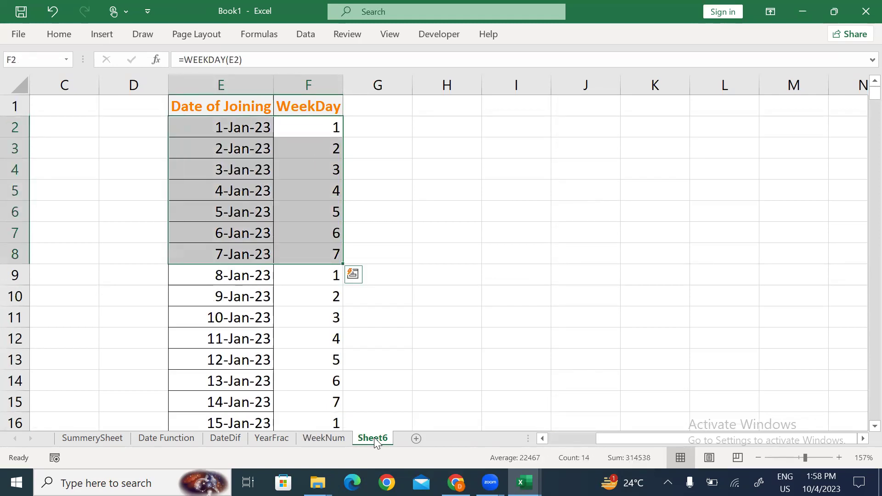
key("shift+Right")
key("shift+Up")
key("shift+Up")
key("shift+Up")
key("shift+Up")
key("shift+Up")
key("shift+Up")
- Compare the dates and WeekDay numbers of the second week, 8-Jan-23 to 14-Jan-23, in E9:F15
key("Down")
key("Down")
key("Down")
key("Down")
key("Down")
key("Down")
key("Down")
key("shift+Down")
key("shift+Down")
key("shift+Down")
key("shift+Down")
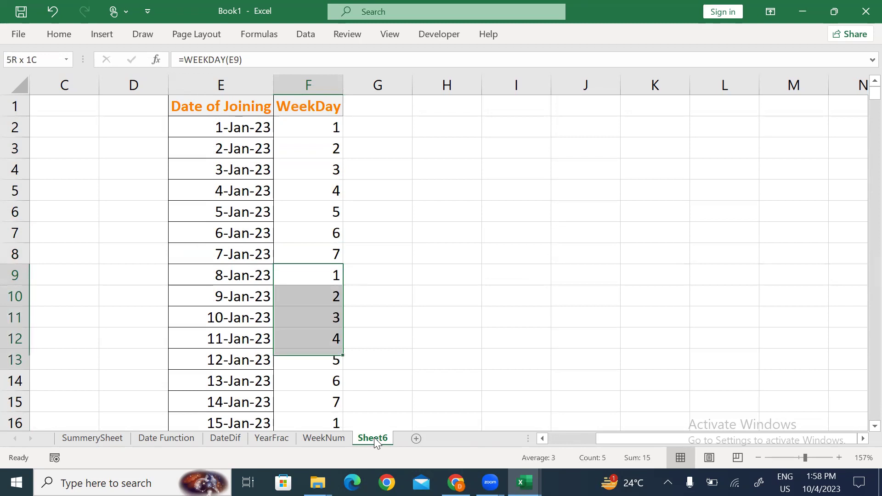
key("shift+Down")
key("shift+Down")
key("shift+Left")
- Compare the dates and WeekDay numbers of the third week, 15-Jan-23 to 21-Jan-23, in E16:F22
key("Down")
key("Down")
key("Down")
key("Down")
key("Down")
key("Down")
key("Down")
key("shift+Down")
key("shift+Down")
key("shift+Down")
key("shift+Down")
key("shift+Down")
key("shift+Down")
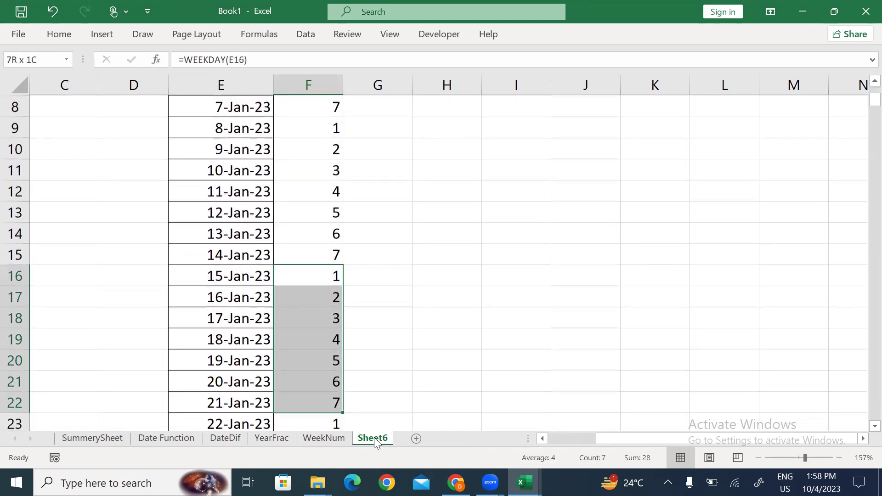
key("shift+Left")
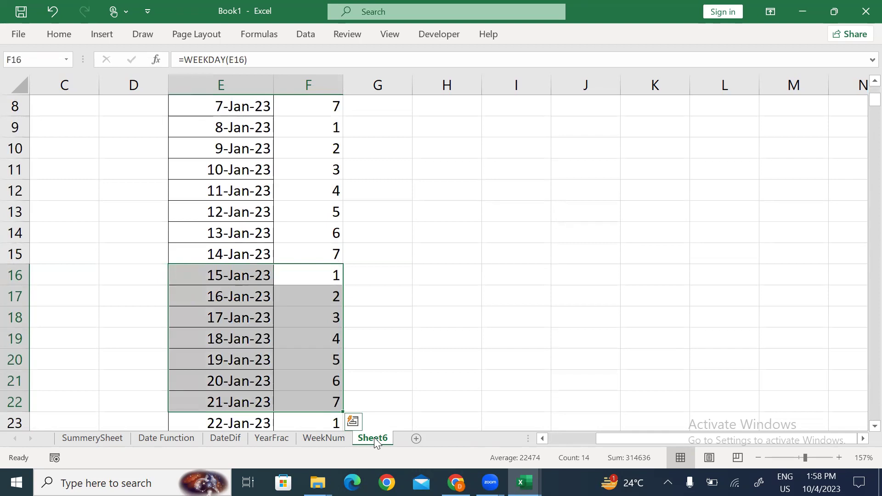
- Add return type 1, Numbers 1 (Sunday) through 7 (Saturday), to the WEEKDAY formula in F2
key("ctrl+Up")
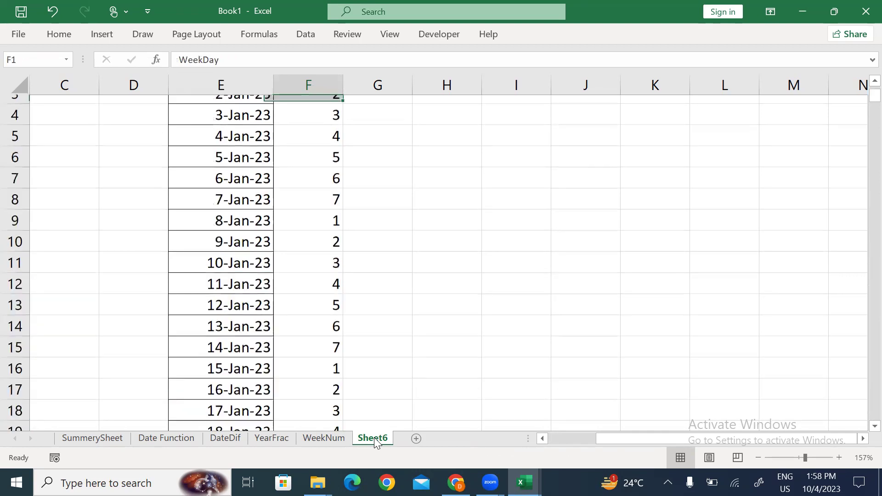
key("Down")
key("F2")
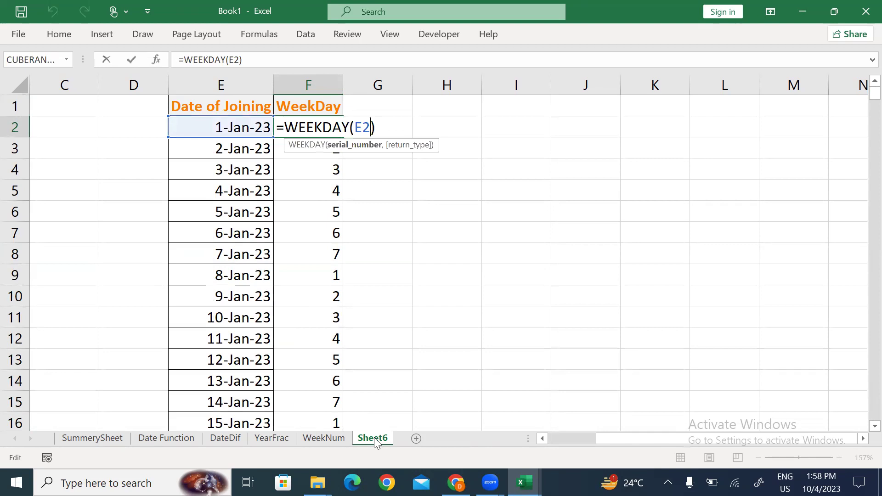
type(",")
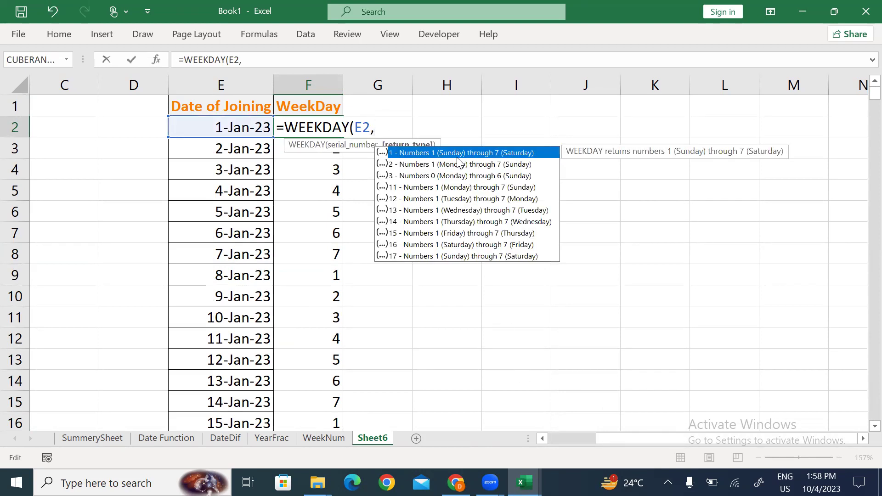
double_click(488, 152)
type(")")
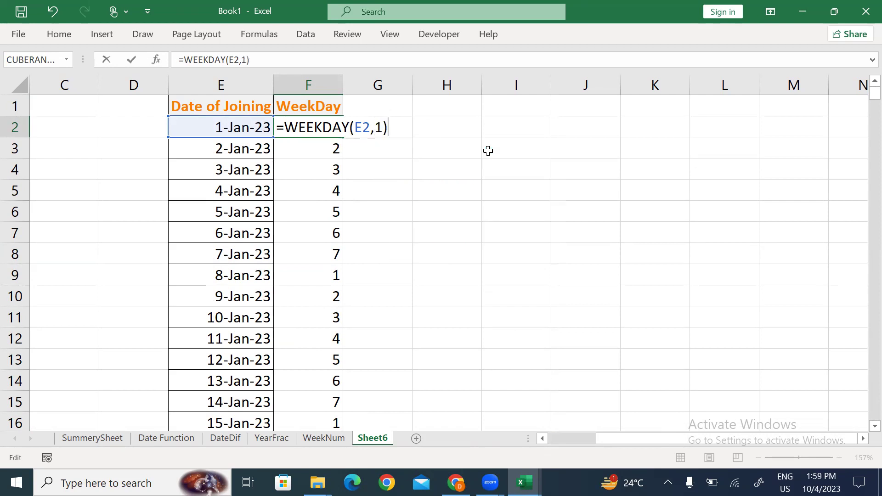
key("Return")
key("Up")
- Compare the WeekDay number in F2 with the numbers below it, down to F13
key("shift+Down")
key("shift+Down")
key("shift+Down")
key("shift+Down")
key("shift+Down")
key("shift+Down")
key("shift+Down")
key("shift+Down")
key("shift+Down")
key("shift+Down")
key("shift+Down")
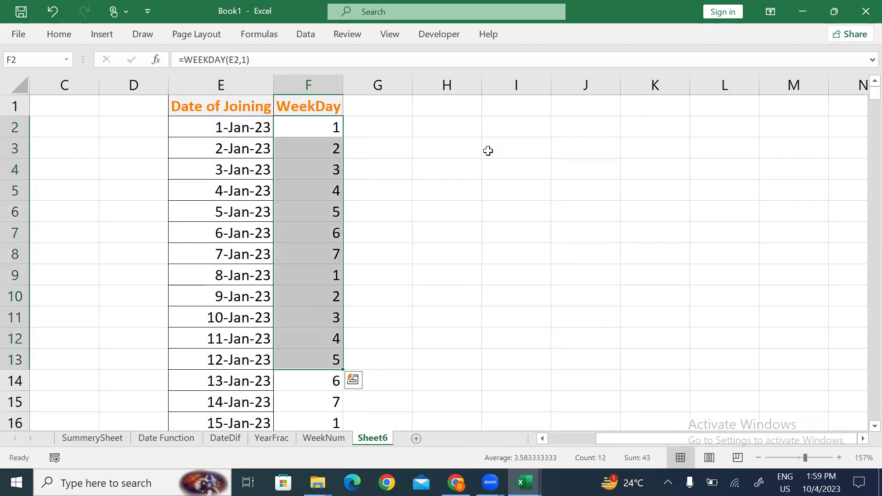
key("shift+Up")
key("shift+Up")
key("shift+Up")
key("shift+Up")
key("shift+Up")
key("shift+Up")
key("shift+Up")
key("shift+Up")
key("shift+Up")
key("shift+Up")
key("shift+Up")
- Try to switch the WEEKDAY formula in F2 to return type 2 and fill it down to F366
key("F2")
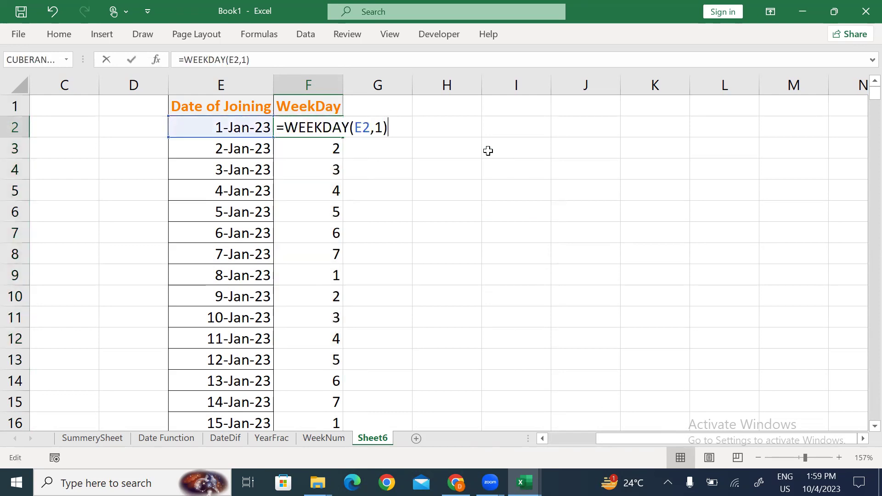
key("BackSpace")
key("Down")
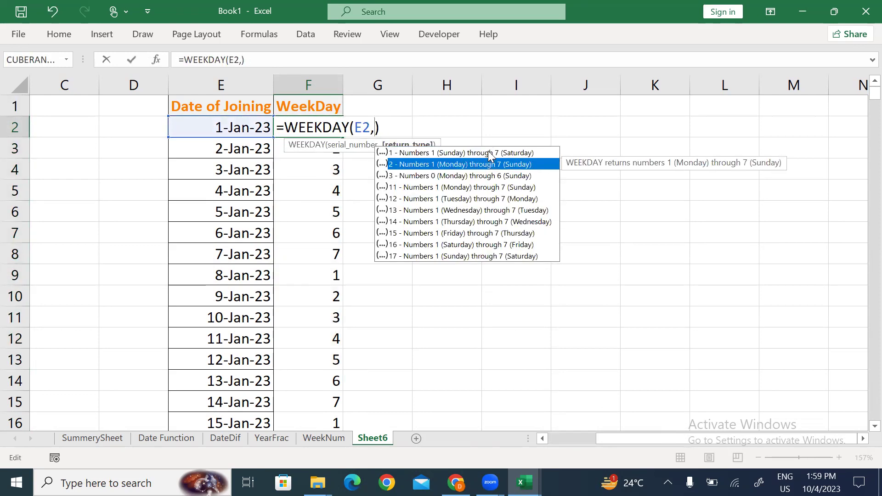
key("ctrl+Return")
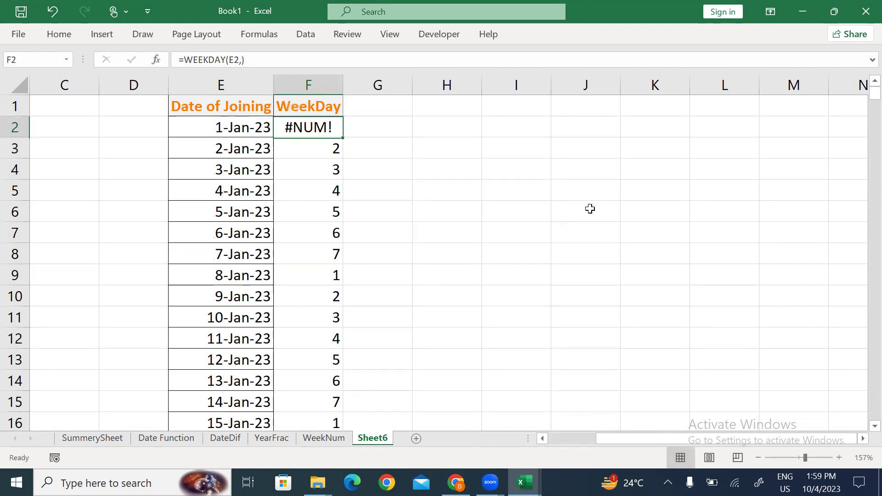
key("ctrl+shift+Down")
key("ctrl+d")
key("ctrl+q")
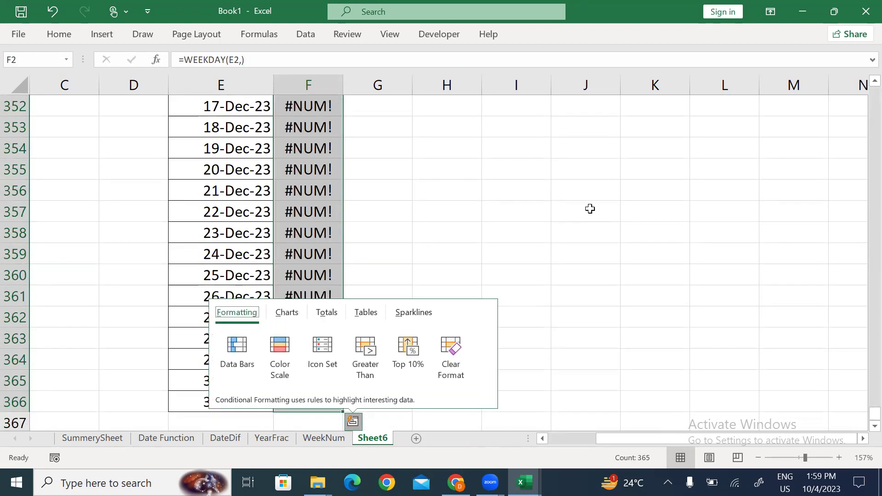
key("Escape")
key("ctrl+Up")
key("Down")
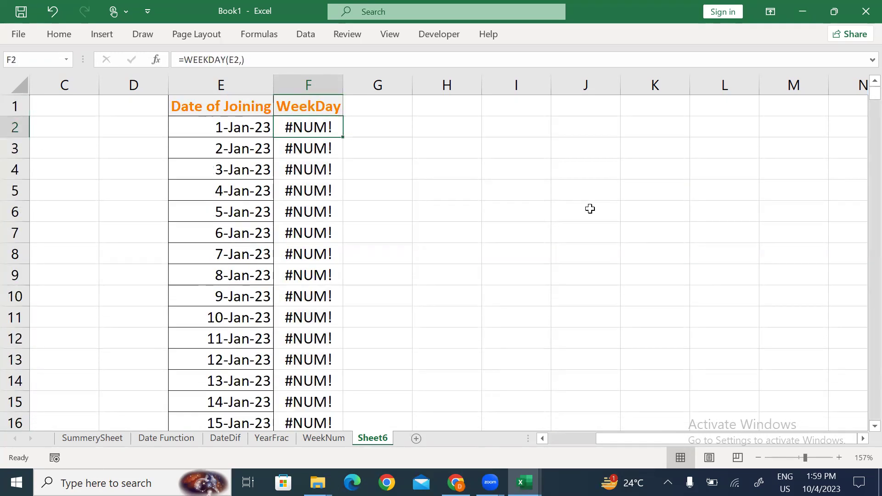
- Set the return type of the WEEKDAY formula in F2 to 2 and fill it down to F366
key("F2")
key("BackSpace")
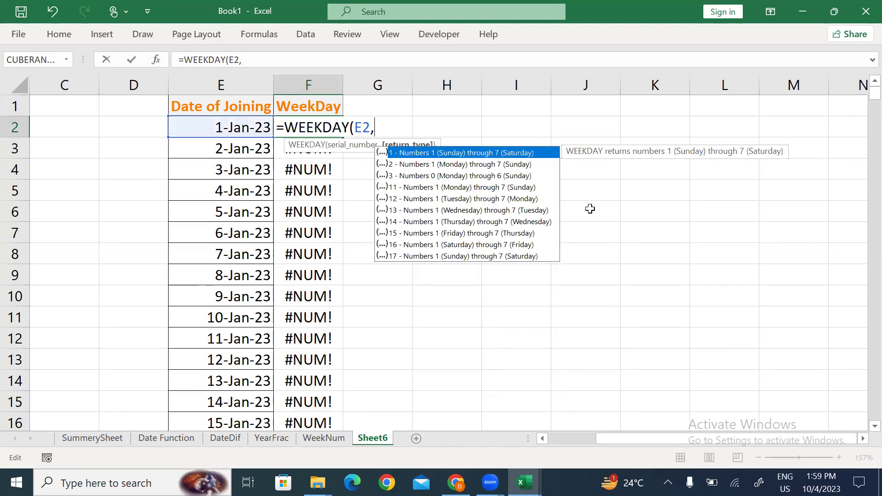
type("2")
key("Return")
key("Up")
key("ctrl+shift+Down")
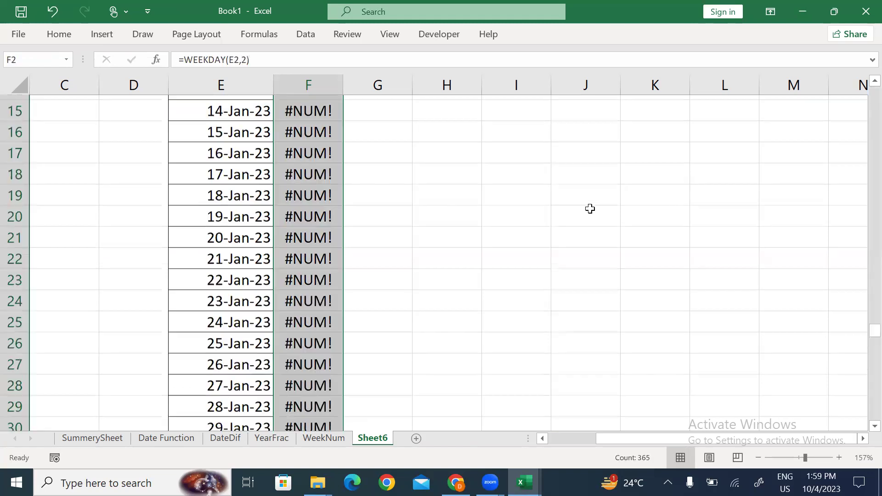
key("ctrl+d")
key("ctrl+Up")
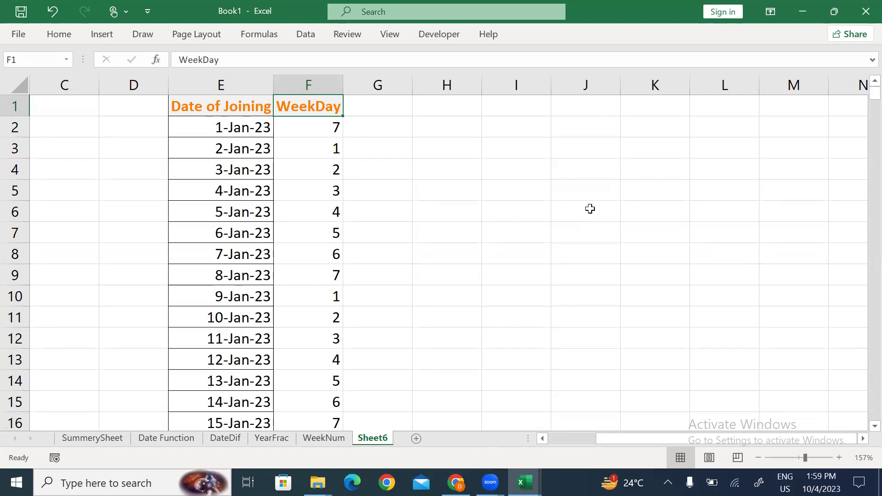
key("Right")
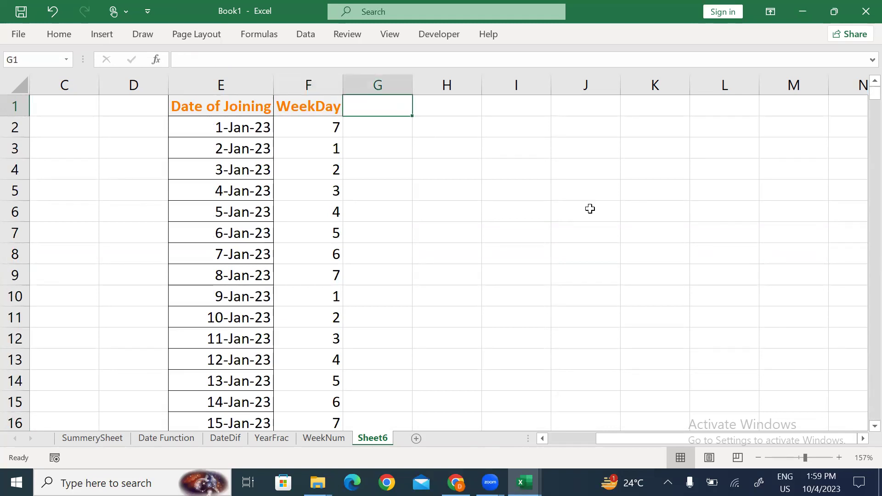
key("Down")
type("=")
key("Escape")
key("Left")
- Insert a blank column before the WeekDay column and enter the heading Text in F1
key("alt+i")
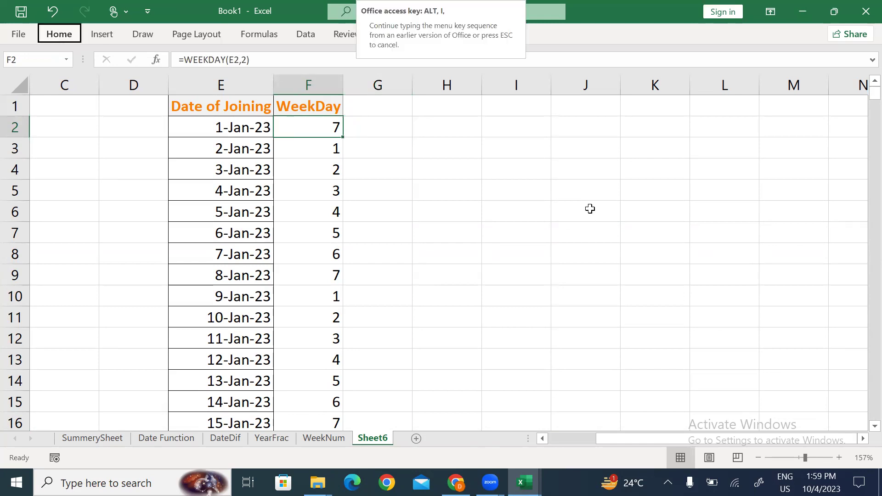
key("c")
key("Up")
type("Te")
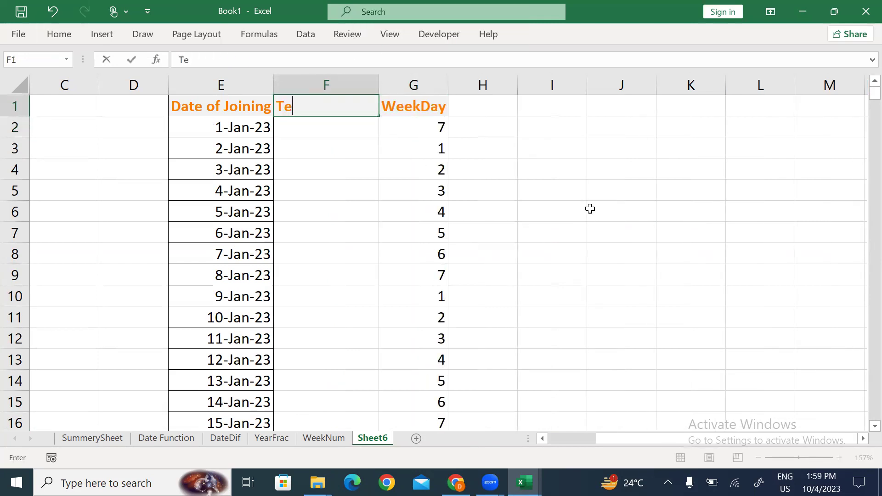
key("Return")
- Enter the formula =TEXT(E2,"ddd") in F2 to show the short day name of the date
type("=tex")
key("Tab")
key("Left")
type(",\"ddd\")")
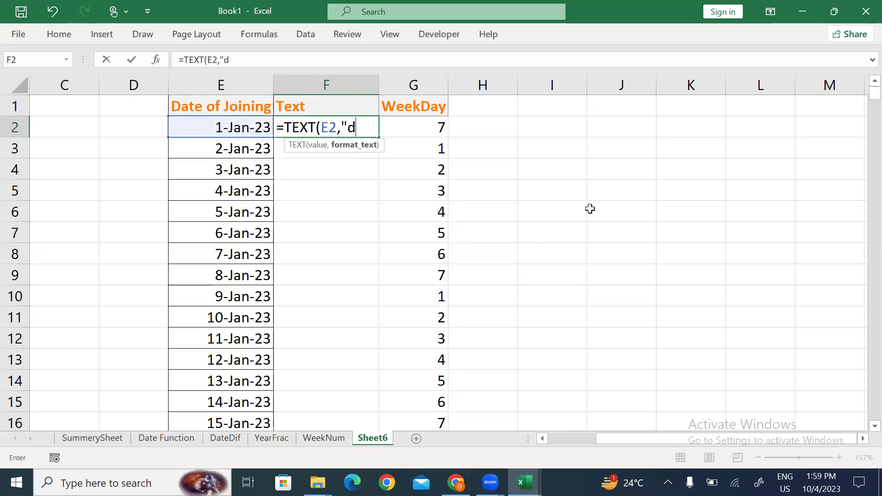
key("Return")
- Fill the TEXT formula from F2 down to the last date row, F366
key("Left")
key("ctrl+Down")
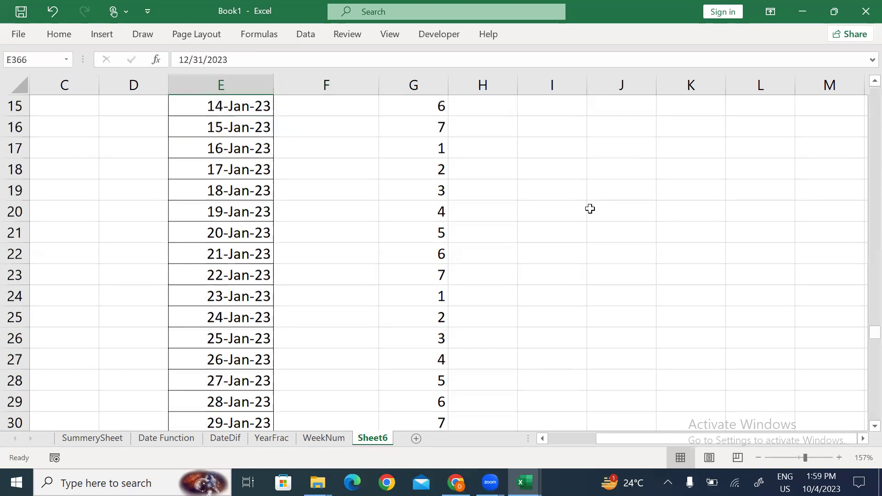
key("Right")
key("ctrl+shift+Up")
key("ctrl+d")
key("ctrl+Up")
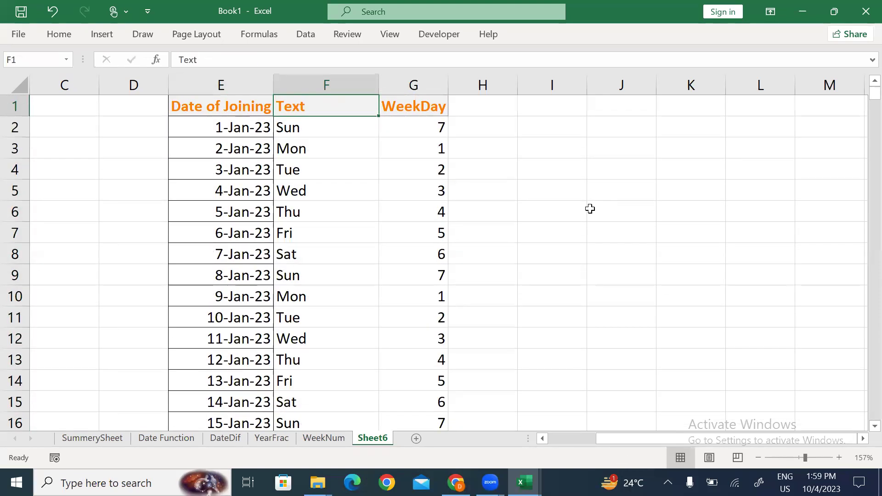
- Apply all borders to the whole table of dates, day names and weekday numbers, E1:G366
key("Left")
key("ctrl+shift+Right")
key("ctrl+shift+Down")
key("alt+h")
key("b")
key("a")
key("ctrl+BackSpace")
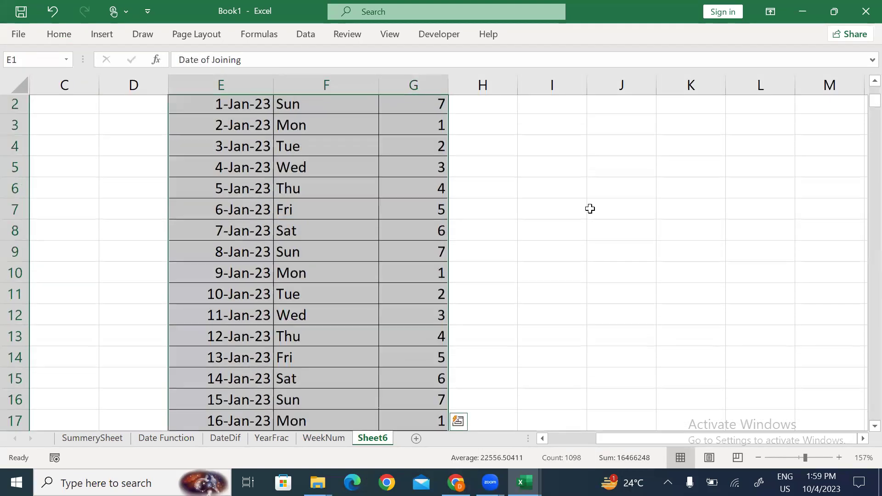
- Review the return type options of the WEEKDAY formula in G2, keeping type 2
key("Down")
key("Right")
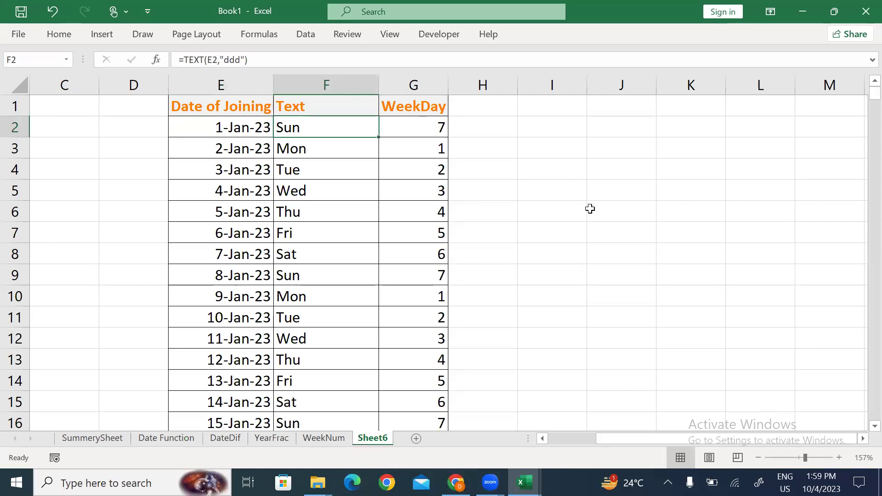
key("Right")
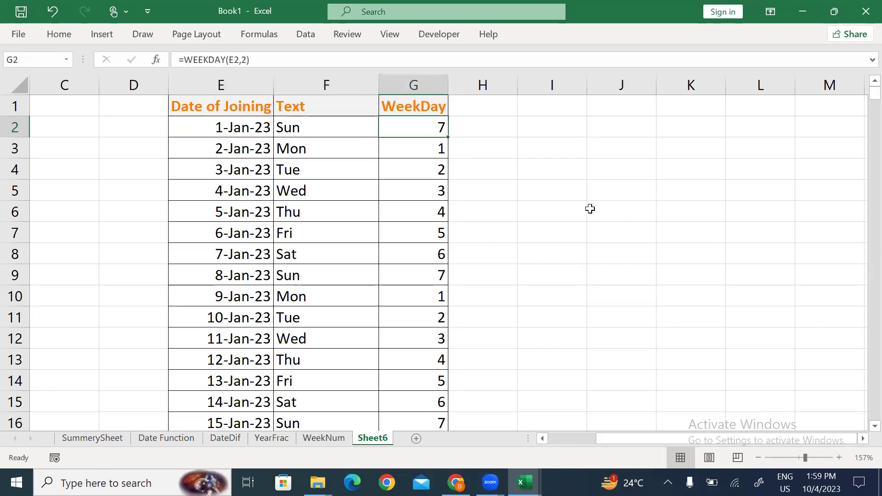
key("F2")
key("BackSpace")
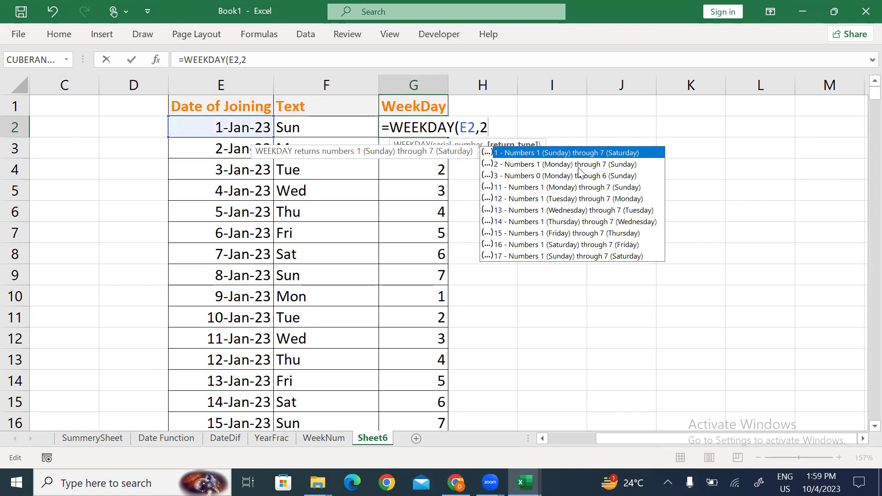
key("Return")
key("Up")
- Compare the day names in the Text column with the WeekDay numbers for 1-Jan-23 to 4-Jan-23
left_click_drag(328, 131, 417, 129)
left_click(417, 130)
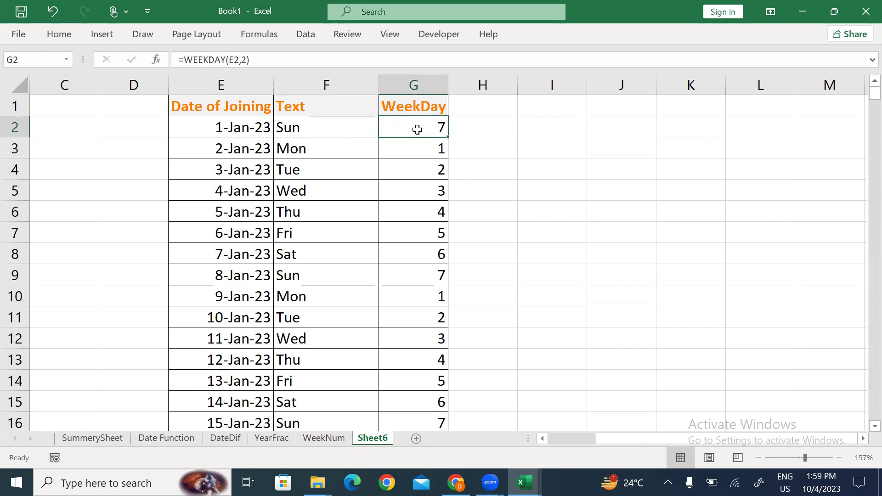
left_click_drag(320, 141, 409, 146)
left_click(344, 172)
left_click_drag(343, 172, 401, 173)
left_click_drag(311, 199, 440, 195)
left_click(440, 195)
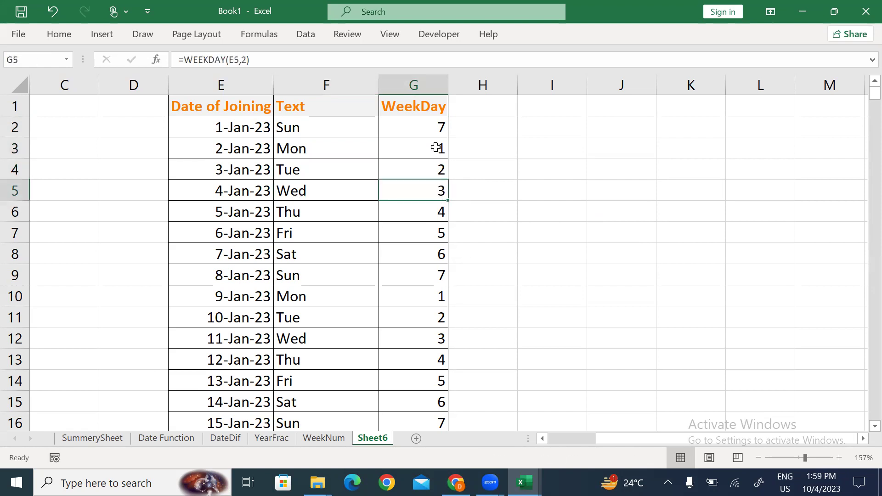
- Change the return type of the WEEKDAY formula in G2 to 3, numbering Monday 0 through Sunday 6
left_click(424, 127)
double_click(424, 127)
key("BackSpace")
key("BackSpace")
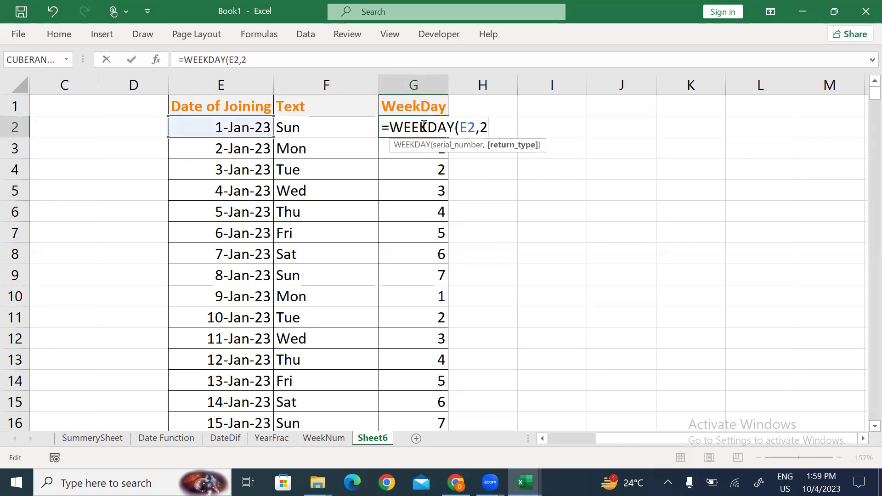
key("Down")
key("Down")
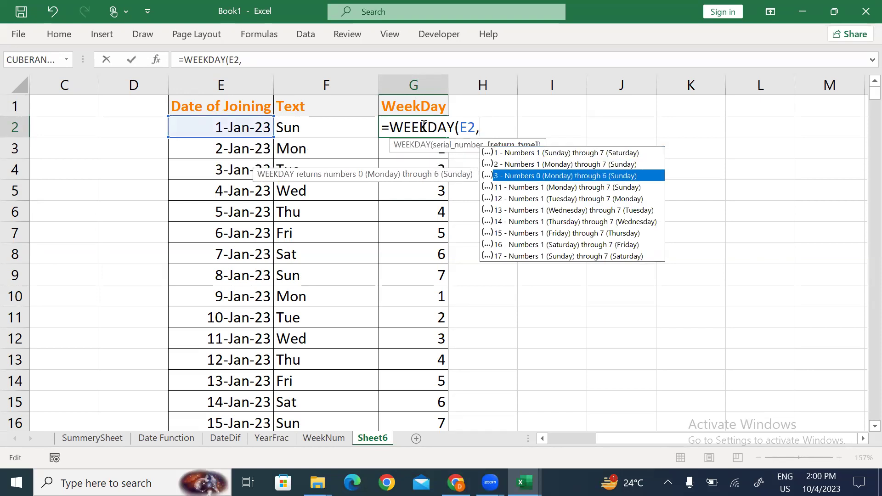
key("Tab")
key("Return")
- Fill the type 3 WEEKDAY formula from G2 down the WeekDay column and compare the first rows with their day names
left_click(423, 125)
key("ctrl+shift+Down")
key("ctrl+d")
key("ctrl+Up")
key("Down")
key("Down")
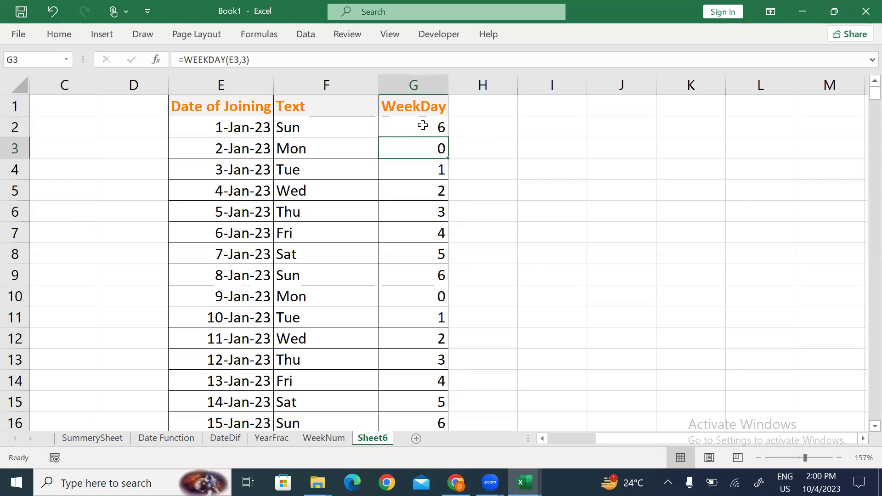
key("Up")
key("Left")
left_click(423, 125, "shift")
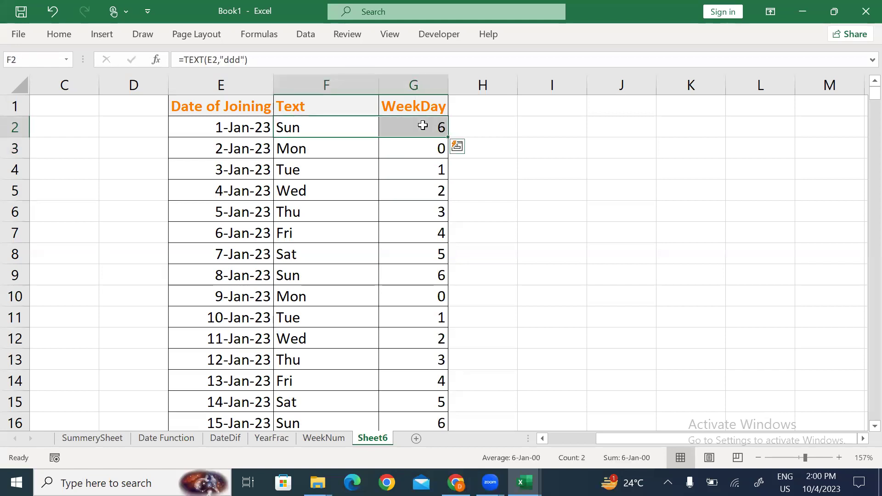
- Reopen the WEEKDAY formula in G2 and review the return type options from 11 through 17
left_click(423, 125)
key("F2")
key("BackSpace")
key("BackSpace")
key("Down")
key("Down")
key("Down")
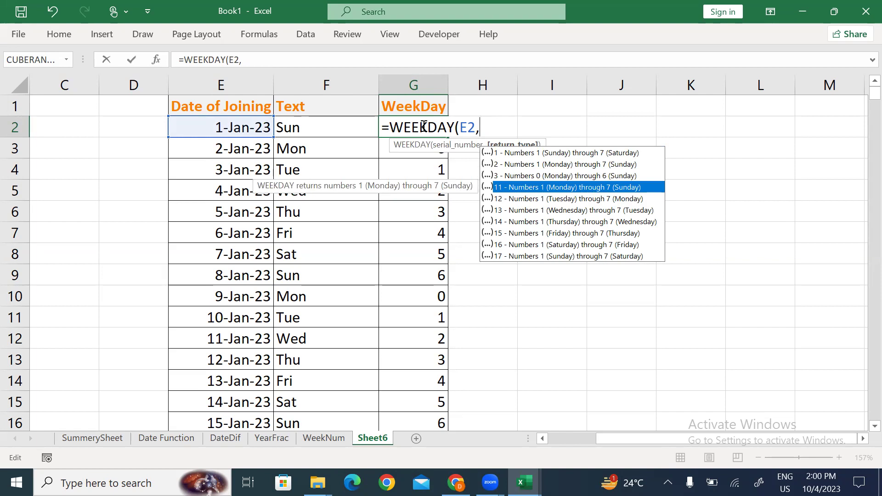
key("Down")
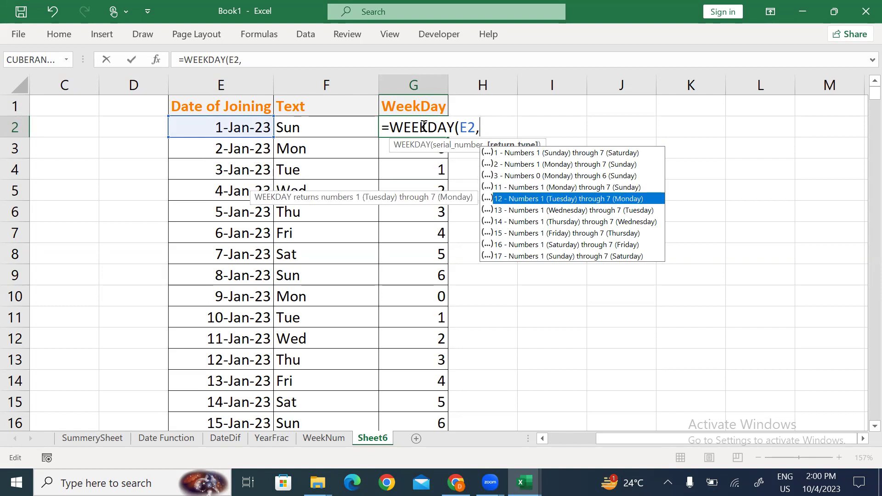
key("Down")
key("Down")
key("Down")
key("Down")
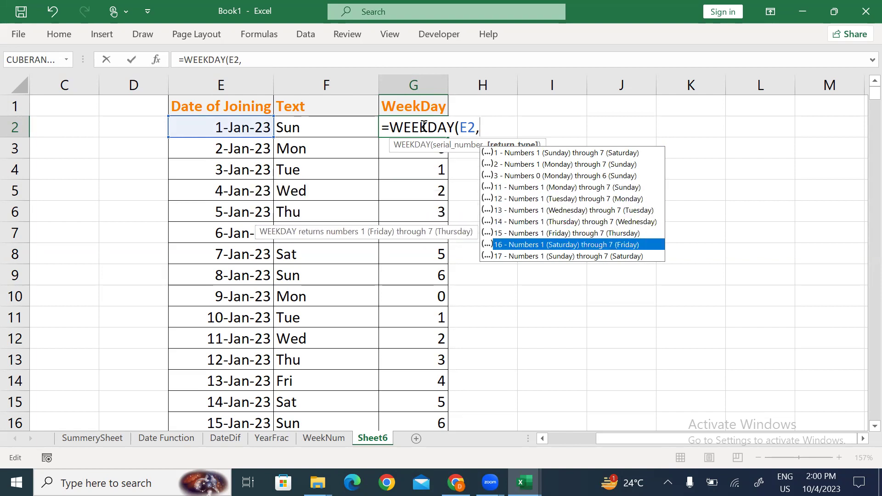
key("Down")
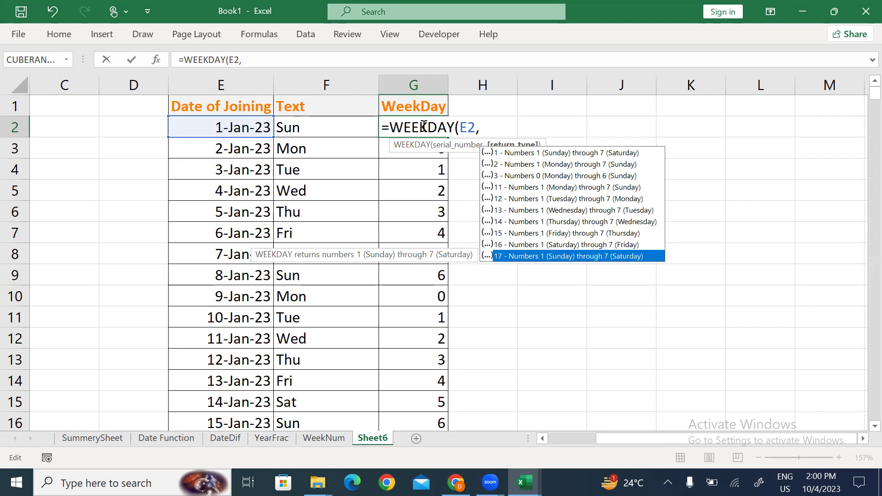
- Set the return type of the WEEKDAY formula in G2 to 1, numbering Sunday 1 through Saturday 7
key("Up")
key("Up")
key("Up")
key("Up")
key("Up")
key("Up")
key("Up")
key("Up")
key("Up")
key("Up")
key("Up")
key("Up")
key("Up")
key("Up")
key("Up")
key("Up")
key("Tab")
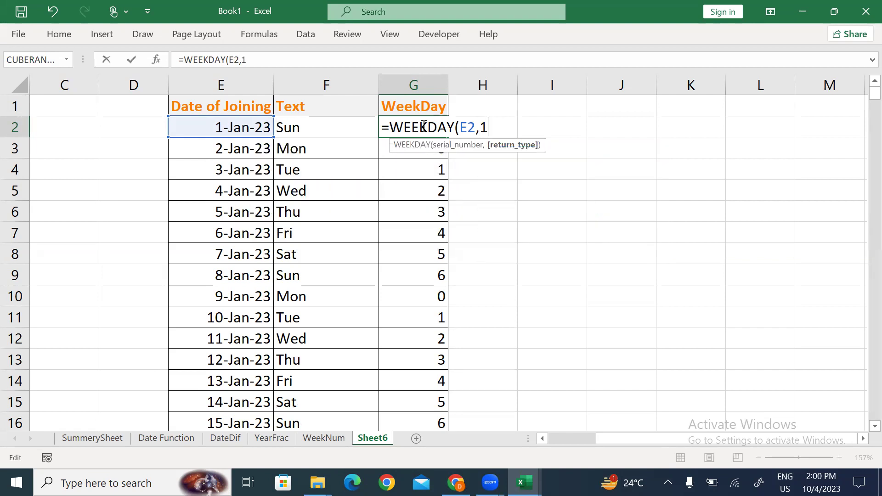
key("Return")
- Fill the type 1 WEEKDAY formula from G2 down to the last date row and return to the header row
left_click(423, 126)
key("ctrl+shift+Down")
key("ctrl+d")
key("ctrl+Up")
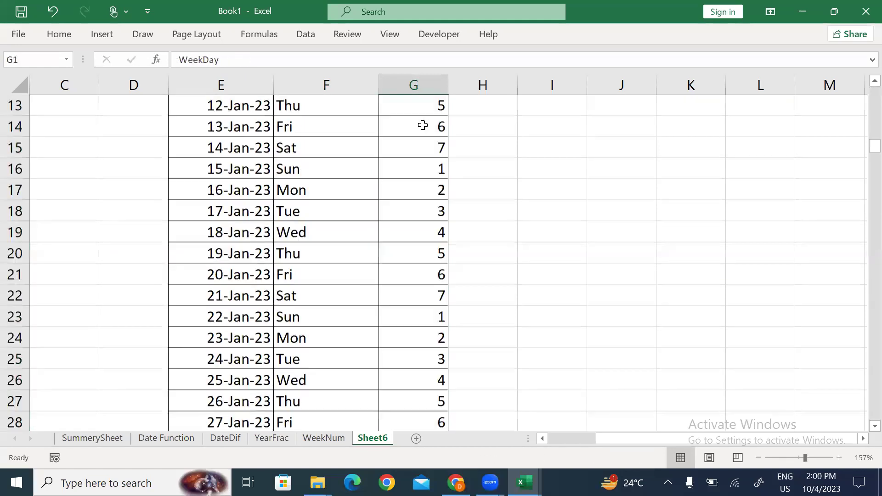
key("Left")
key("Left")
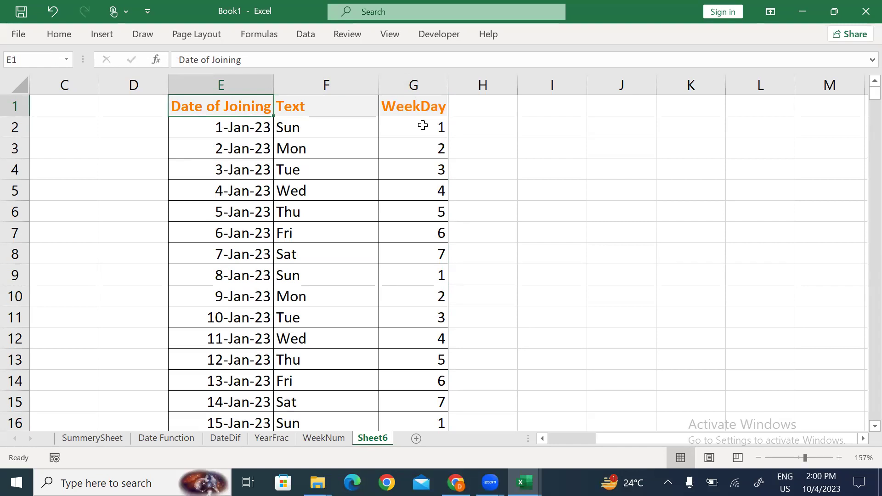
- Rename the current worksheet as WeekDay
key("alt+h")
type("orWeekDa")
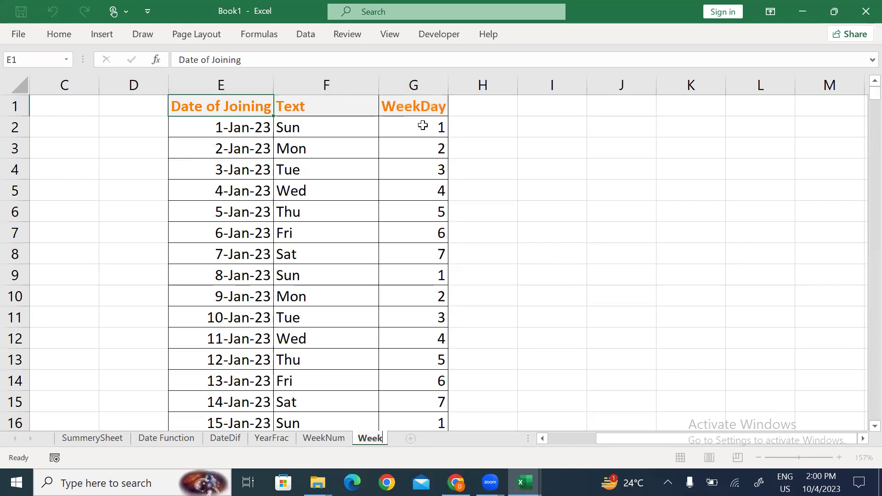
type("y")
left_click(417, 220)
- On SummerySheet, enter Done as the status of Date, Year, Month, Day, Weekday and WeekNum in I9:I14
left_click(90, 436)
left_click(382, 196)
key("ctrl+Up")
key("Down")
key("Right")
type("Done")
key("Return")
type("done")
key("Return")
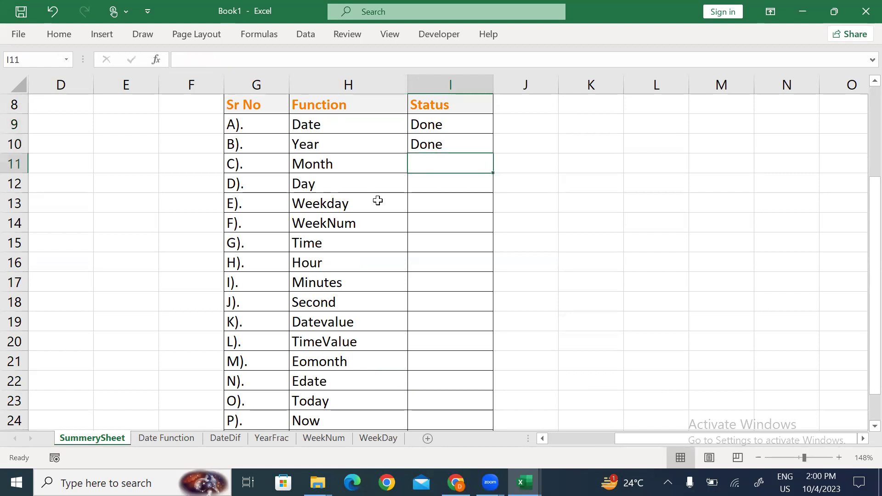
type("done")
key("ctrl+Return")
key("Down")
type("done")
key("Return")
type("done")
key("Return")
type("done")
key("Return")
- Enter Done as the status of Today, Now, DateDif and Yearfrac in I23:I26
key("Return")
key("Down")
key("Down")
key("Down")
key("Down")
key("Down")
key("Down")
key("Down")
key("Down")
key("Up")
type("done")
key("Return")
type("d")
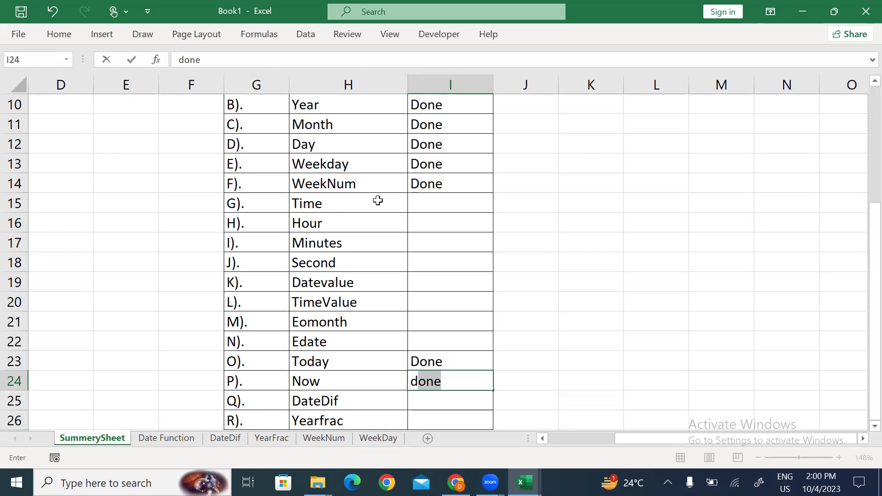
key("Return")
key("Down")
key("Up")
type("d")
key("Return")
type("d")
key("Return")
- Highlight the functions without a status, Time through Edate, together with their status cells, H15:I22
key("Up")
key("Up")
key("Up")
key("Up")
key("Up")
key("Up")
key("Up")
key("Up")
key("Up")
key("Up")
key("Up")
key("Up")
key("Left")
key("shift+Down")
key("shift+Down")
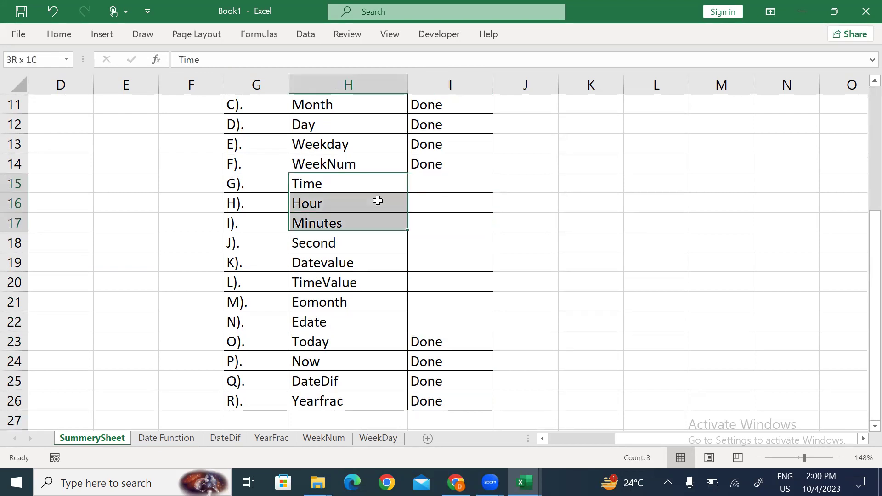
key("shift+Down")
key("shift+Down")
key("shift+Down")
key("shift+Down")
key("shift+Down")
key("shift+Right")
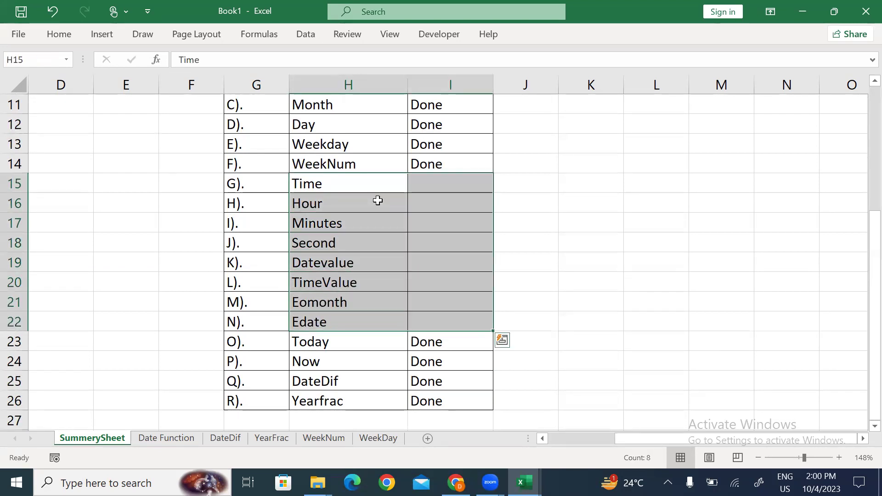
- Look back over the completed functions in the summary table and highlight Time as the next pending one
key("Up")
key("Up")
key("Up")
key("Up")
key("Up")
key("Up")
key("Up")
key("Up")
key("Down")
key("Down")
key("Down")
key("Down")
key("Down")
key("Down")
key("Down")
key("Down")
key("shift+Right")
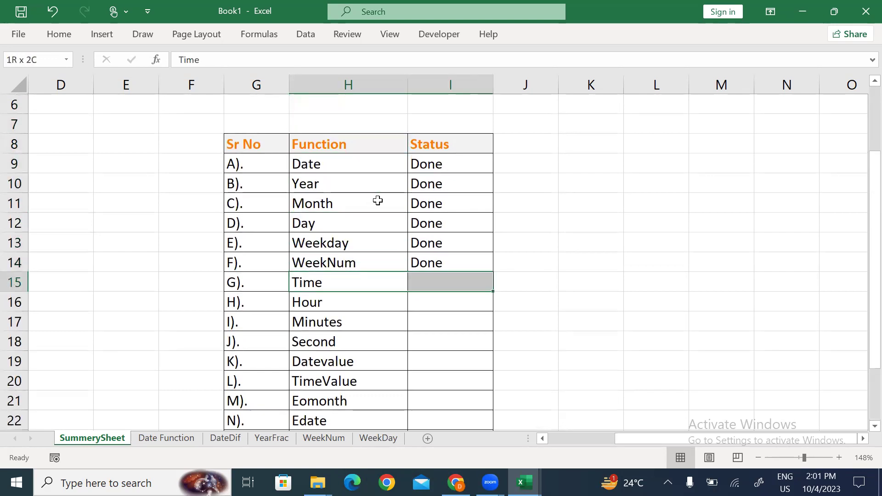
- Add a new worksheet after WeekDay and insert the current time, 2:01 PM, in H3
left_click(386, 438)
left_click(429, 441)
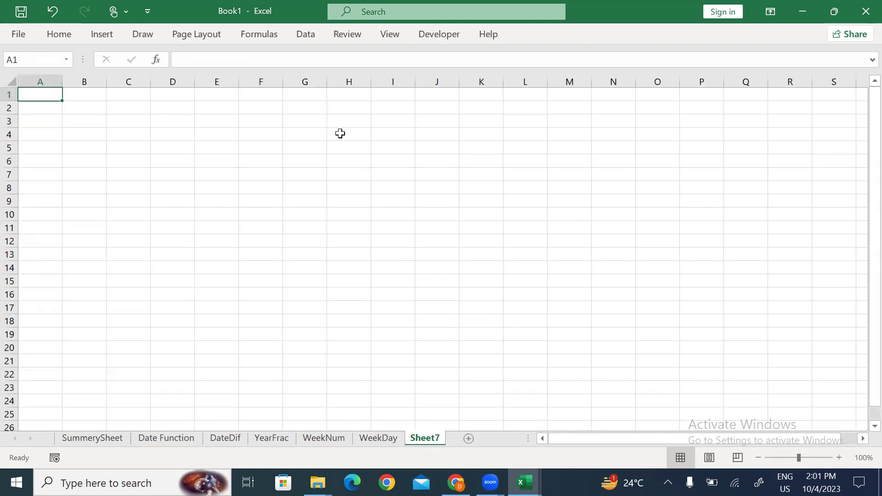
left_click(331, 121)
scroll(344, 141, "up", 3, "ctrl")
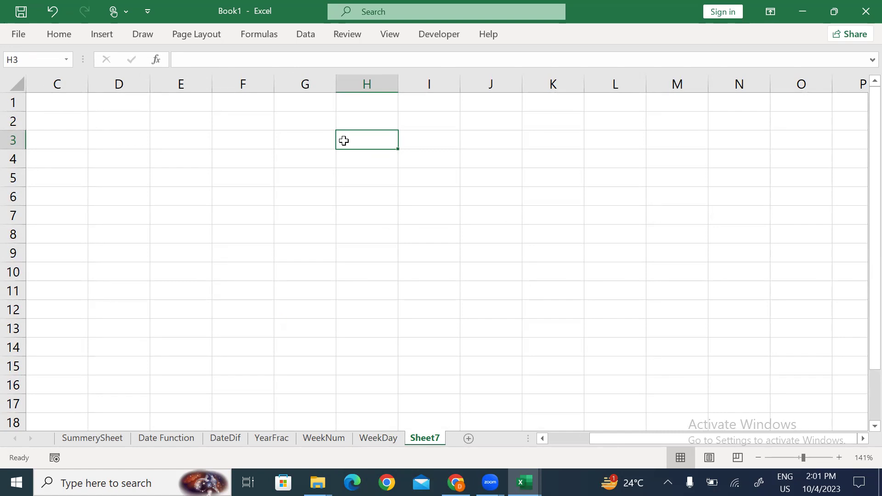
key("ctrl+shift+semicolon")
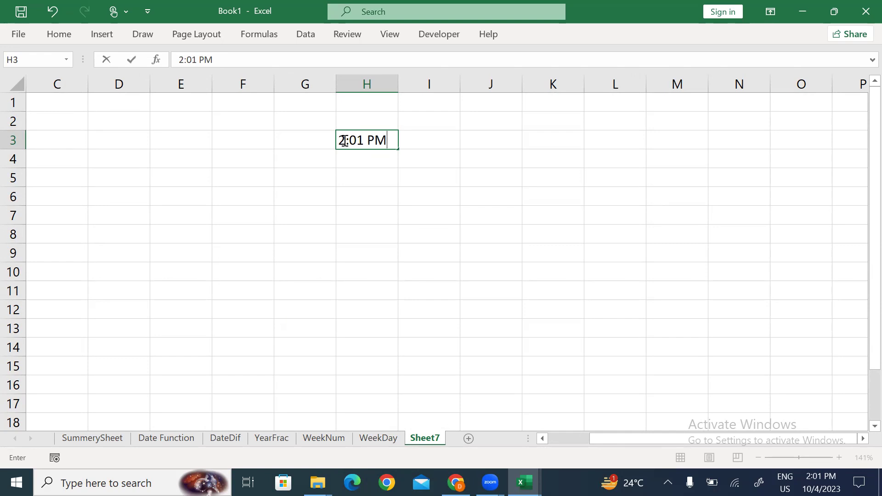
key("Return")
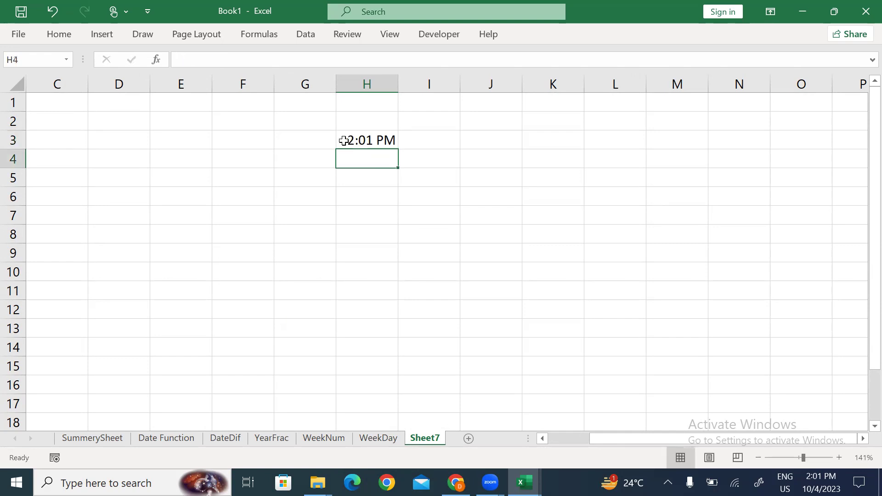
- Enter the label Hour in G6 and move to the cell below it
key("Down")
key("Down")
key("Left")
type("Hour")
key("Return")
key("Up")
key("Down")
type("=")
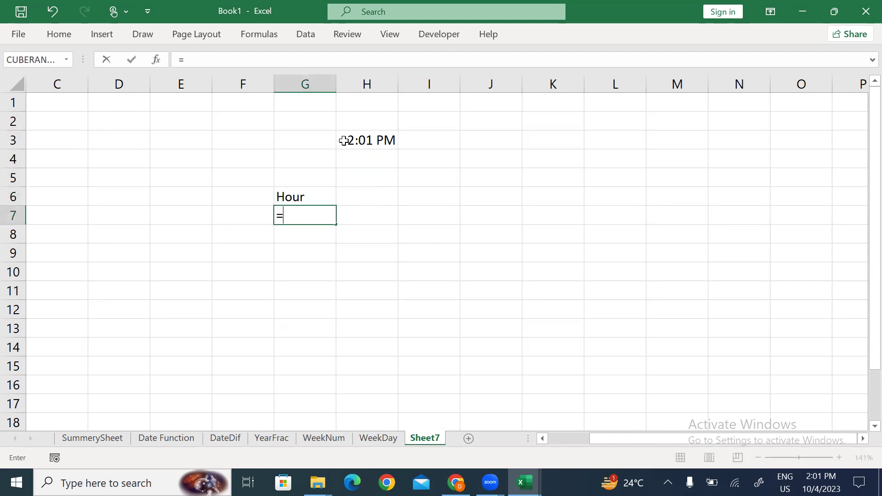
left_click(364, 140)
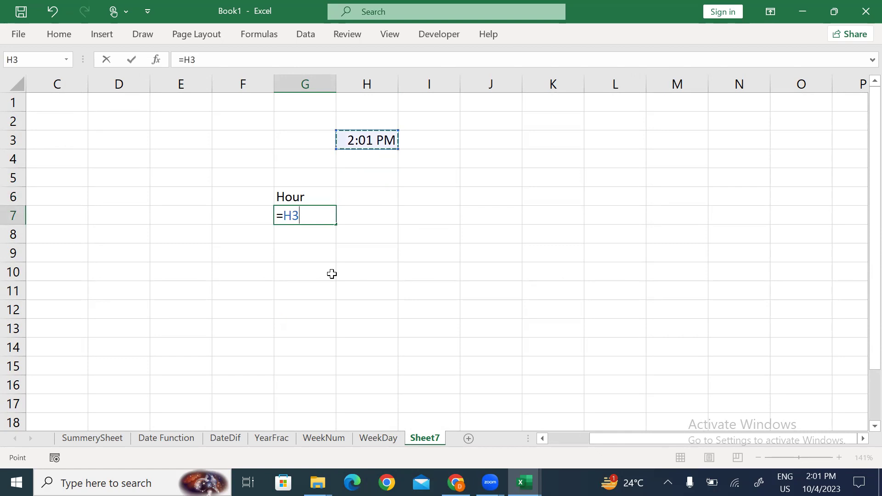
key("Return")
- Enter the formula =HOUR(H3) in G7 under the Hour label
key("Up")
type("=hou")
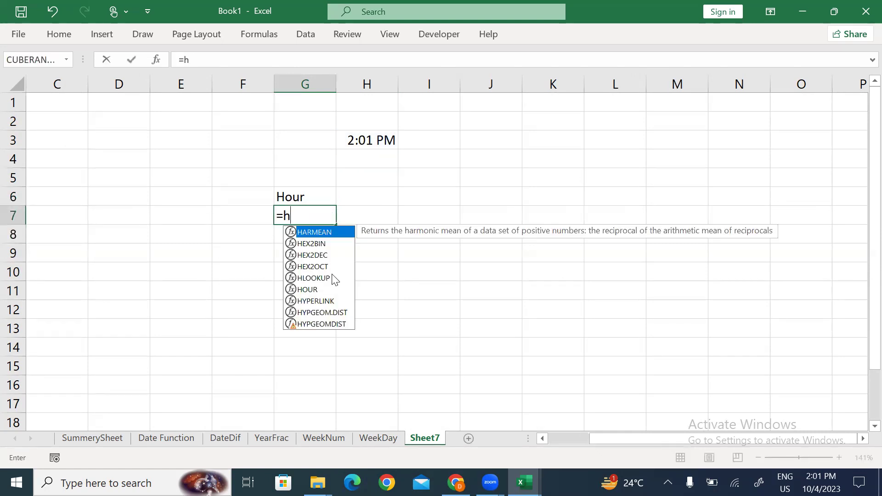
key("Tab")
left_click(366, 140)
key("Return")
- Apply the bold orange cell style with grey fill to the Hour heading in G6
key("Up")
key("alt")
key("h")
key("j")
key("Down")
key("Return")
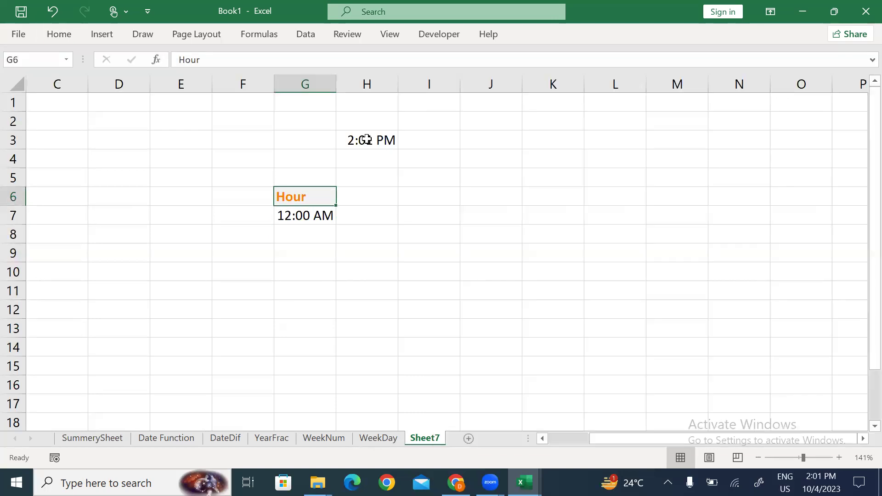
- Apply the custom number format hh to the hour result in G7
key("Down")
key("ctrl+1")
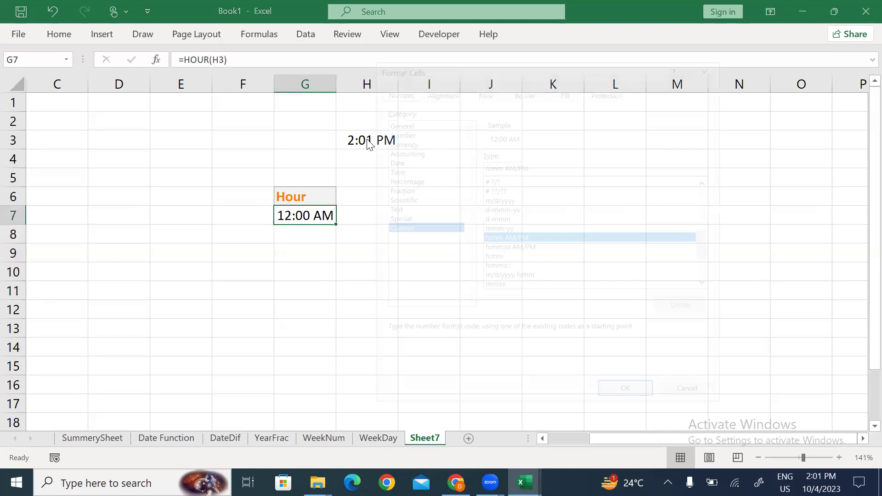
left_click(398, 121)
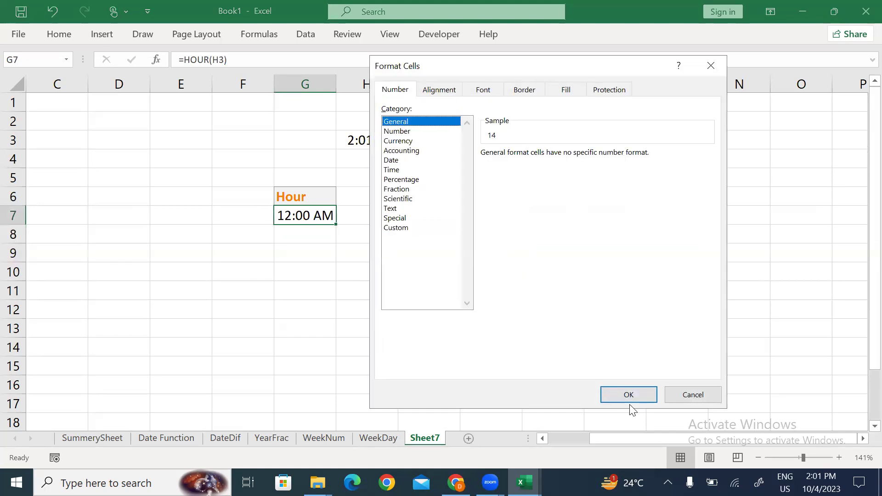
left_click(396, 171)
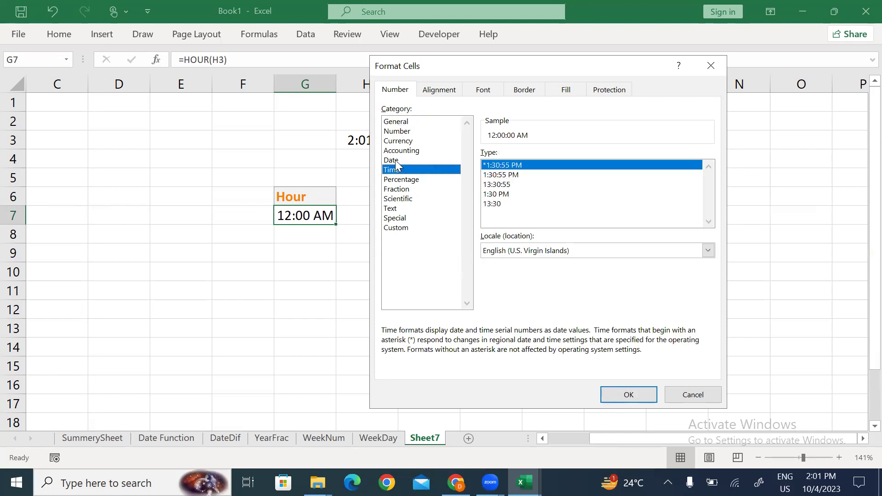
left_click(395, 228)
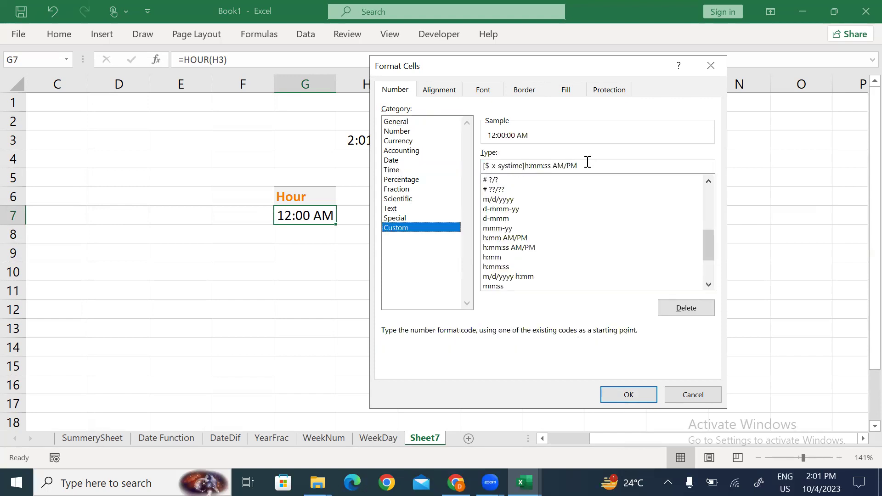
left_click_drag(587, 166, 434, 165)
type("h")
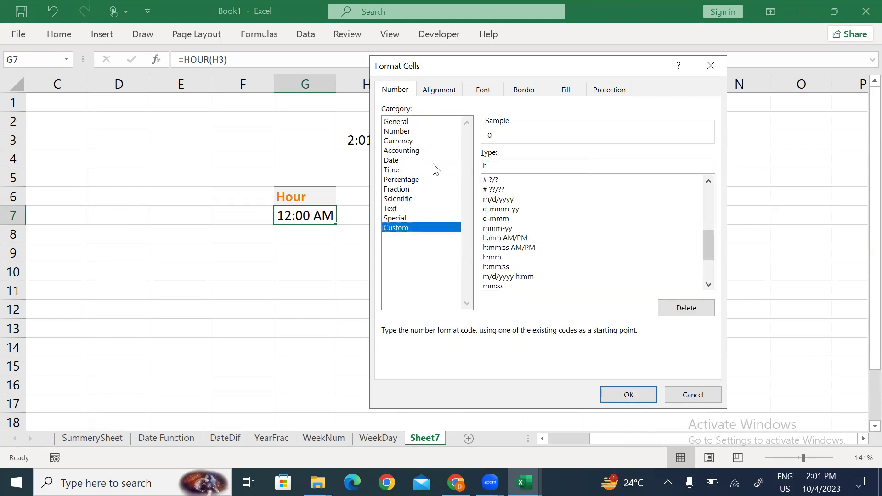
left_click(629, 398)
left_click(316, 258)
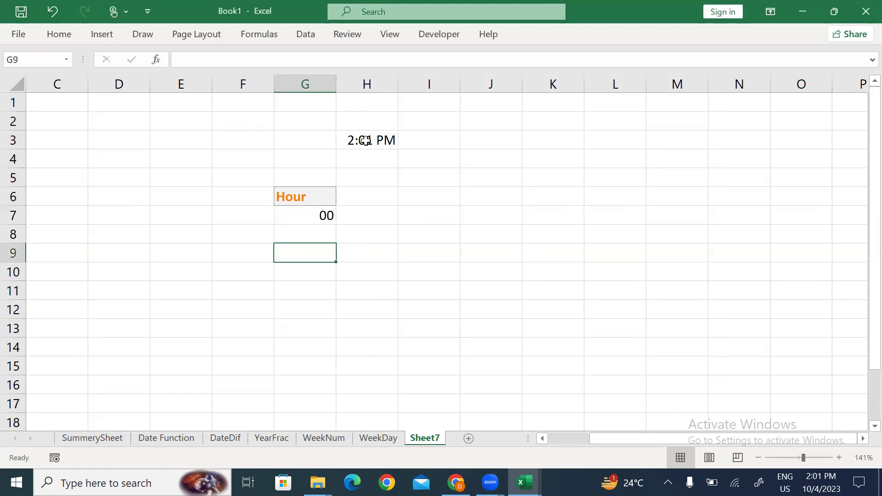
- Check the time in H3, then set G7's custom number format to hhhh
left_click(358, 140)
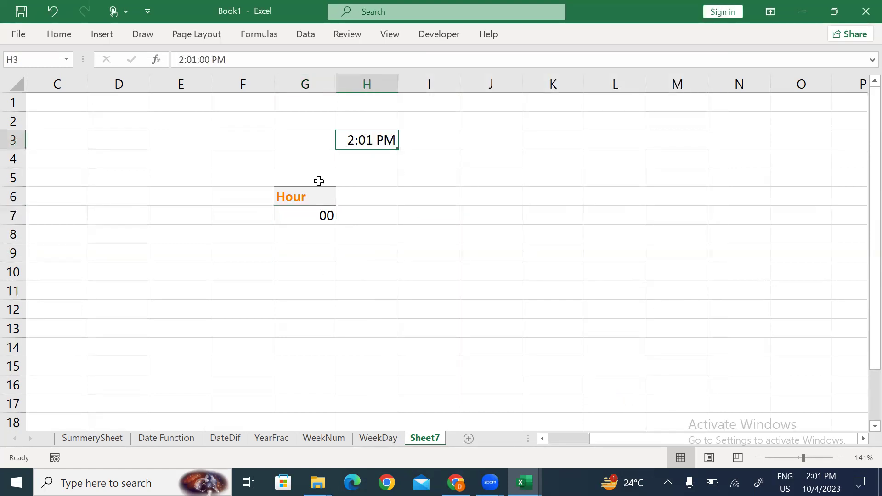
left_click(309, 214)
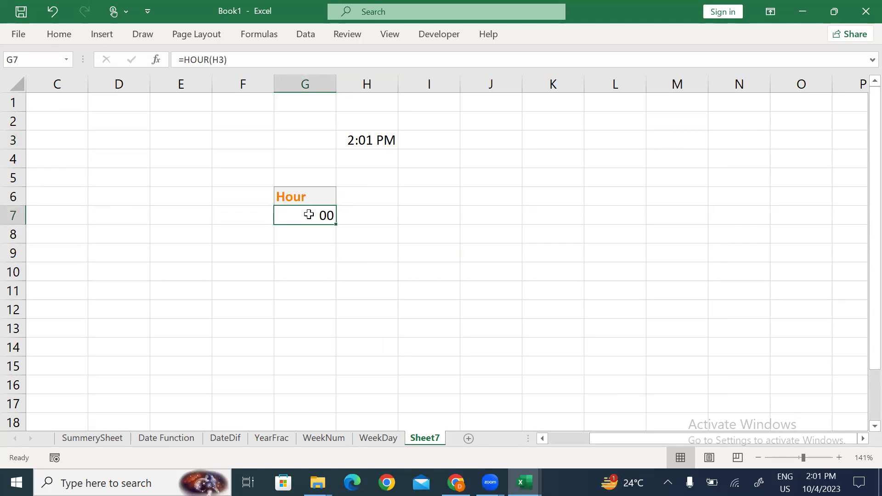
key("ctrl+1")
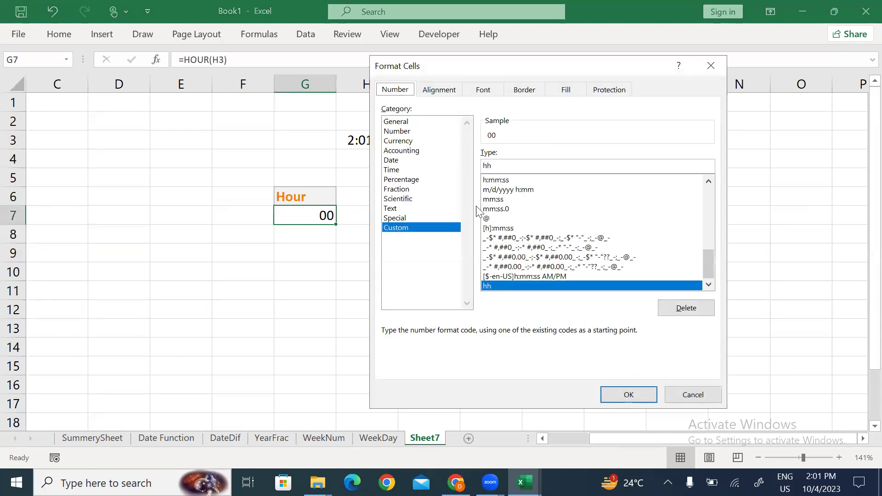
left_click(504, 164)
key("BackSpace")
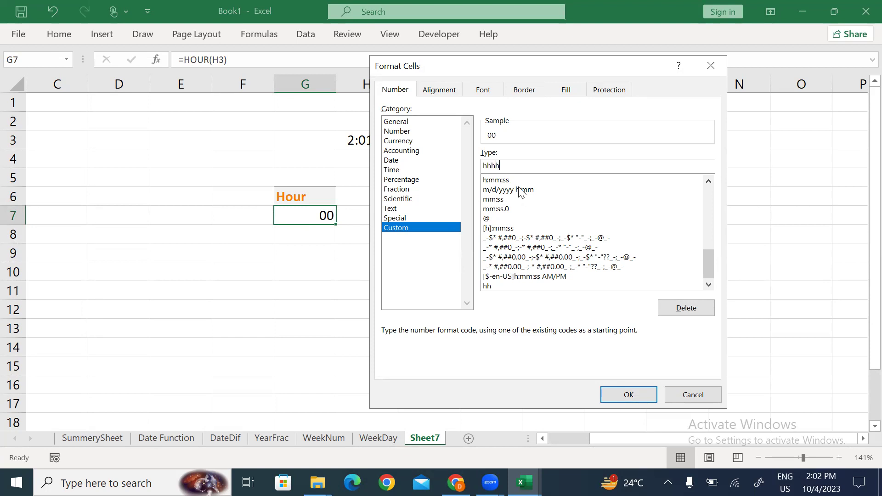
left_click(628, 394)
- Enter the formula =HOUR(H3) in the empty cell H7
left_click(370, 215)
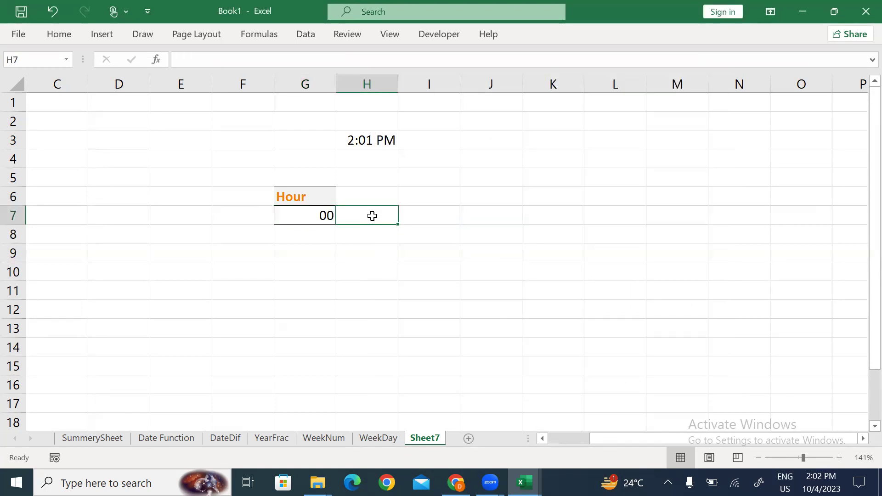
type("=hour")
key("Tab")
key("Up")
key("Up")
key("Up")
key("Up")
type(")")
key("Return")
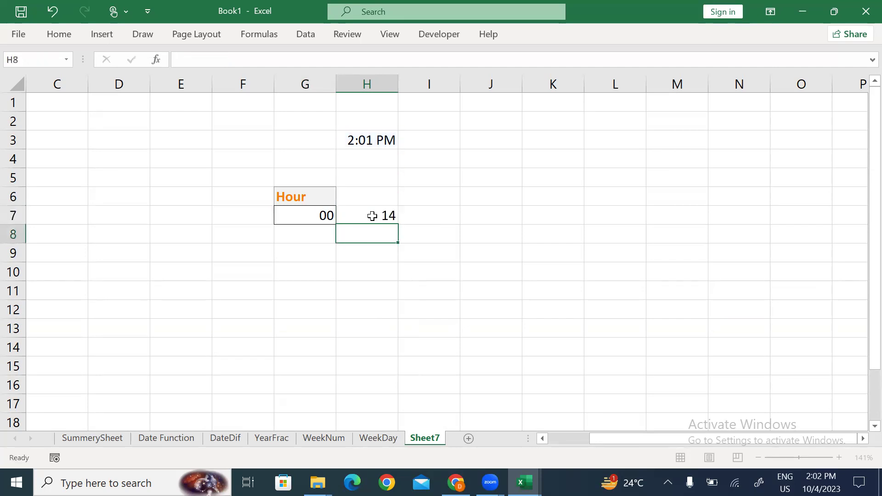
- Move the hour formula from H7 into G7, replacing the wrongly formatted result there
key("Up")
key("Left")
key("Right")
key("ctrl+x")
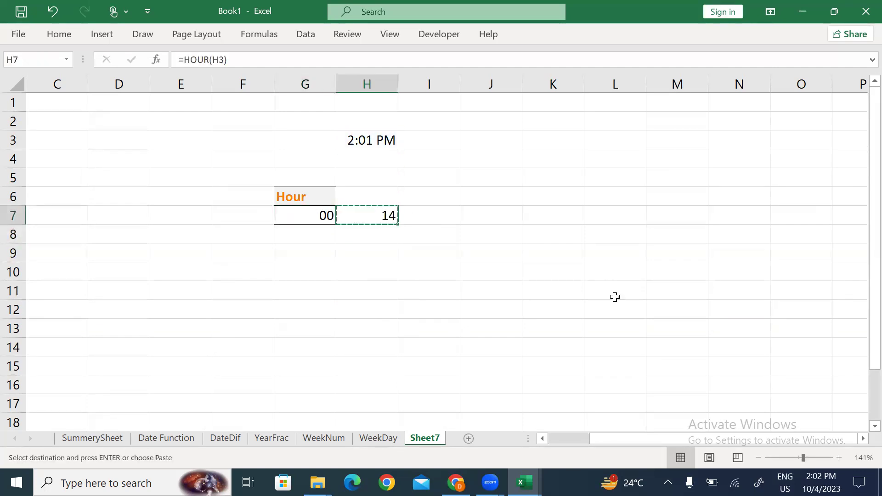
key("Left")
key("ctrl+v")
key("Right")
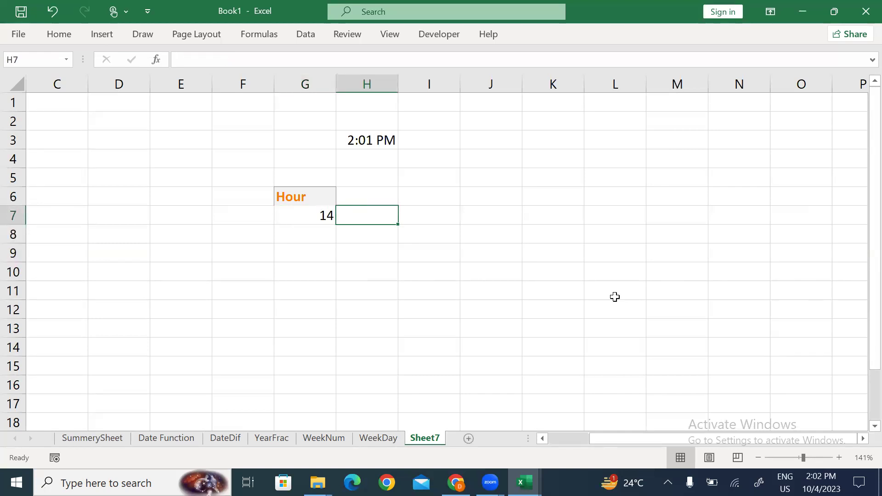
- Open H3 to examine its full time value, then leave the cell with its content as is
key("Up")
key("Up")
key("Up")
key("Up")
key("F2")
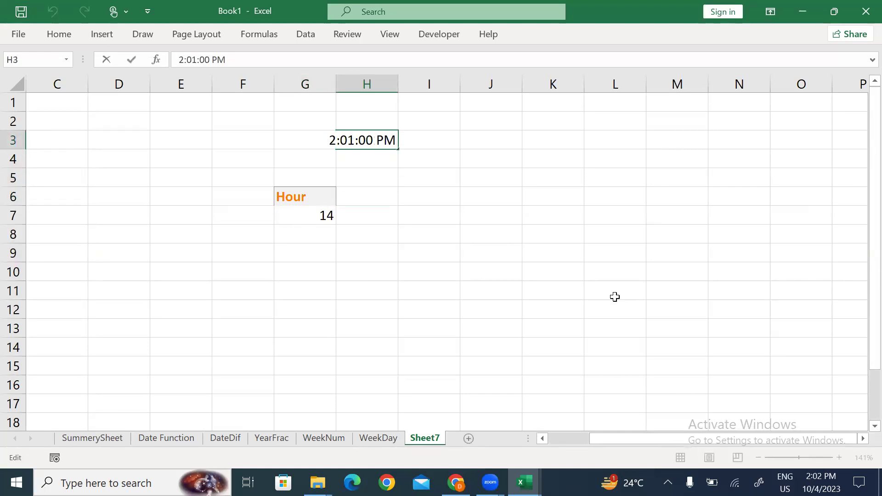
key("Return")
- Add a border around the hour result in G7
key("Down")
key("Down")
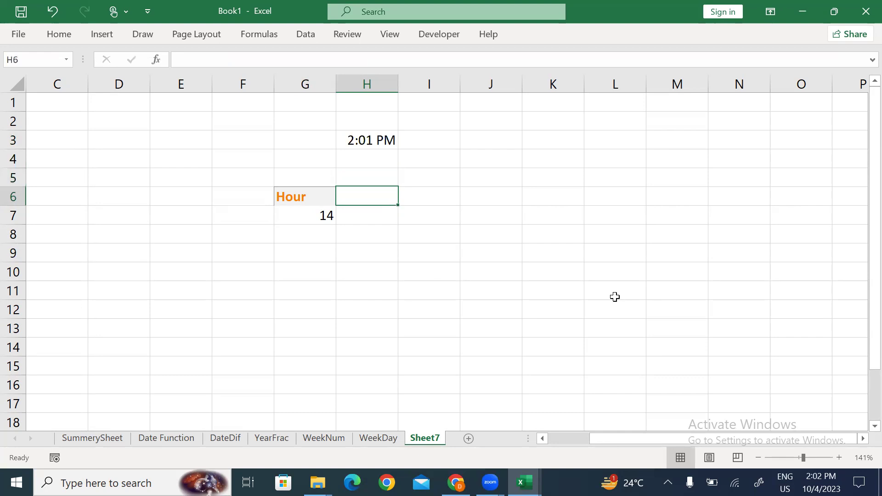
key("Down")
key("Left")
- Enter Month as the heading in I6
key("Right")
key("Right")
key("Up")
type("Month")
key("ctrl+Return")
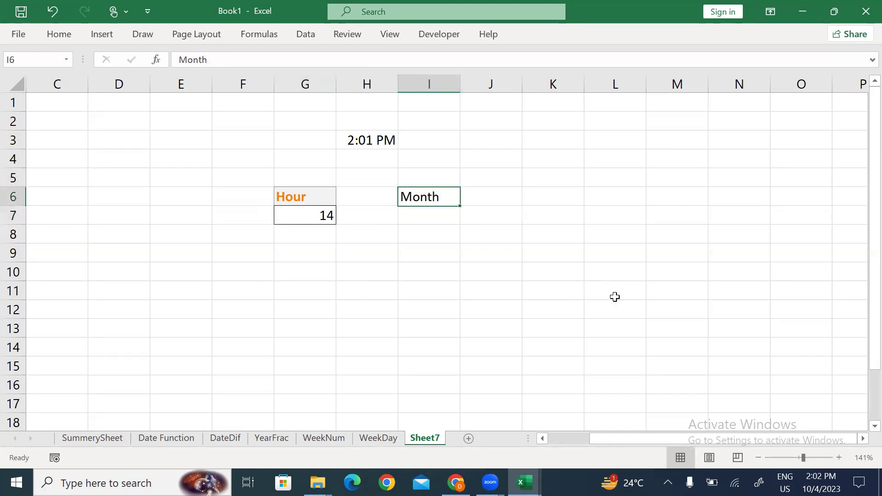
- Apply the same bold orange cell style as the Hour heading to I6
key("alt")
key("h")
key("j")
key("Return")
key("Down")
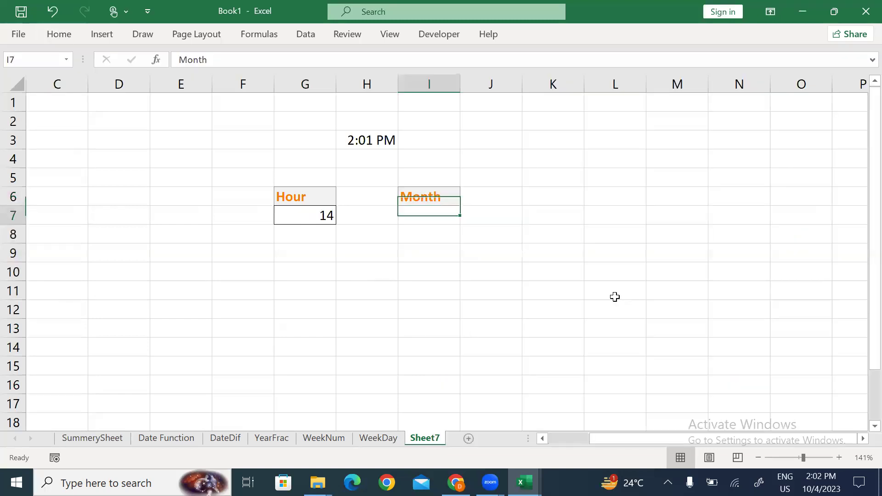
- Replace the heading in I6 with Minutes
type("=")
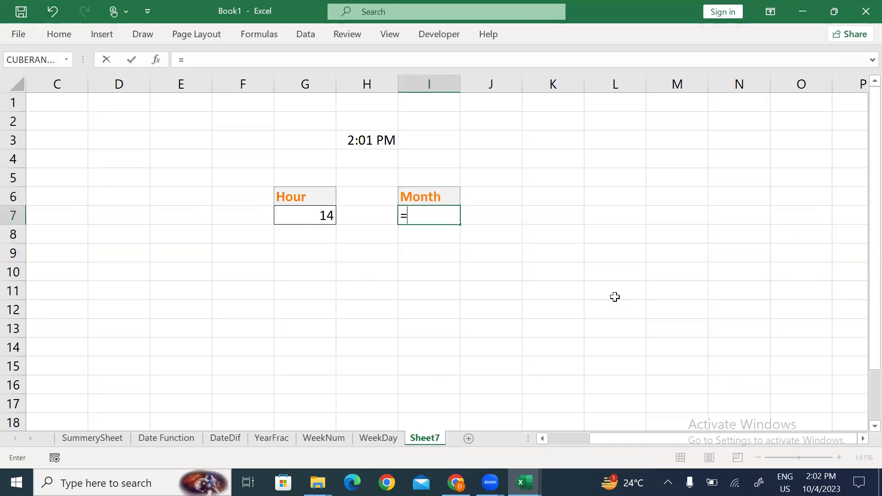
key("Escape")
key("Up")
type("Minutes")
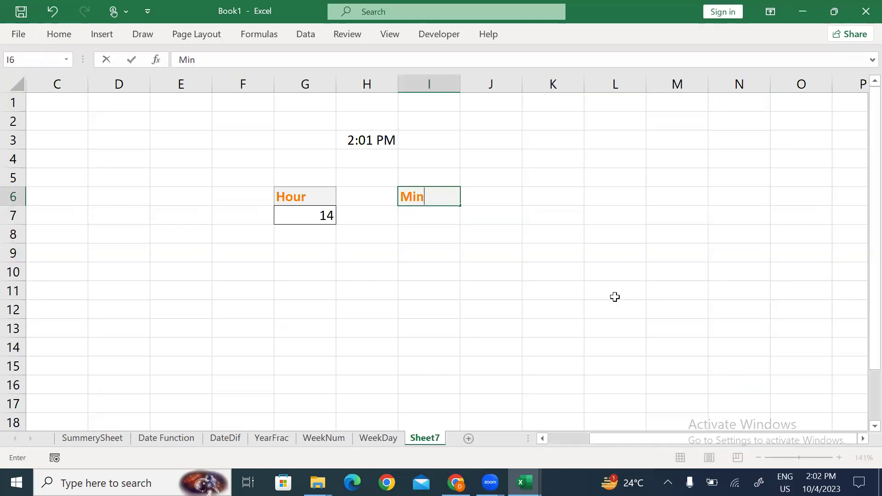
key("Return")
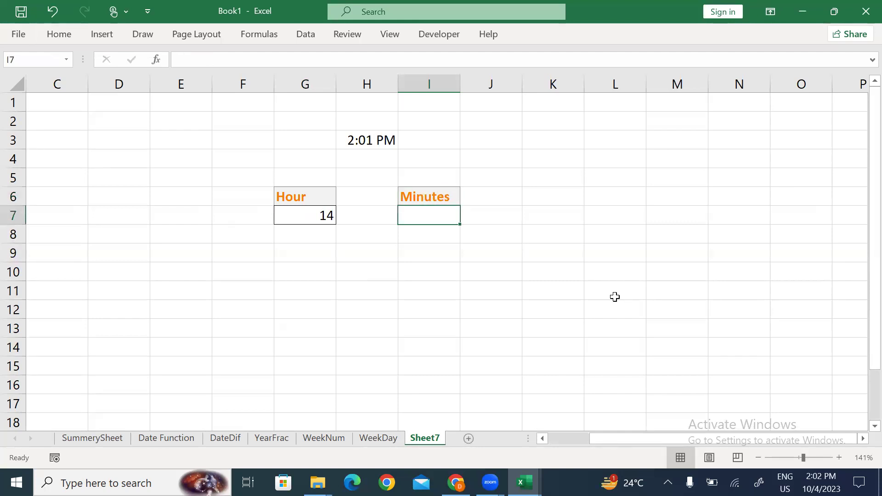
- Enter the formula =MINUTE(H3) in I7 under the Minutes heading and reselect the cell
key("alt")
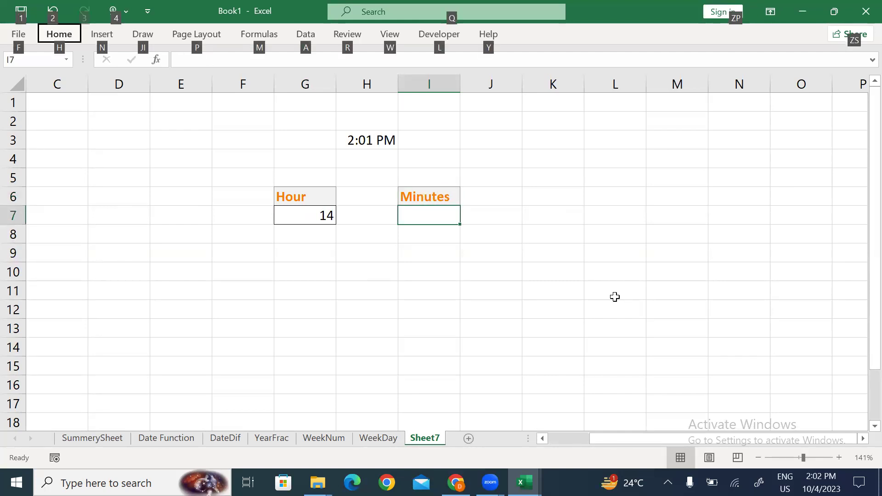
key("alt")
type("=min")
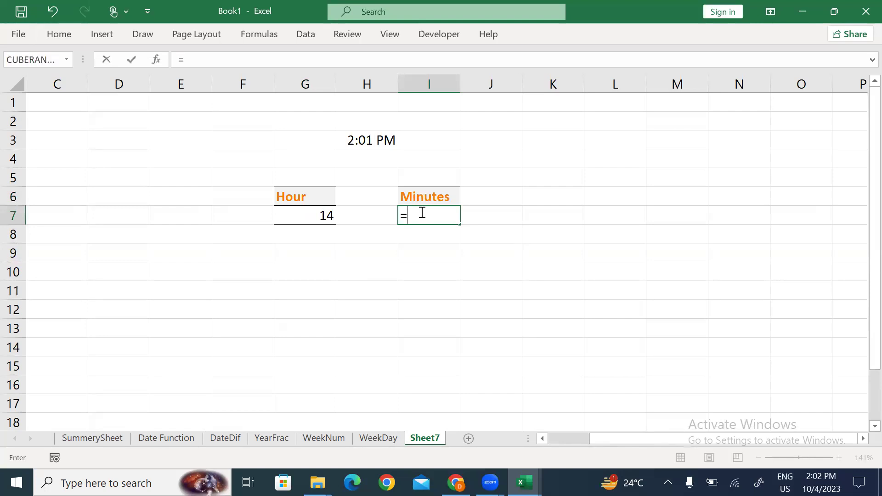
key("Down")
key("Down")
key("Down")
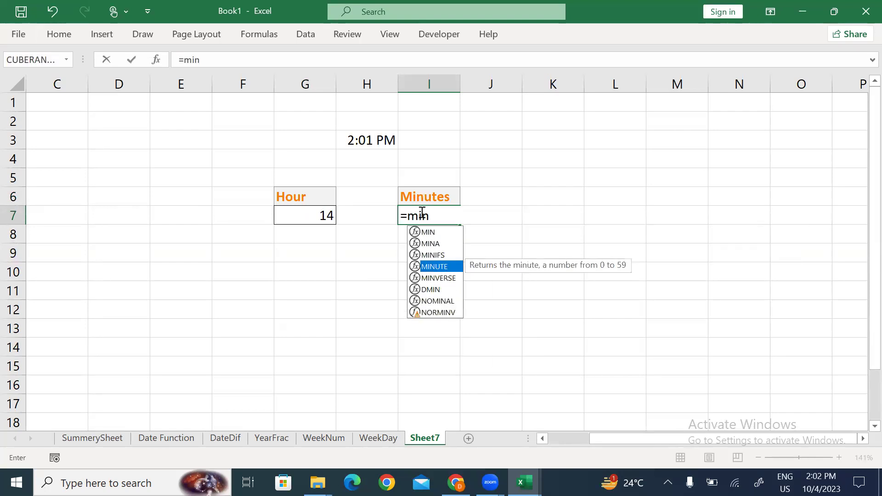
key("Tab")
key("Up")
key("Up")
key("Up")
key("Up")
key("Left")
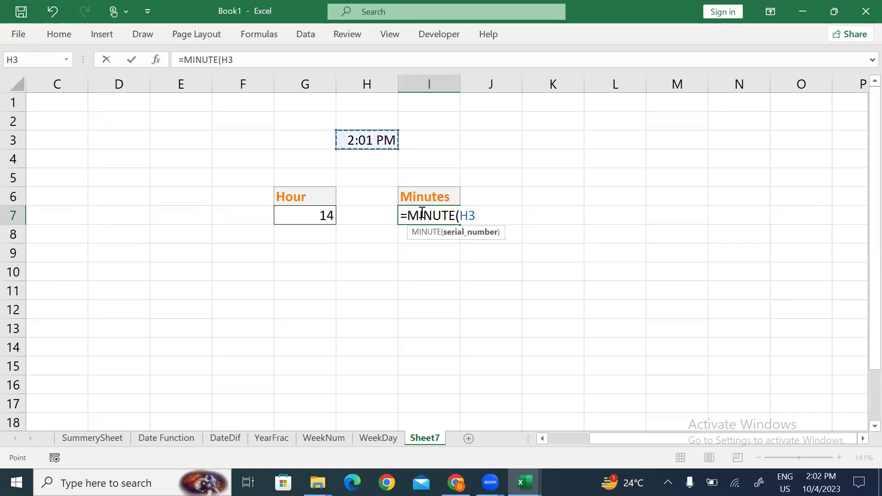
type(")")
key("Return")
left_click(421, 211)
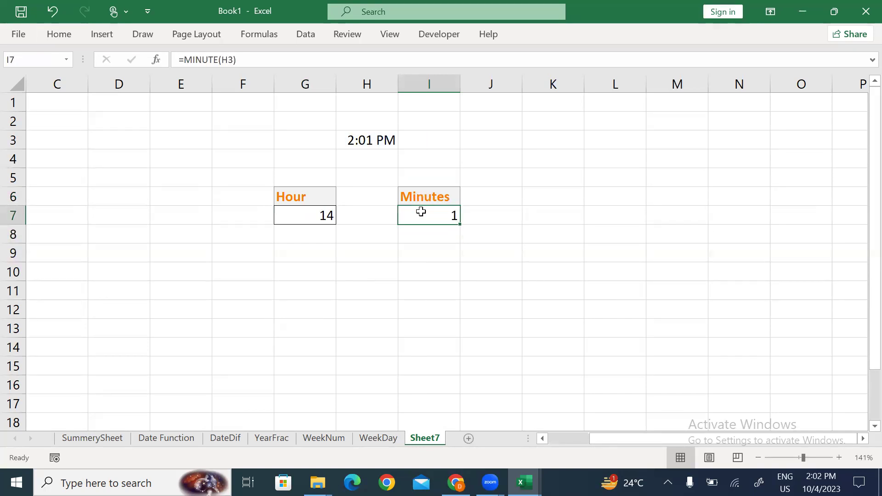
- Enter the heading Second in K6 and give it the same bold orange cell style as the other headings
key("Right")
key("Right")
key("Up")
type("Second")
key("ctrl+Return")
key("alt")
key("h")
key("j")
key("Down")
key("Return")
- Enter the formula =SECOND(H3) in K7 under the Second heading
key("Down")
type("=")
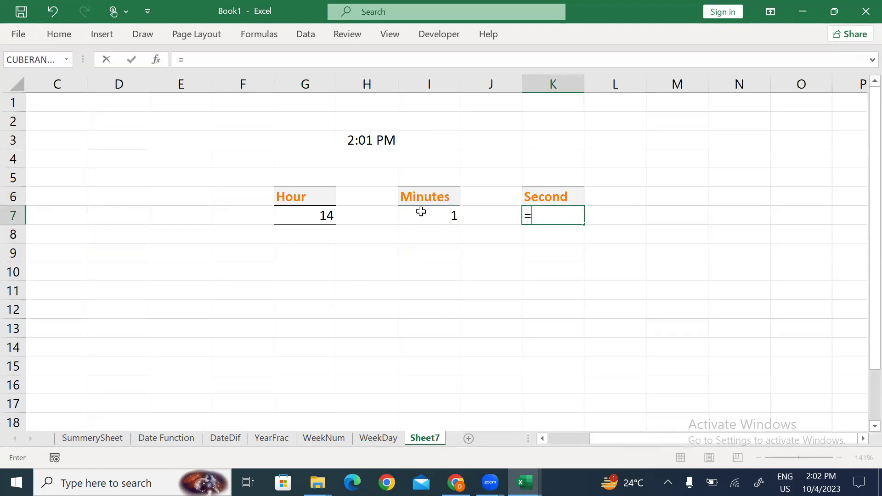
type("t")
key("BackSpace")
type("seco")
key("Tab")
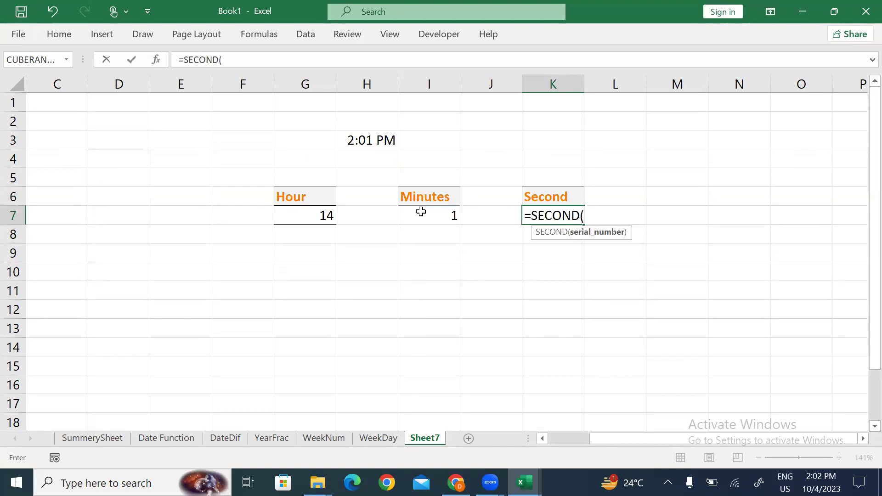
left_click(351, 141)
type(")")
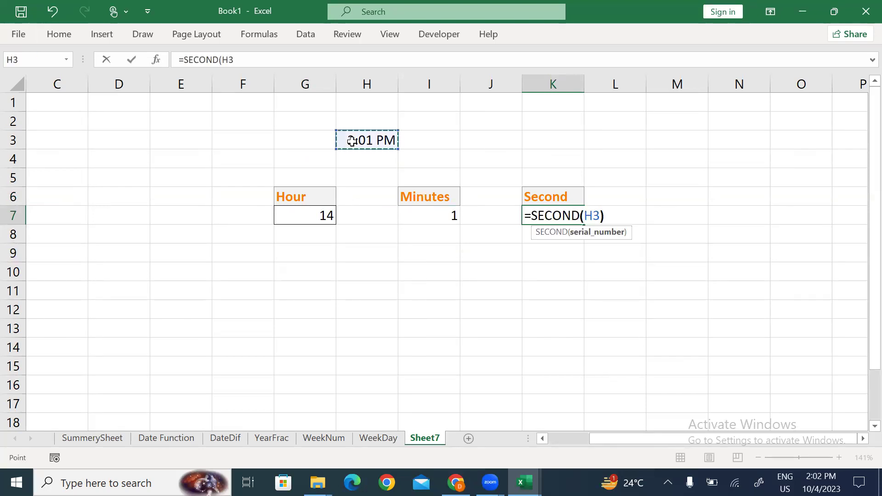
key("Return")
- Review the second and minute results and examine the seconds part of the time stored in H3
key("Up")
key("Left")
key("Left")
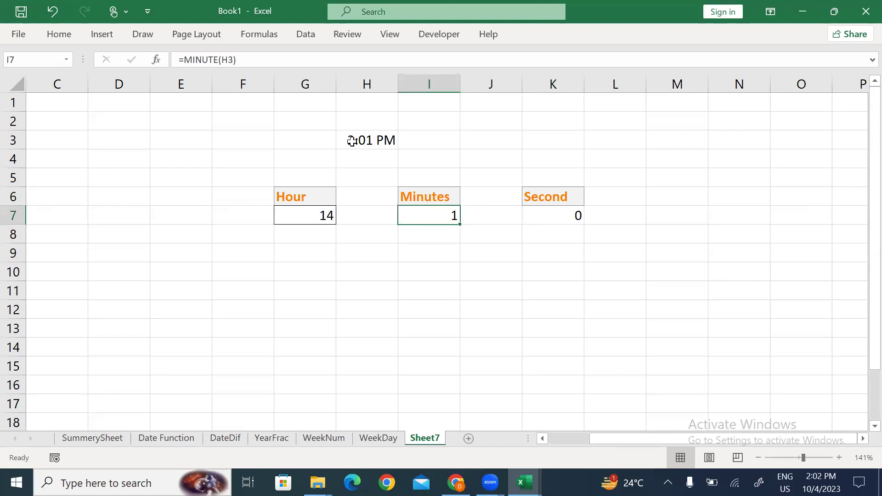
key("Left")
key("Up")
key("Up")
key("Up")
key("Up")
key("F2")
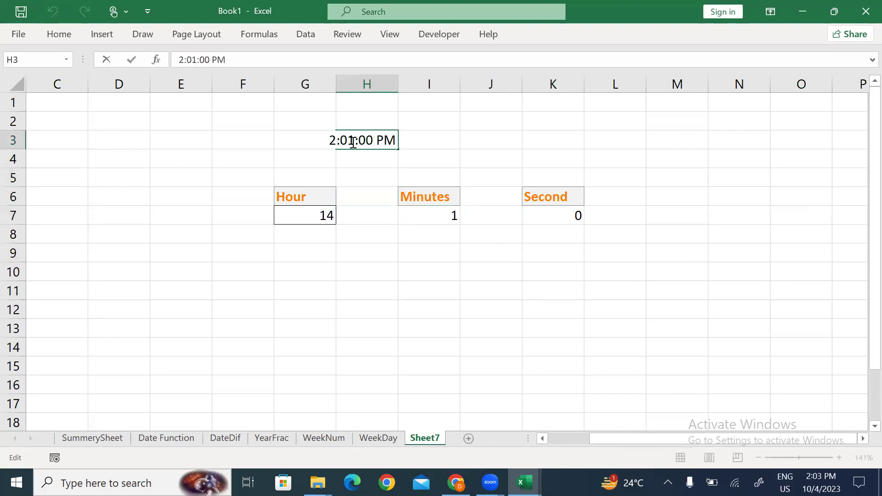
key("Escape")
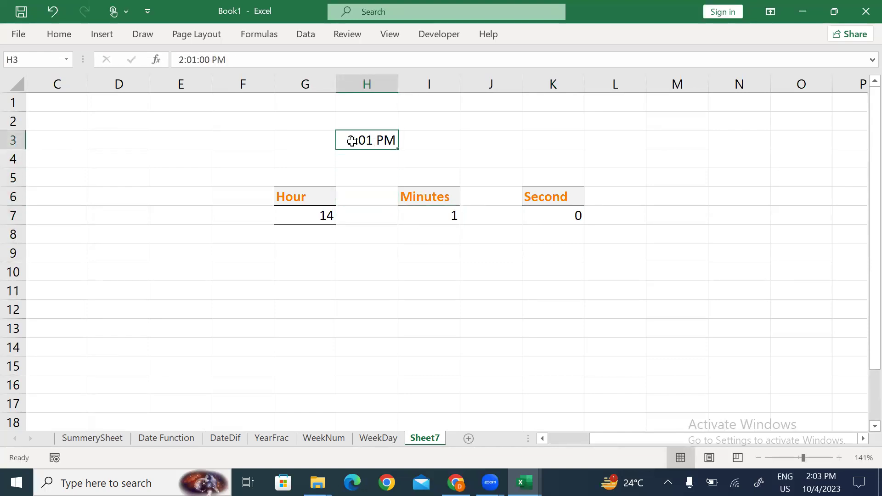
- Replace the time in H3 with the current time as a static value
key("ctrl+shift+semicolon")
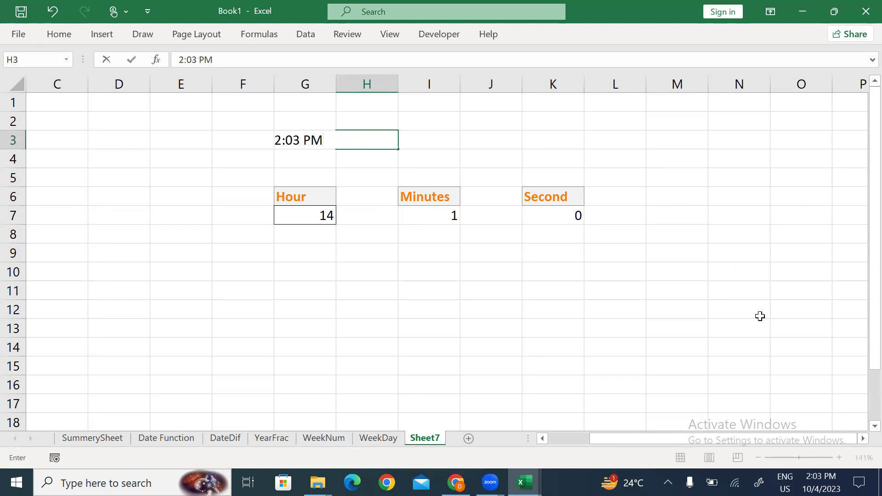
key("Return")
key("Up")
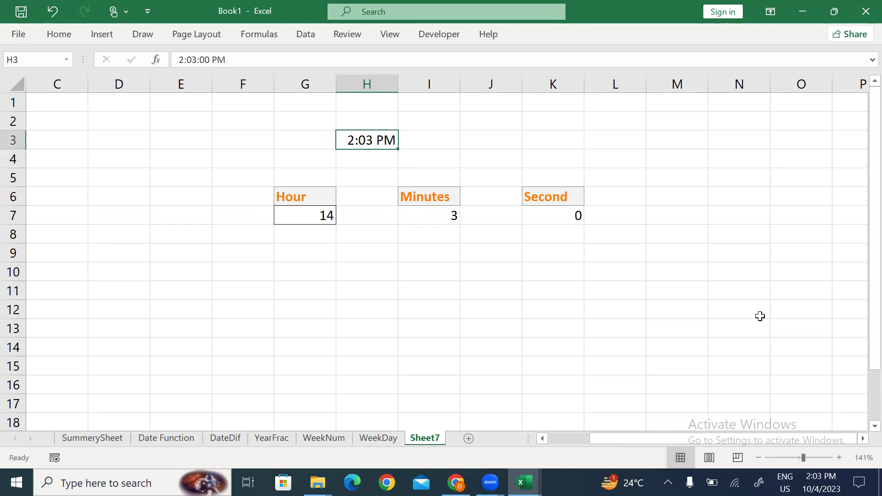
- Clear H3, insert the current time as a static value again, and check the seconds it stores
key("Delete")
key("Return")
key("Up")
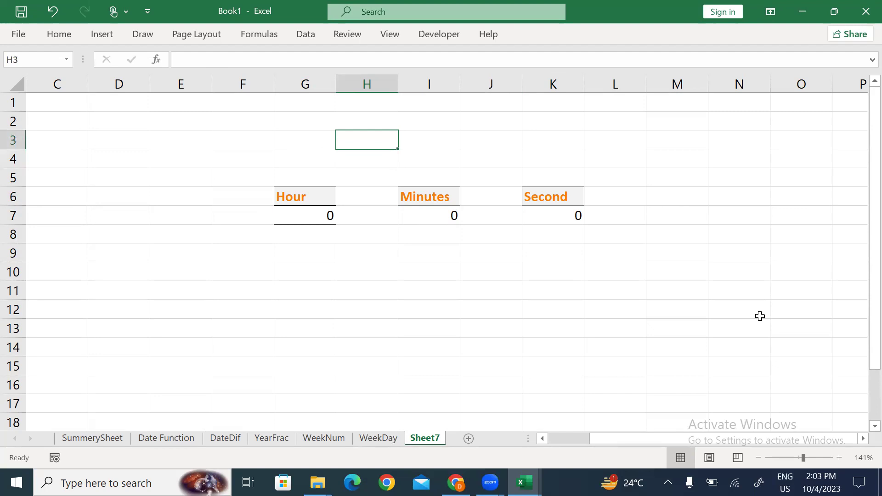
key("ctrl+shift+semicolon")
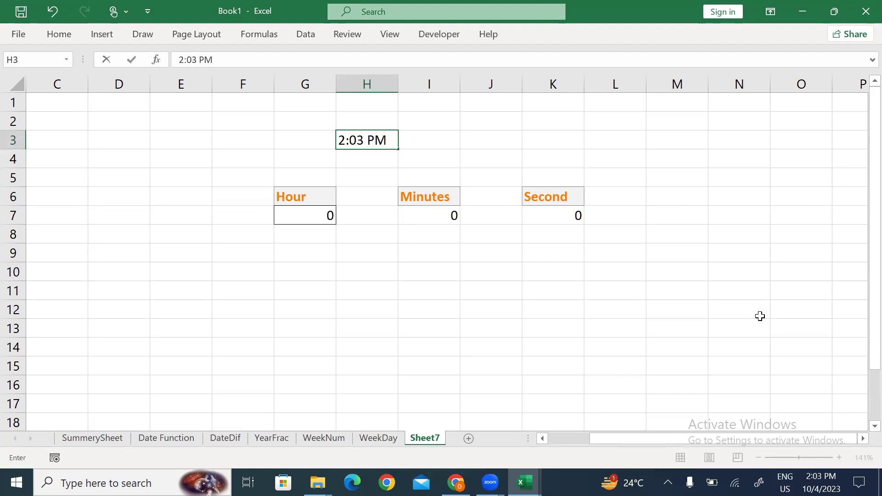
key("Return")
key("Up")
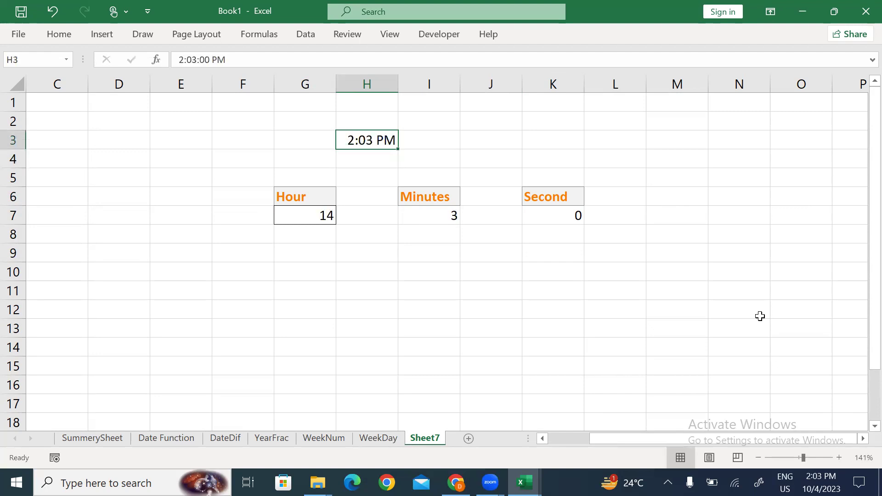
key("F2")
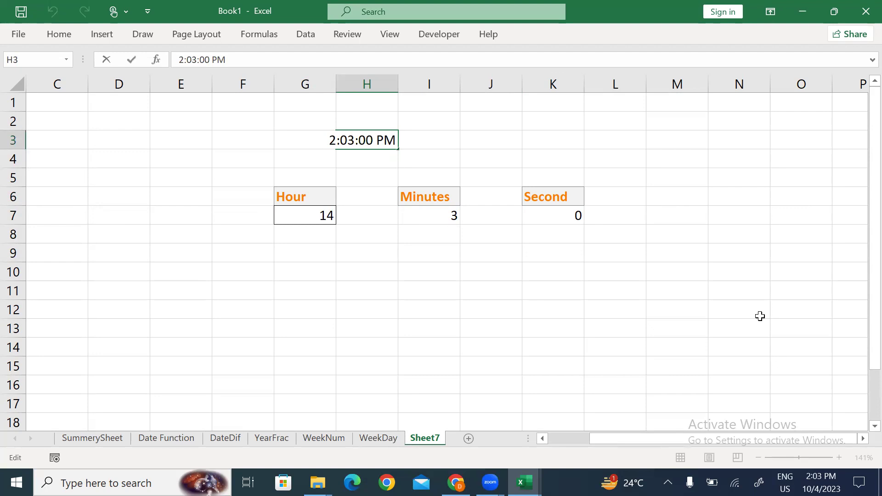
key("Return")
key("Up")
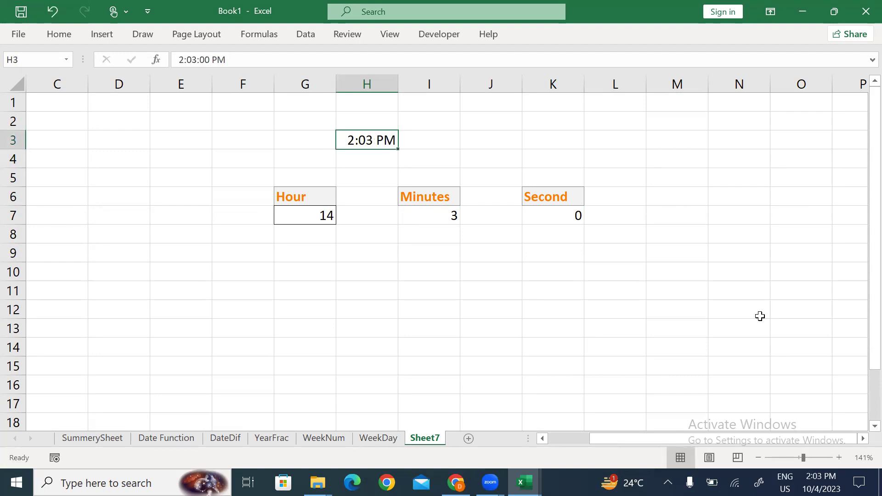
- Replace the static time in H3 with the formula =NOW()
type("=now")
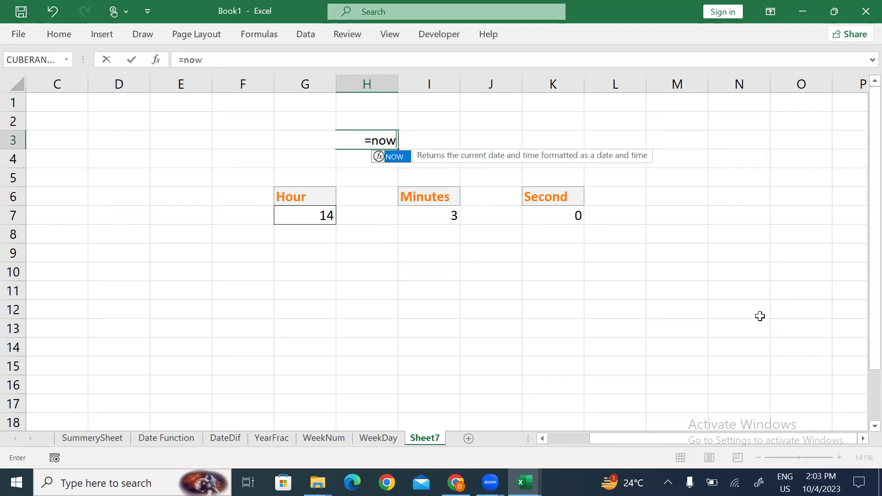
key("Tab")
key("ctrl+Return")
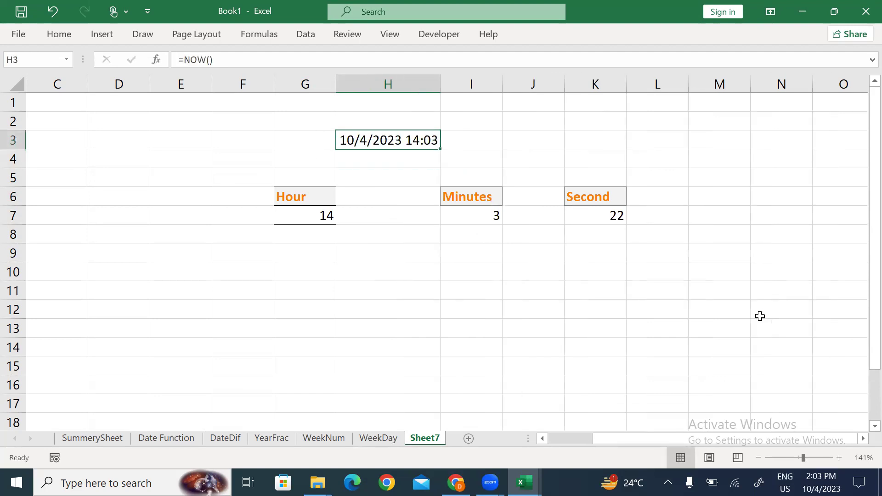
- Add borders around the Minutes and Second results in I7 and K7, matching the Hour result cell
key("Right")
key("Right")
key("Right")
key("Down")
key("Down")
key("Down")
key("Down")
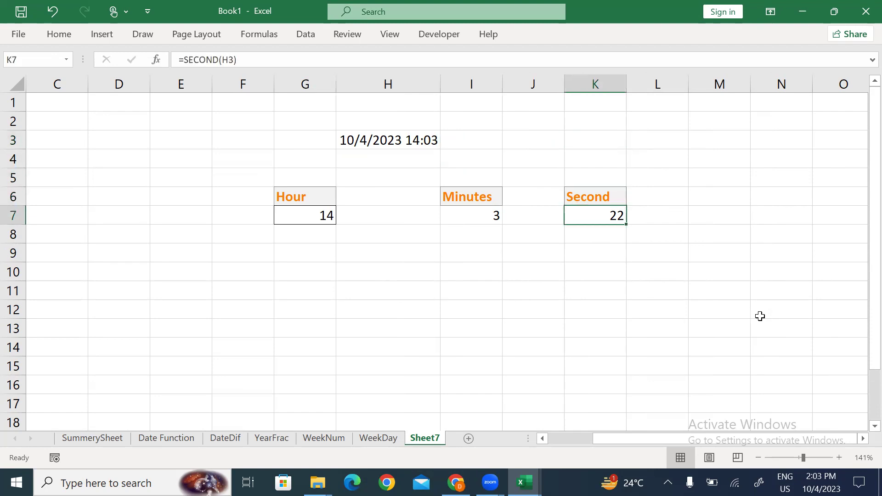
key("Left")
key("Left")
key("Left")
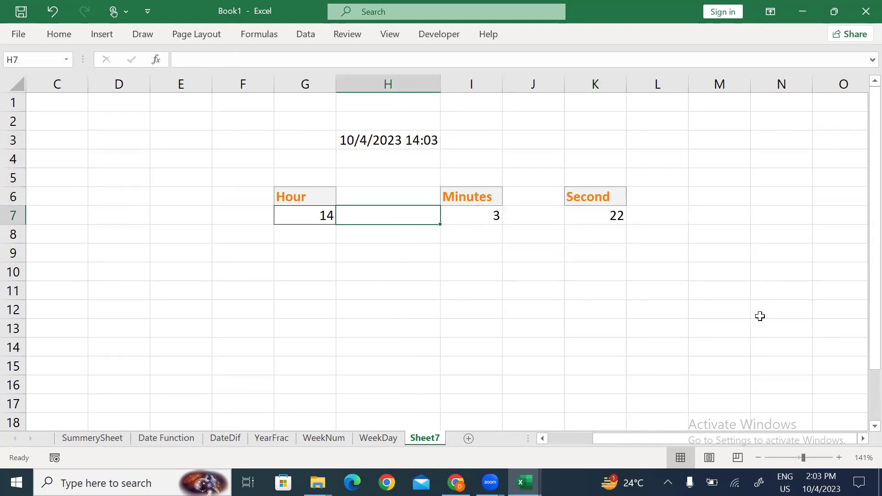
key("Right")
key("Right")
key("Right")
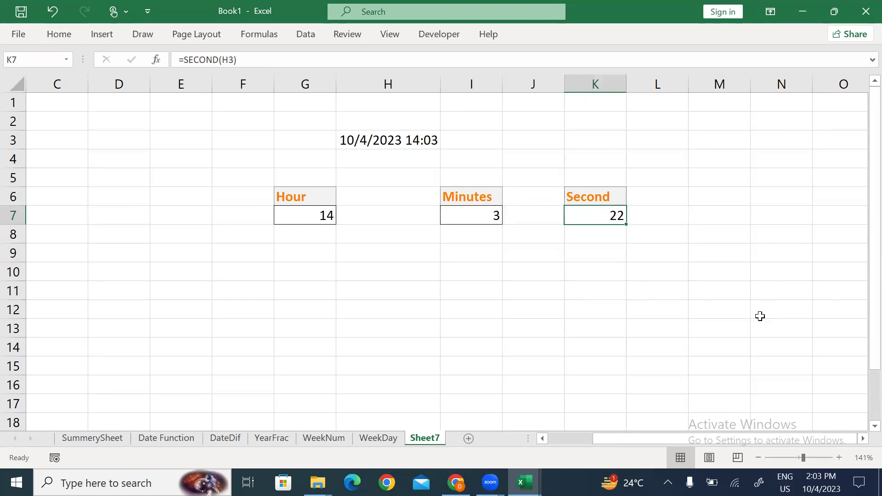
key("alt")
key("Escape")
left_click(575, 278)
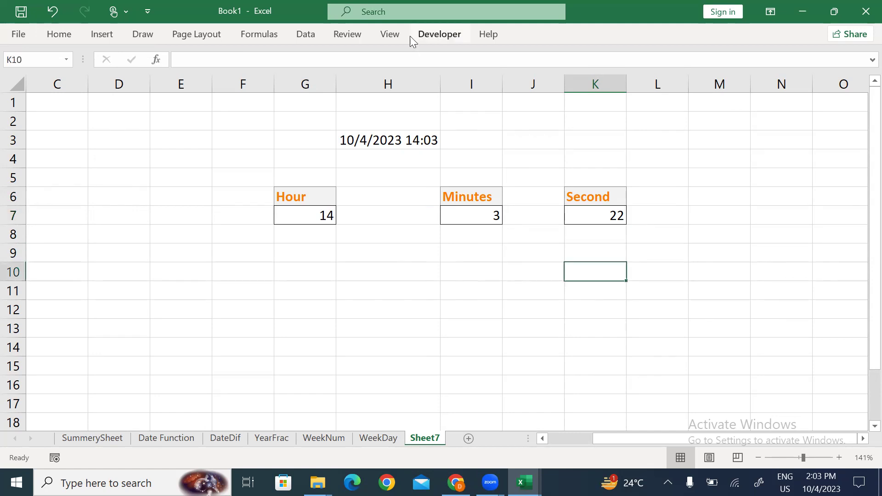